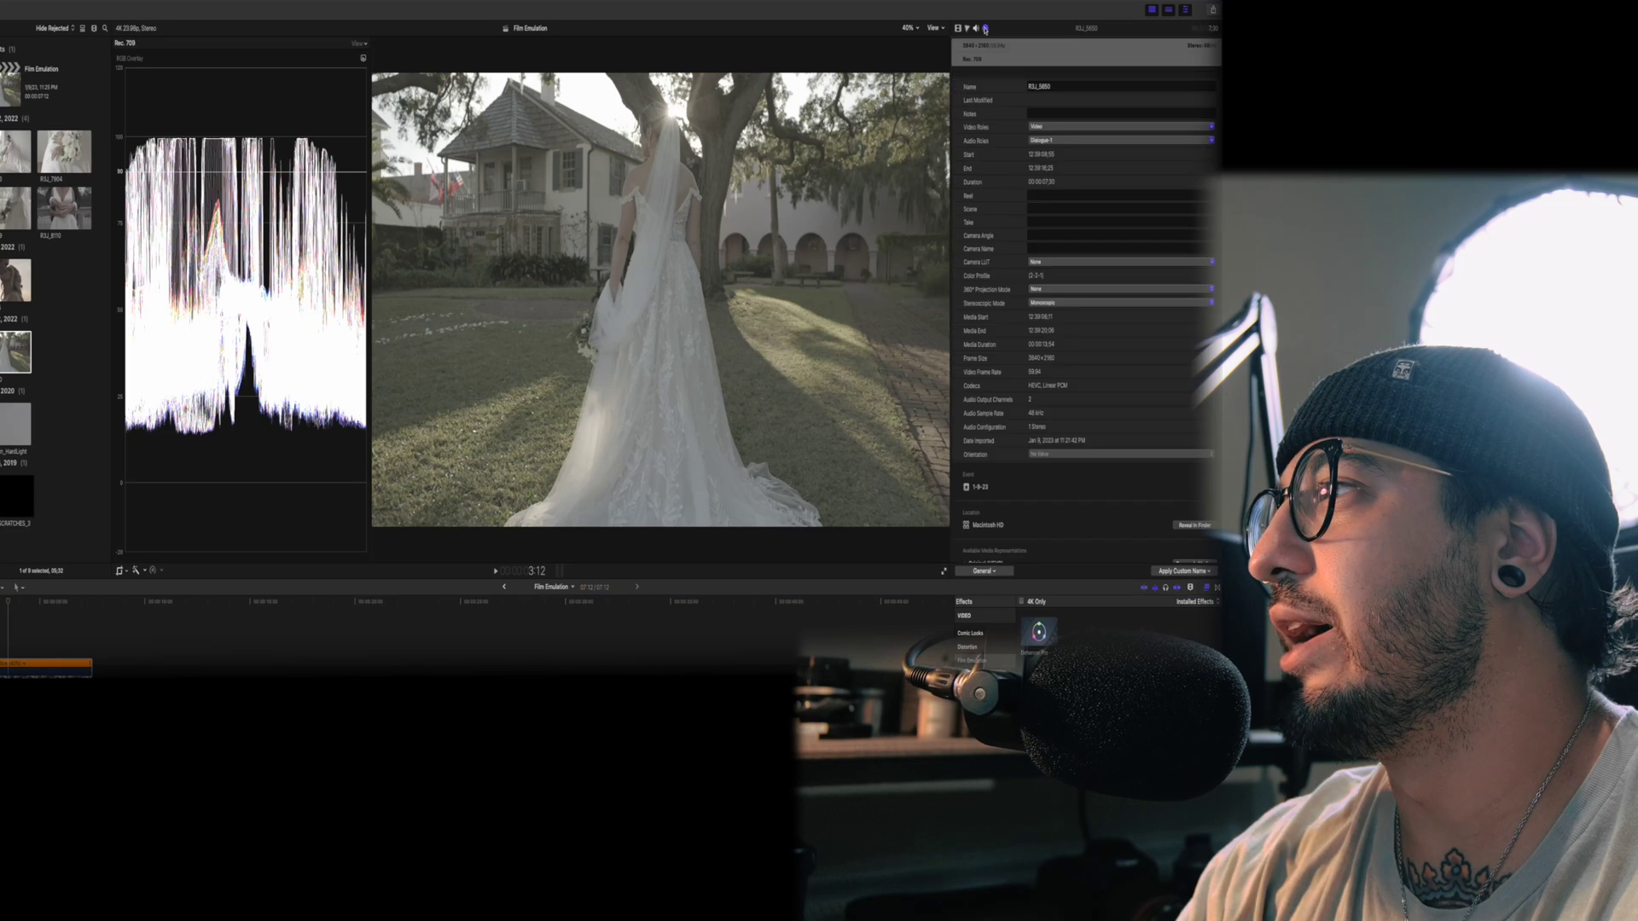
Step: Set the clip's camera LUT to one of the custom Clog3 Rec709 WideDR LUTs
left_click(1037, 263)
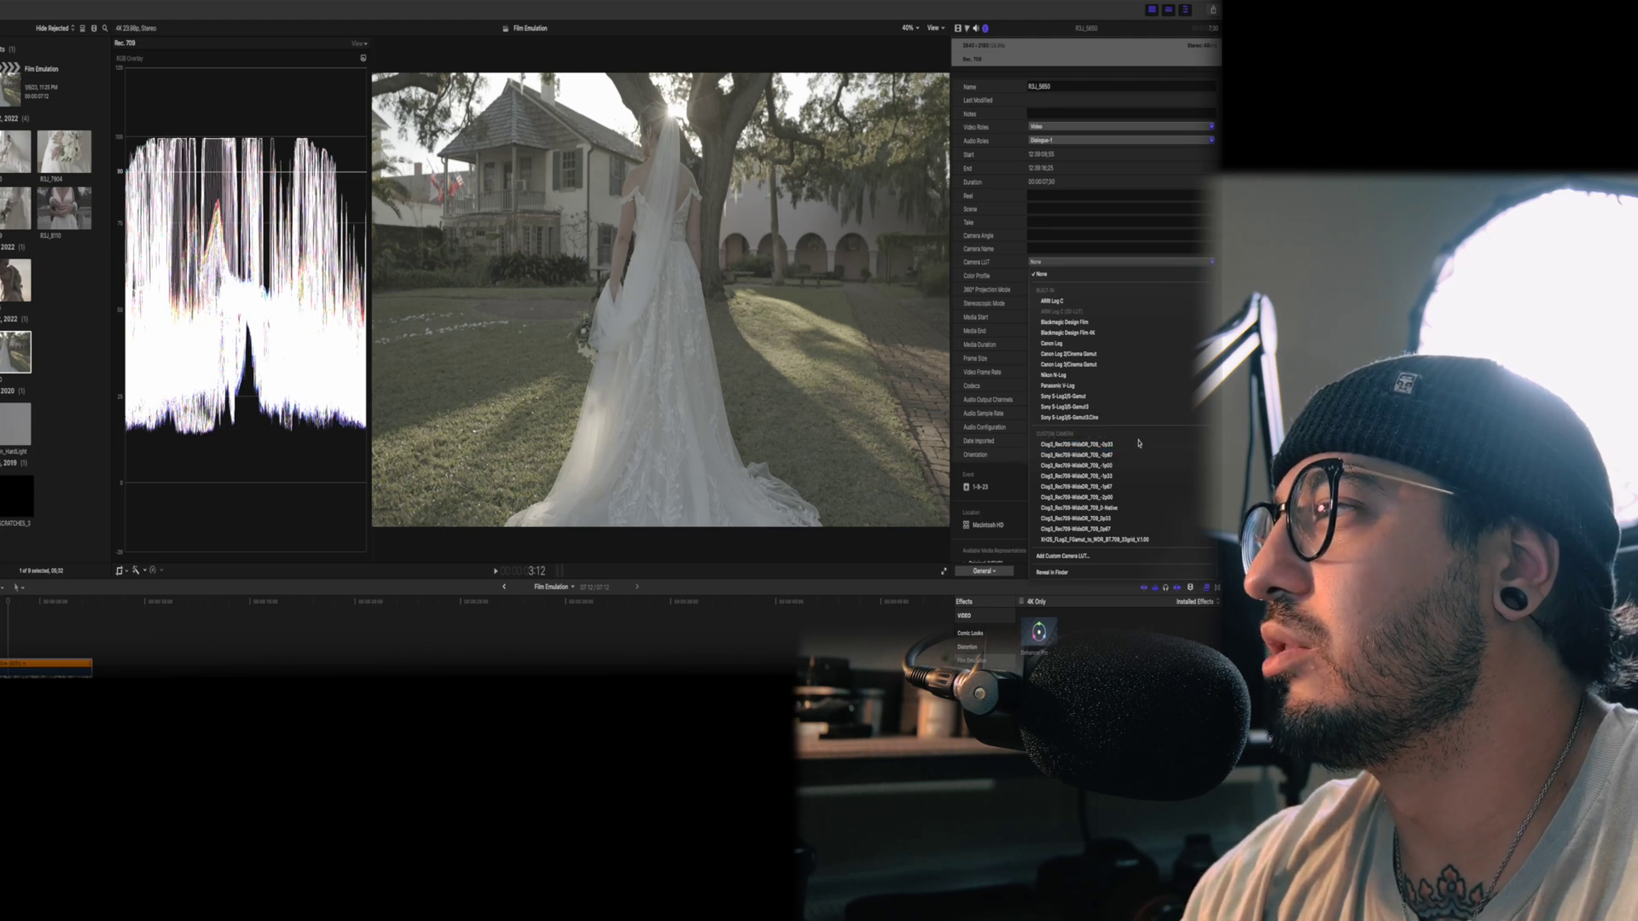
left_click(1120, 466)
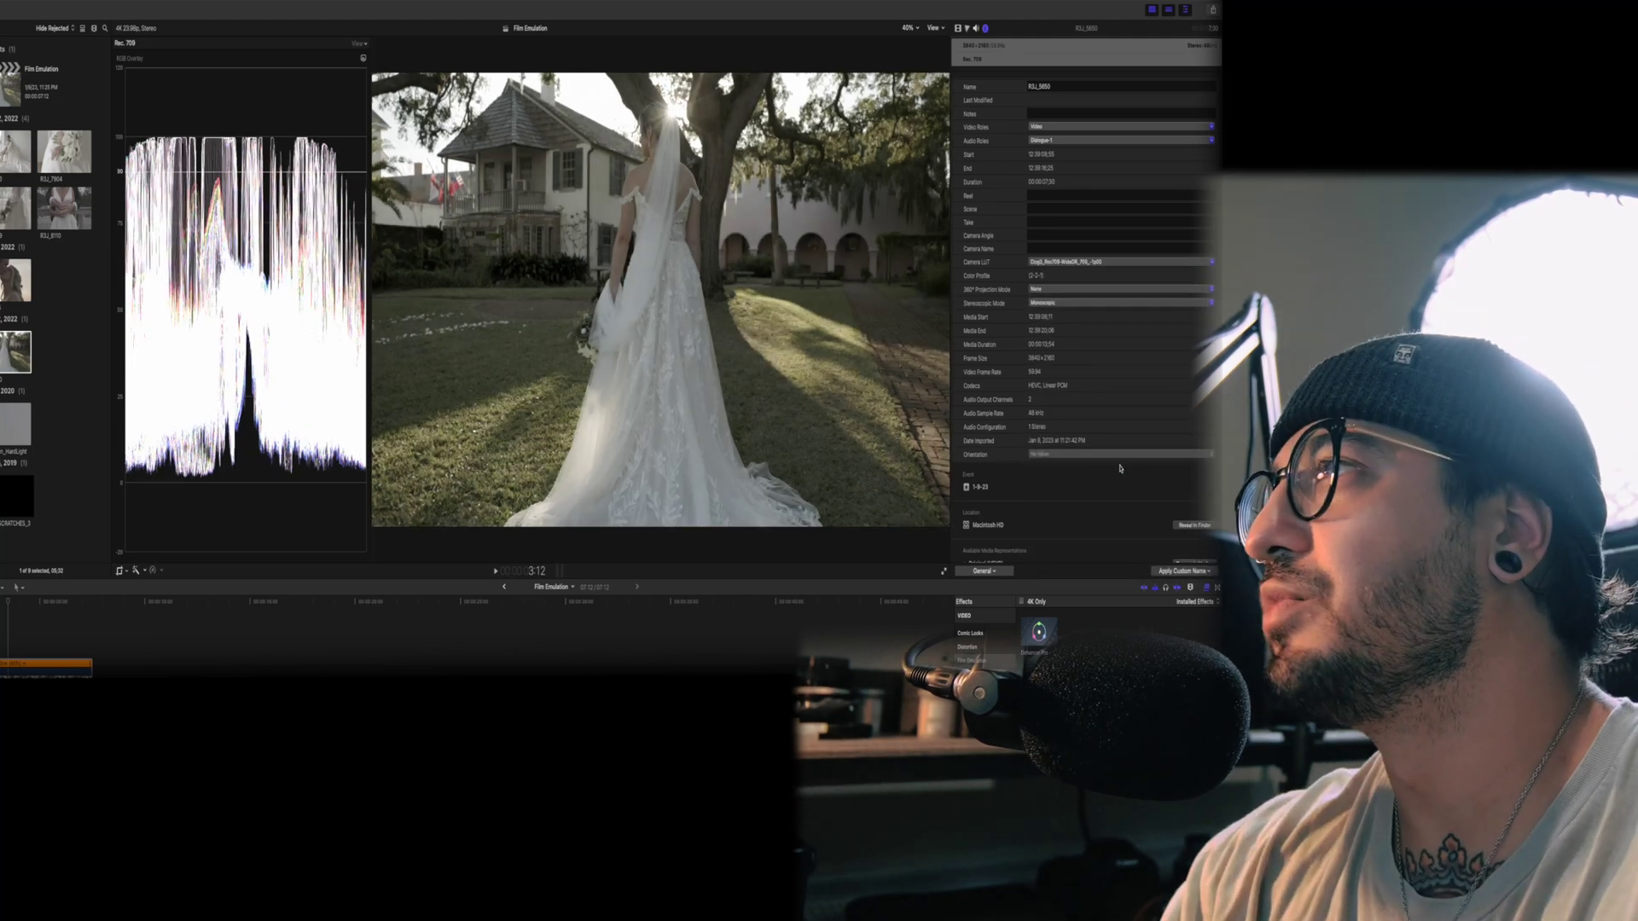
Step: Add a Color Wheels correction that raises the global saturation and lifts the midtones' brightness and saturation
left_click(967, 28)
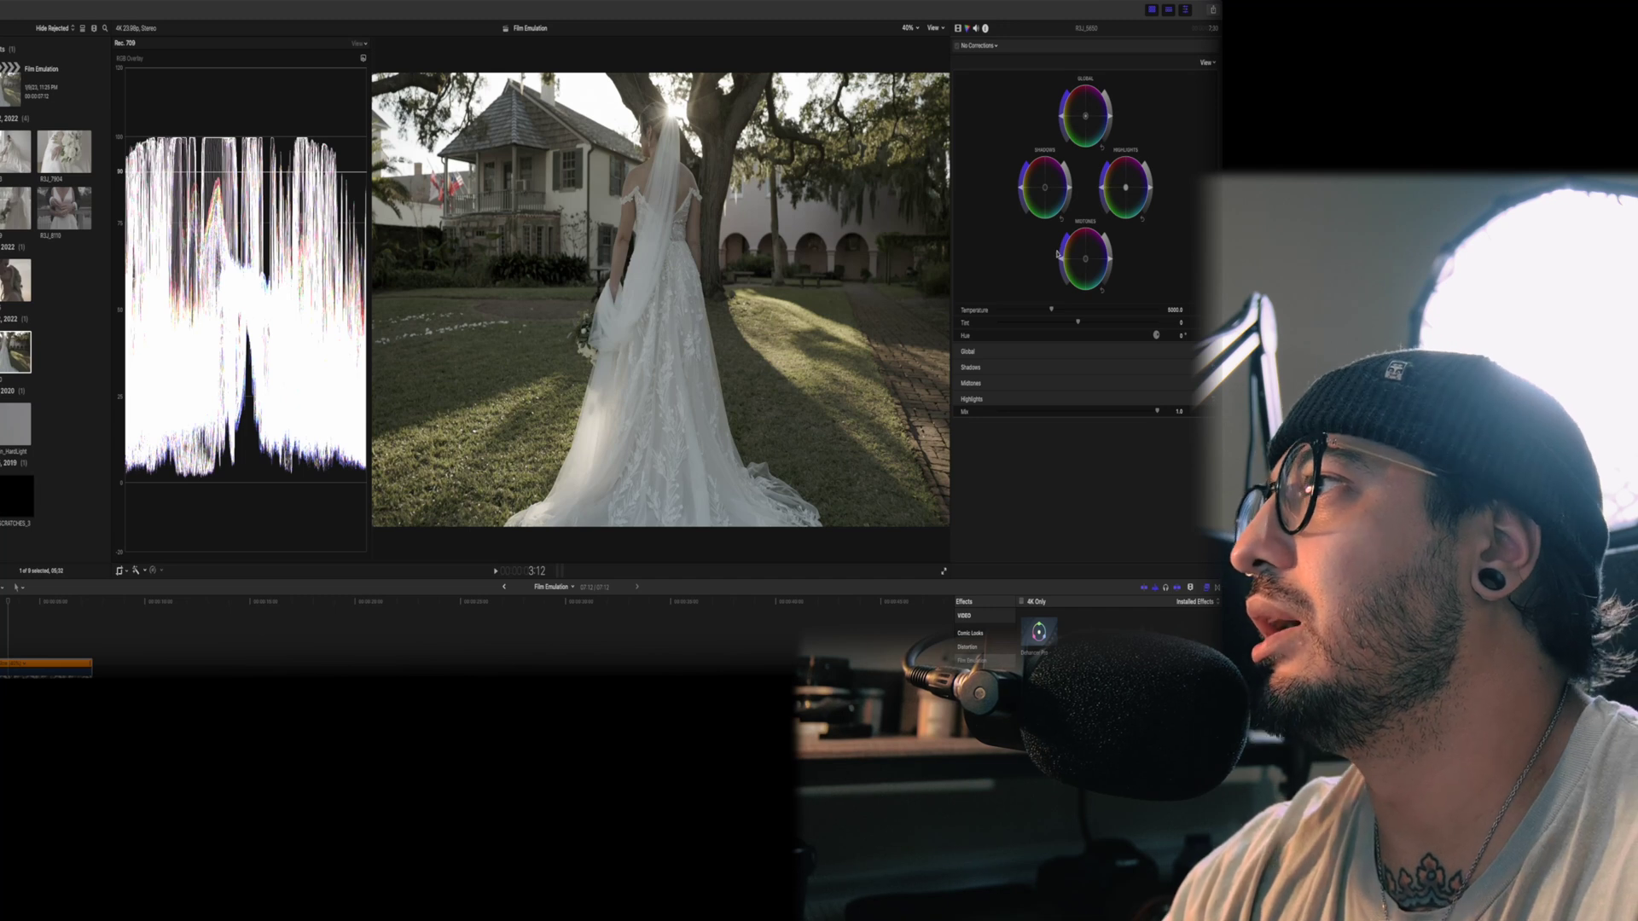
left_click(1064, 104)
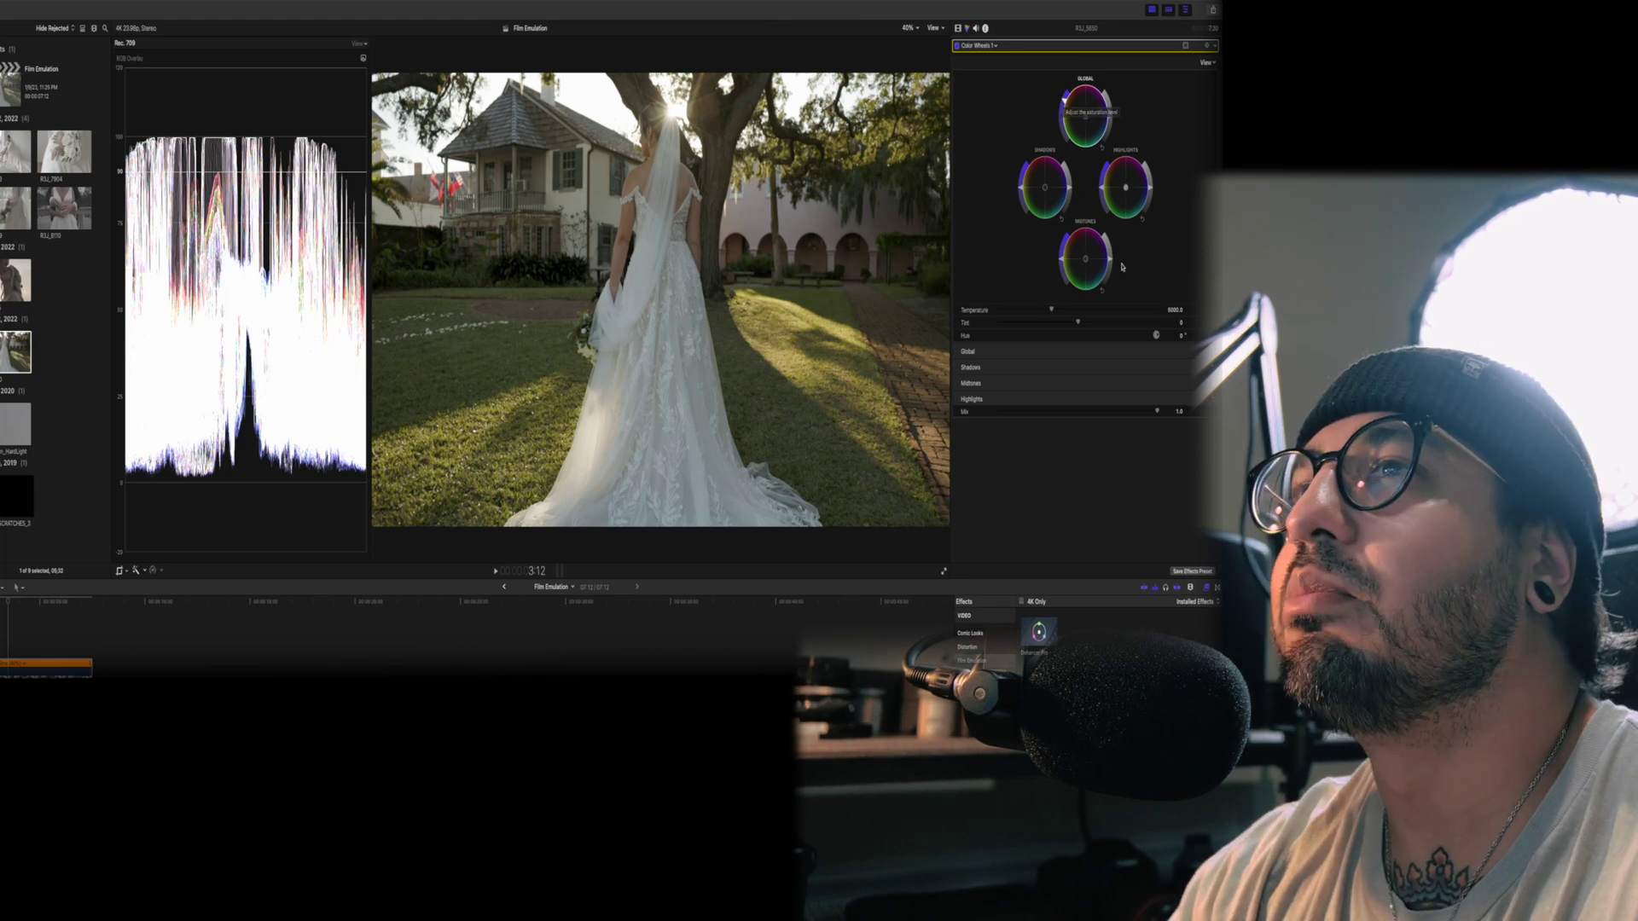
left_click_drag(1111, 264, 1063, 254)
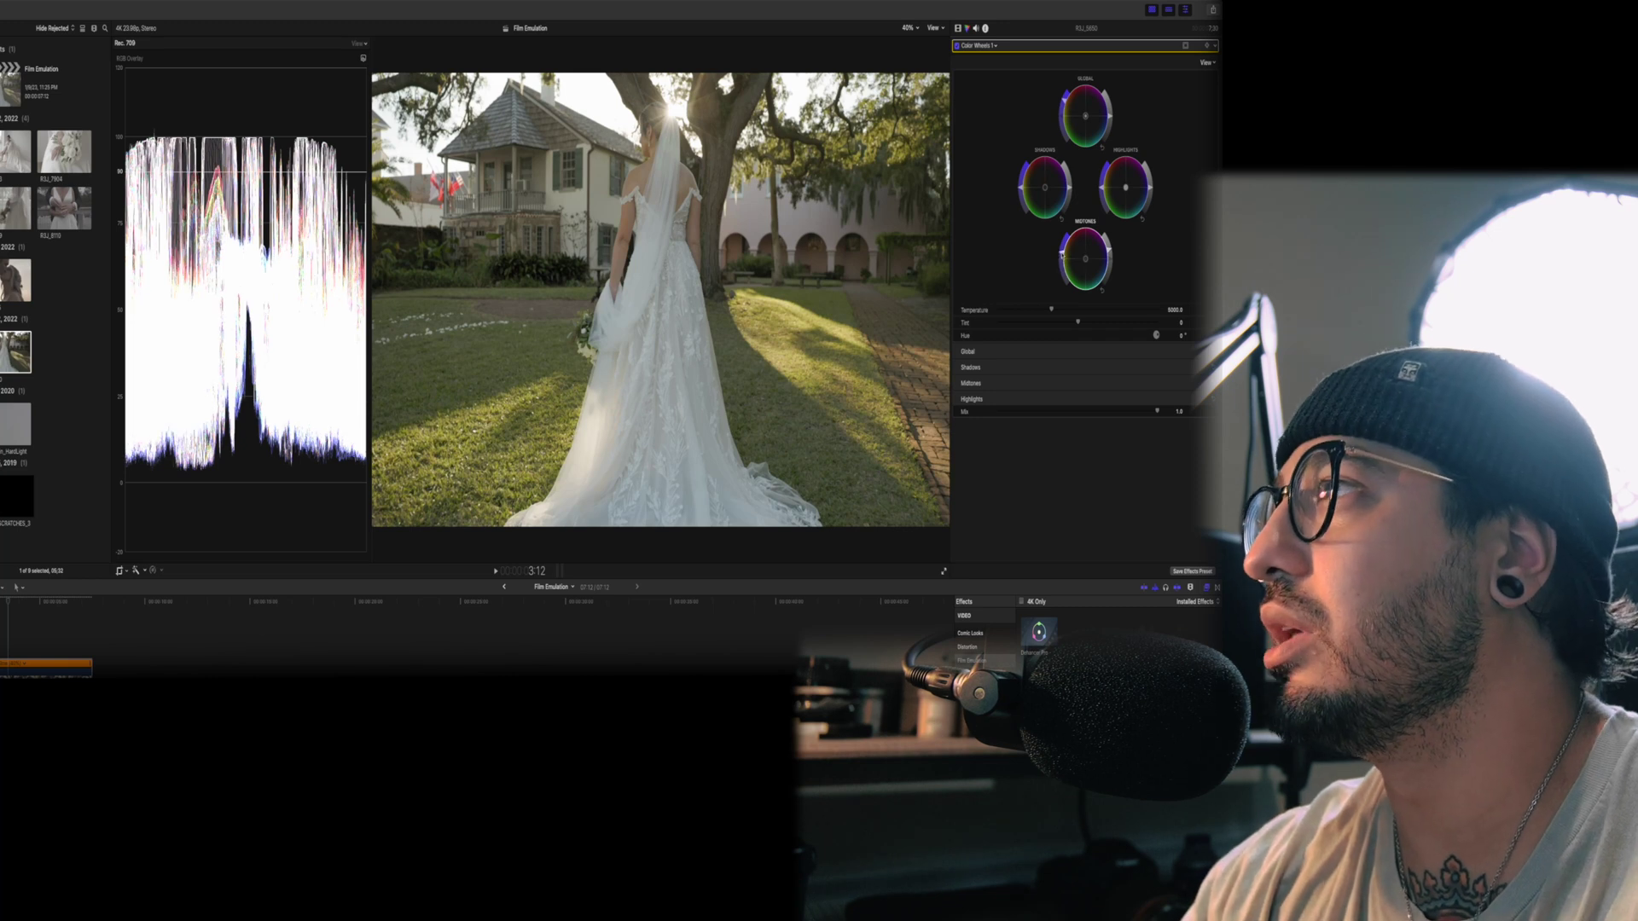
Step: Add a Color Curves correction and place control points along the luma curve in the shadows, midtones and highlights
left_click(978, 46)
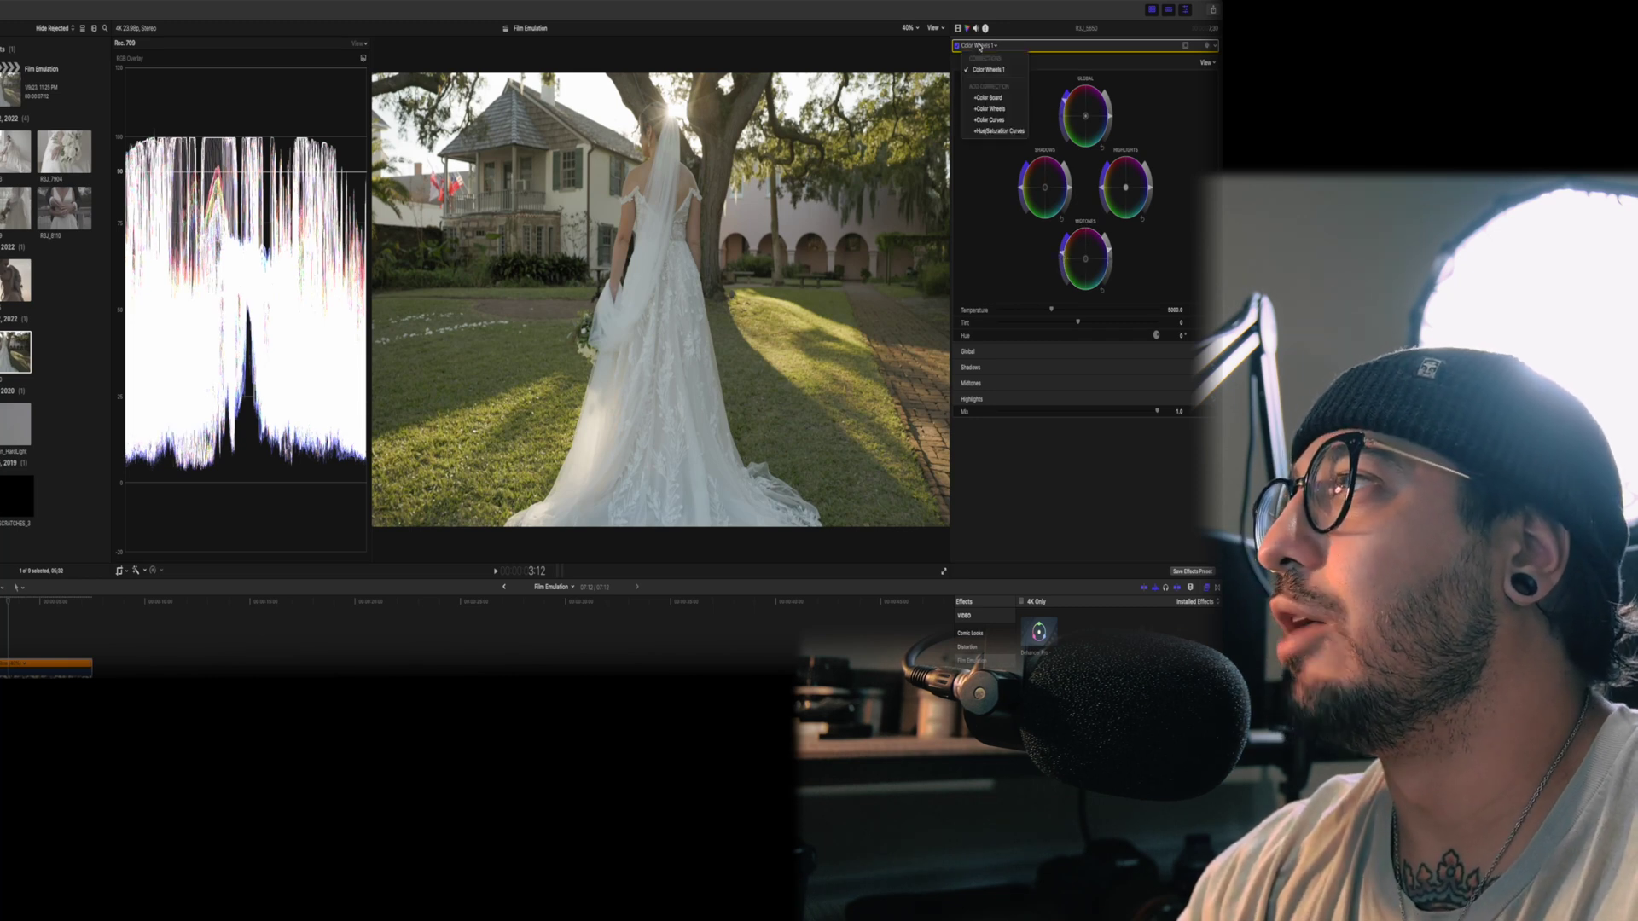
left_click(990, 120)
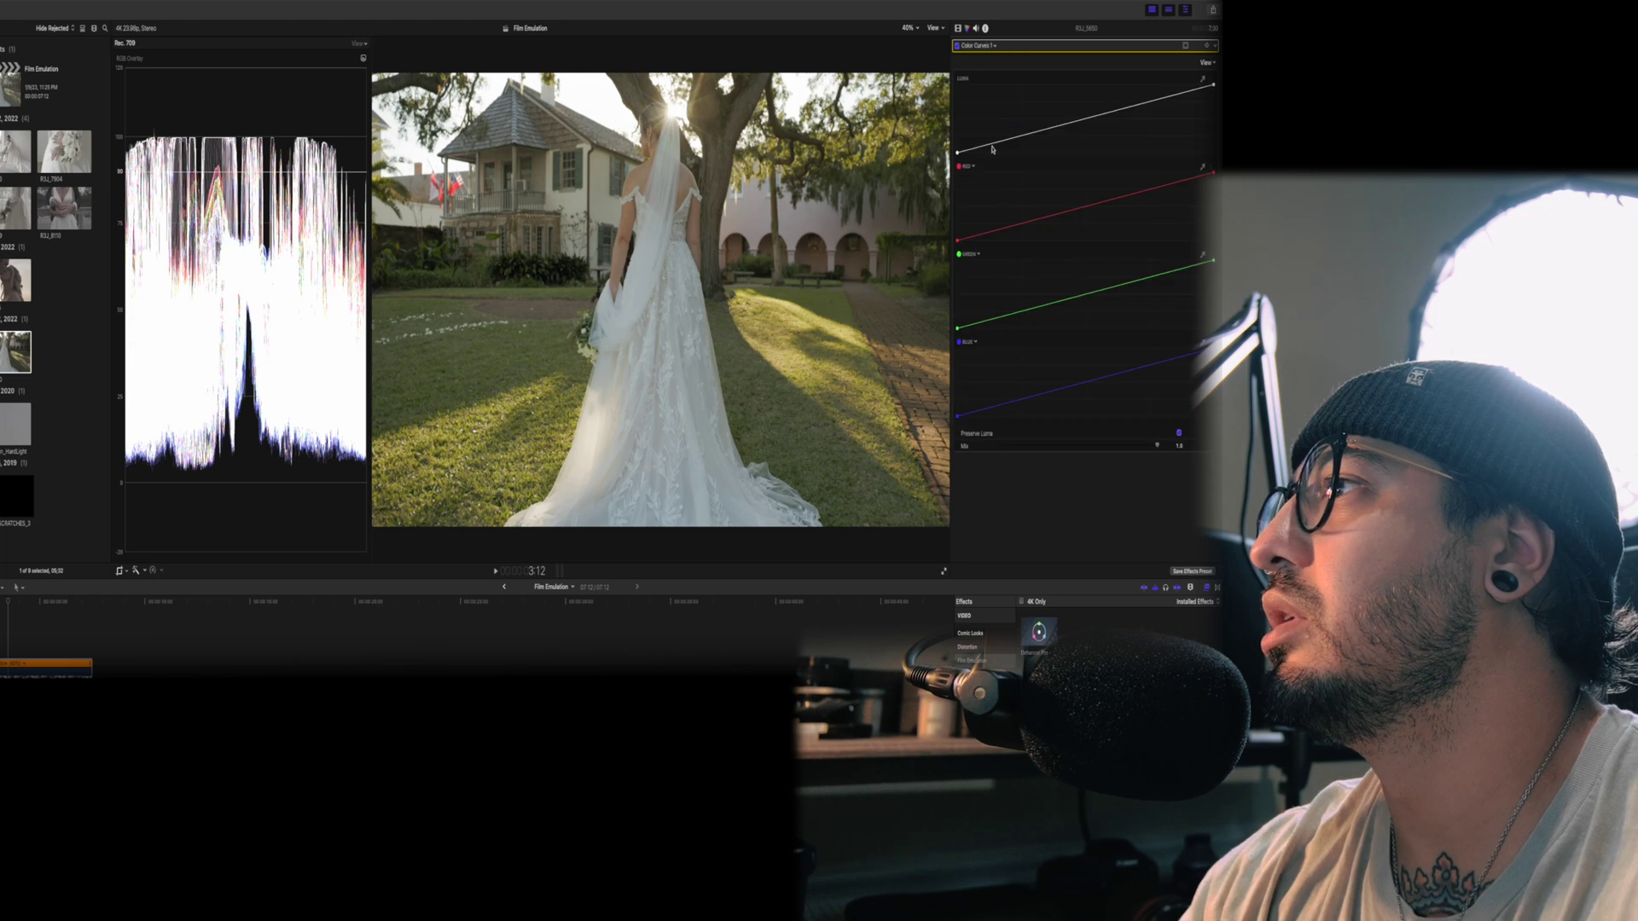
left_click(990, 145)
left_click(1022, 137)
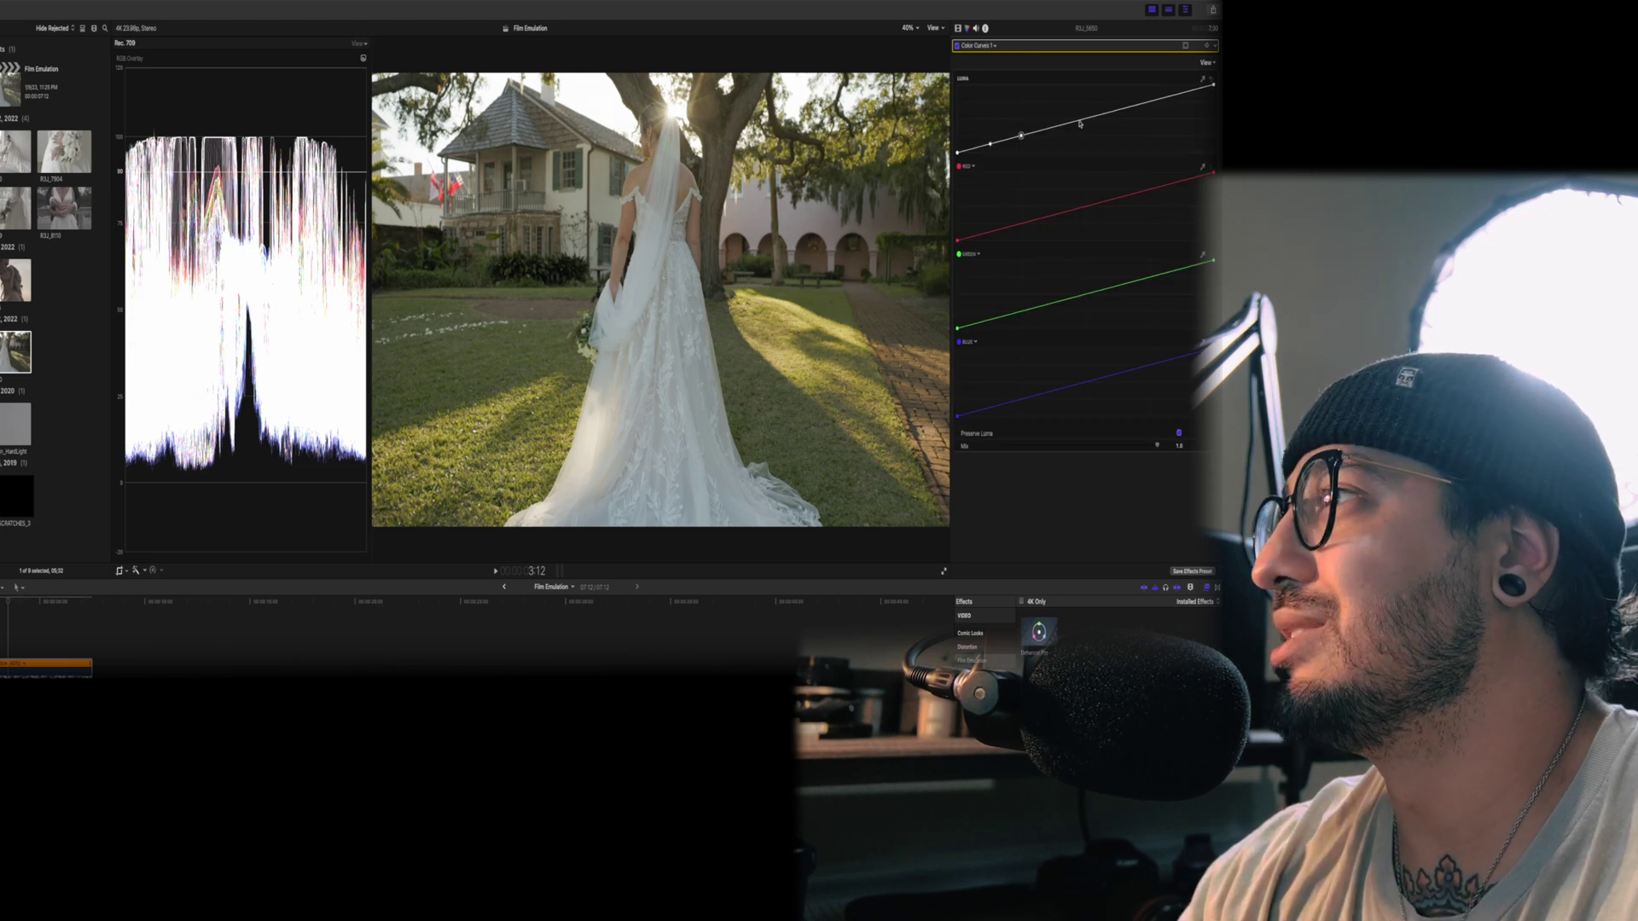
left_click(1148, 102)
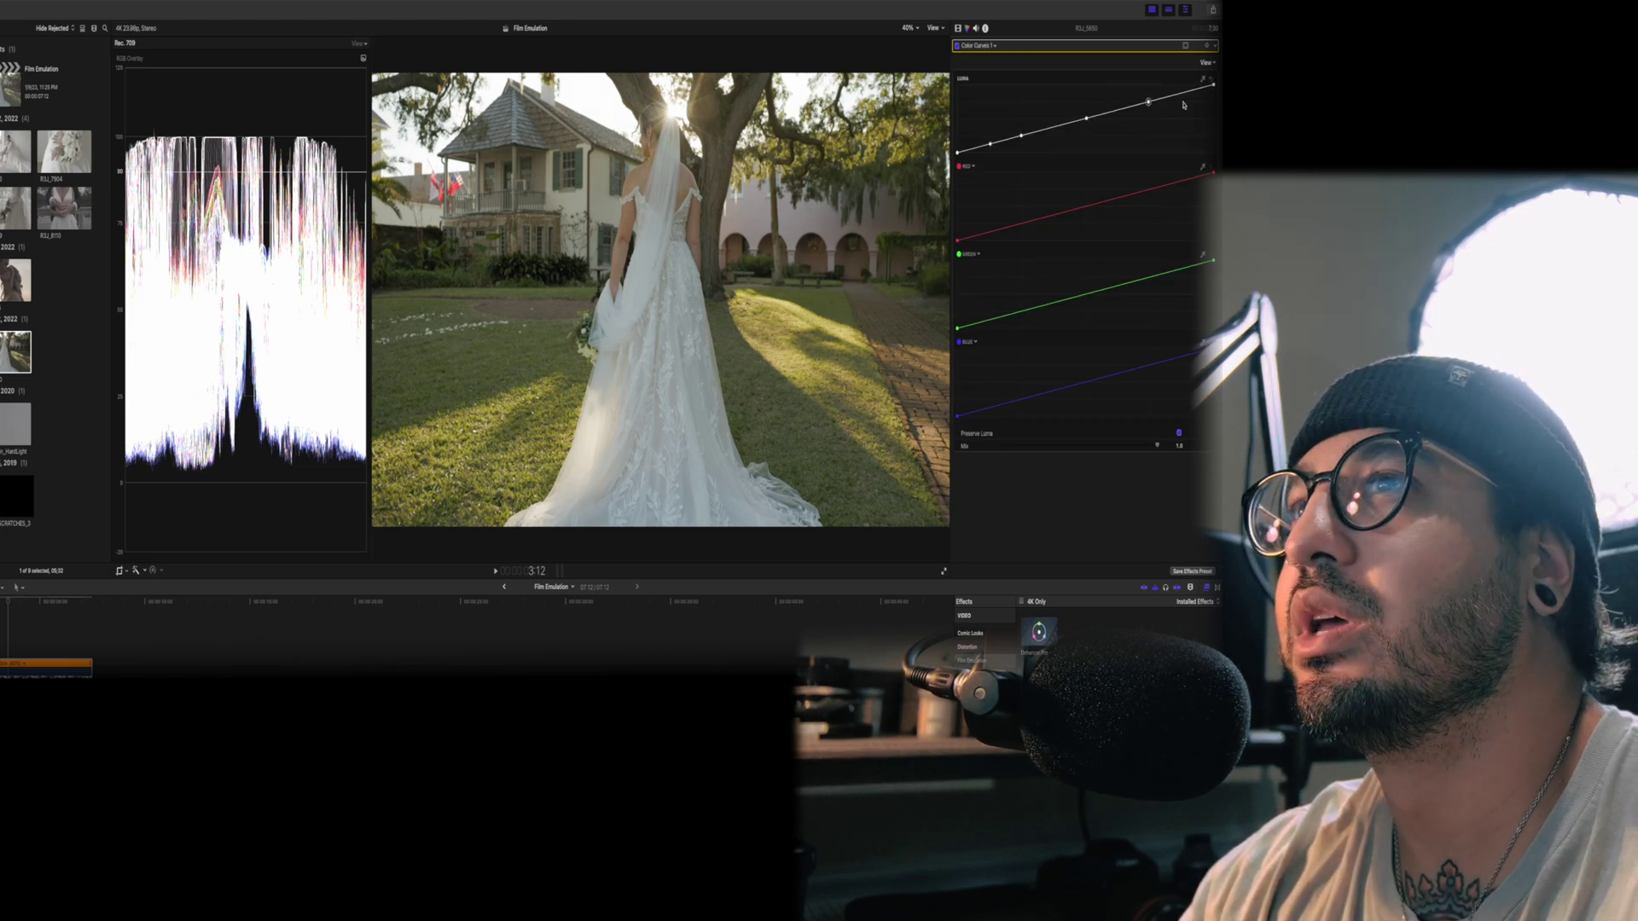
left_click(1182, 97)
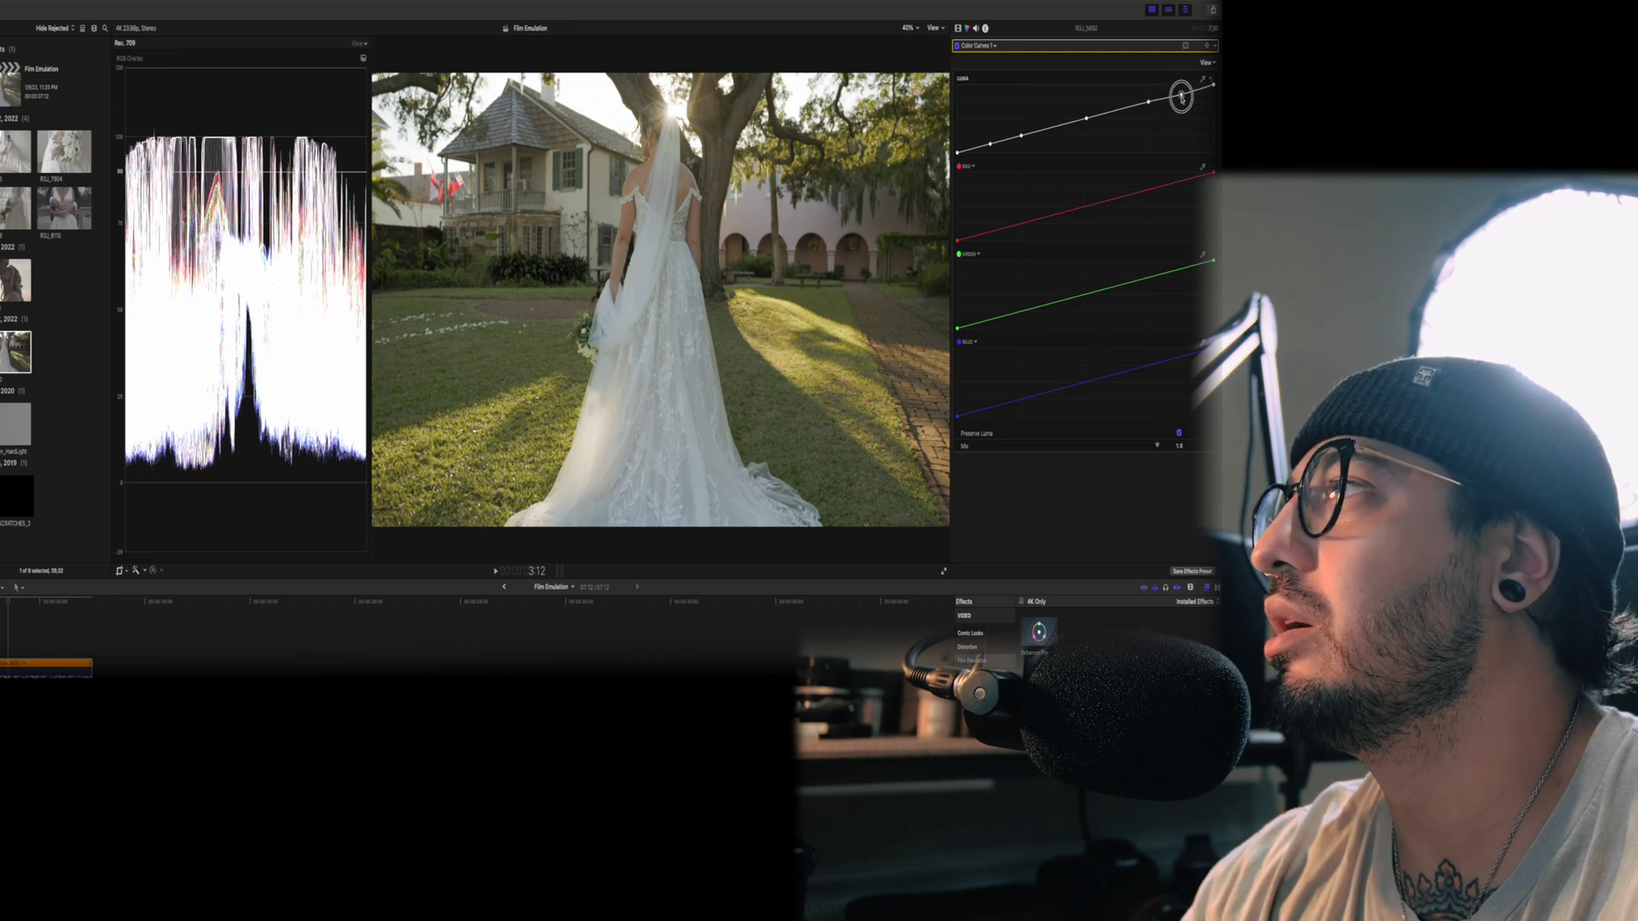
Step: Pull the luma curve slightly down through its shadow, midtone and highlight points to deepen the contrast
left_click(1150, 104)
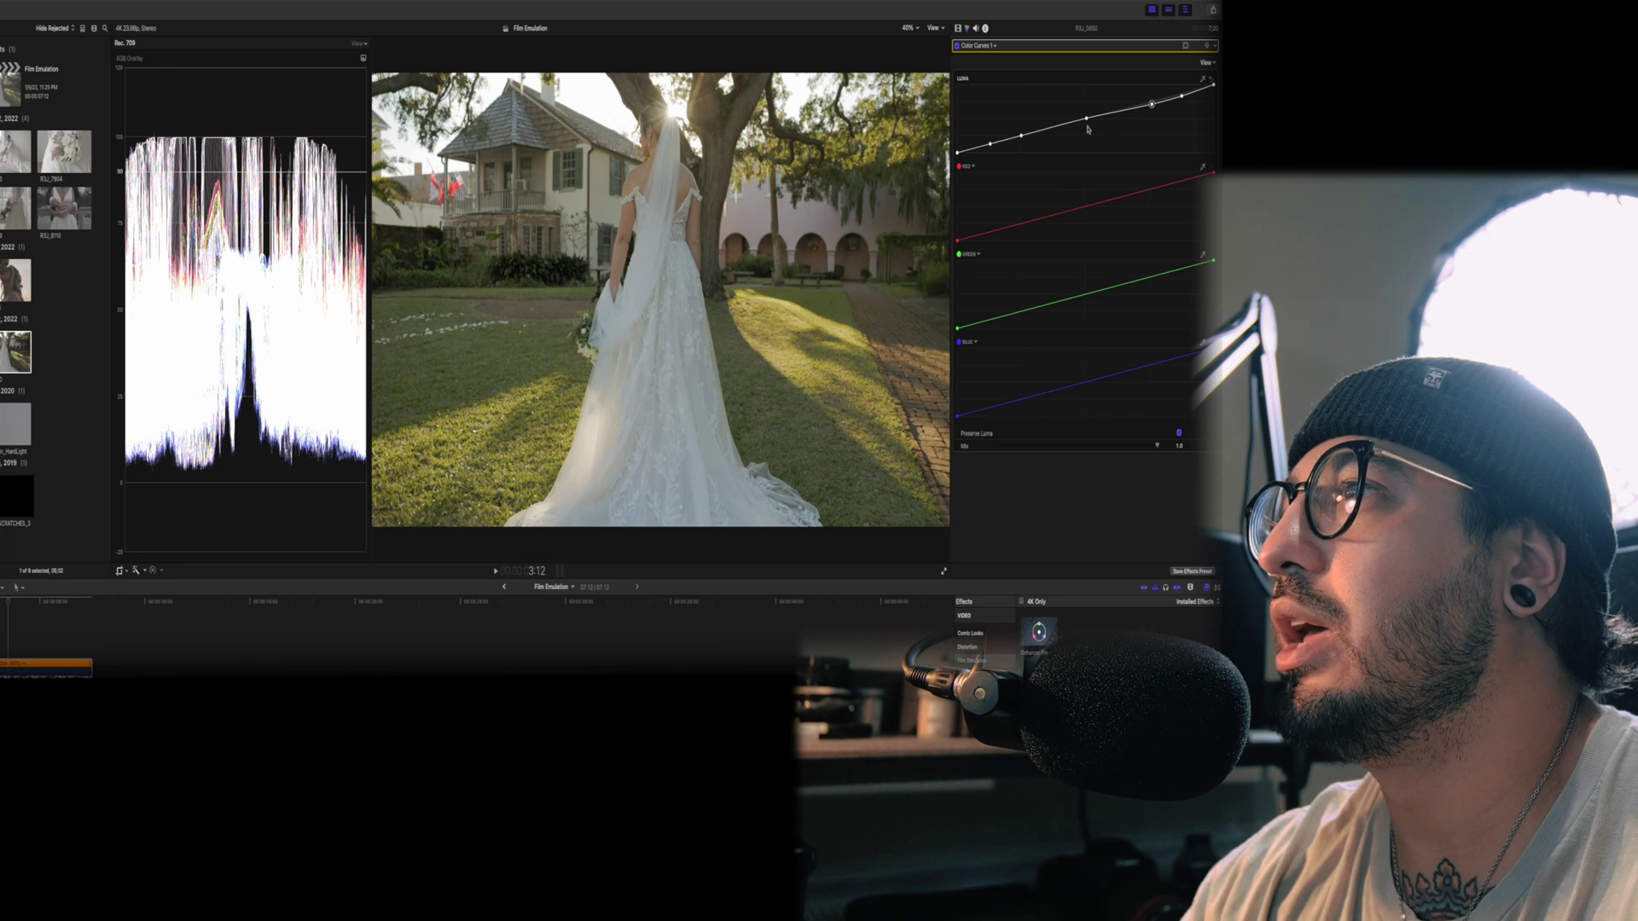
left_click_drag(1087, 122, 1152, 106)
left_click(1152, 104)
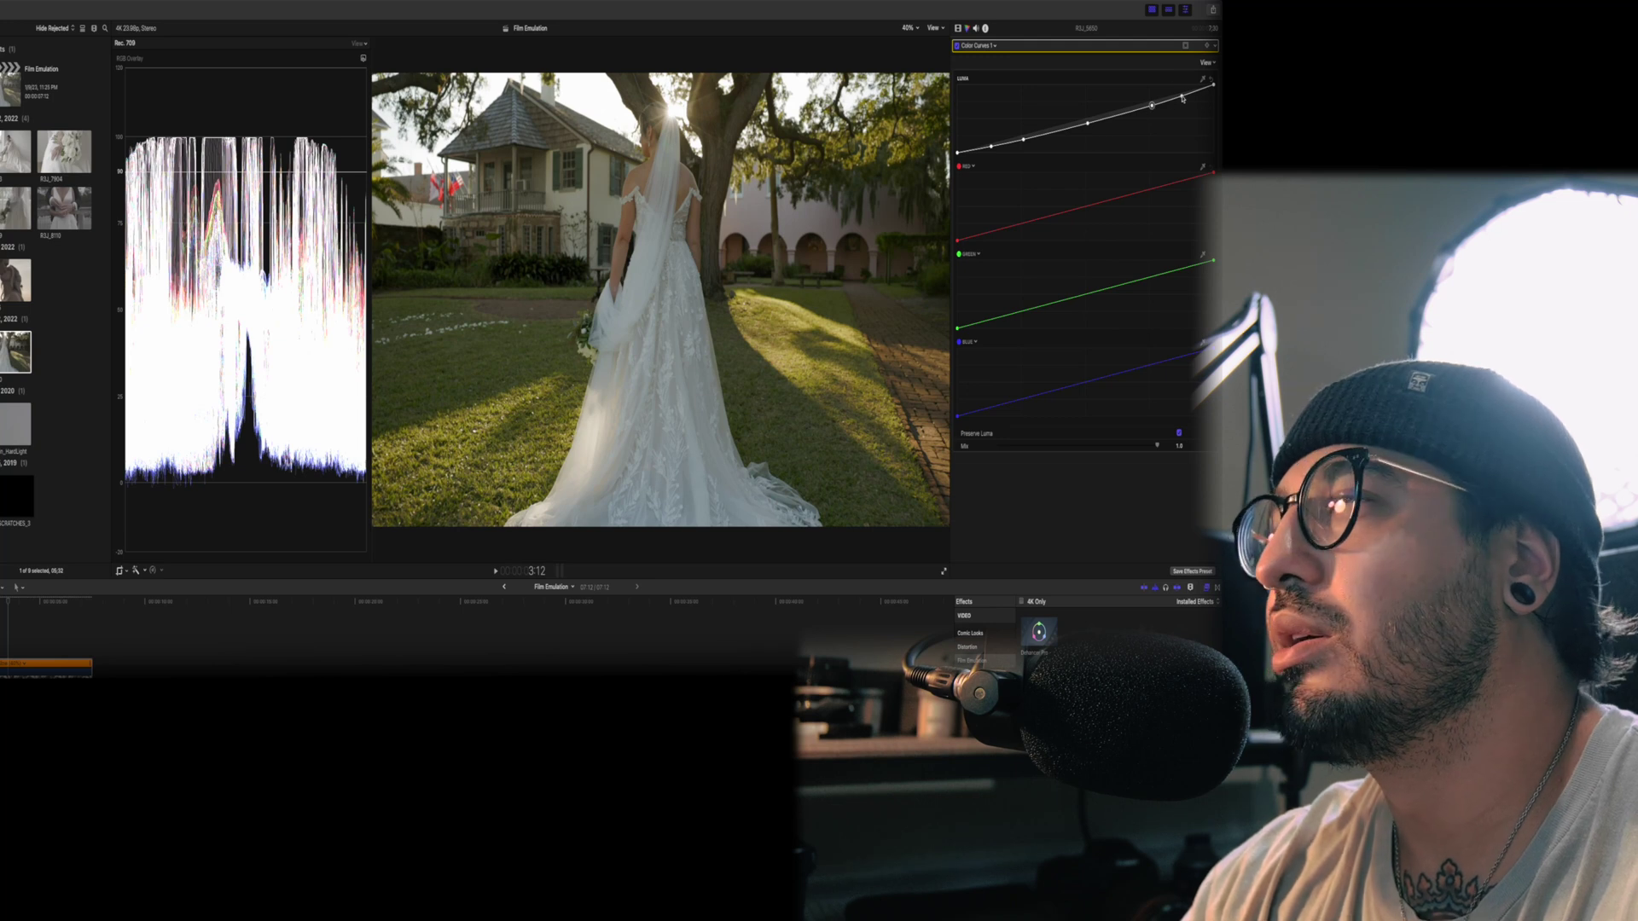
left_click(1183, 99)
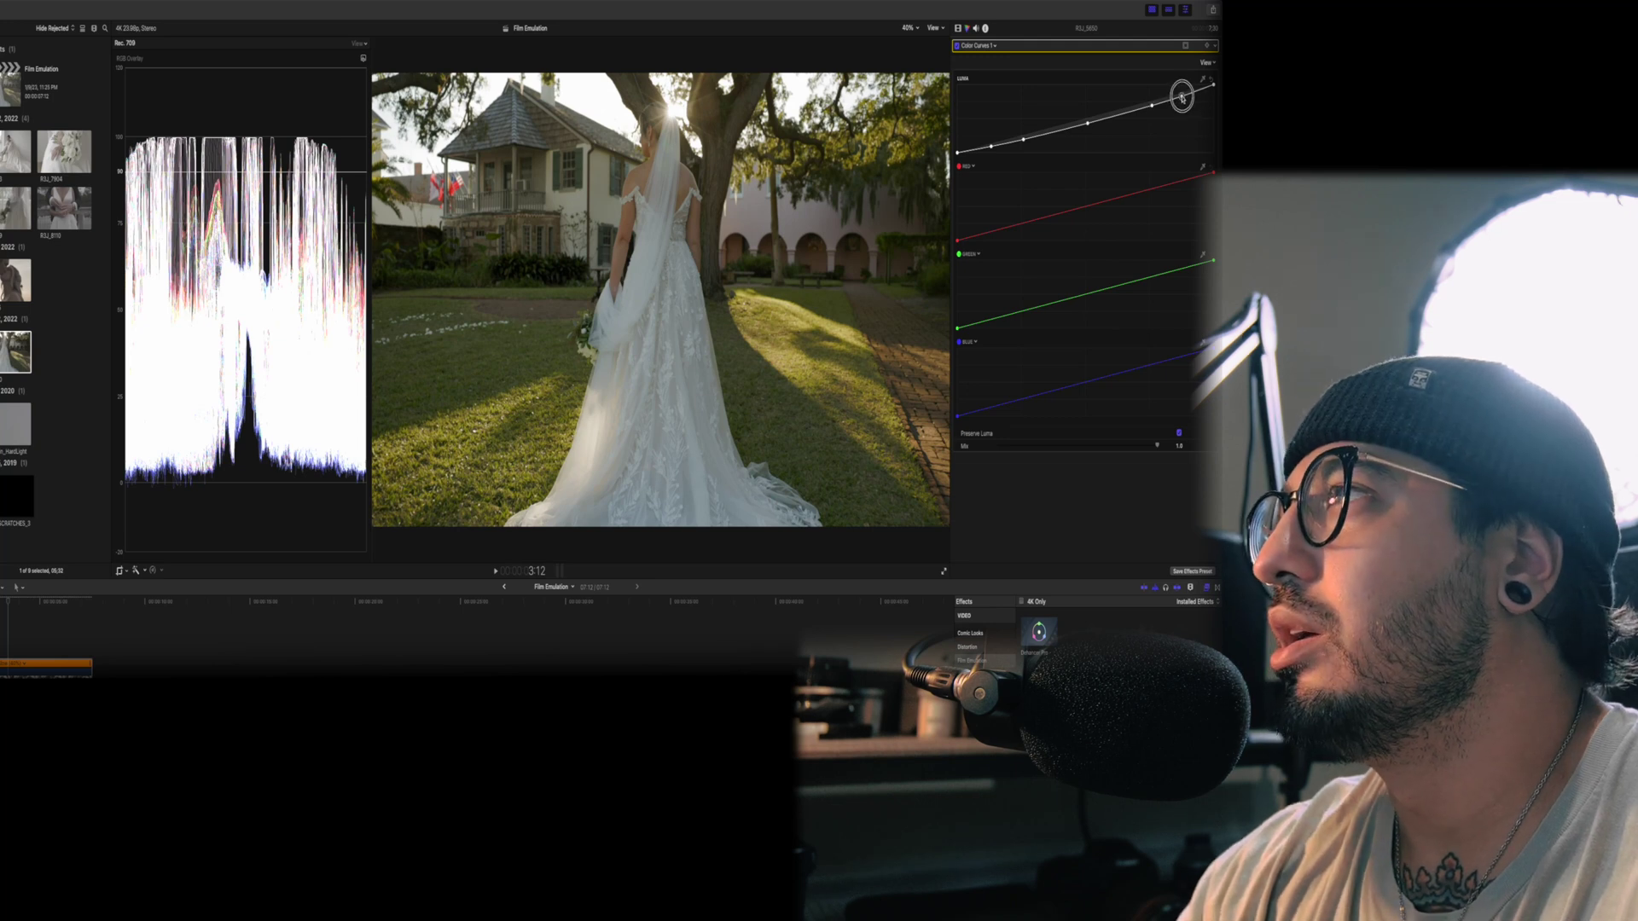
Step: Add a Hue/Saturation Curves correction and slightly raise the orange tones on the Hue vs Luma curve
left_click(990, 49)
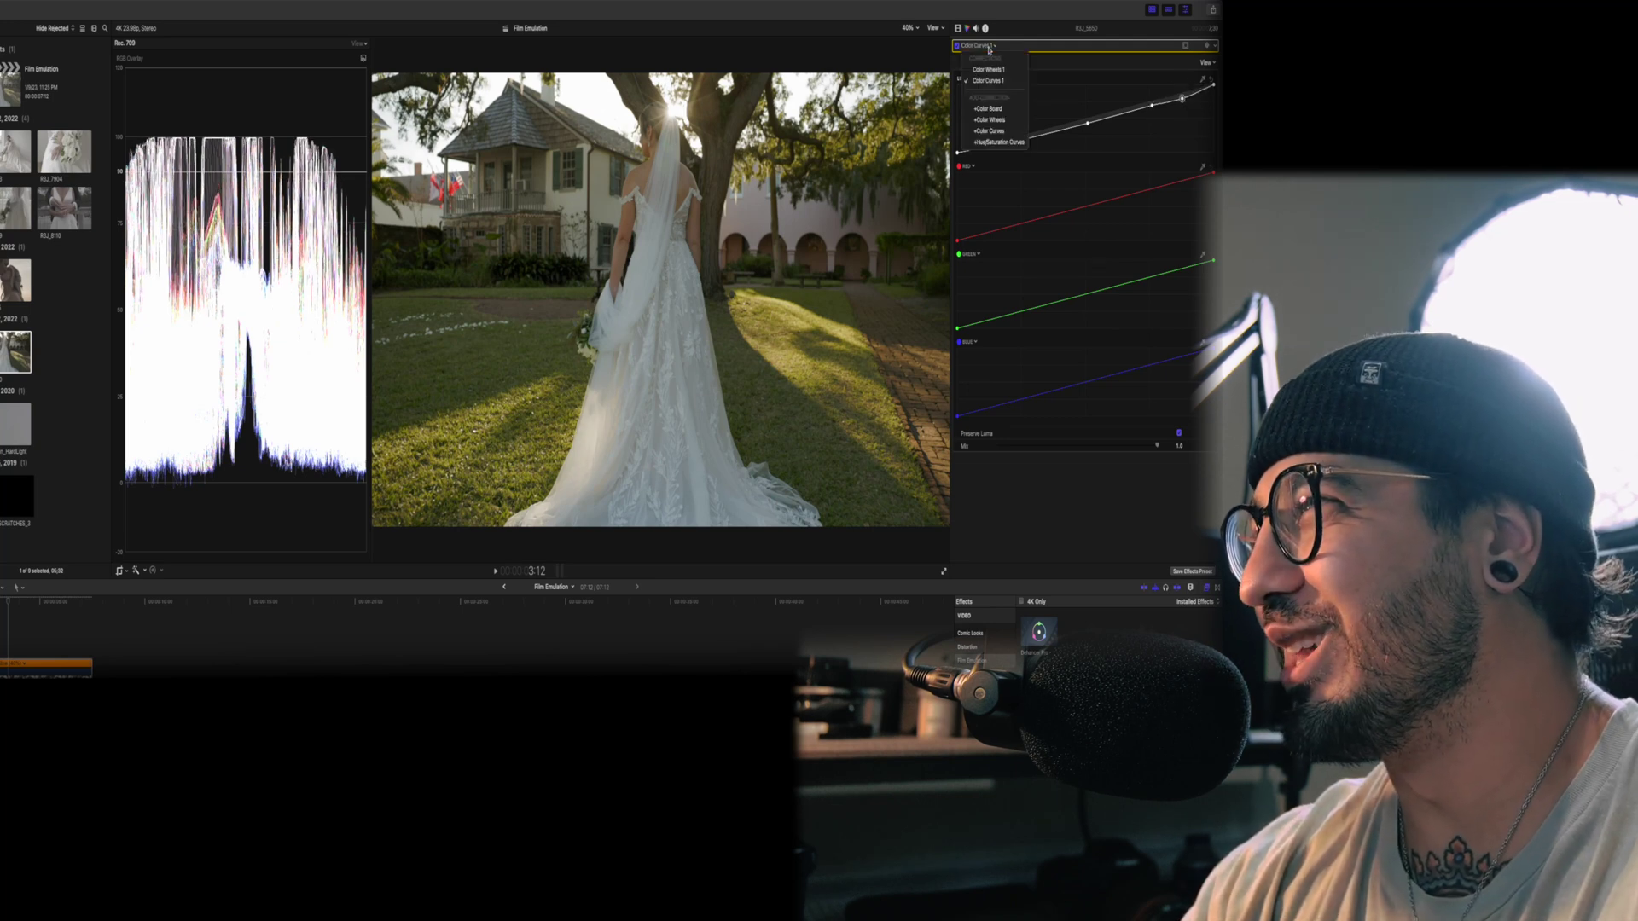
left_click(998, 141)
left_click(1203, 255)
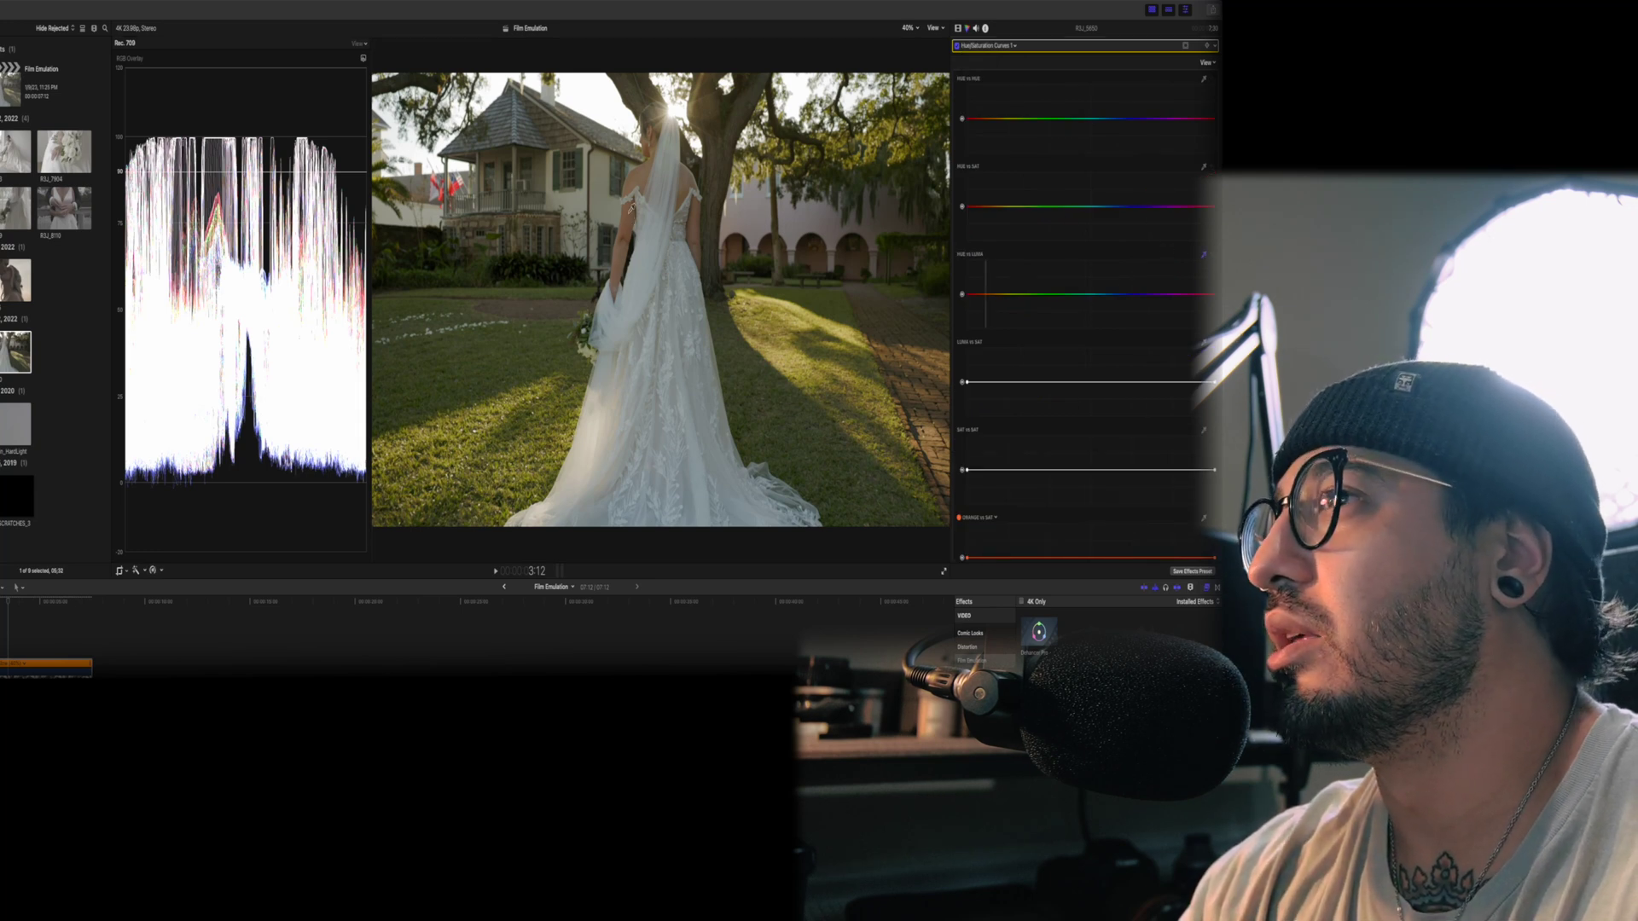
left_click(987, 295)
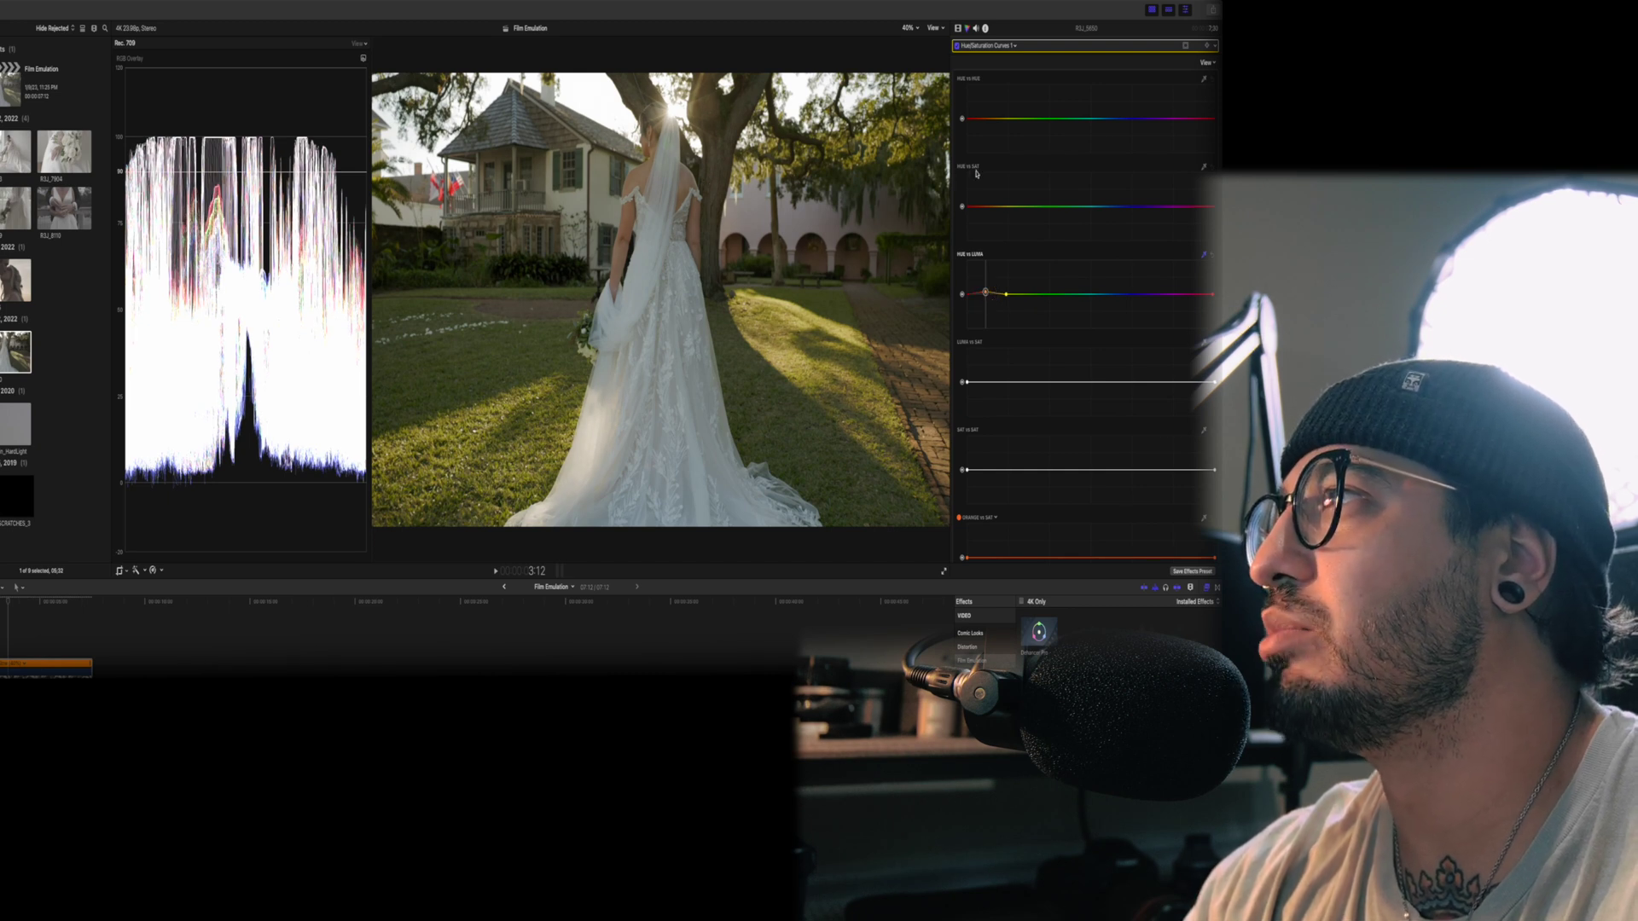
Step: Reopen the Color Wheels 1 correction and view the list of effects applied to the clip
left_click(982, 47)
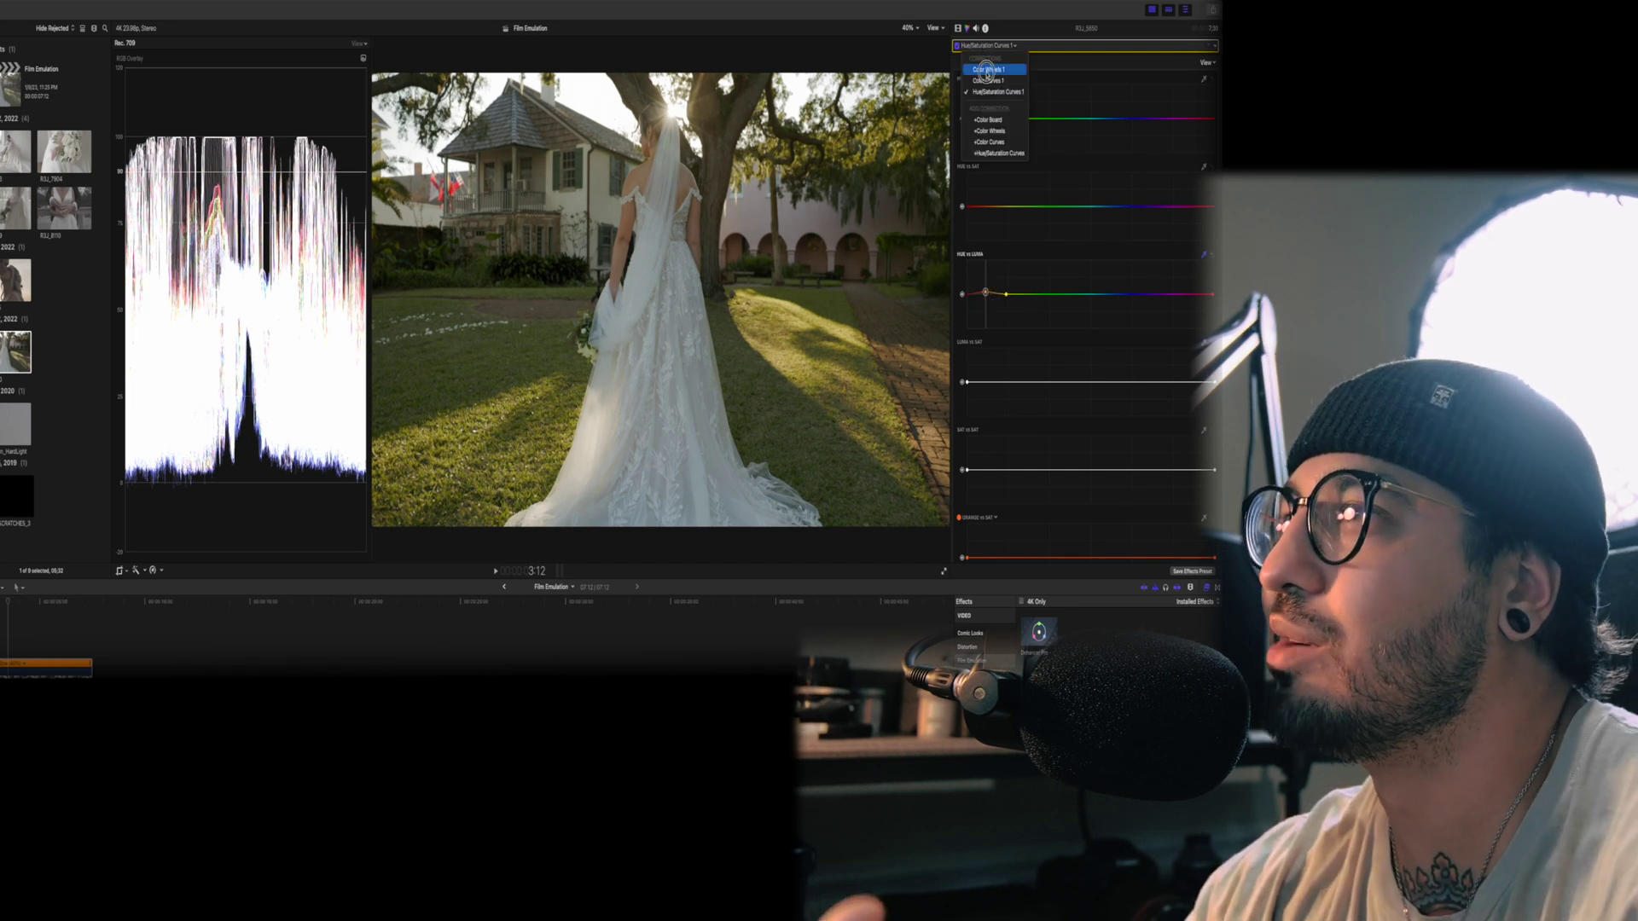
left_click(988, 73)
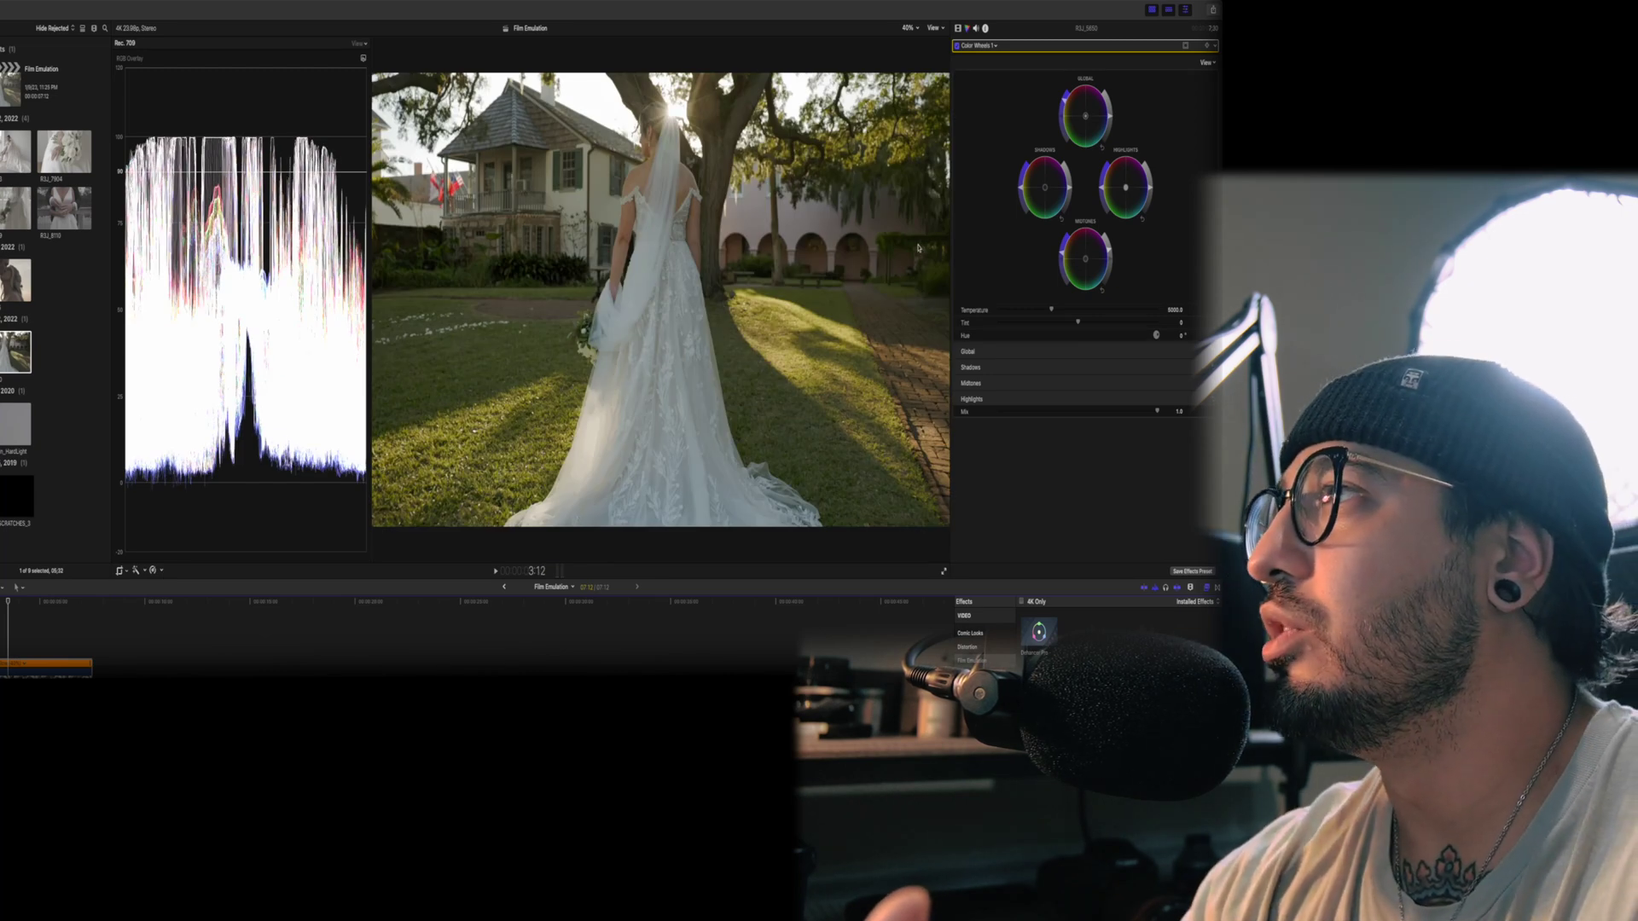
left_click(958, 30)
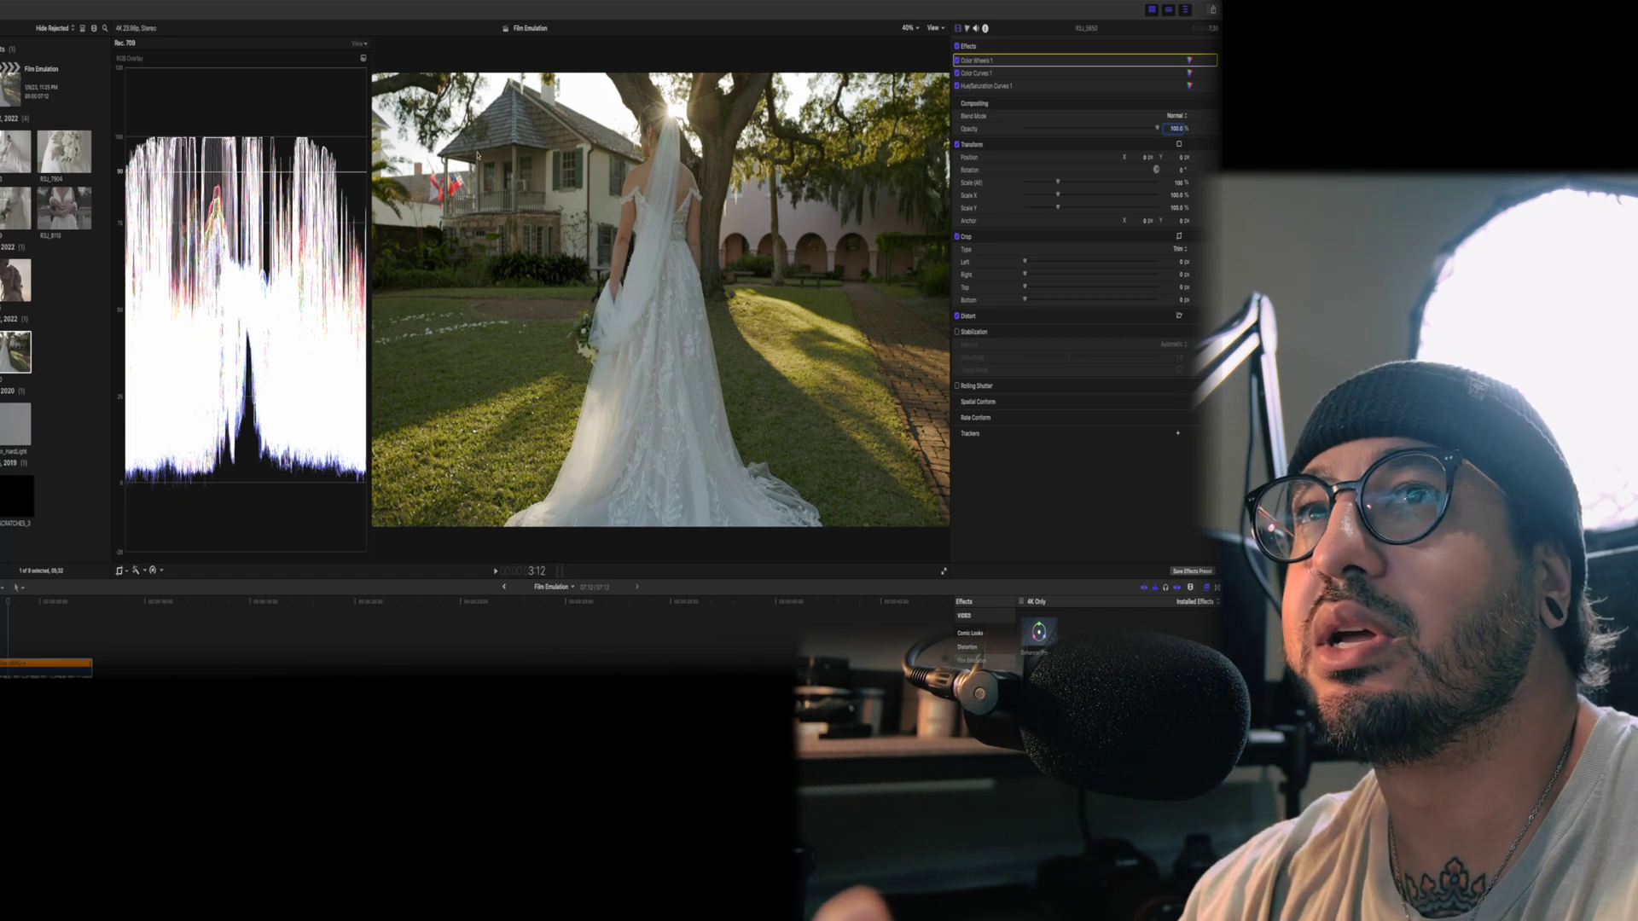
Step: Add a 4K Adjustment Layer above the wedding clip and extend it to the clip's end
key("alt+super+1")
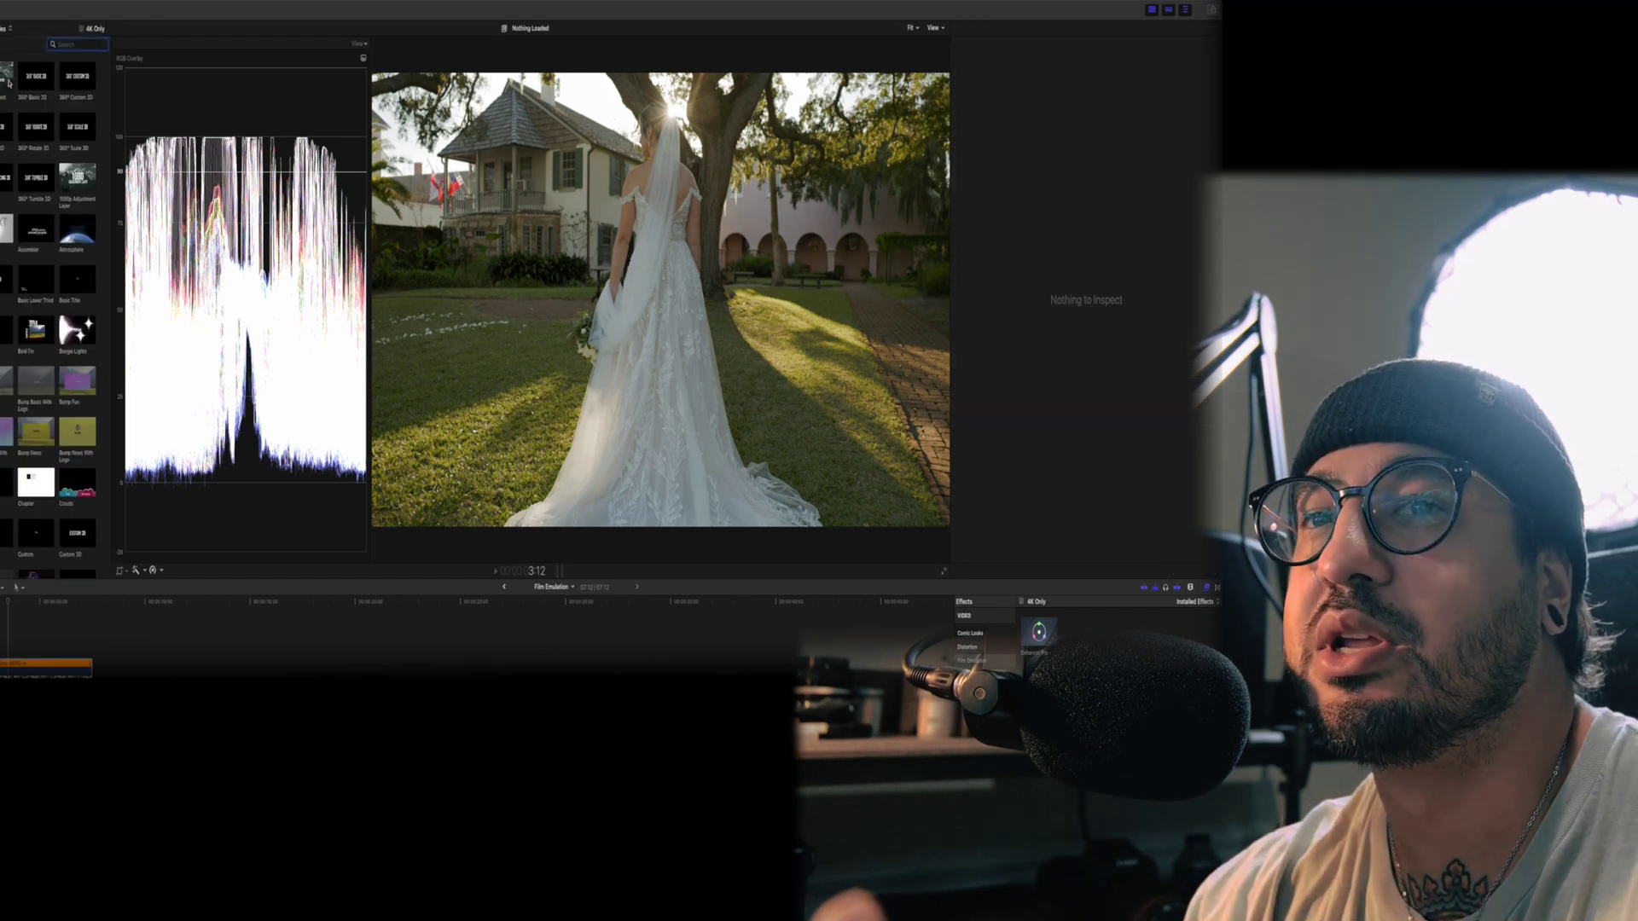
left_click(4, 76)
left_click_drag(4, 76, 0, 642)
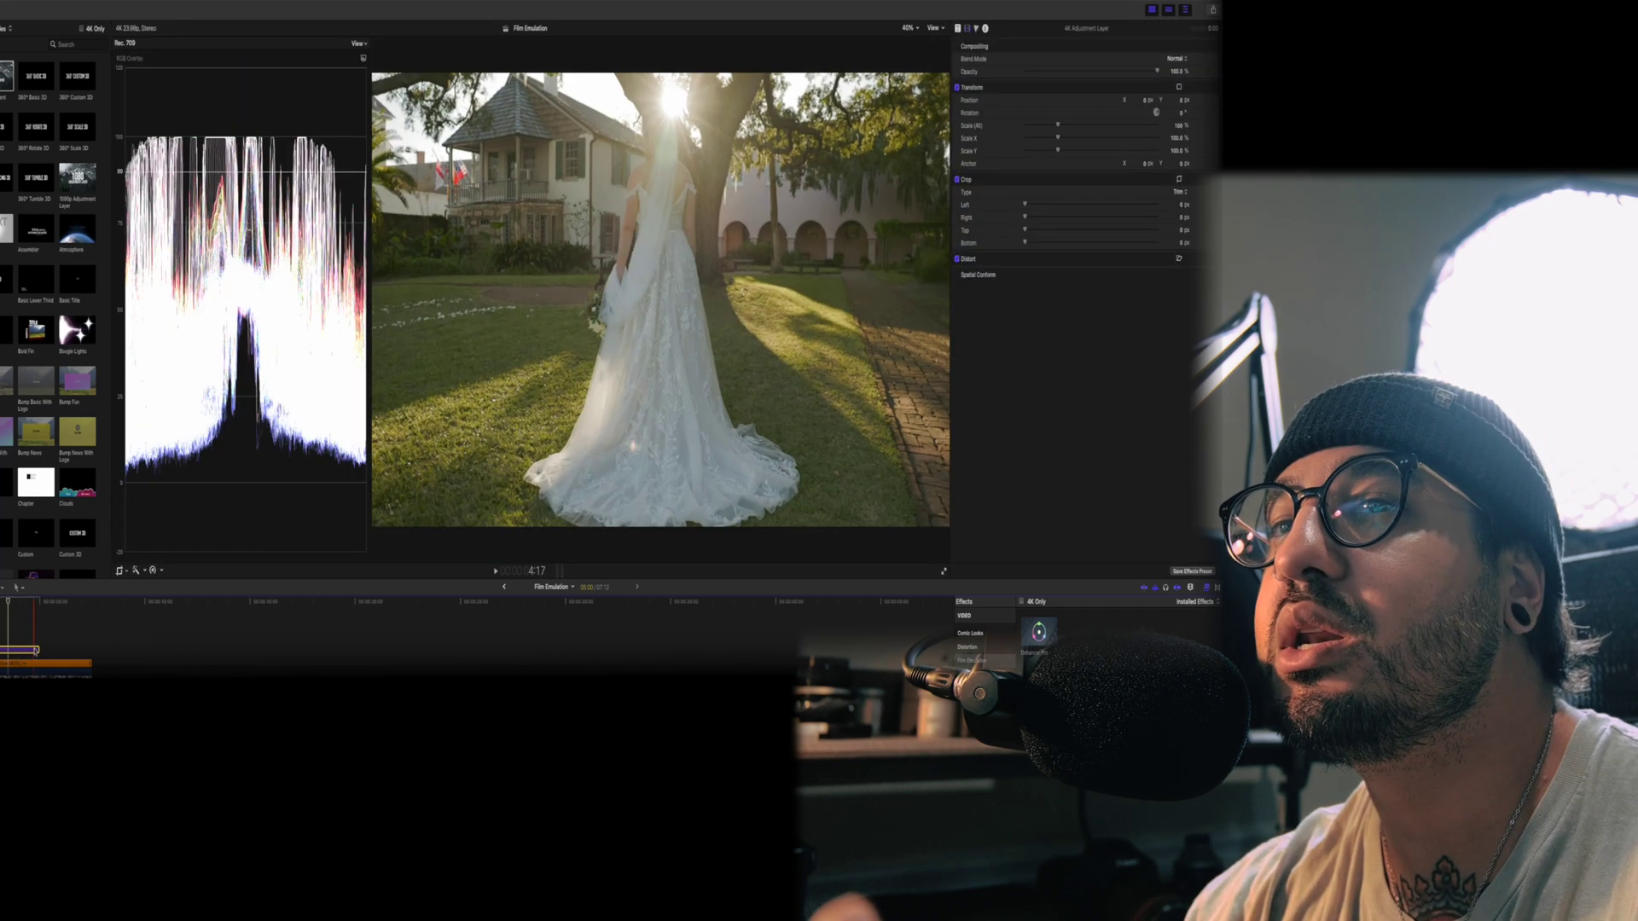
left_click_drag(36, 650, 91, 650)
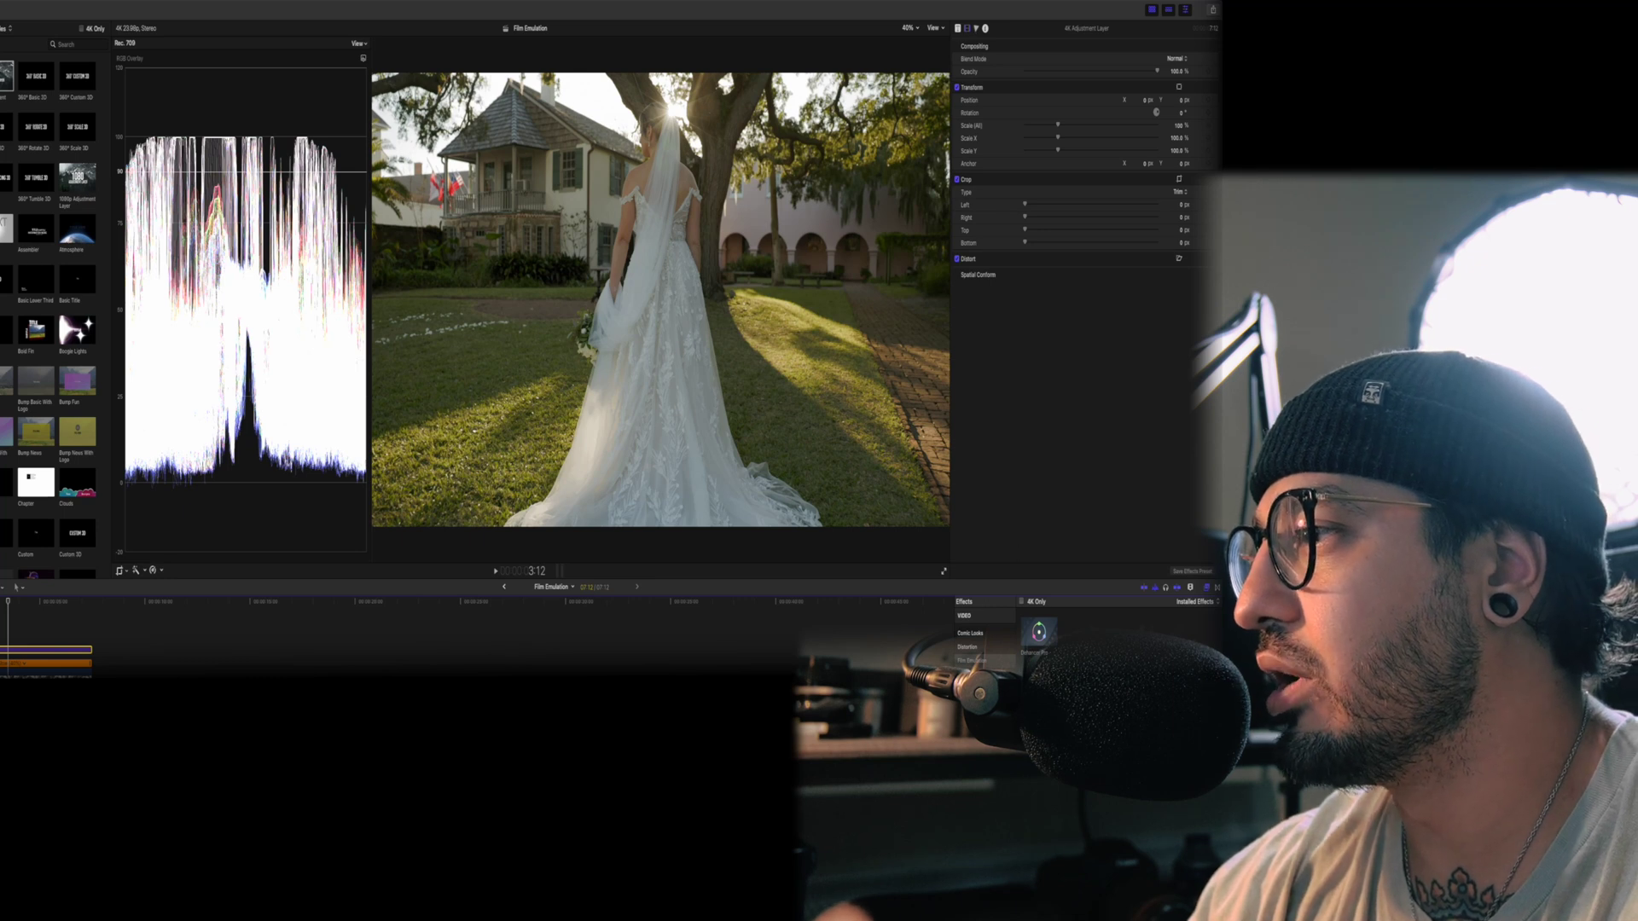
Step: Apply a Custom LUT effect to the adjustment layer and choose the Century 2 LUT
scroll(985, 642, "up", 4)
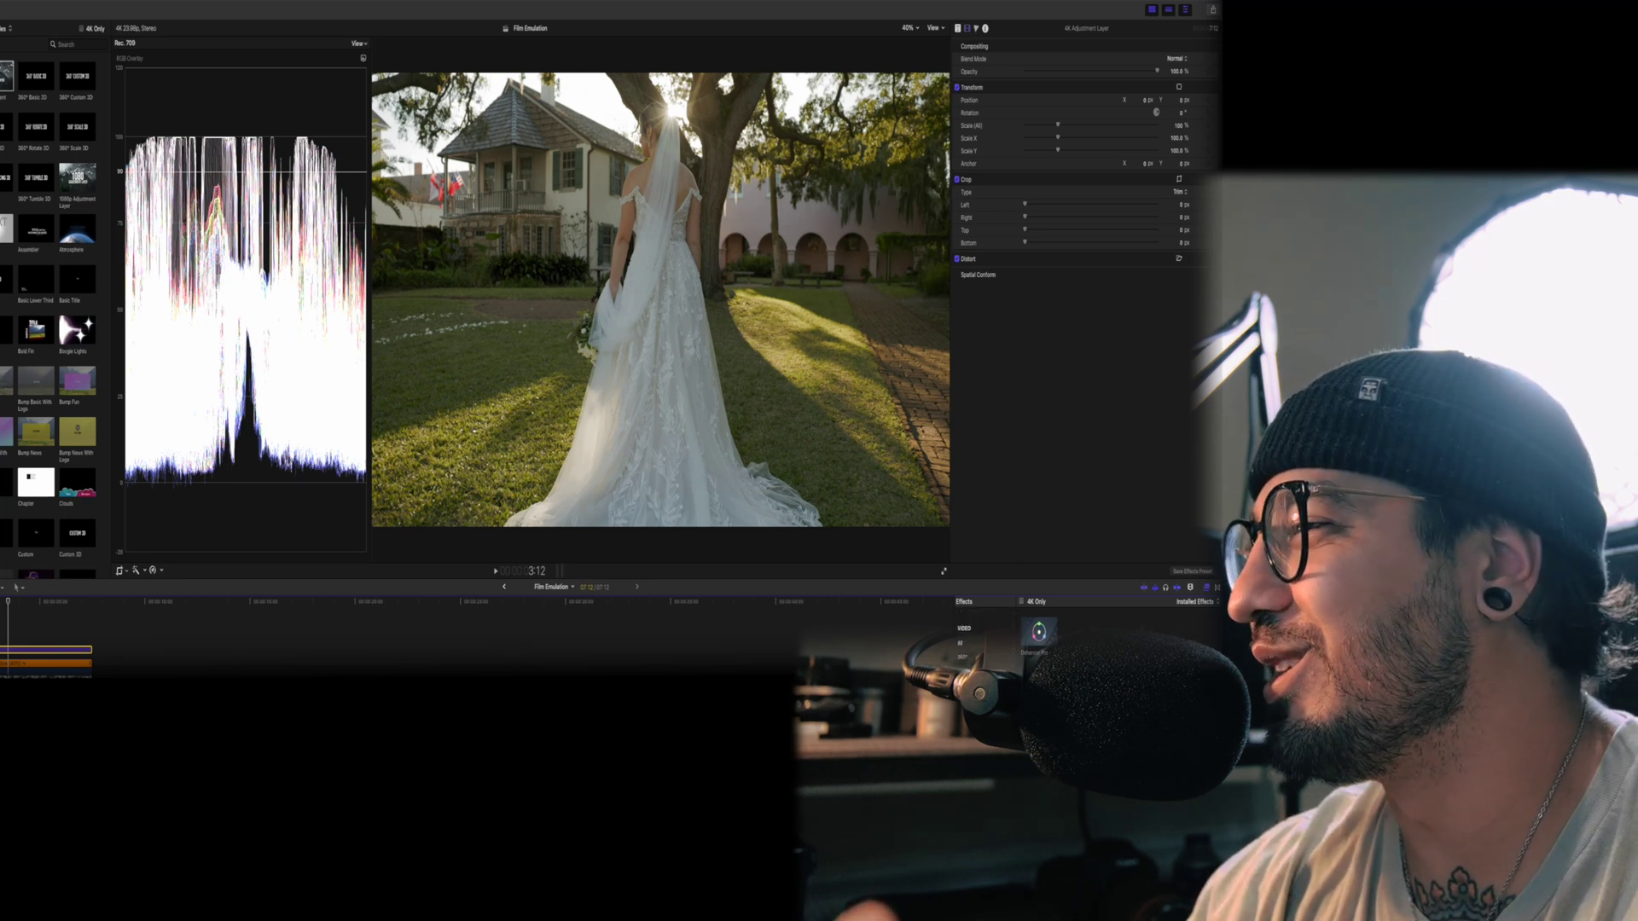
left_click(966, 698)
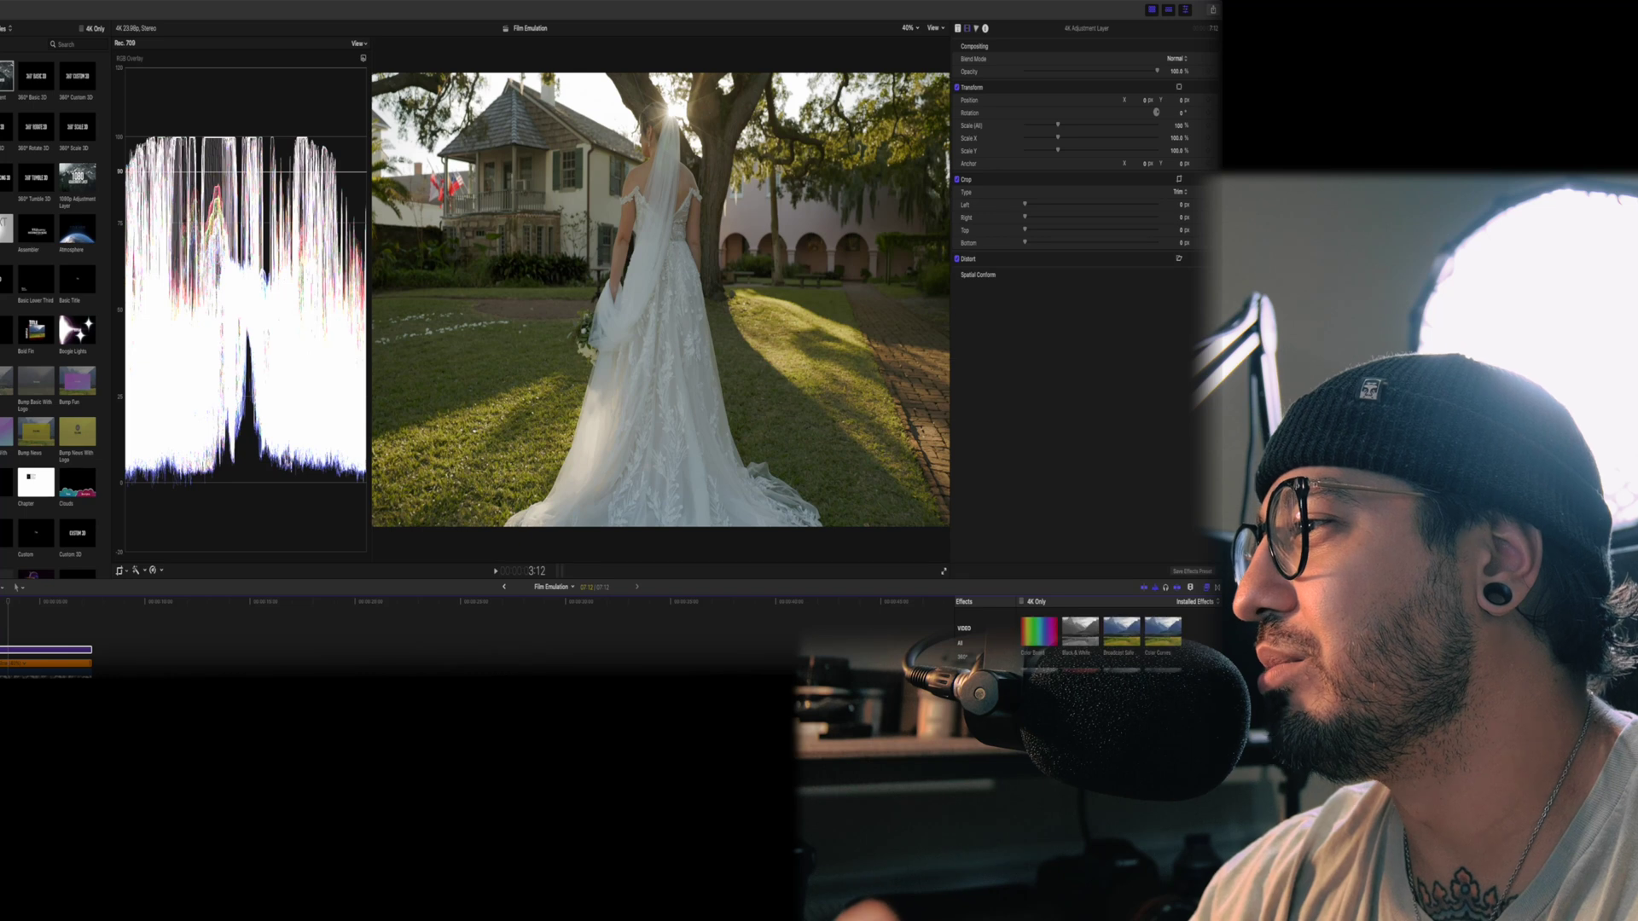
double_click(1122, 683)
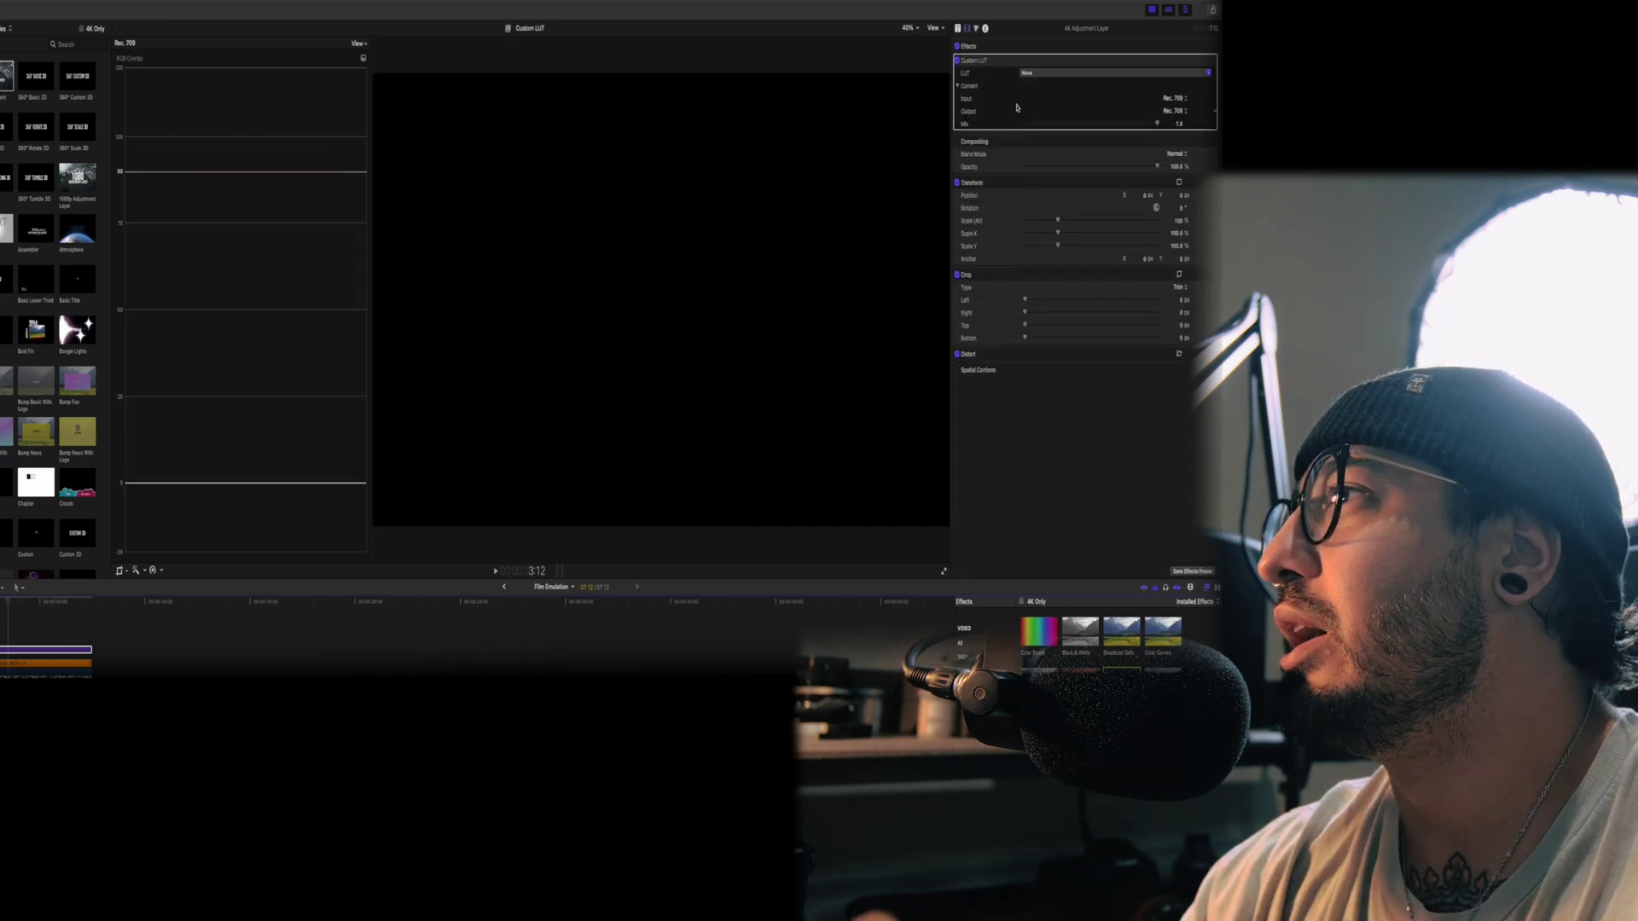
left_click(1058, 73)
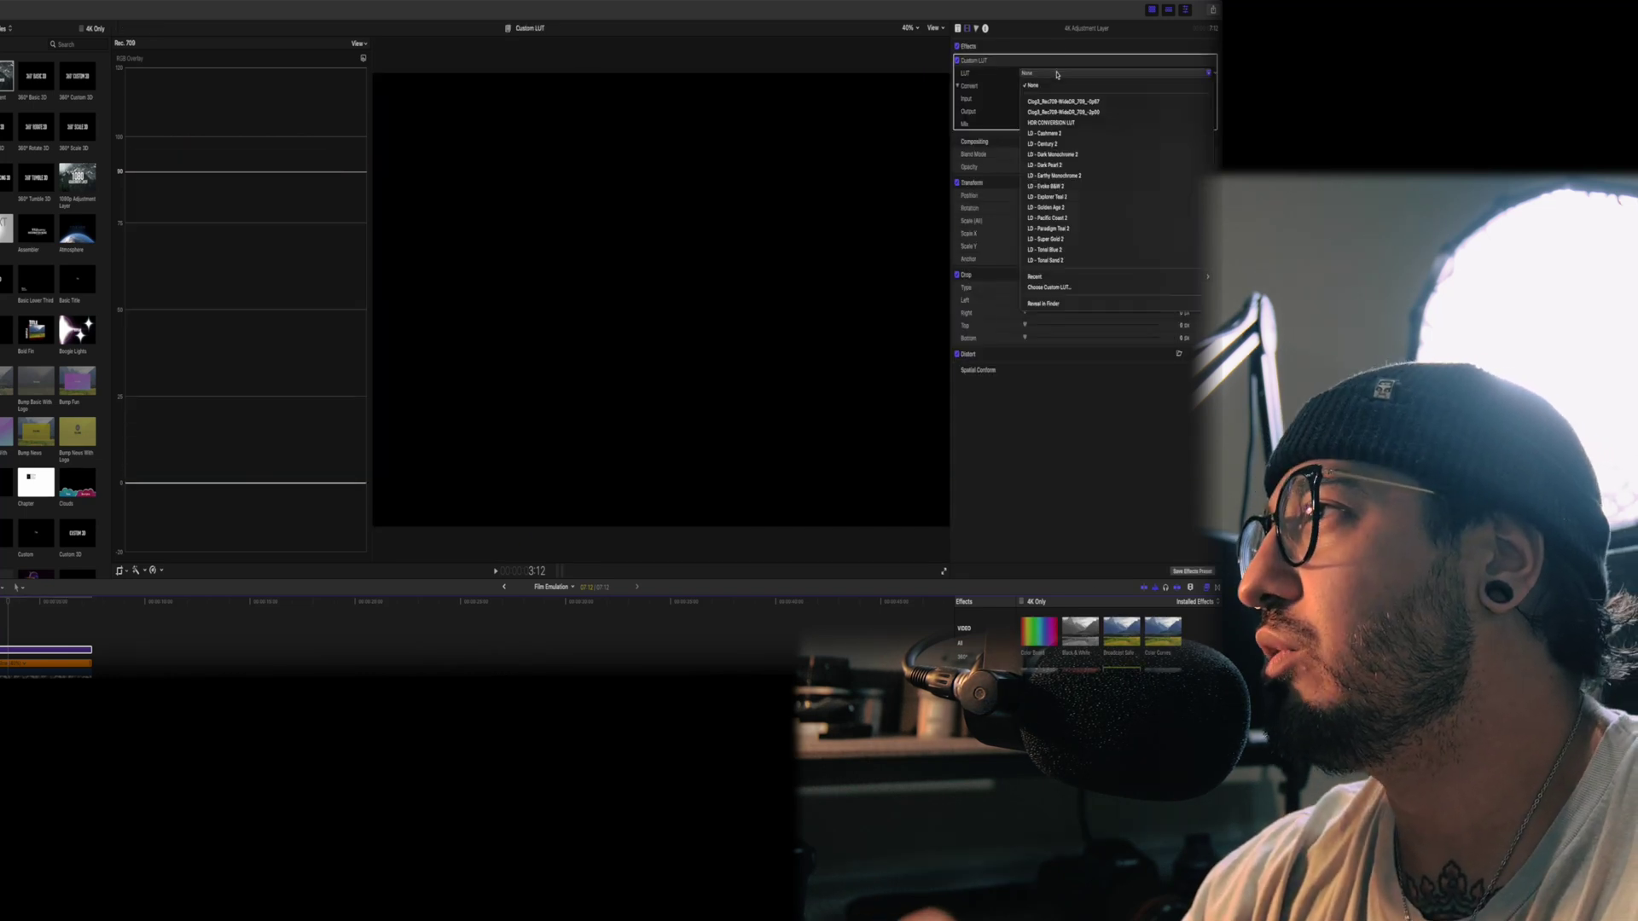
left_click(1086, 144)
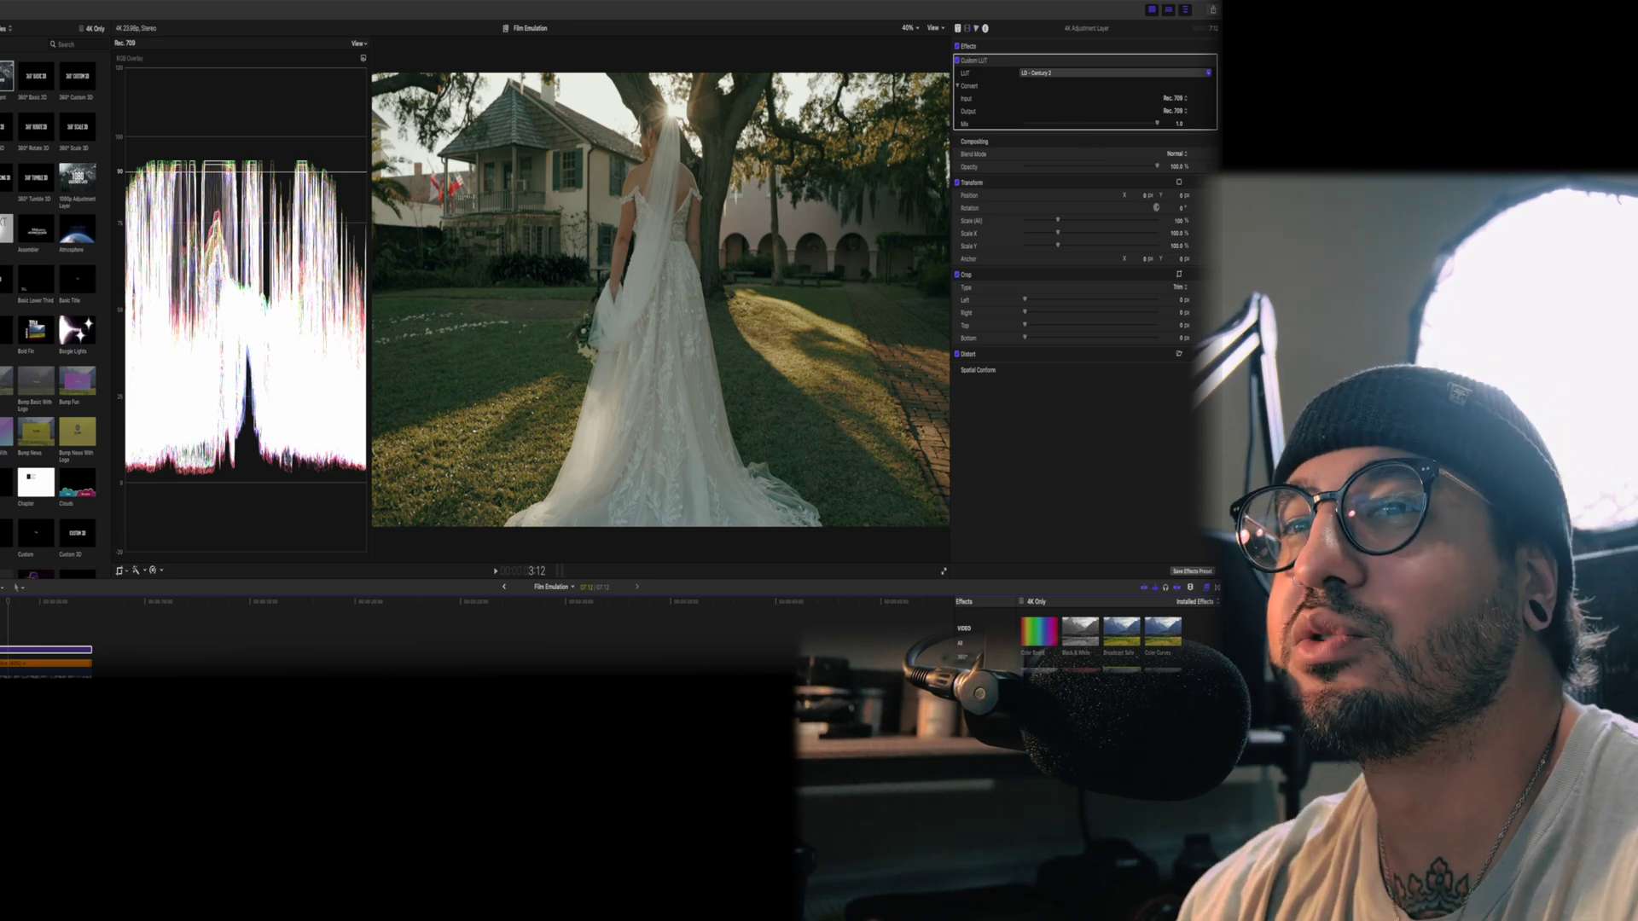
Step: Select the clip beneath the adjustment layer and slightly raise its midtone saturation in Color Wheels 1
left_click(77, 665)
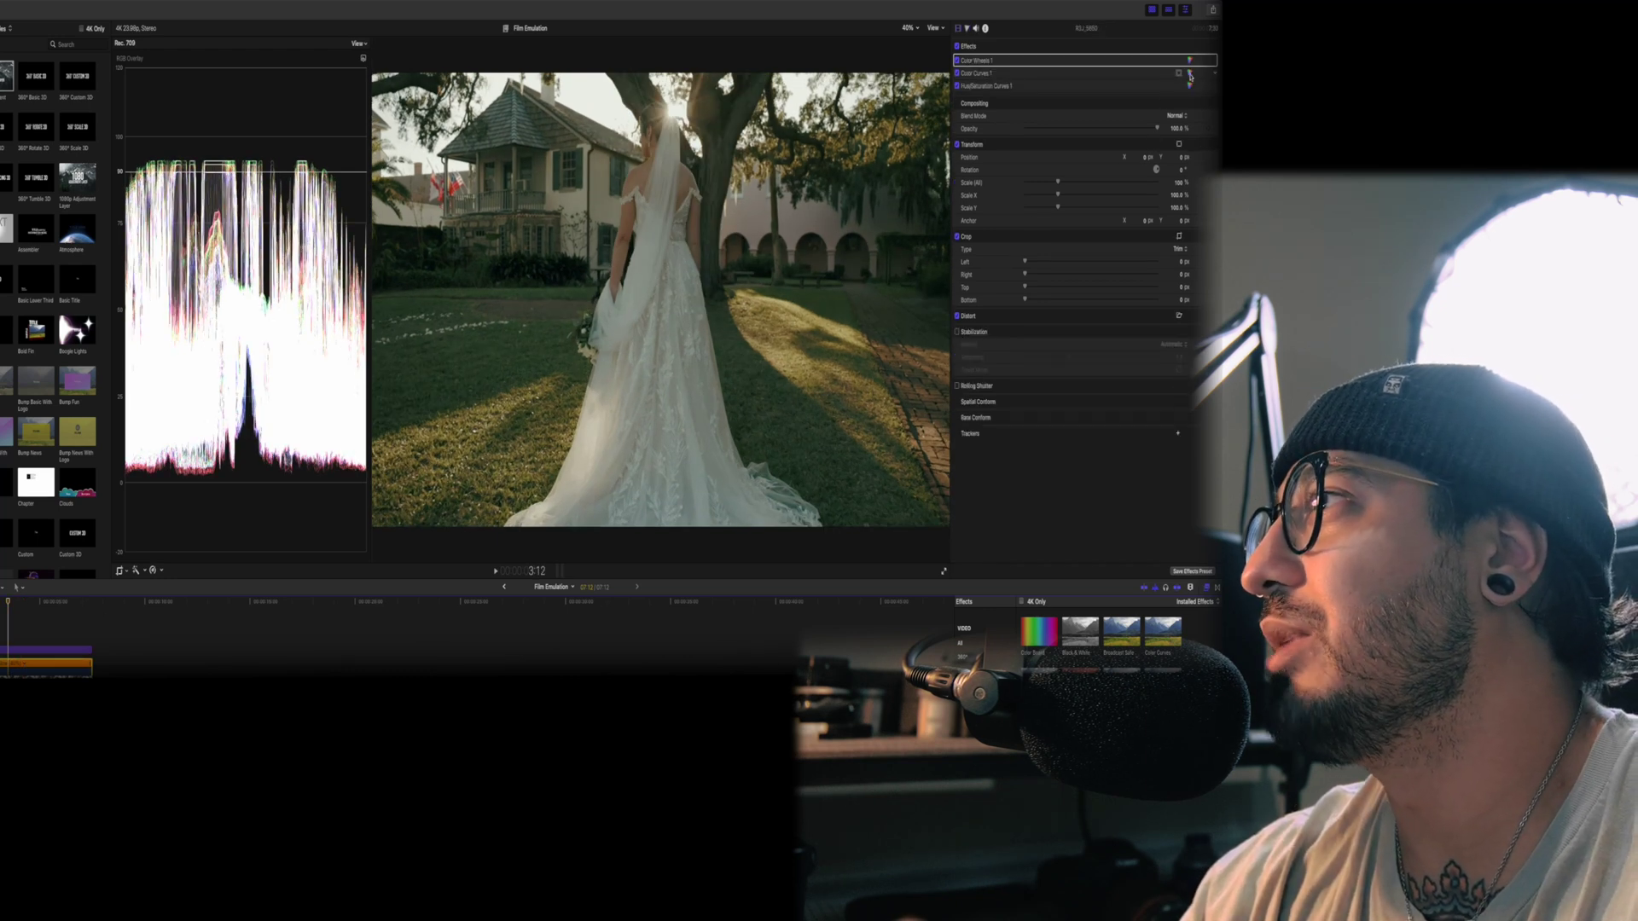
left_click(1190, 74)
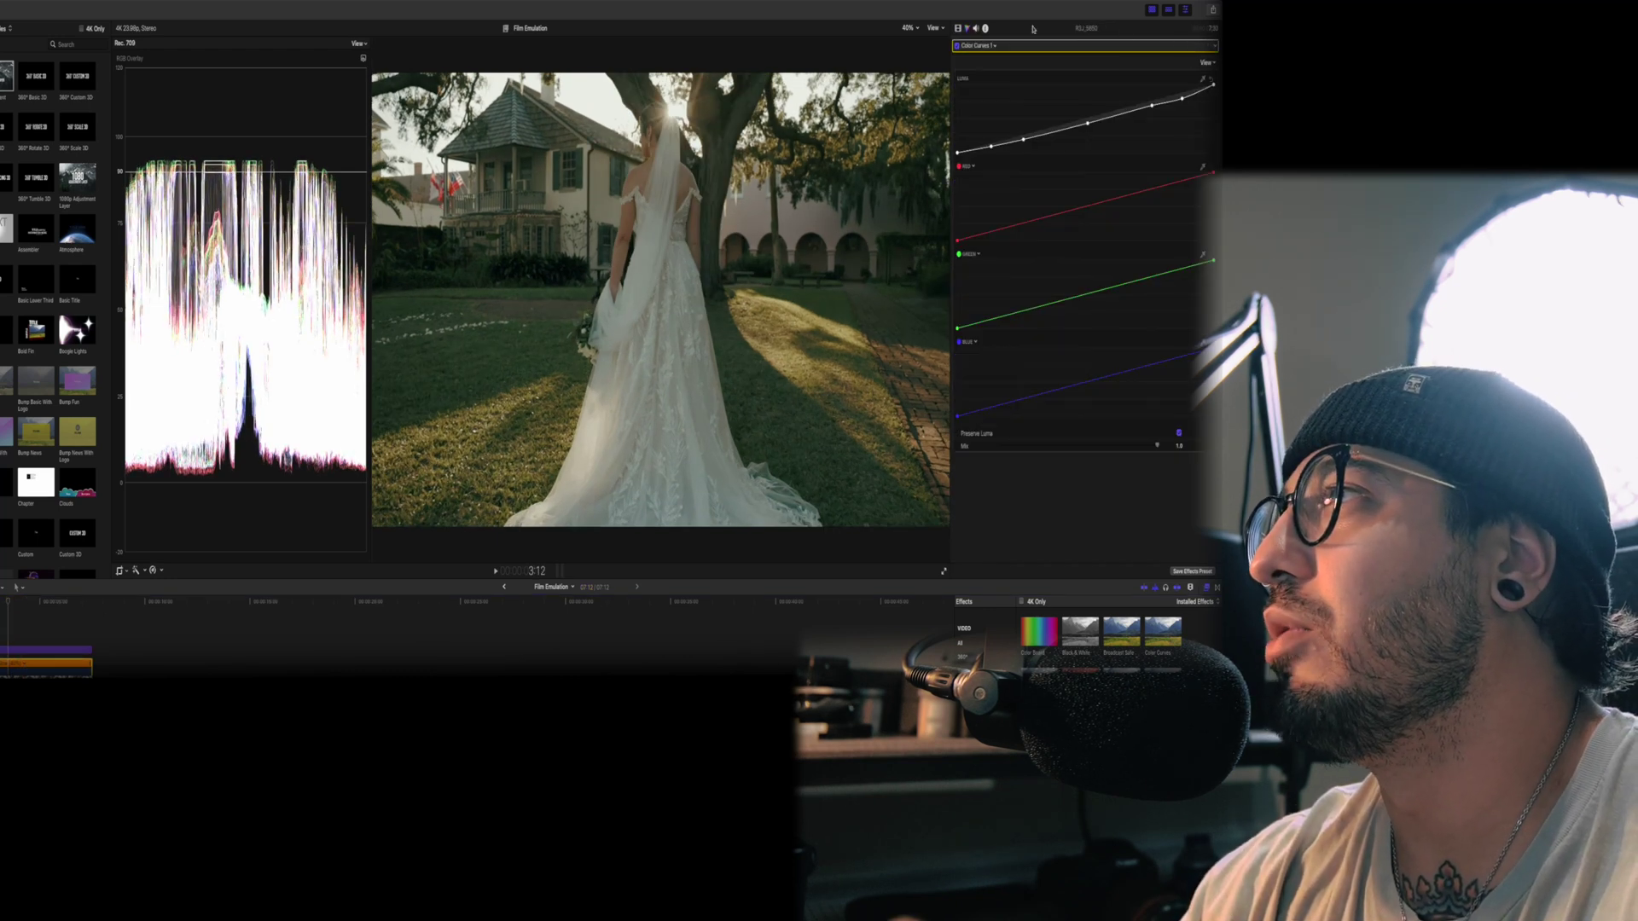
left_click(976, 45)
left_click(993, 69)
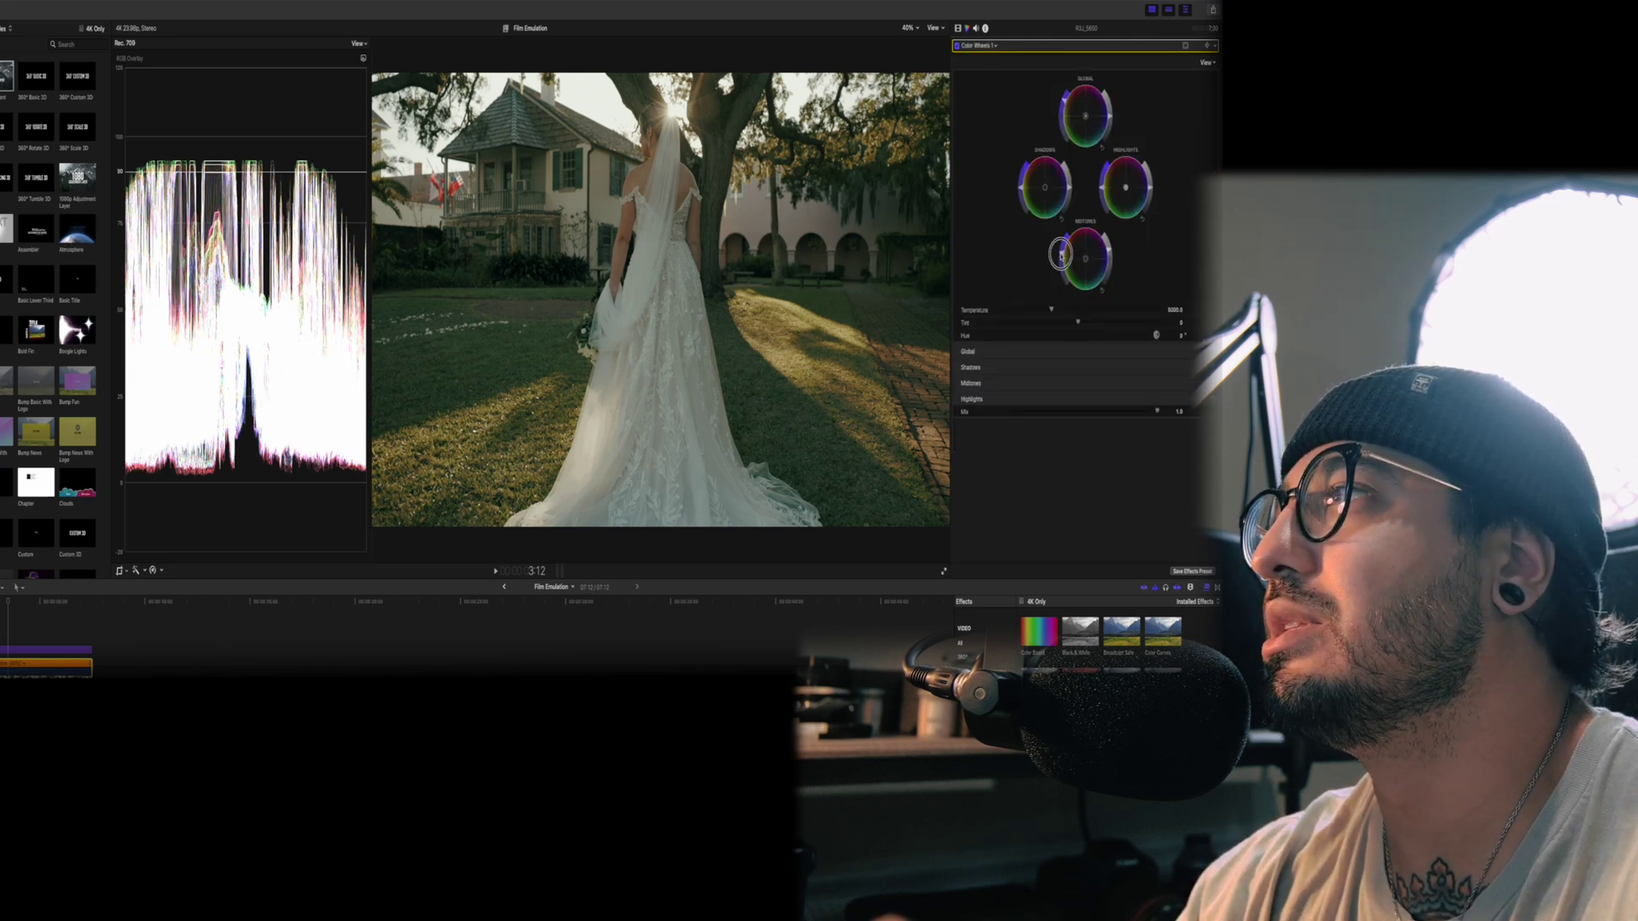
left_click_drag(1060, 257, 1061, 253)
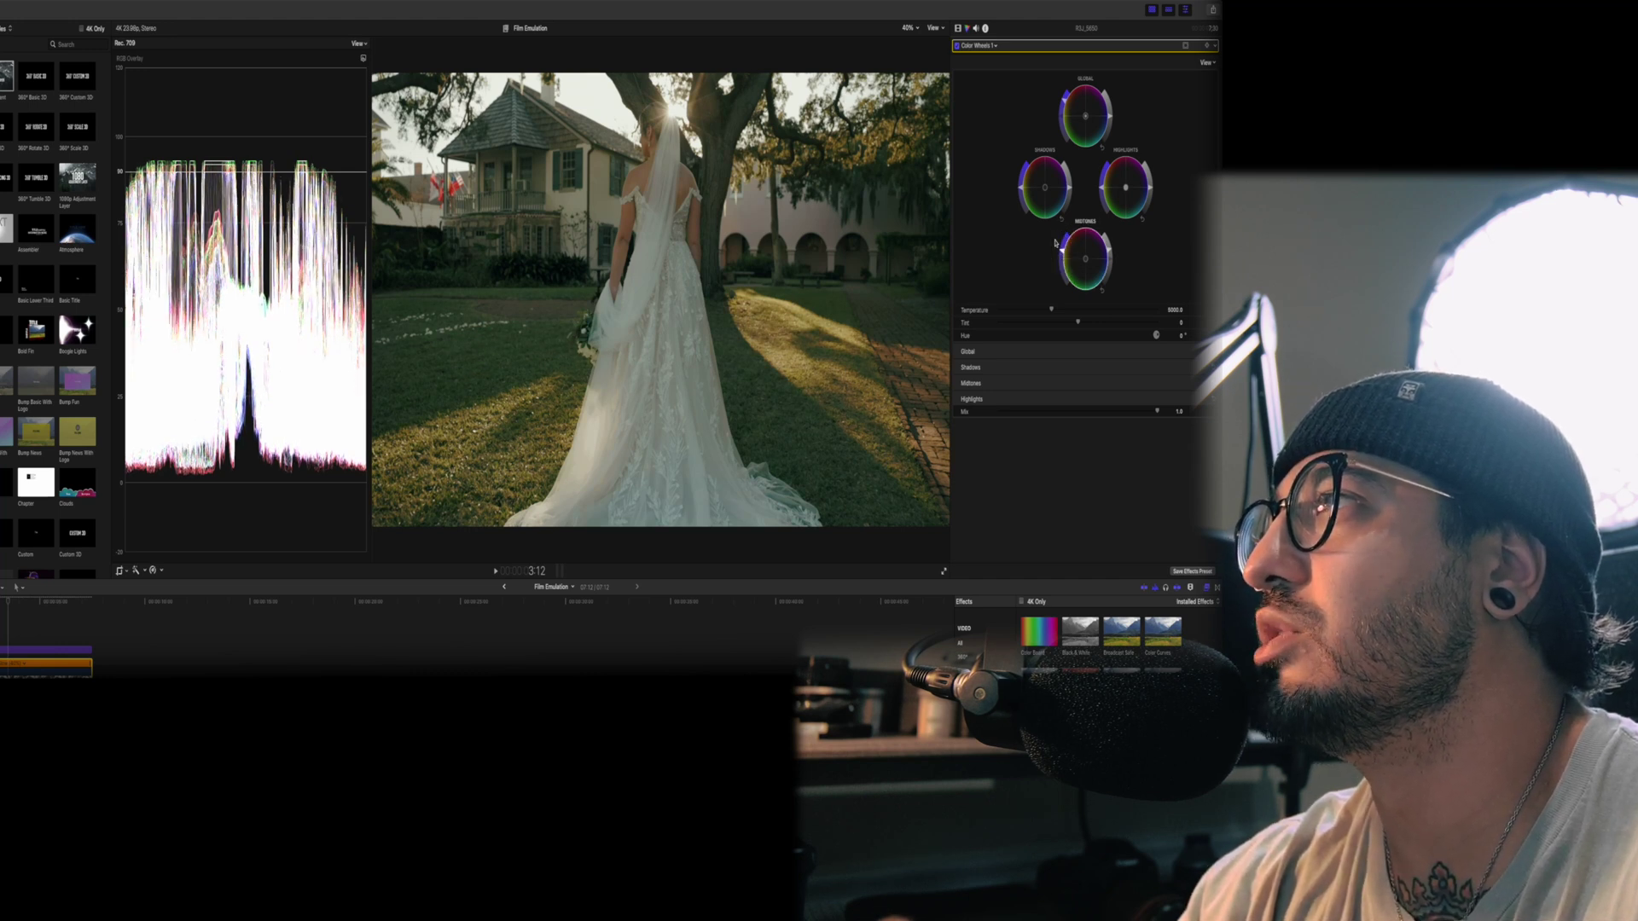
Step: Sample the grass color for Hue vs Sat in Hue/Saturation Curves 1 and slightly lower the yellow-green saturation
left_click(986, 46)
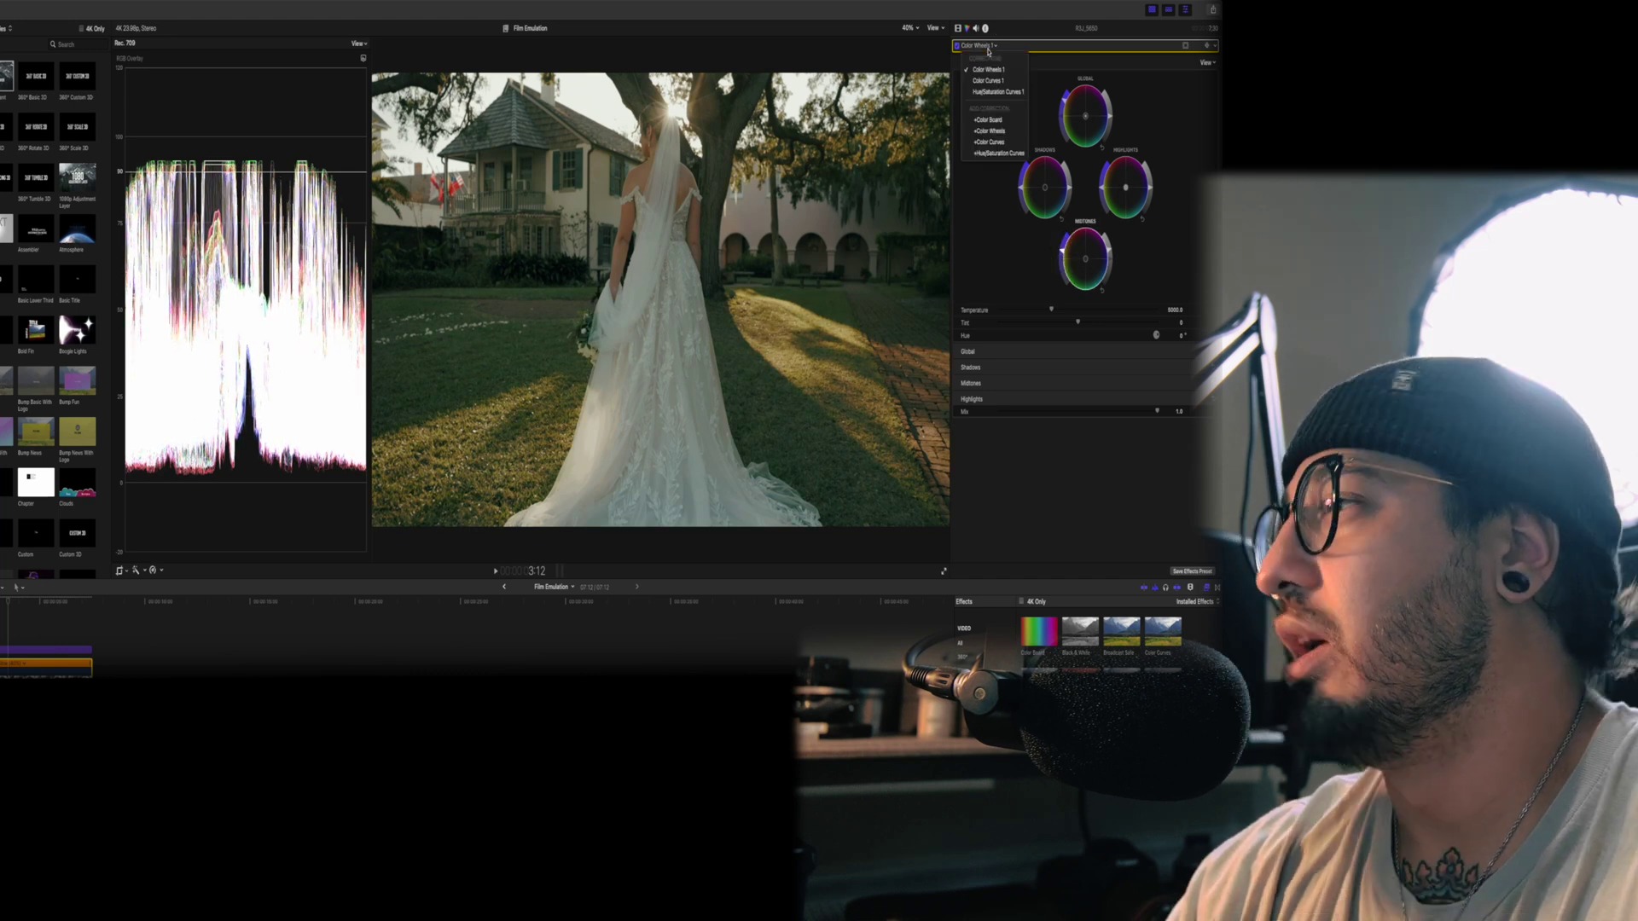
left_click(994, 94)
left_click(1204, 167)
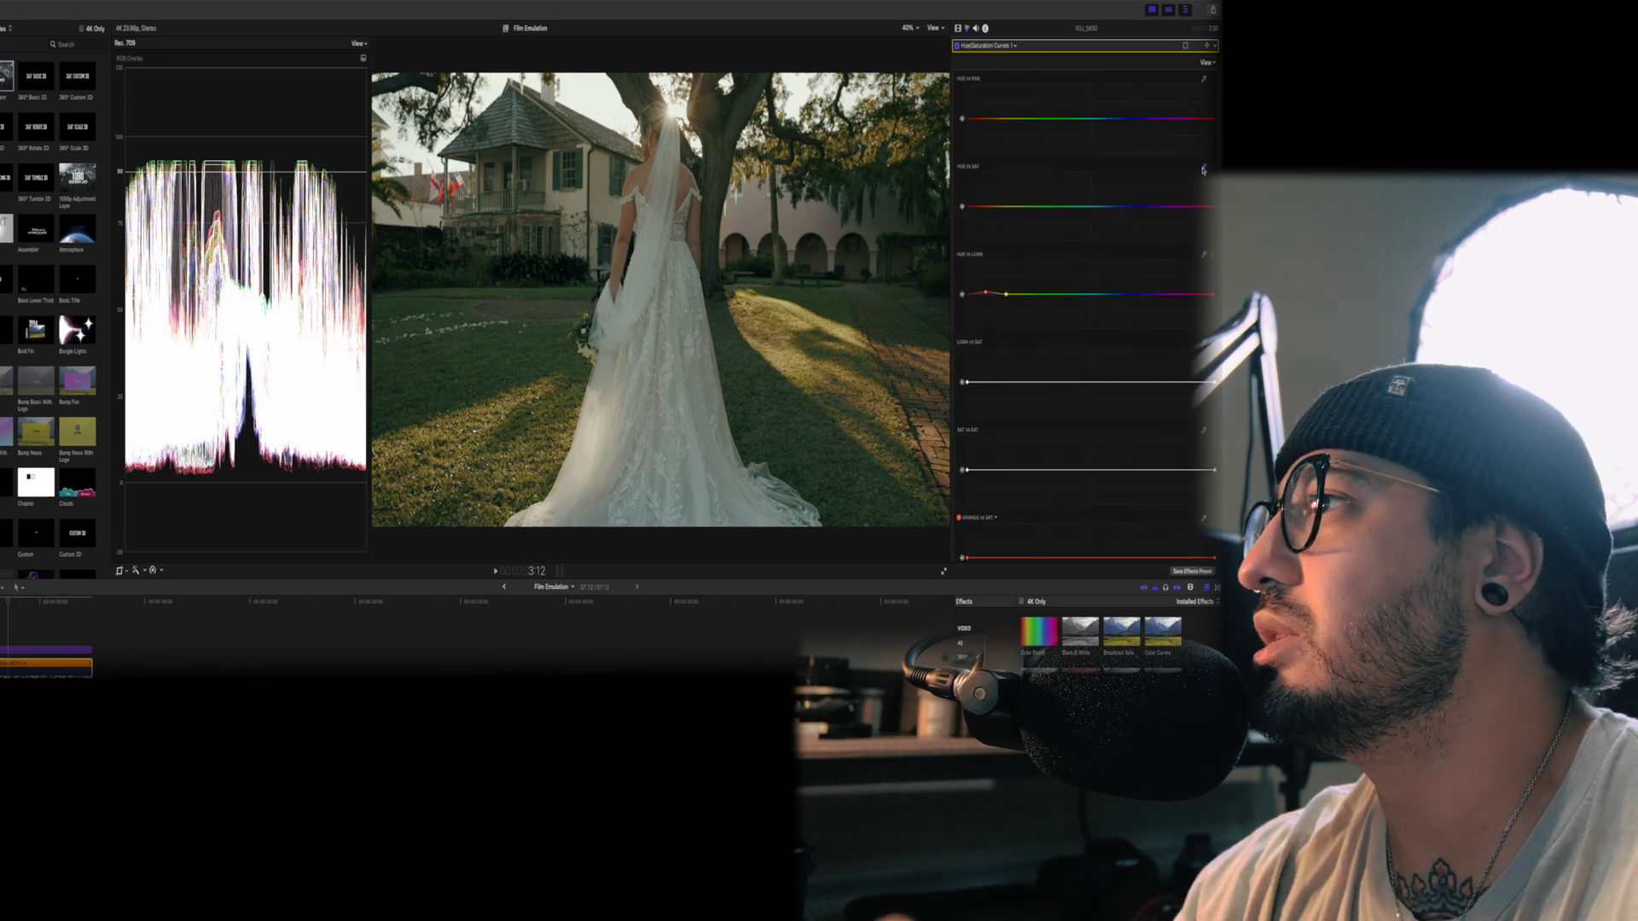
left_click(753, 396)
left_click(1010, 208)
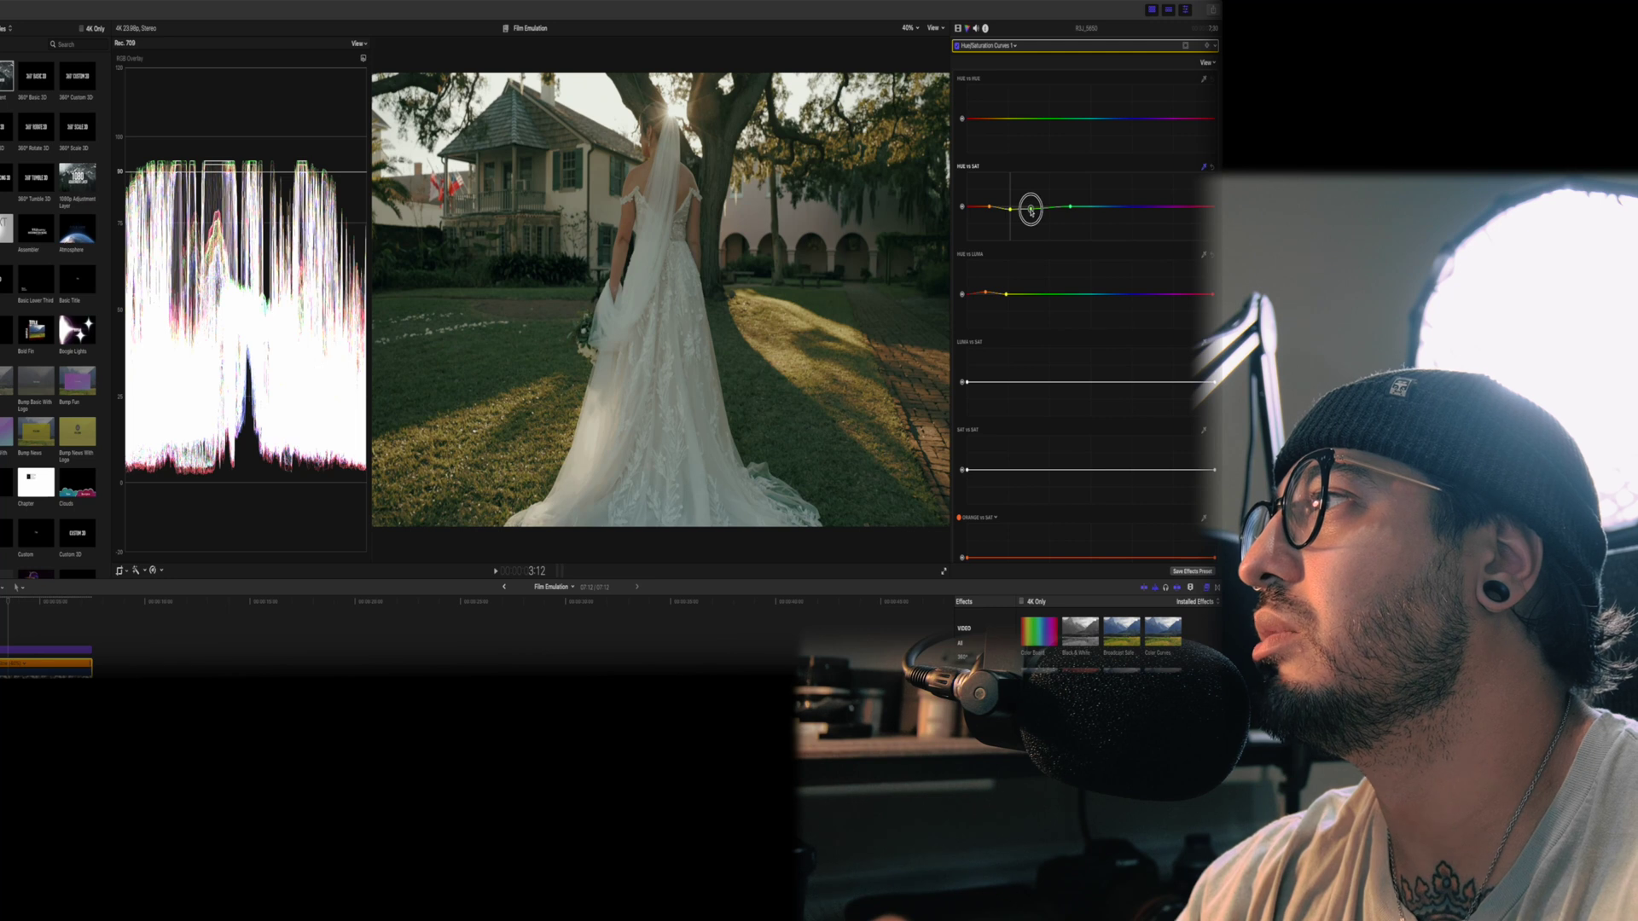
Step: Add cyan and purple control points to the Hue vs Sat curve and slightly lower the blue saturation between them
left_click(1095, 207)
left_click(1152, 208)
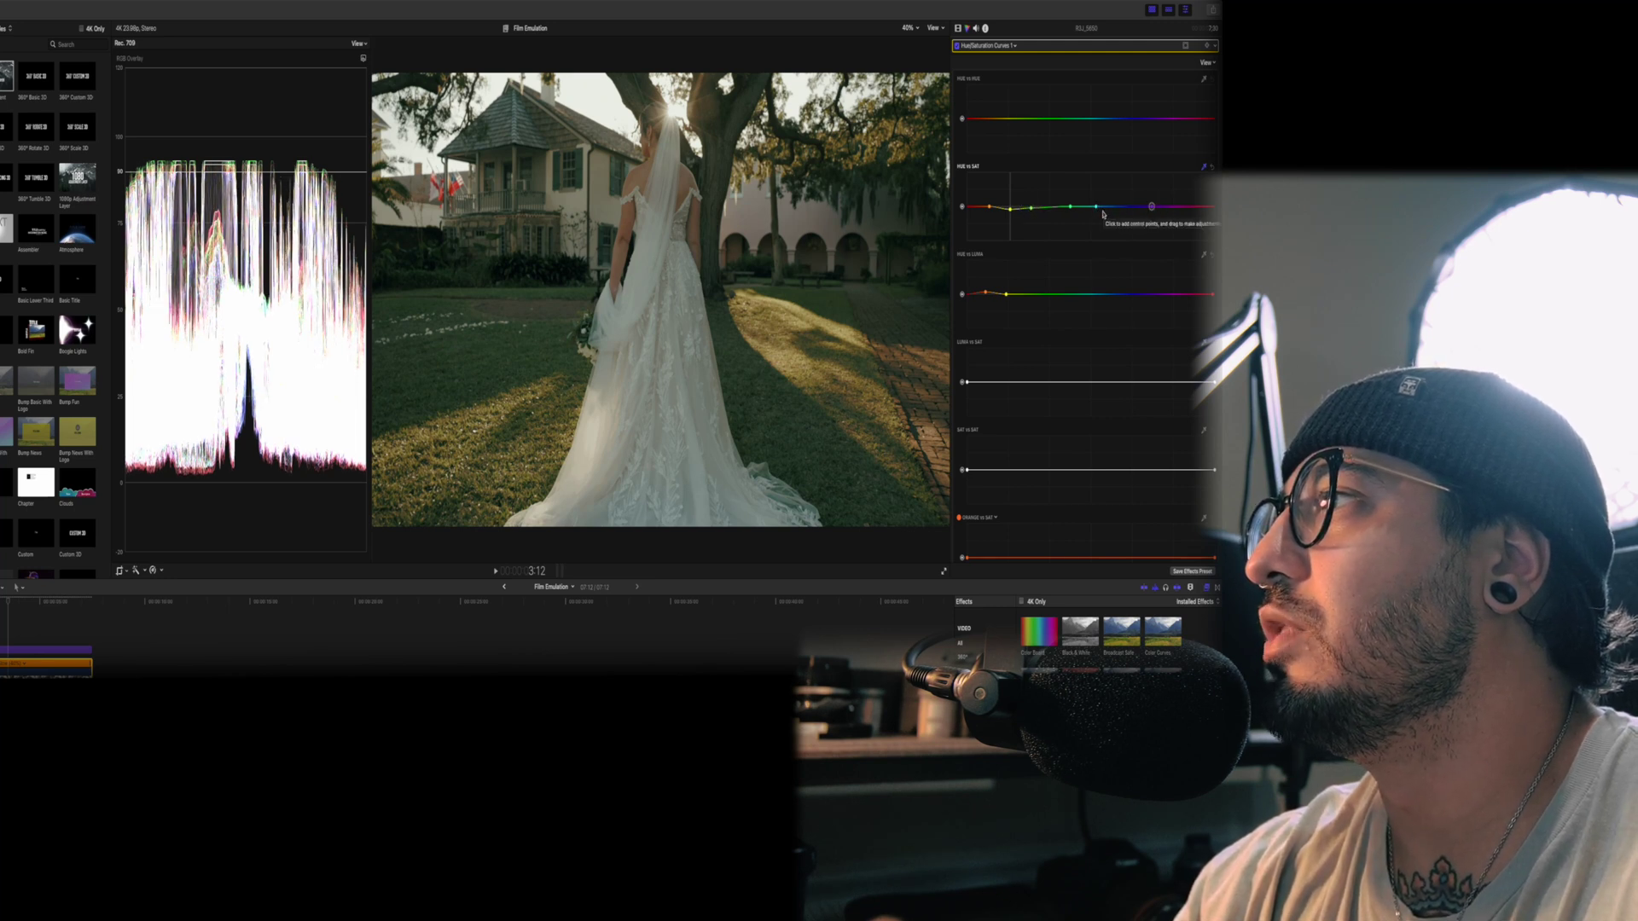
left_click(1119, 208)
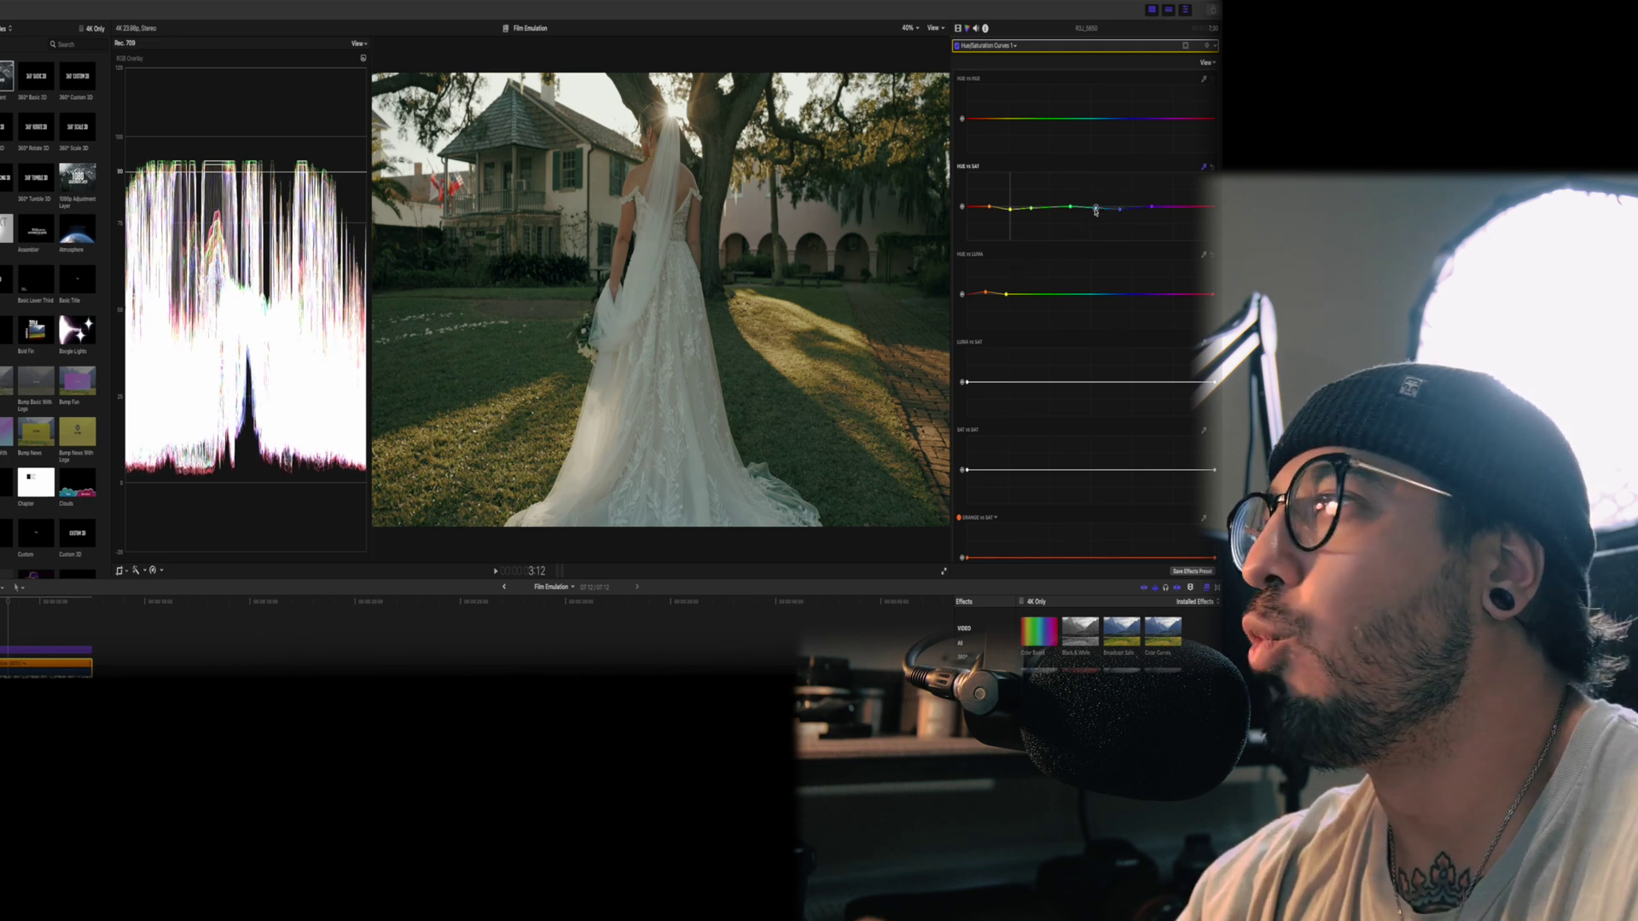
Step: Add control points in the reds at both ends of the Hue vs Sat curve and fine-tune the orange saturation
left_click(972, 208)
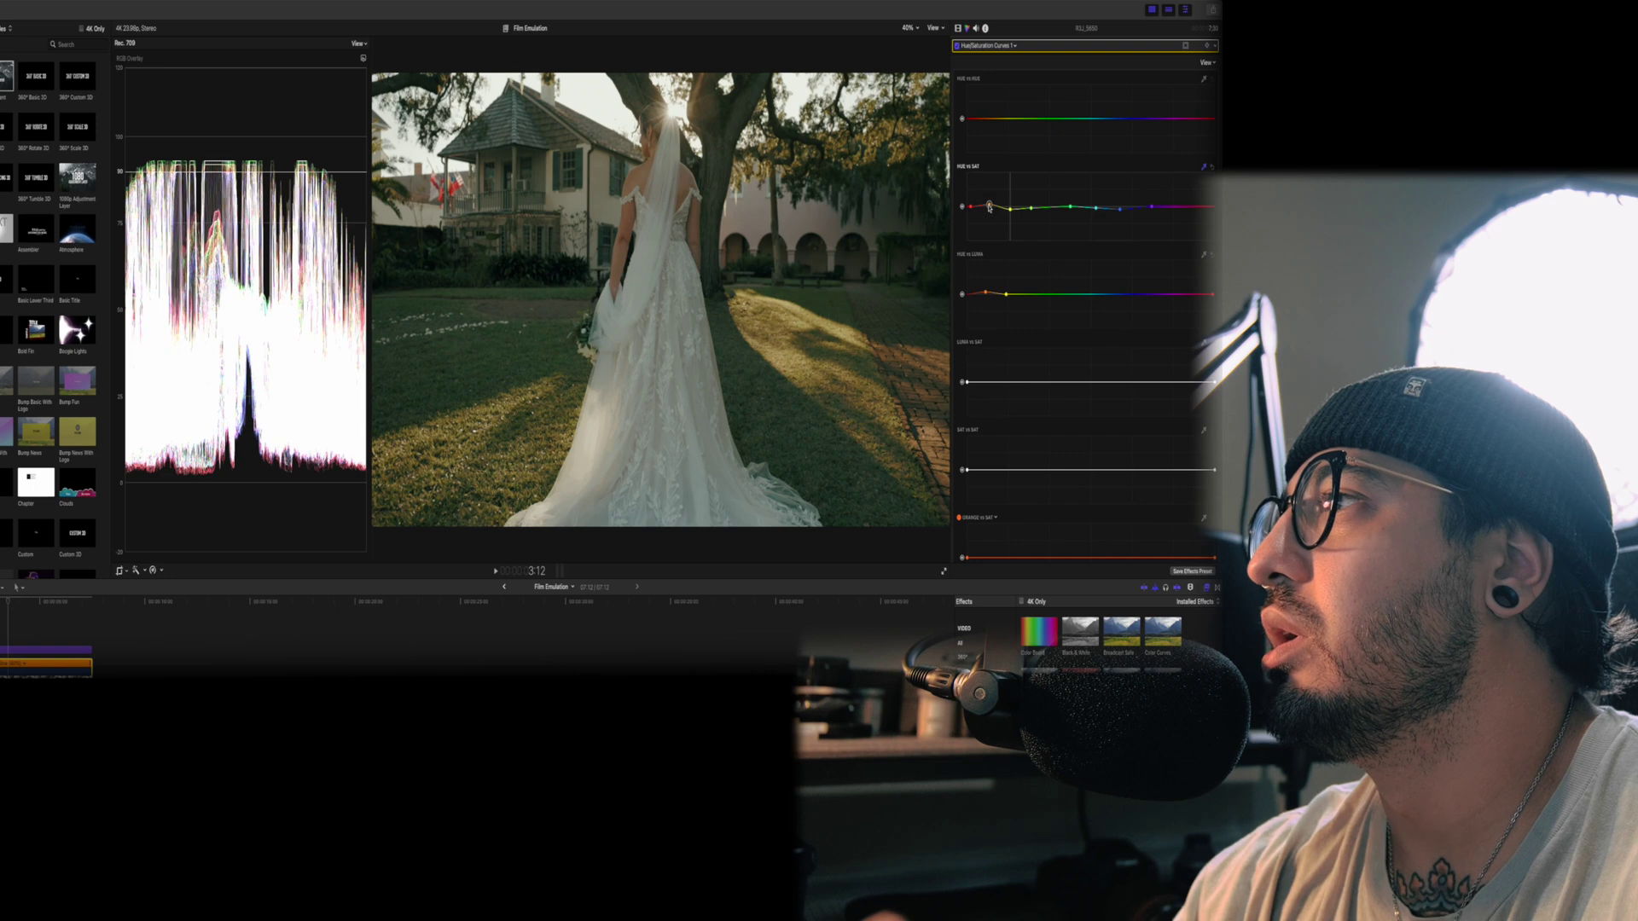
left_click(1204, 207)
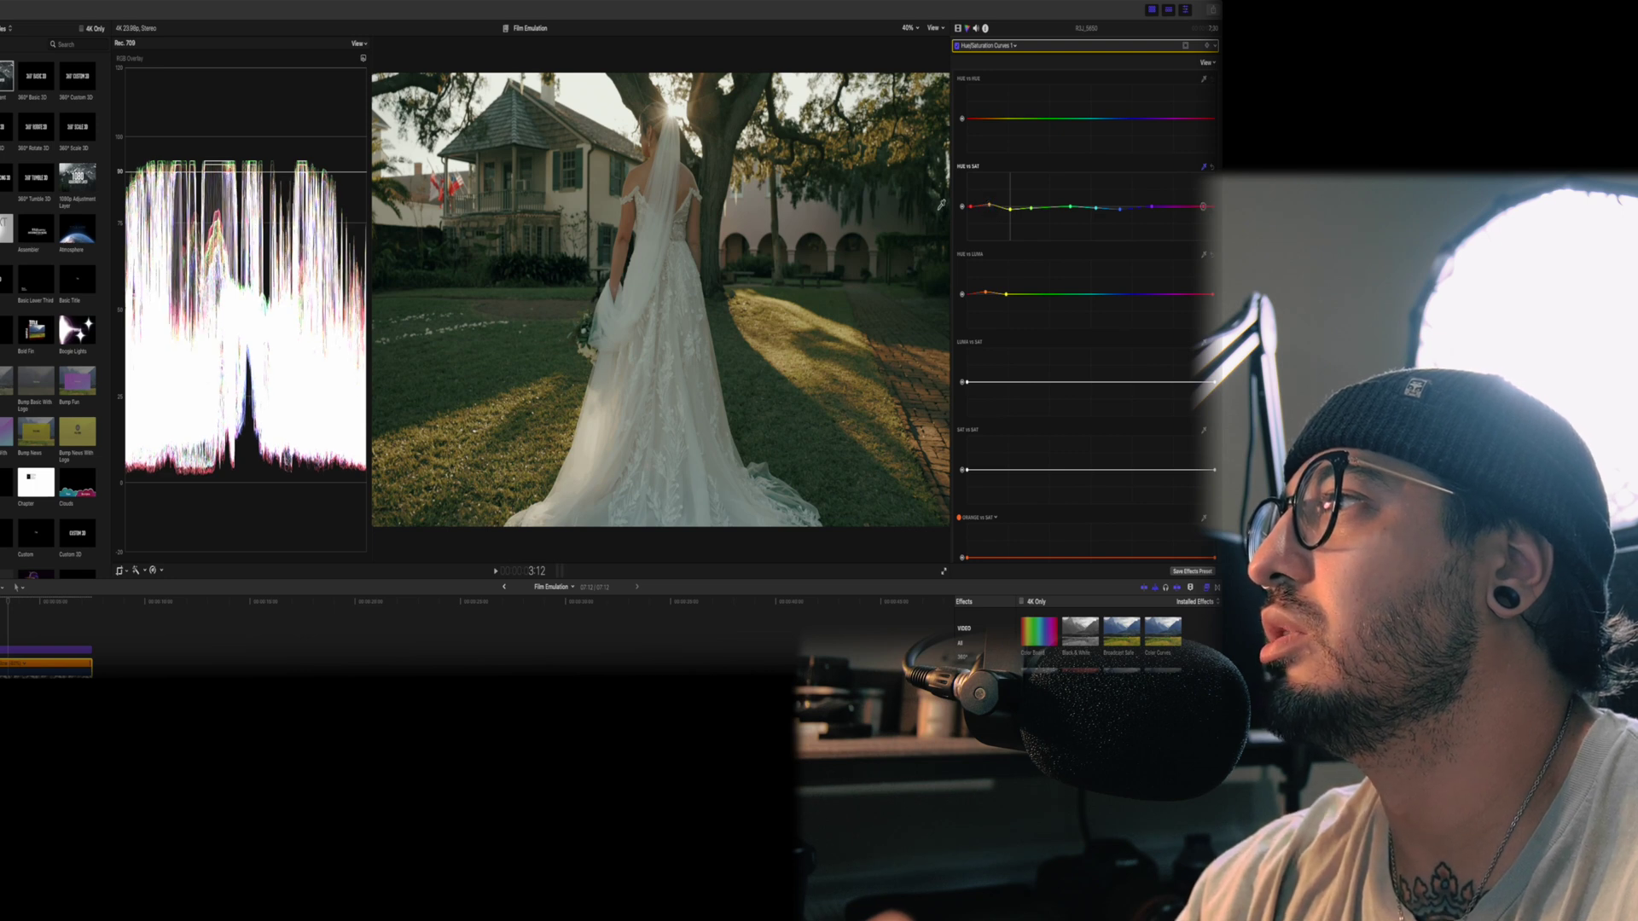
left_click(990, 207)
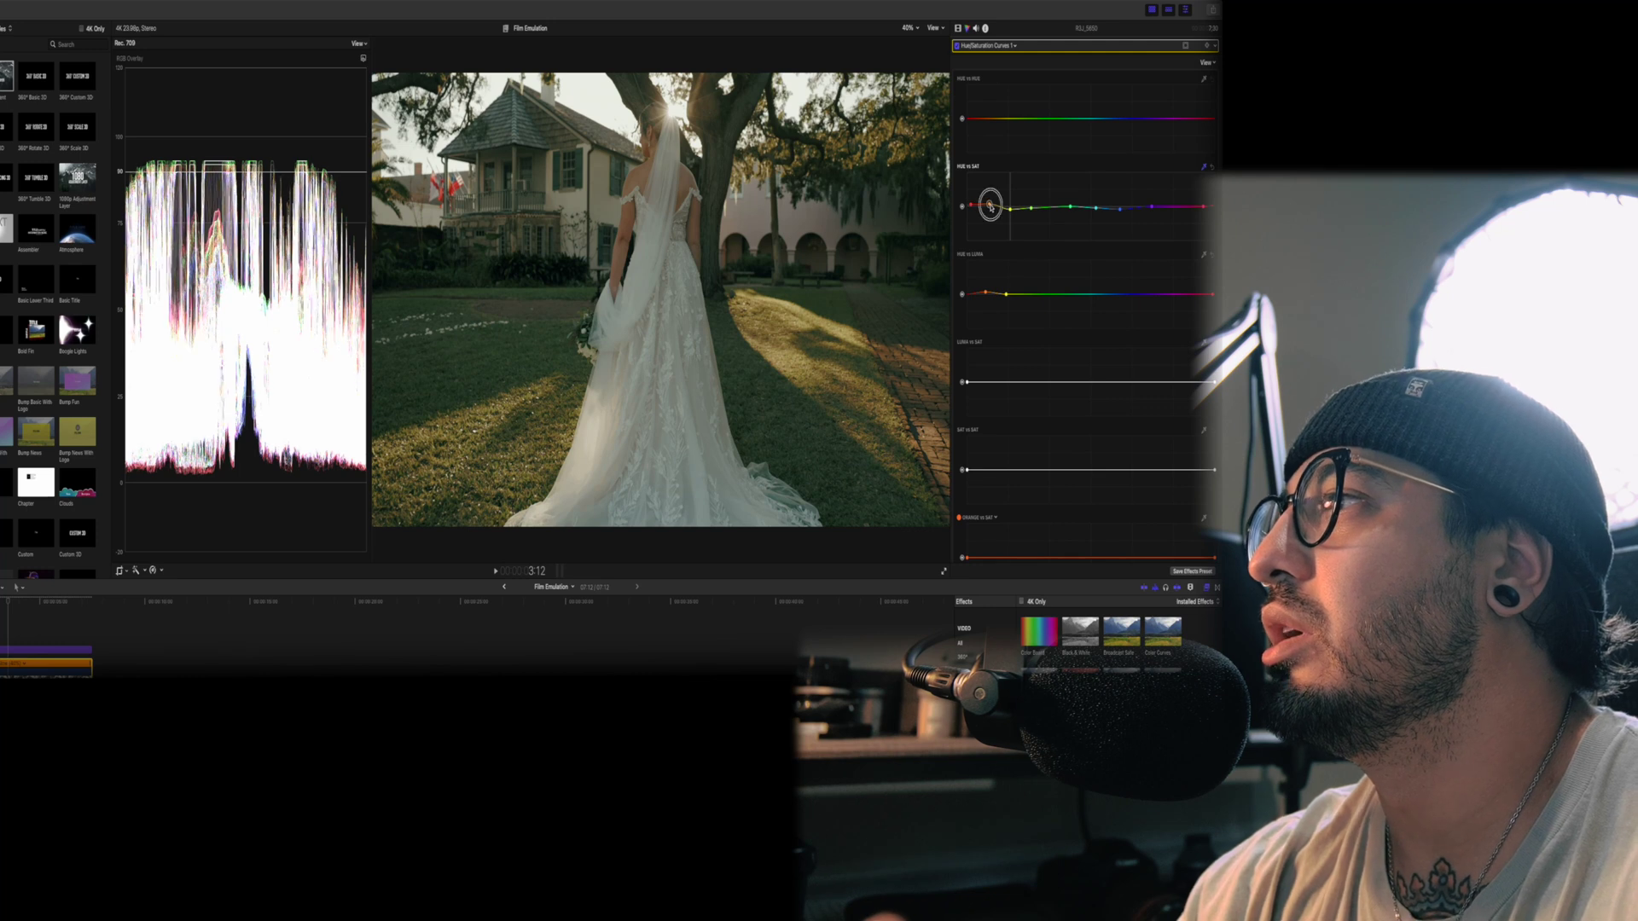
Step: Slightly raise the orange point on the Hue vs Luma curve and return to the Color Wheels 1 correction
left_click_drag(986, 294, 986, 291)
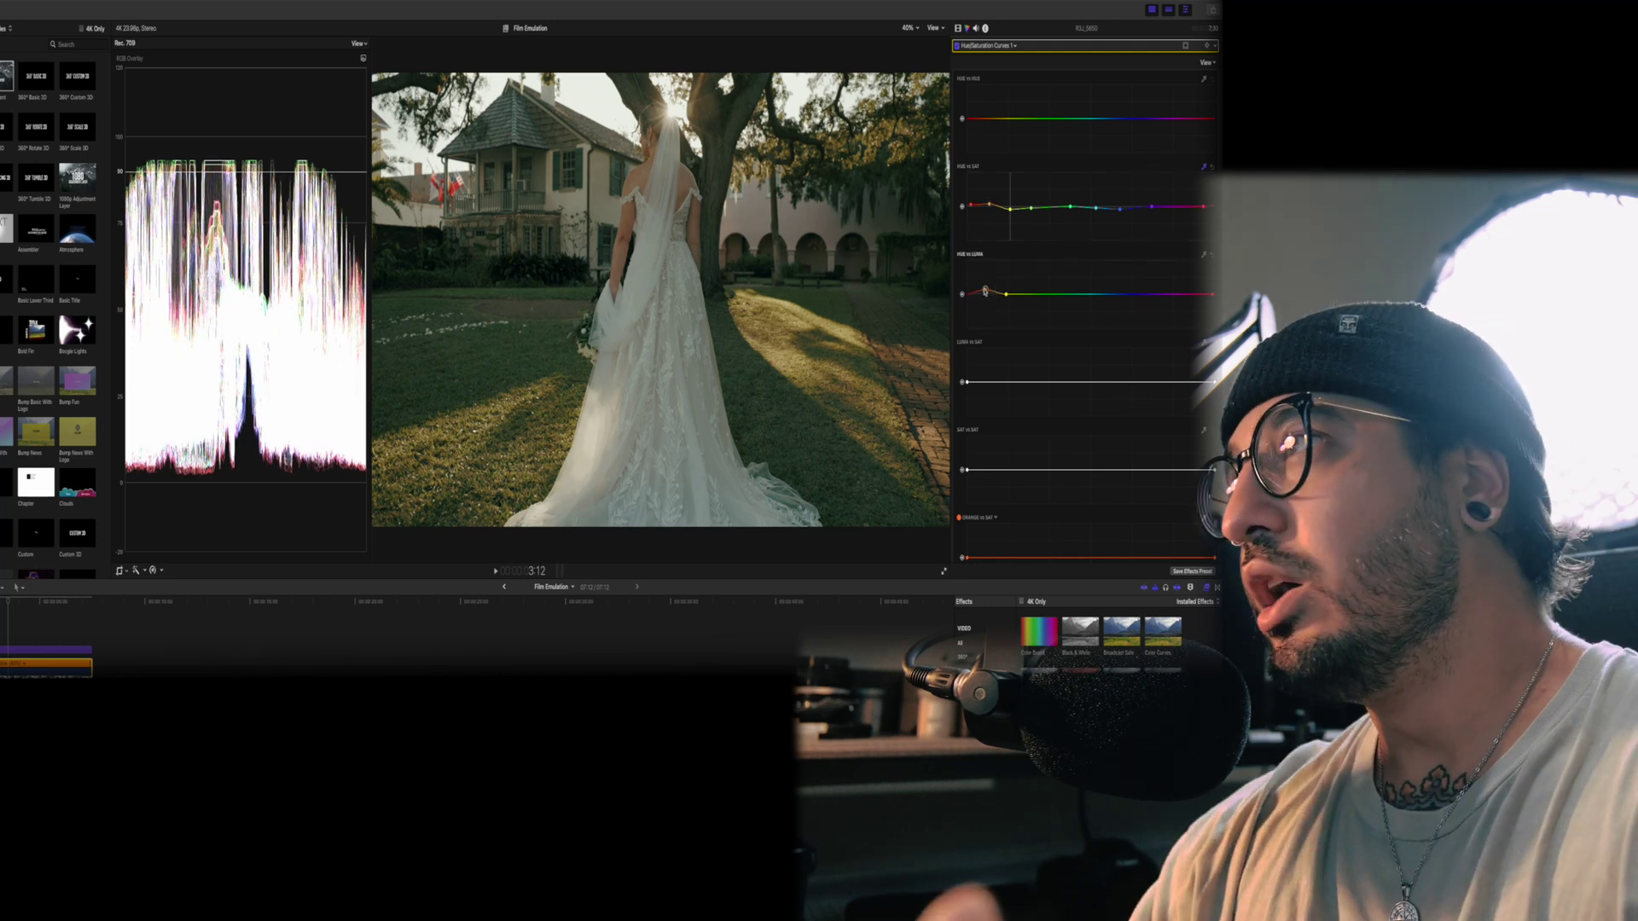
left_click(986, 45)
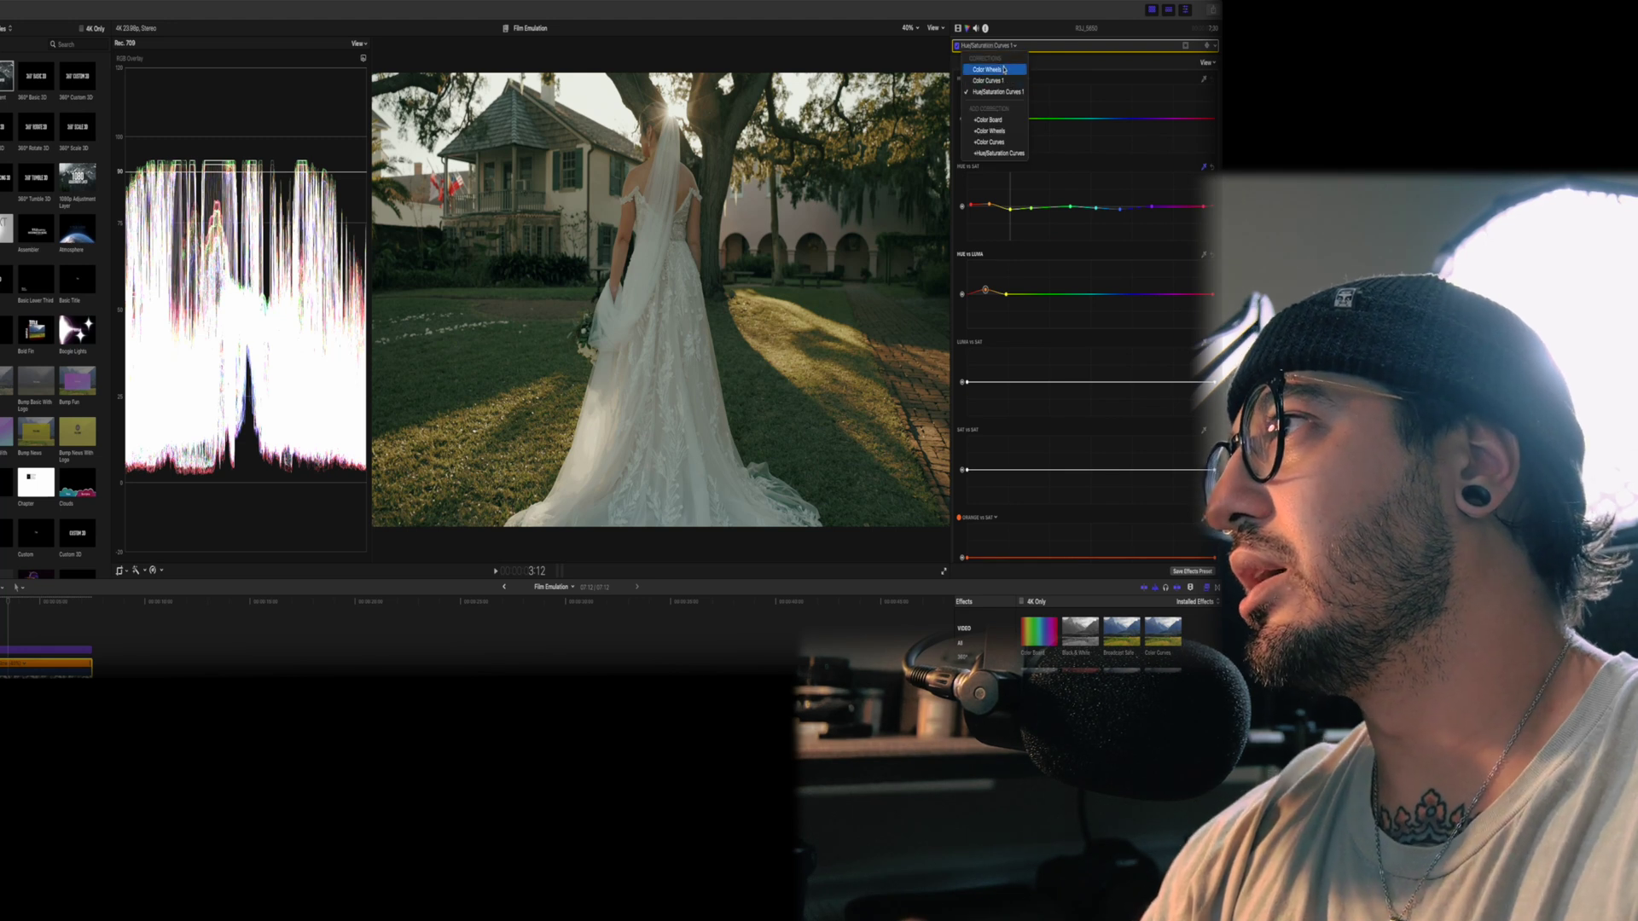
left_click(1007, 71)
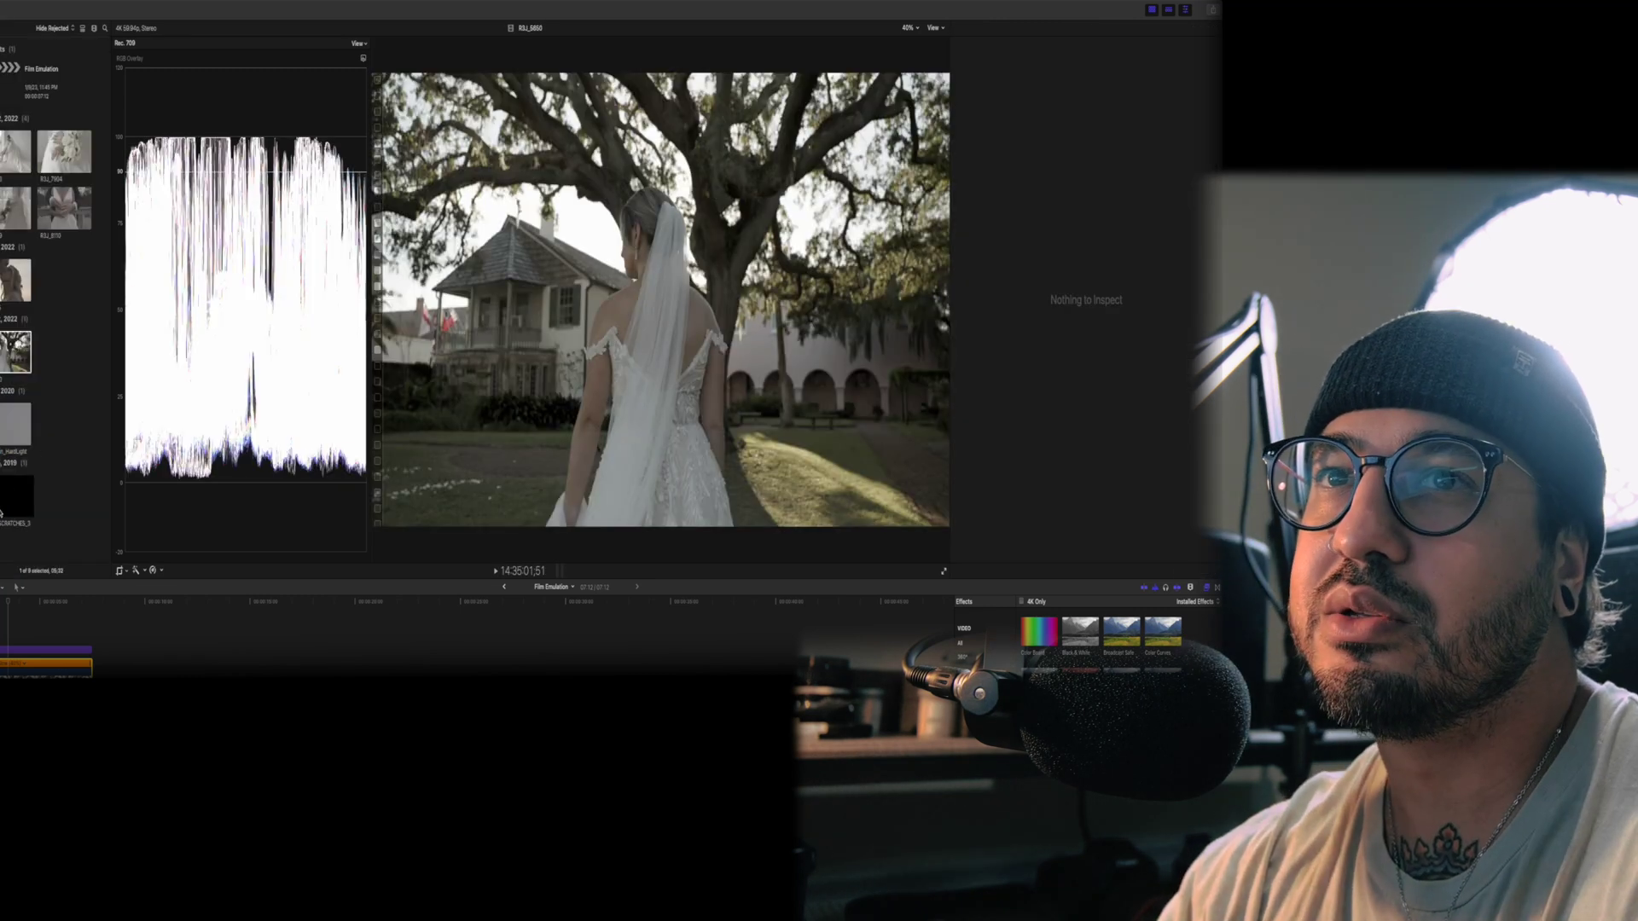
Step: Place the film grain clip above the wedding clip in the timeline and set its blend mode to Hard Light
left_click_drag(10, 431, 5, 641)
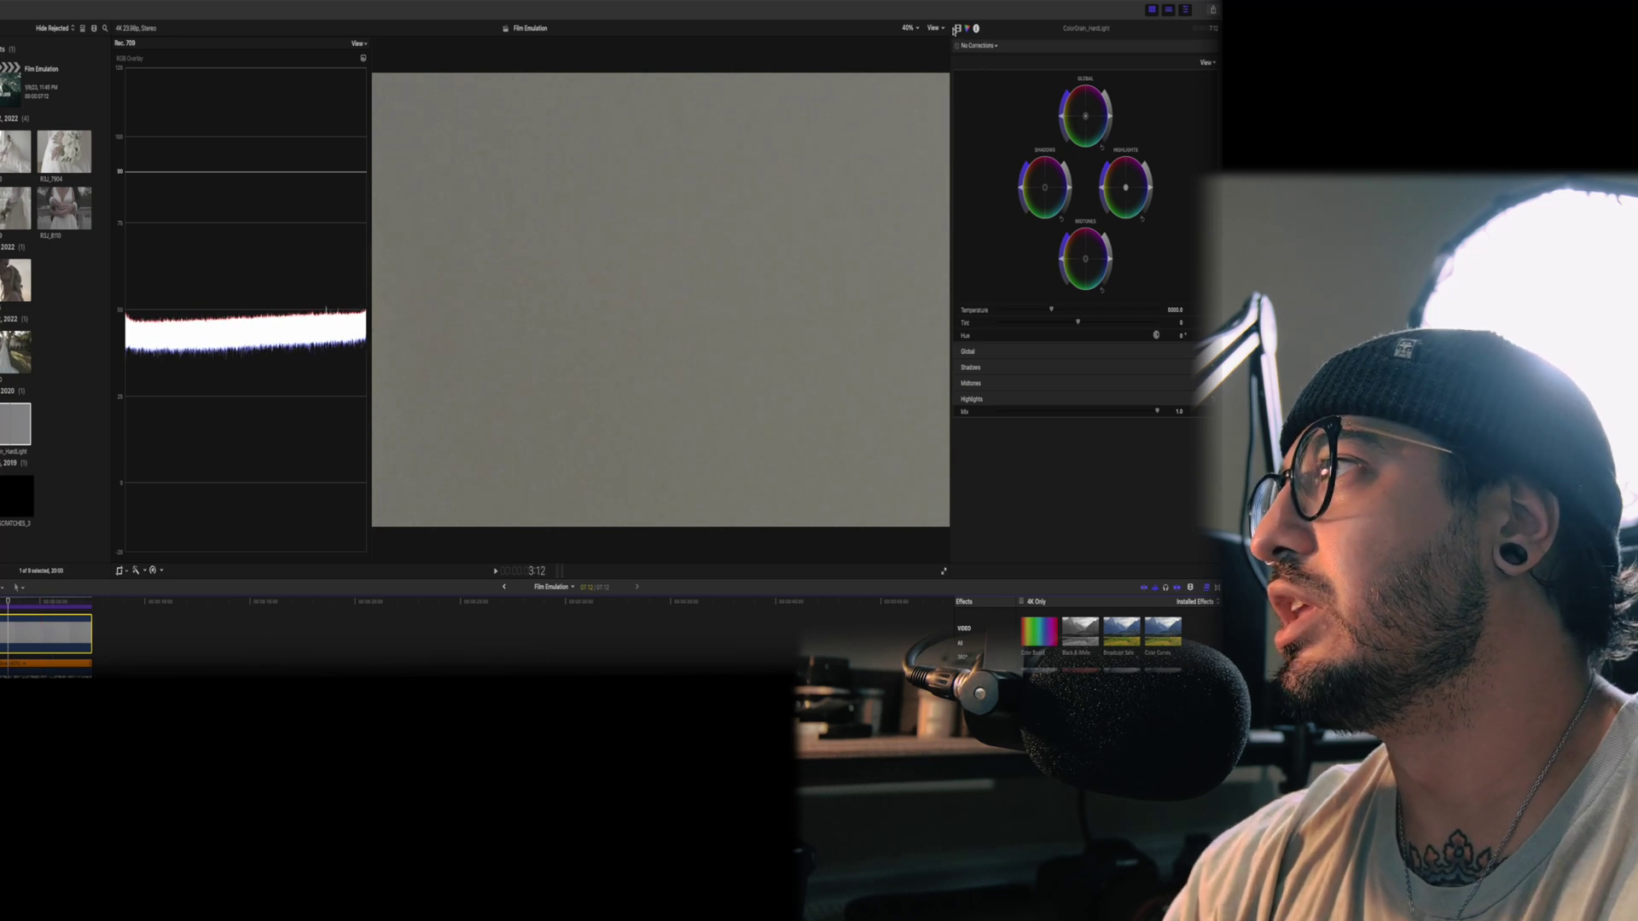
left_click(959, 29)
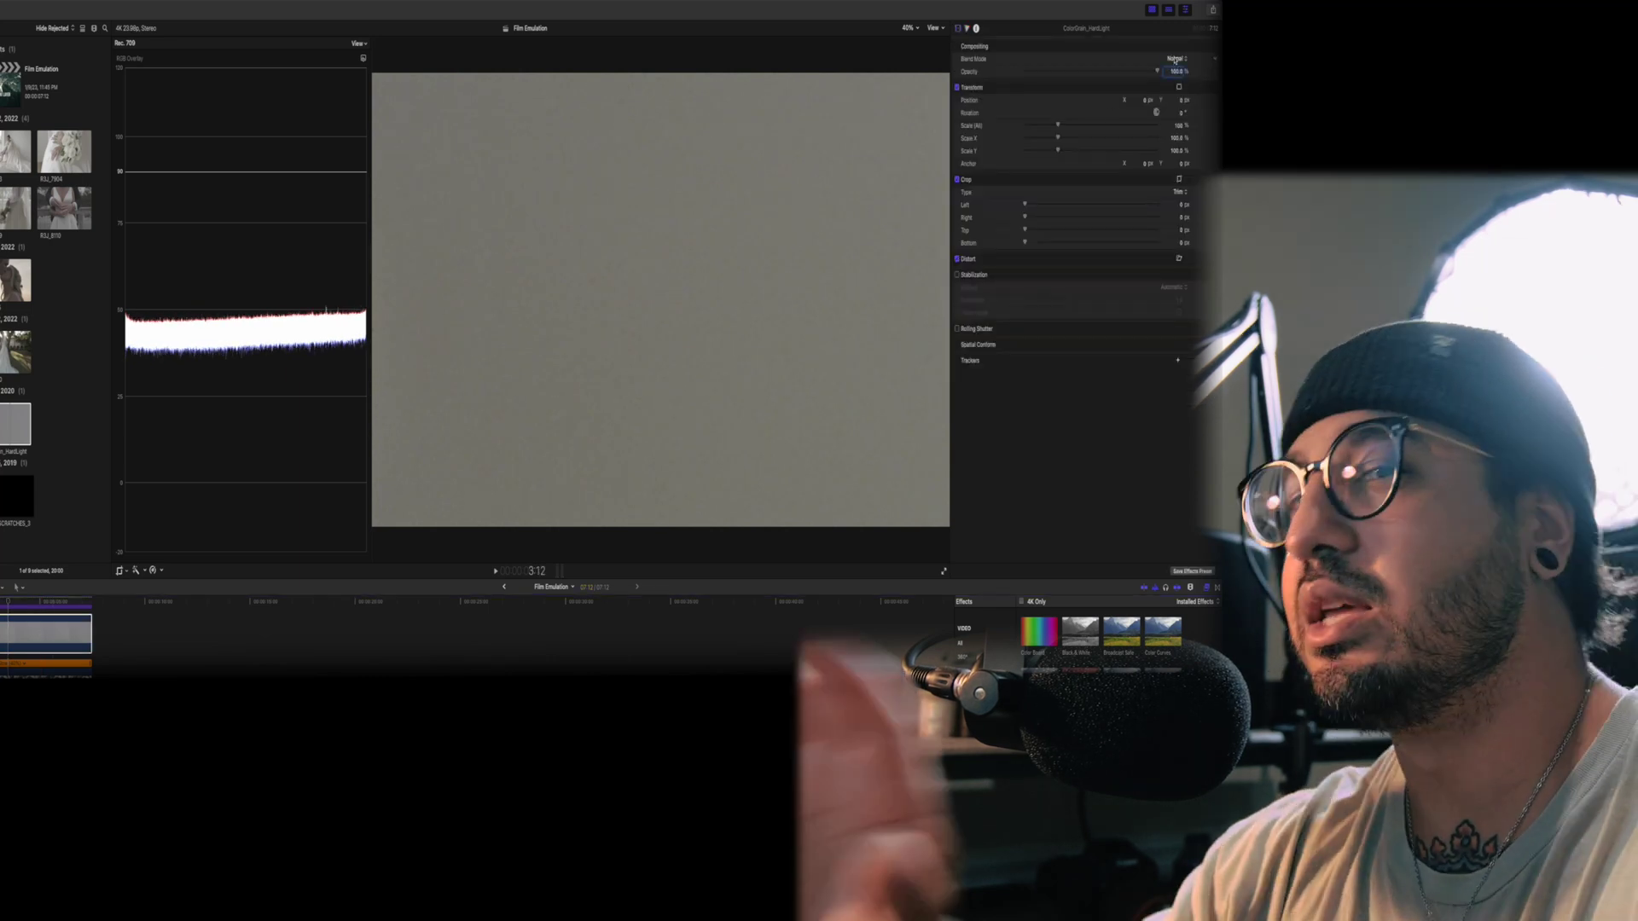
left_click(1176, 59)
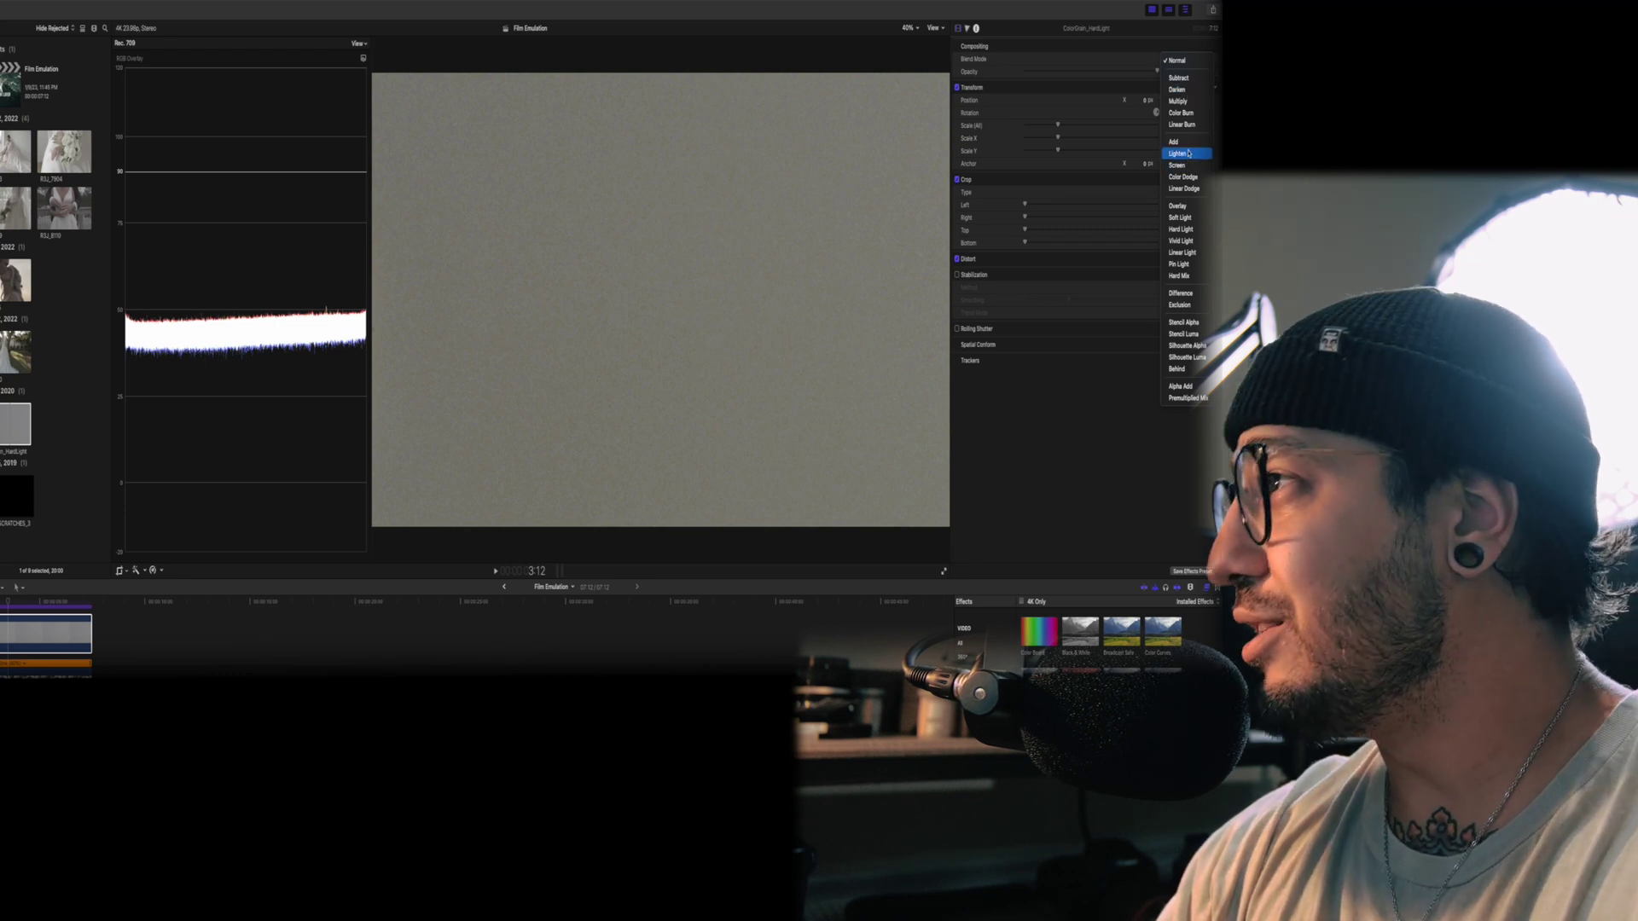
left_click(1191, 230)
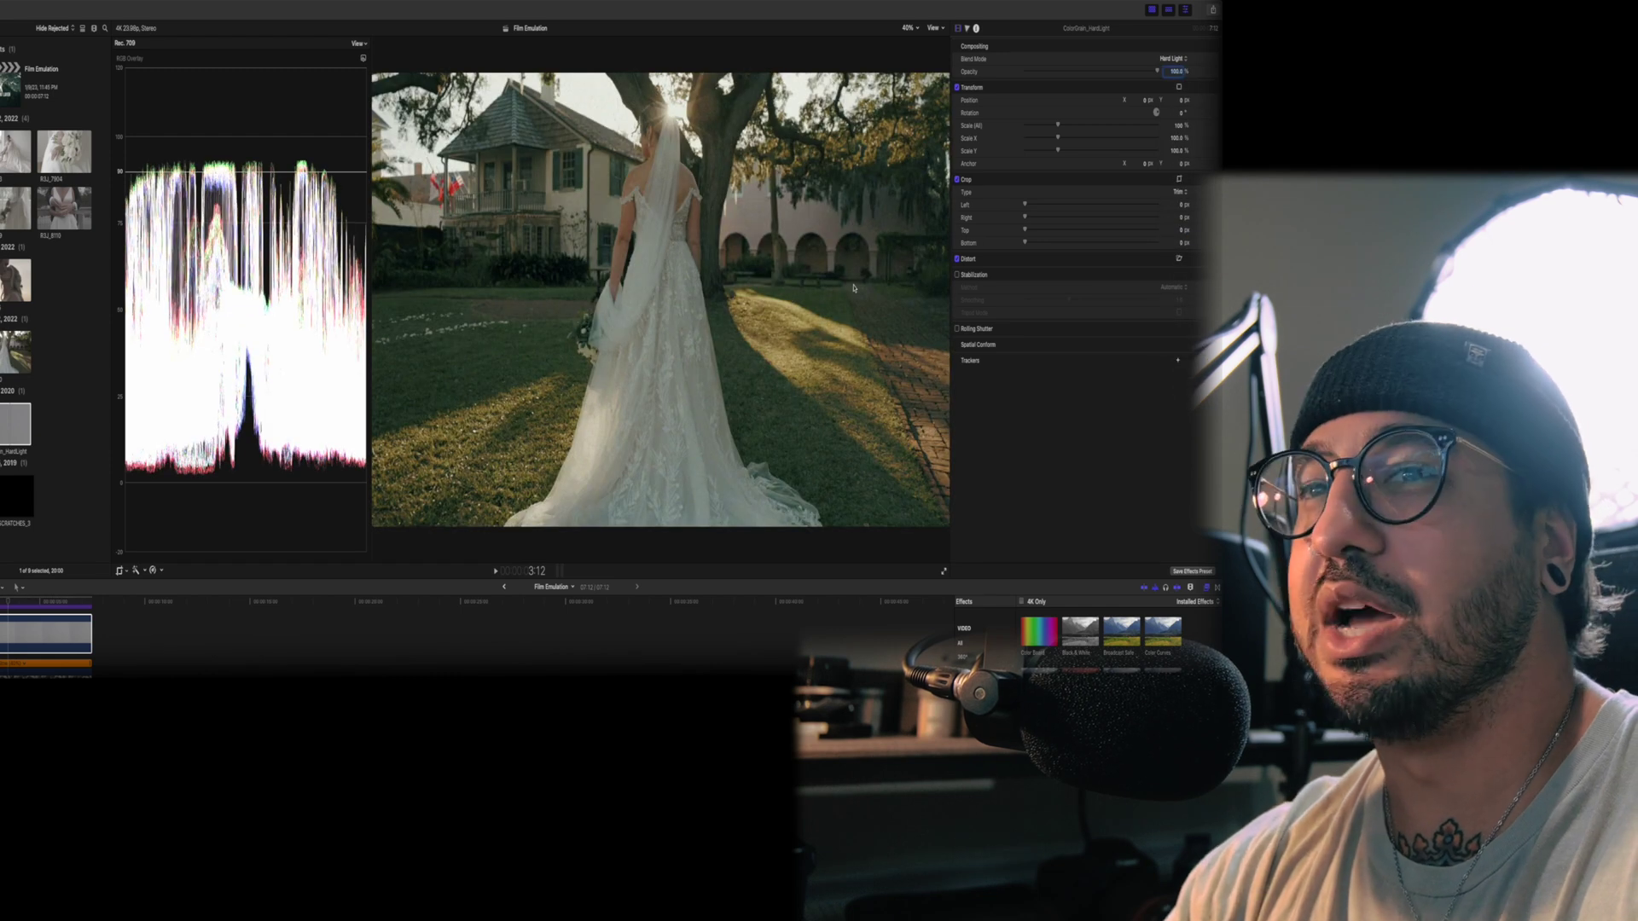
Step: Preview the grain overlay in playback and set the grain clip's opacity to 60%
left_click(8, 646)
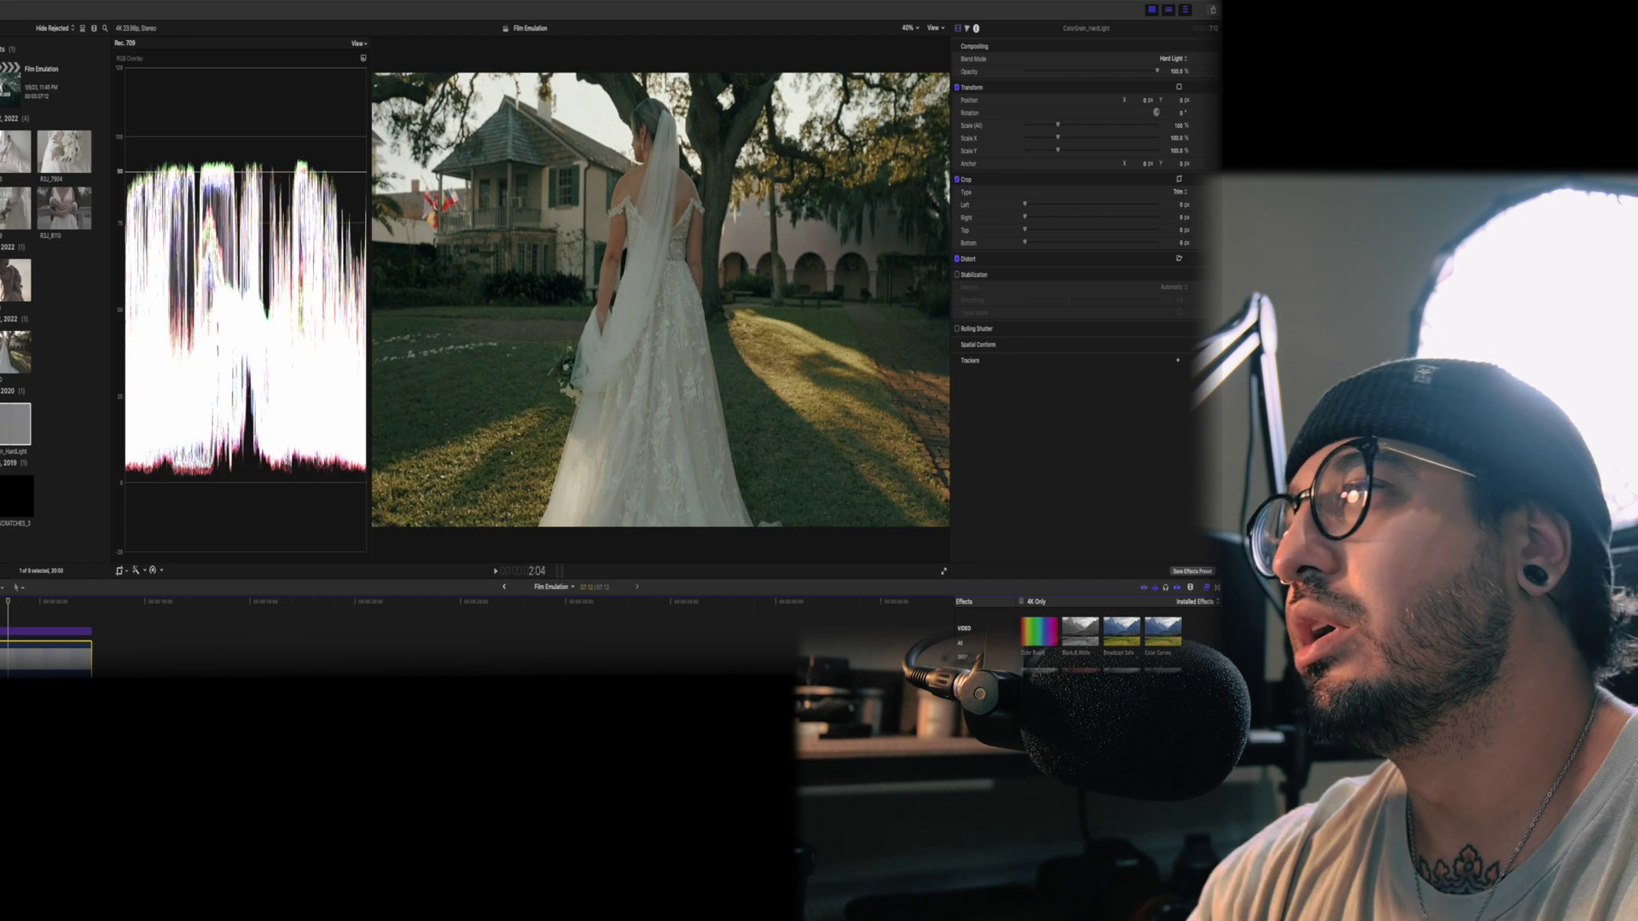
key("space")
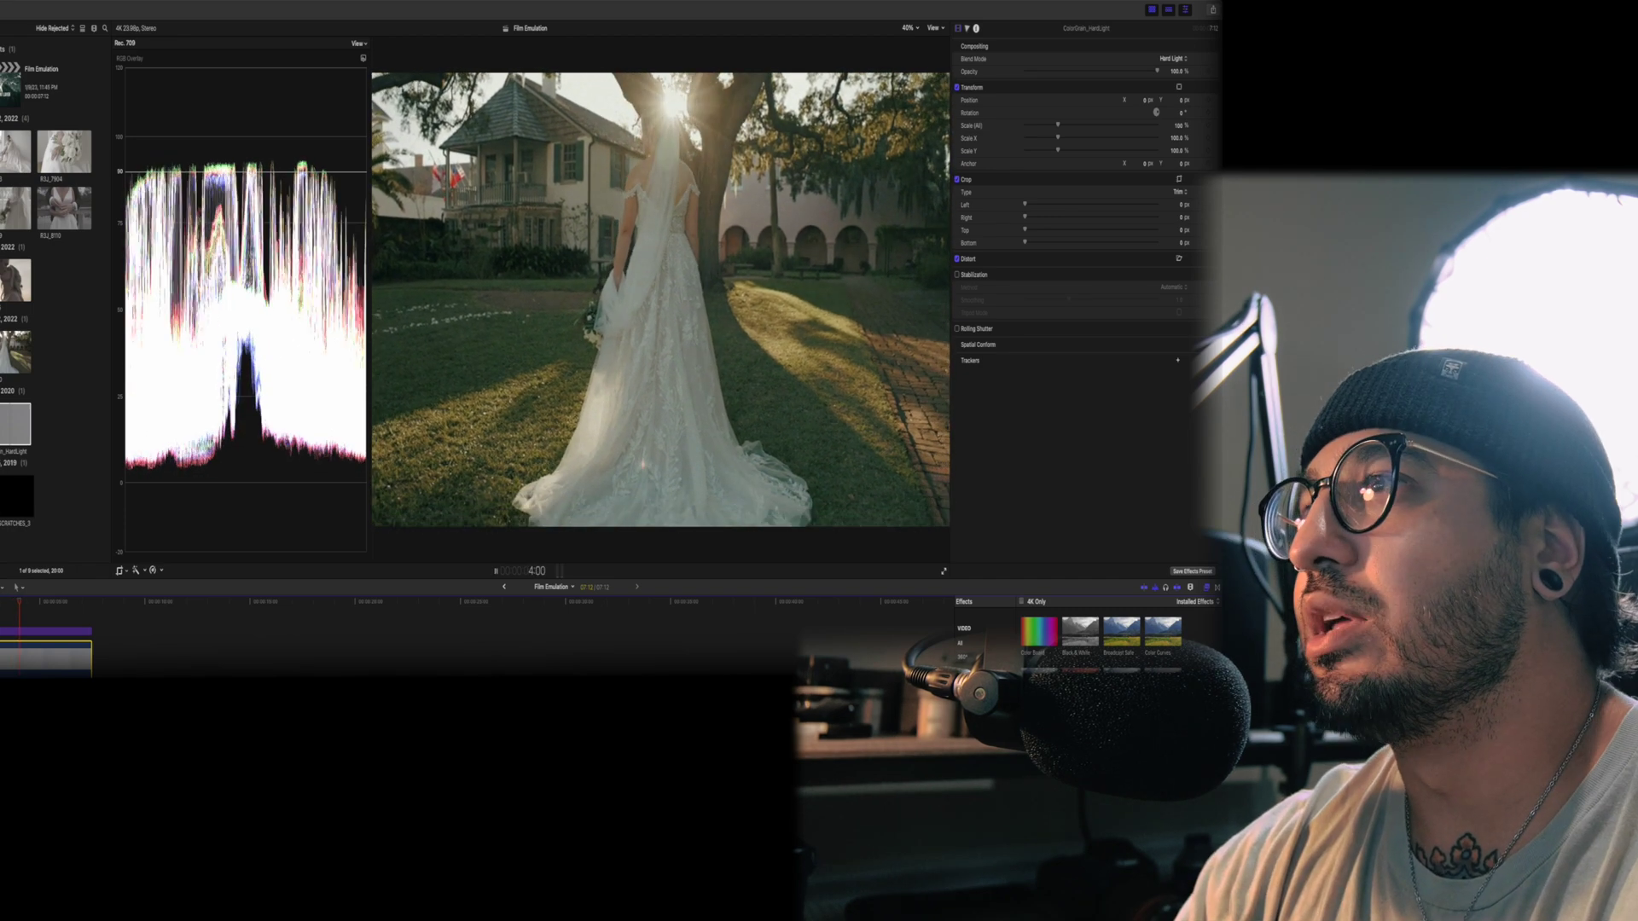
key("space")
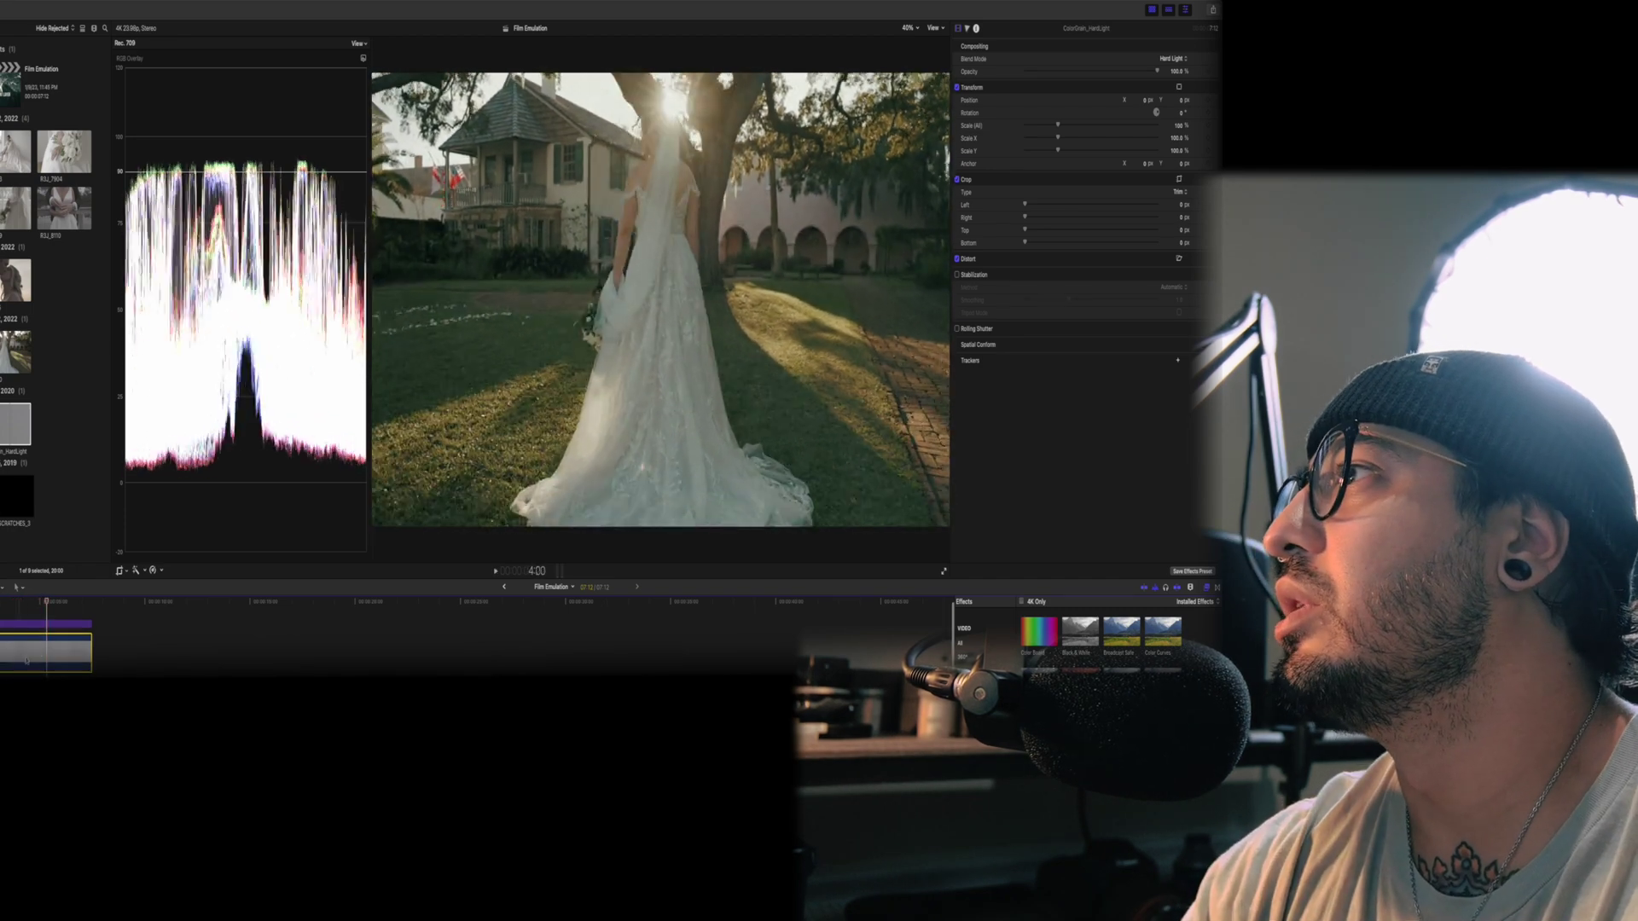
left_click(1178, 72)
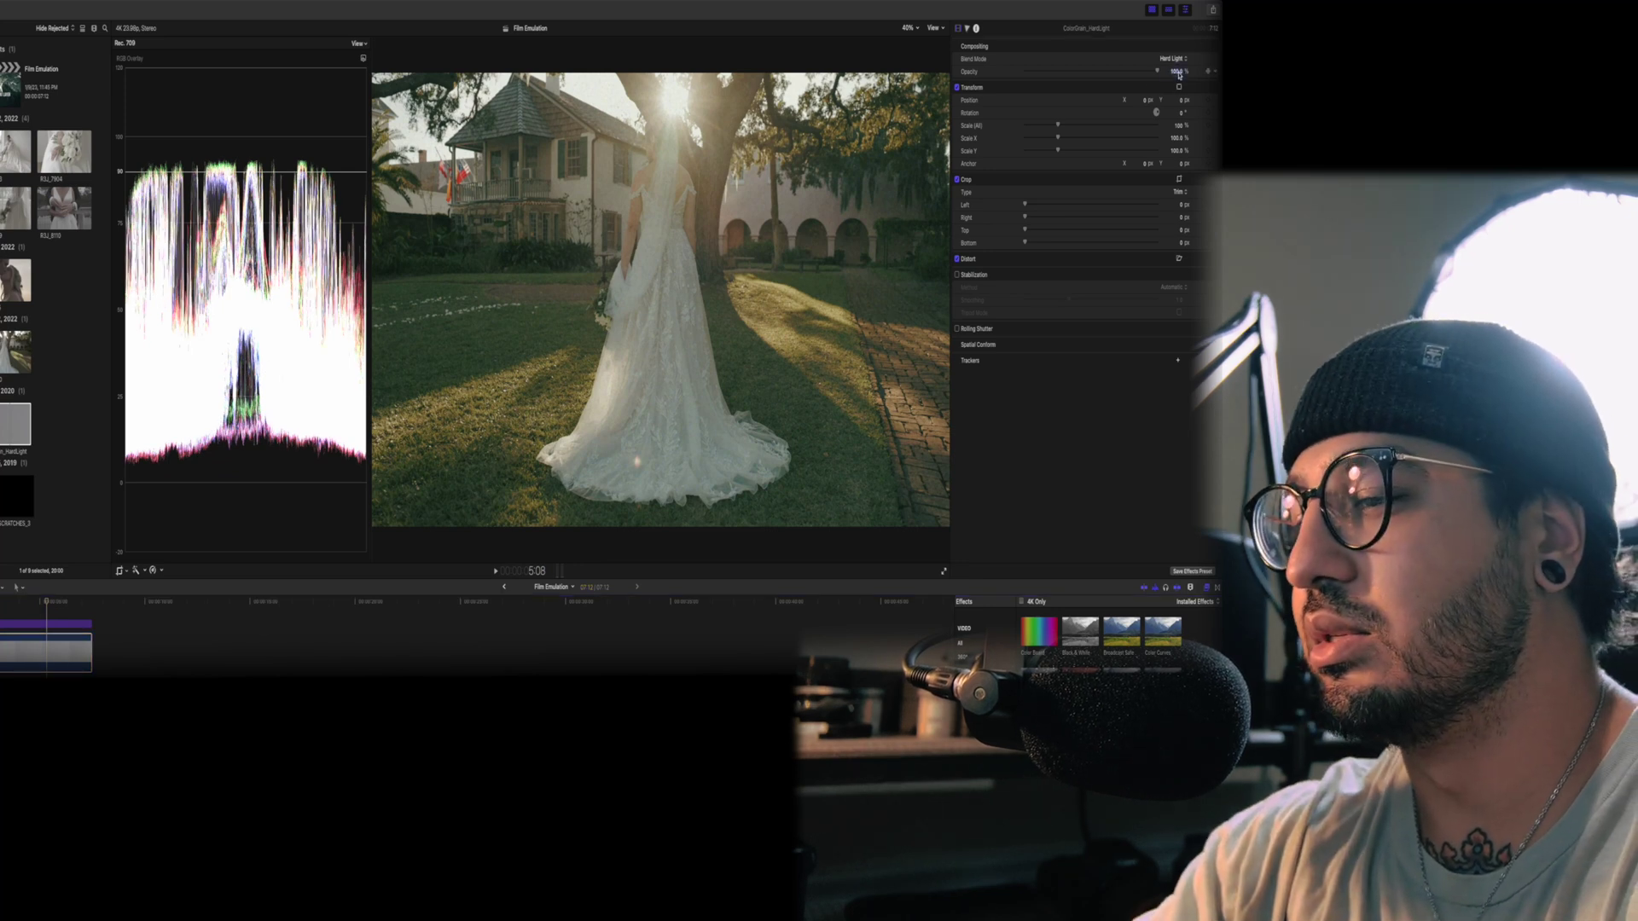
key("Return")
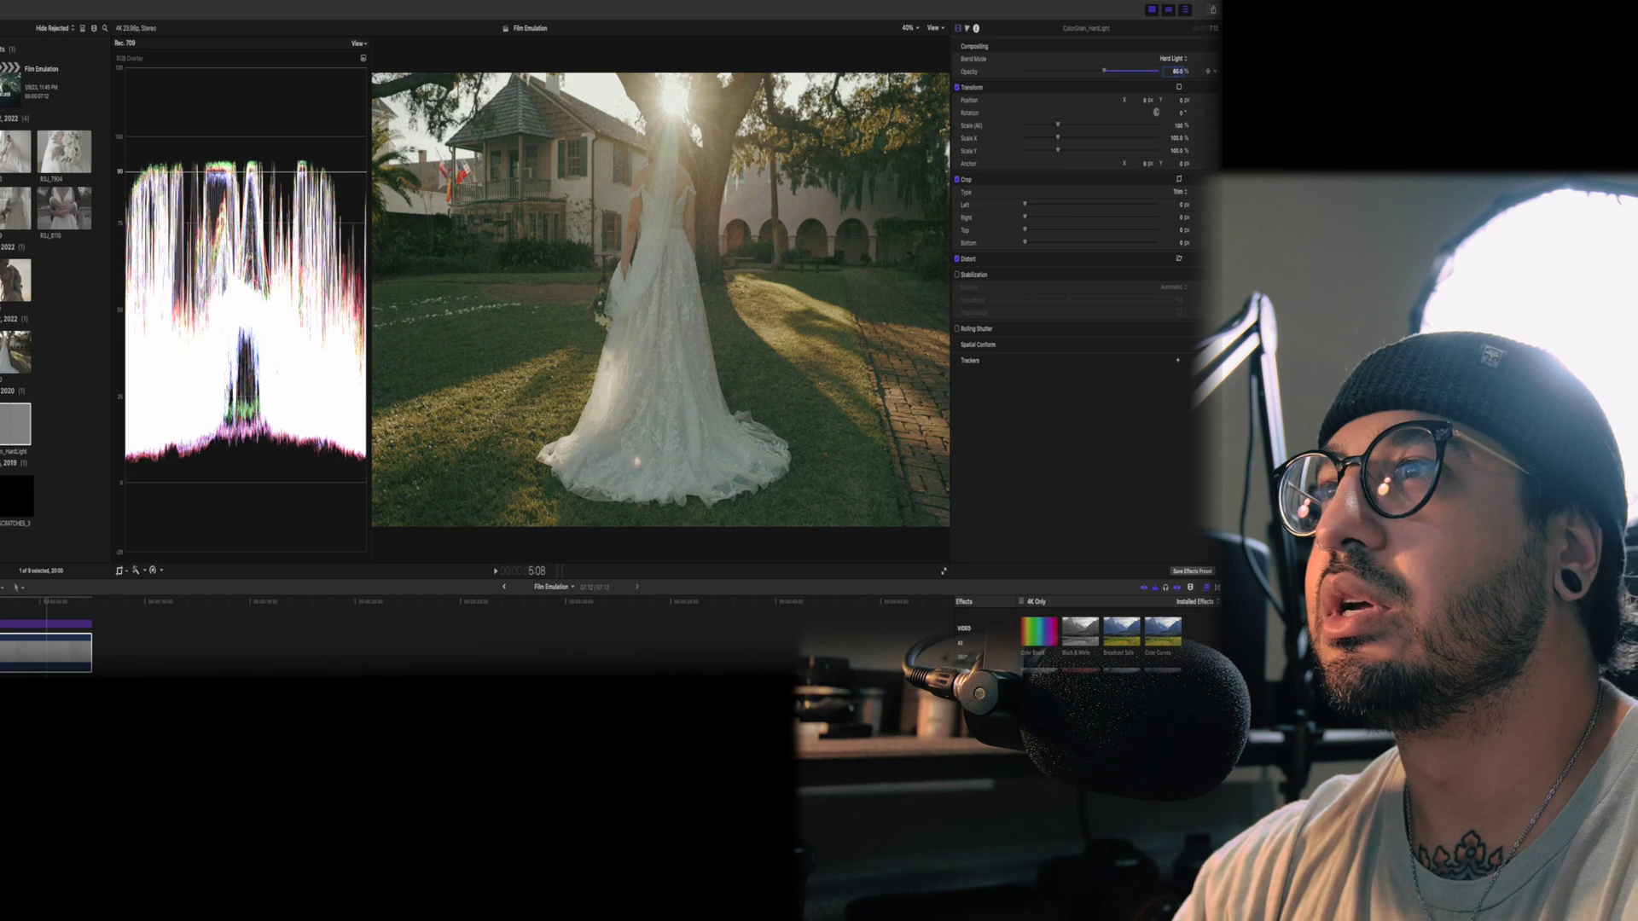
Step: Play back the sequence to examine the reduced film grain over the wedding clip
key("space")
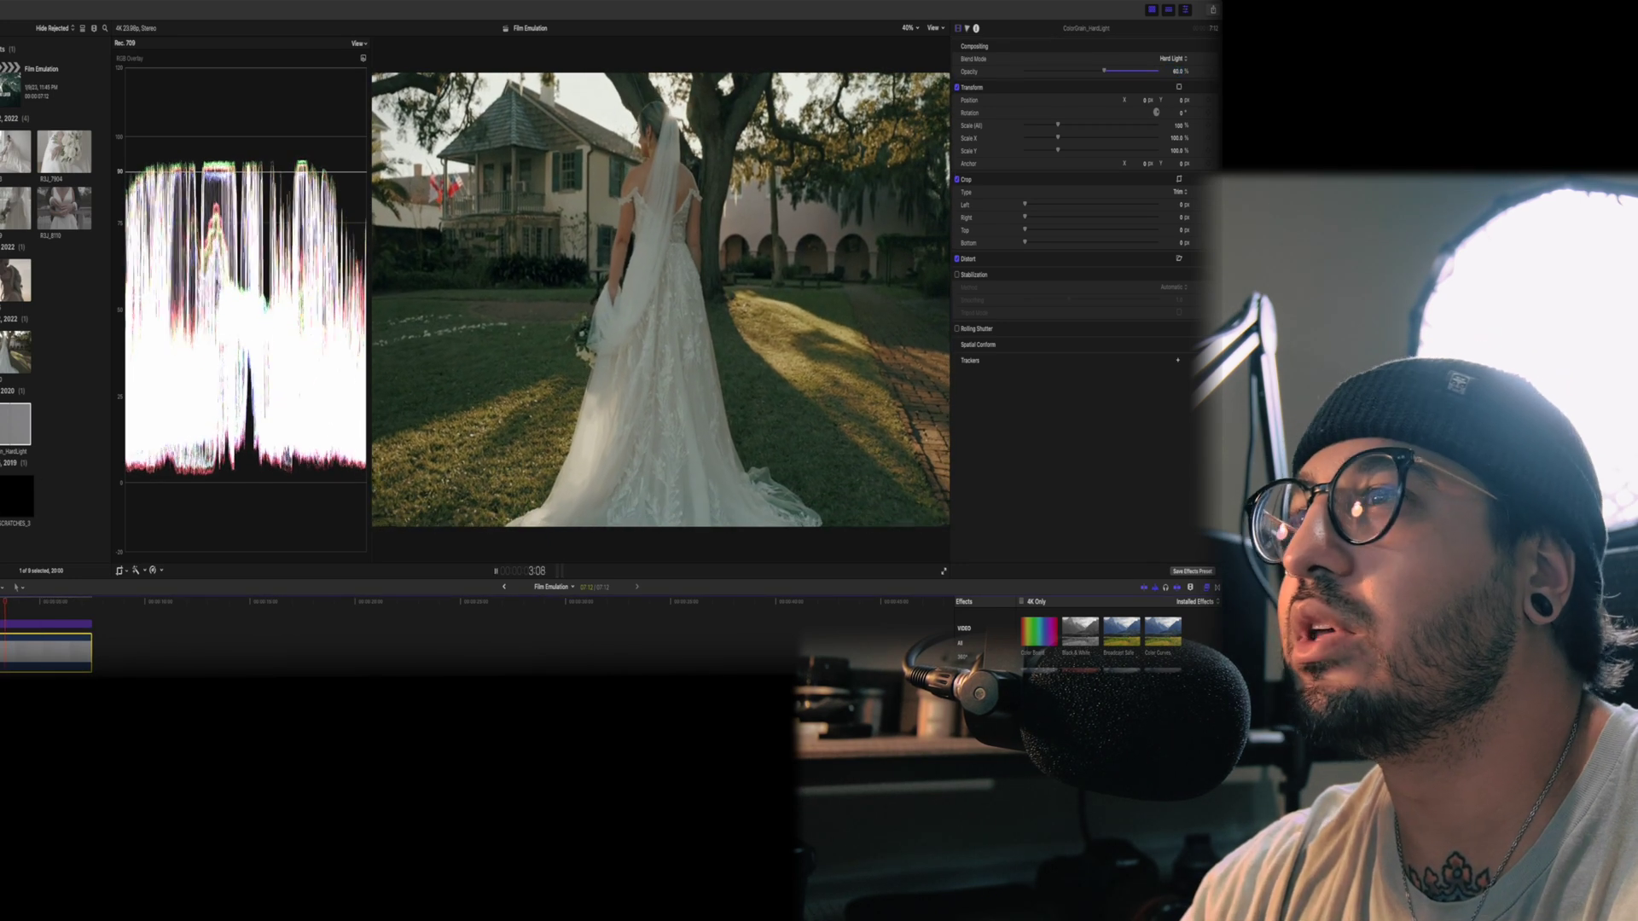
key("space")
key("space")
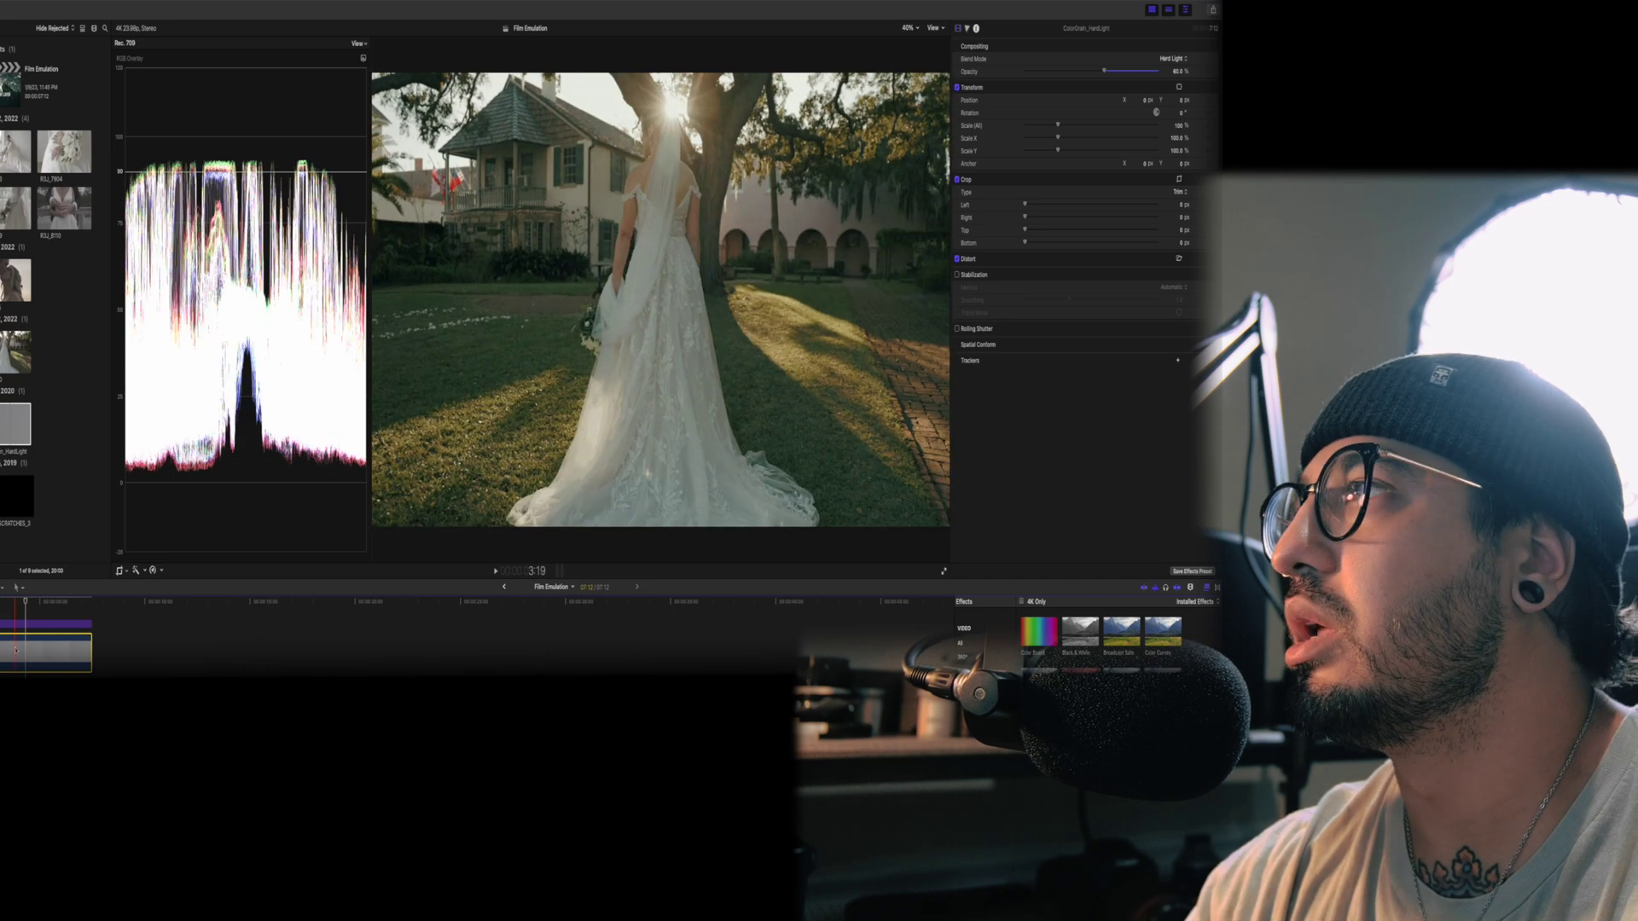
key("space")
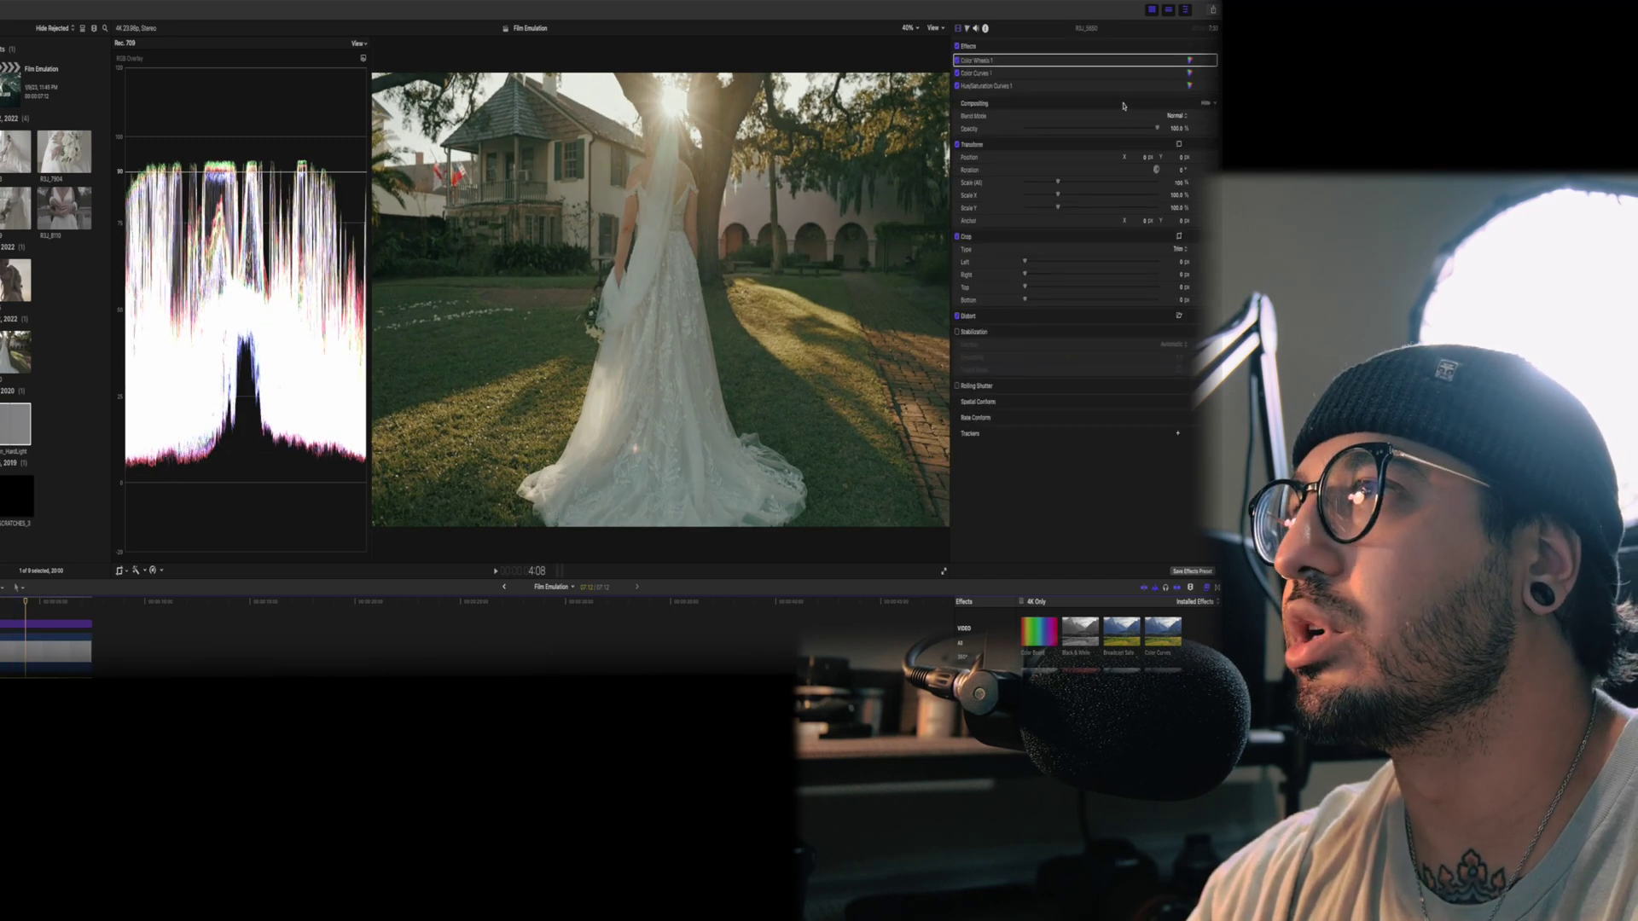
Step: Add a Color Board correction to the 4K Adjustment Layer
left_click(11, 623)
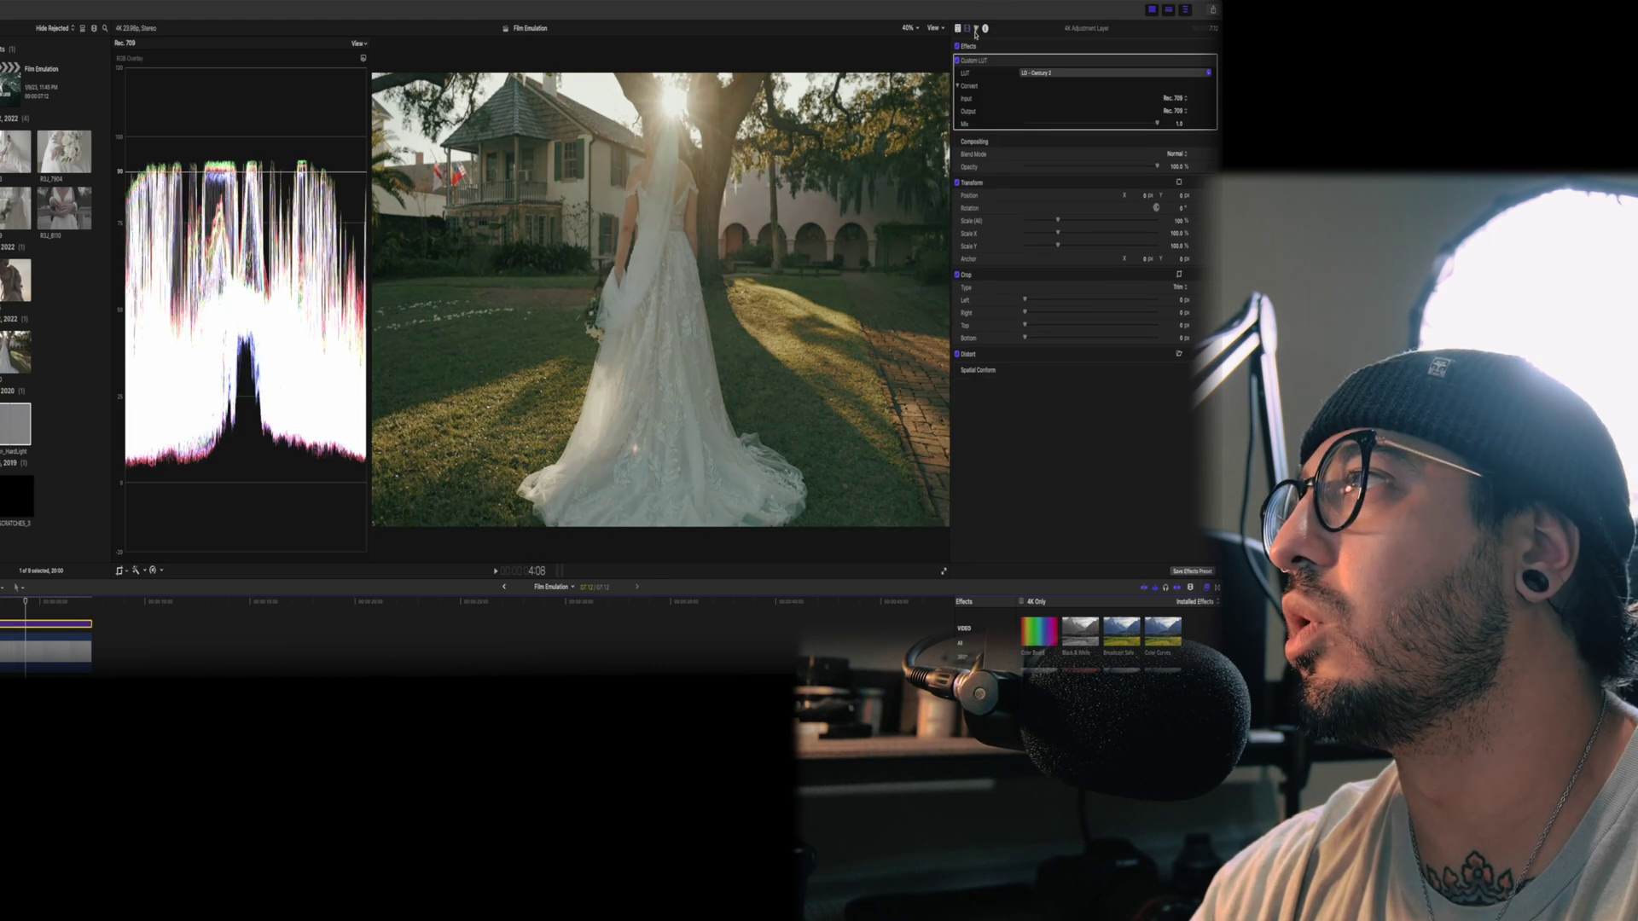
left_click(977, 30)
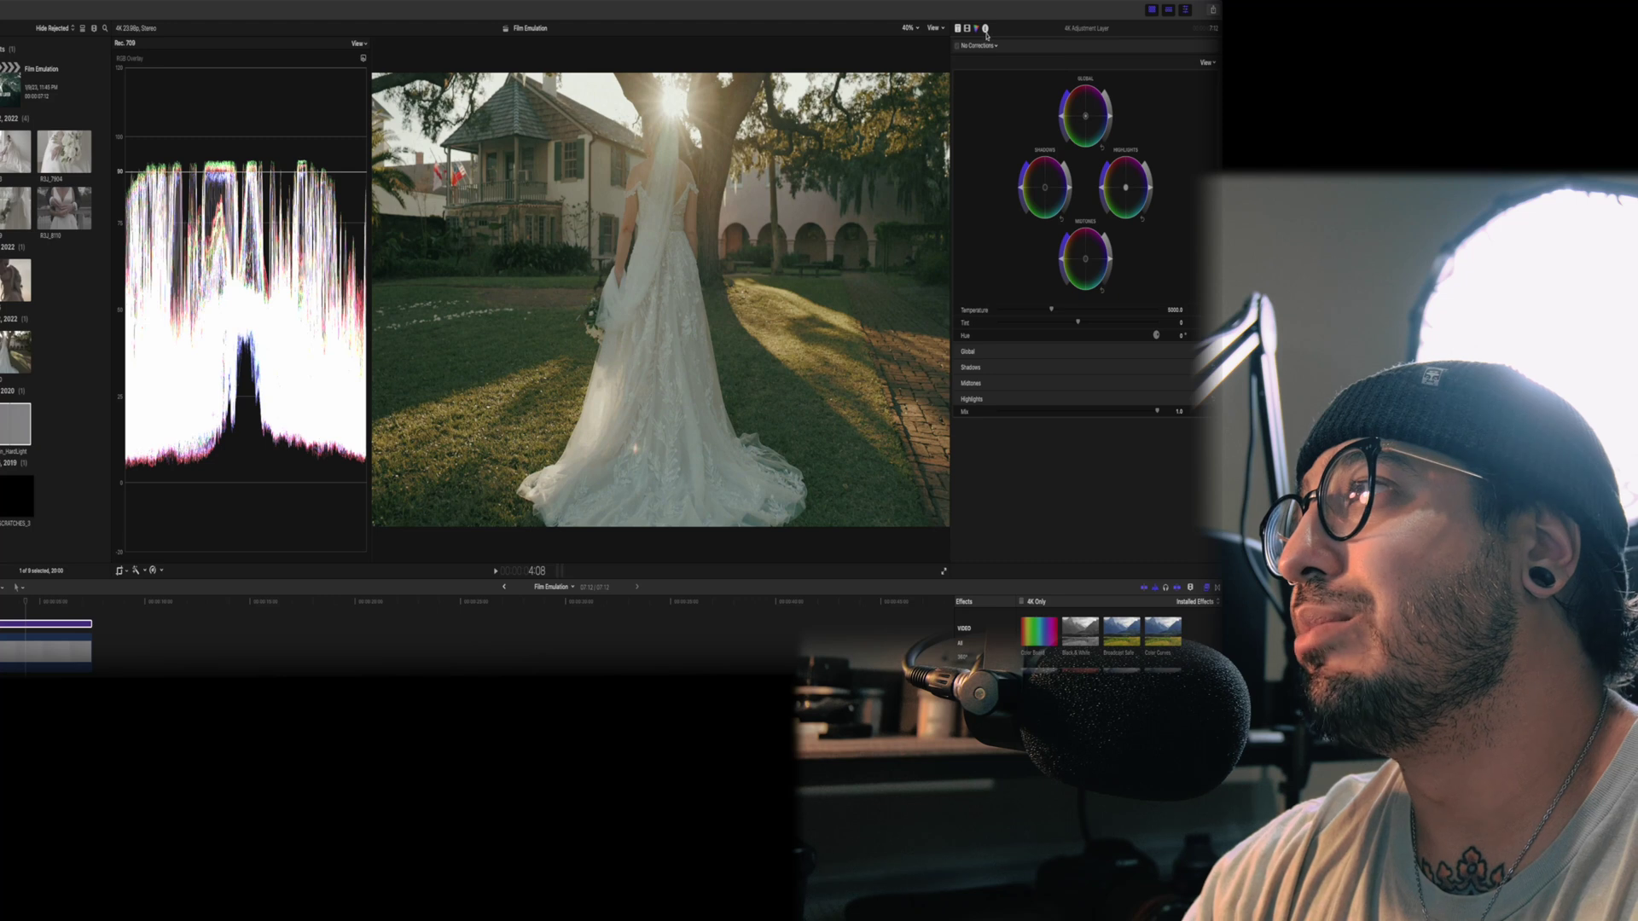
left_click(979, 45)
left_click(1002, 73)
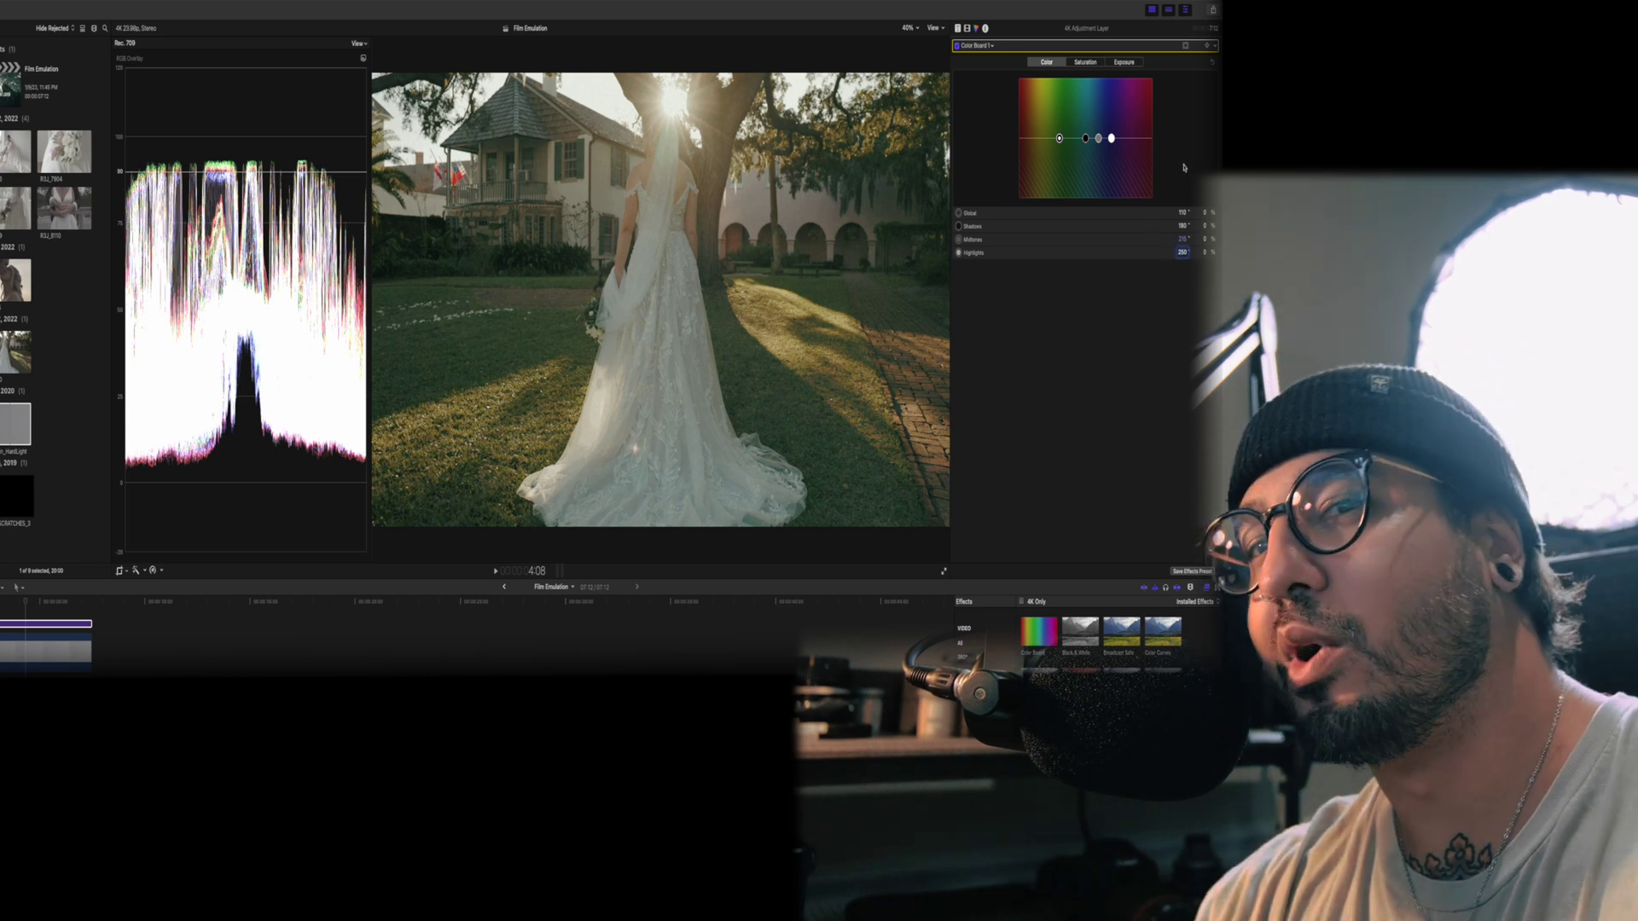
Step: Set the Color Board highlights hue to 35° and slightly raise the highlights' color intensity
type("15")
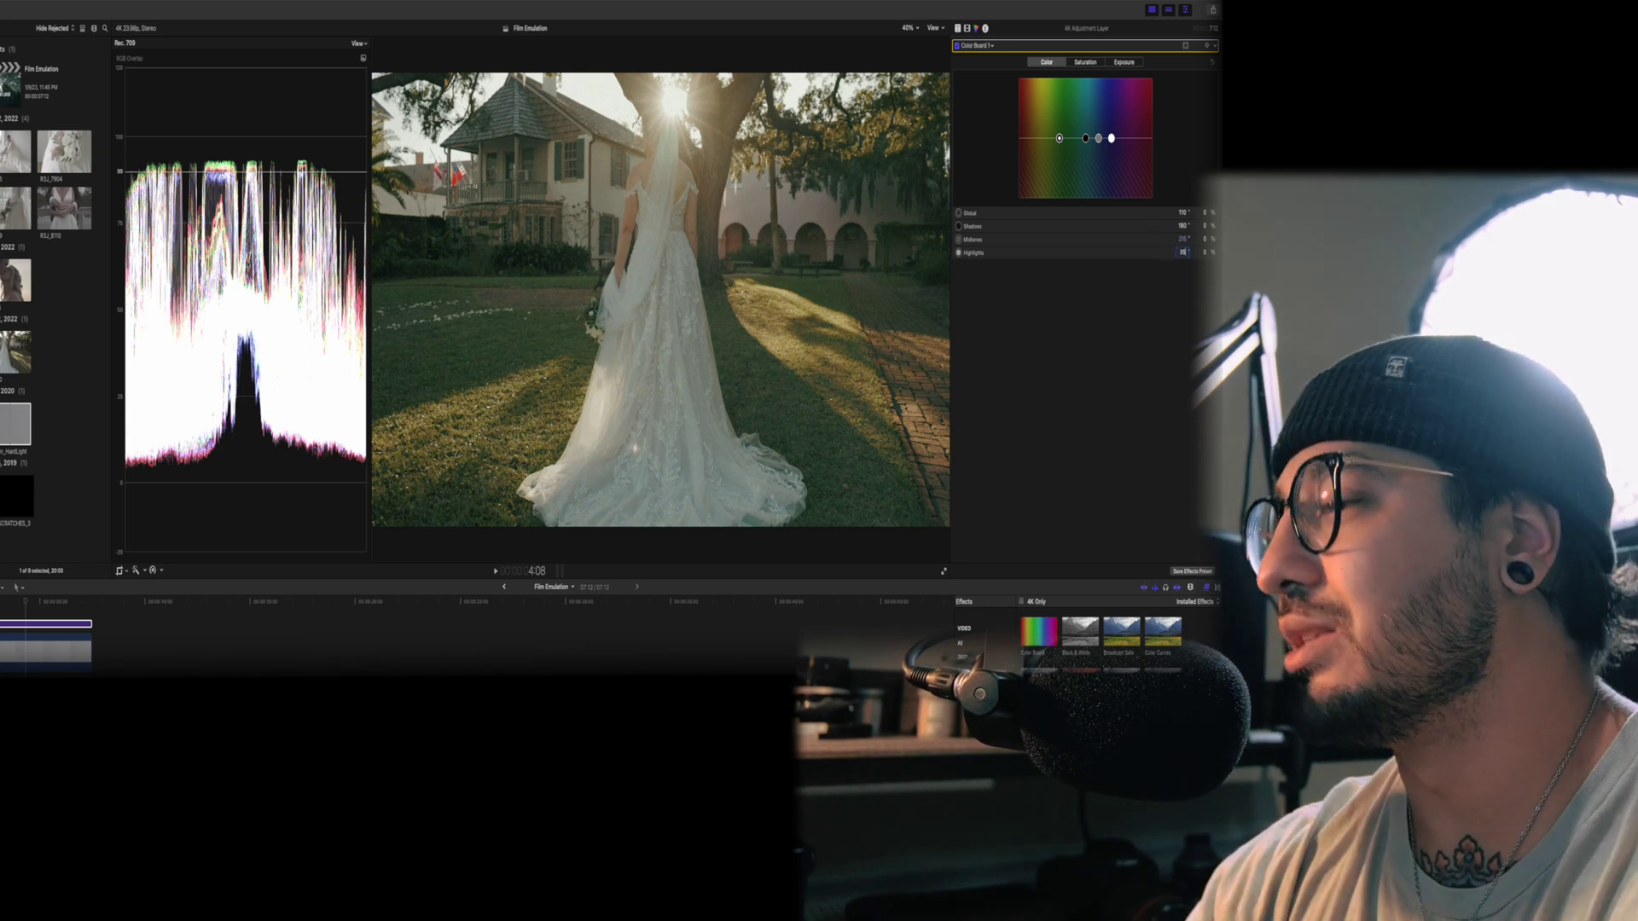
key("Return")
left_click_drag(1204, 253, 1203, 248)
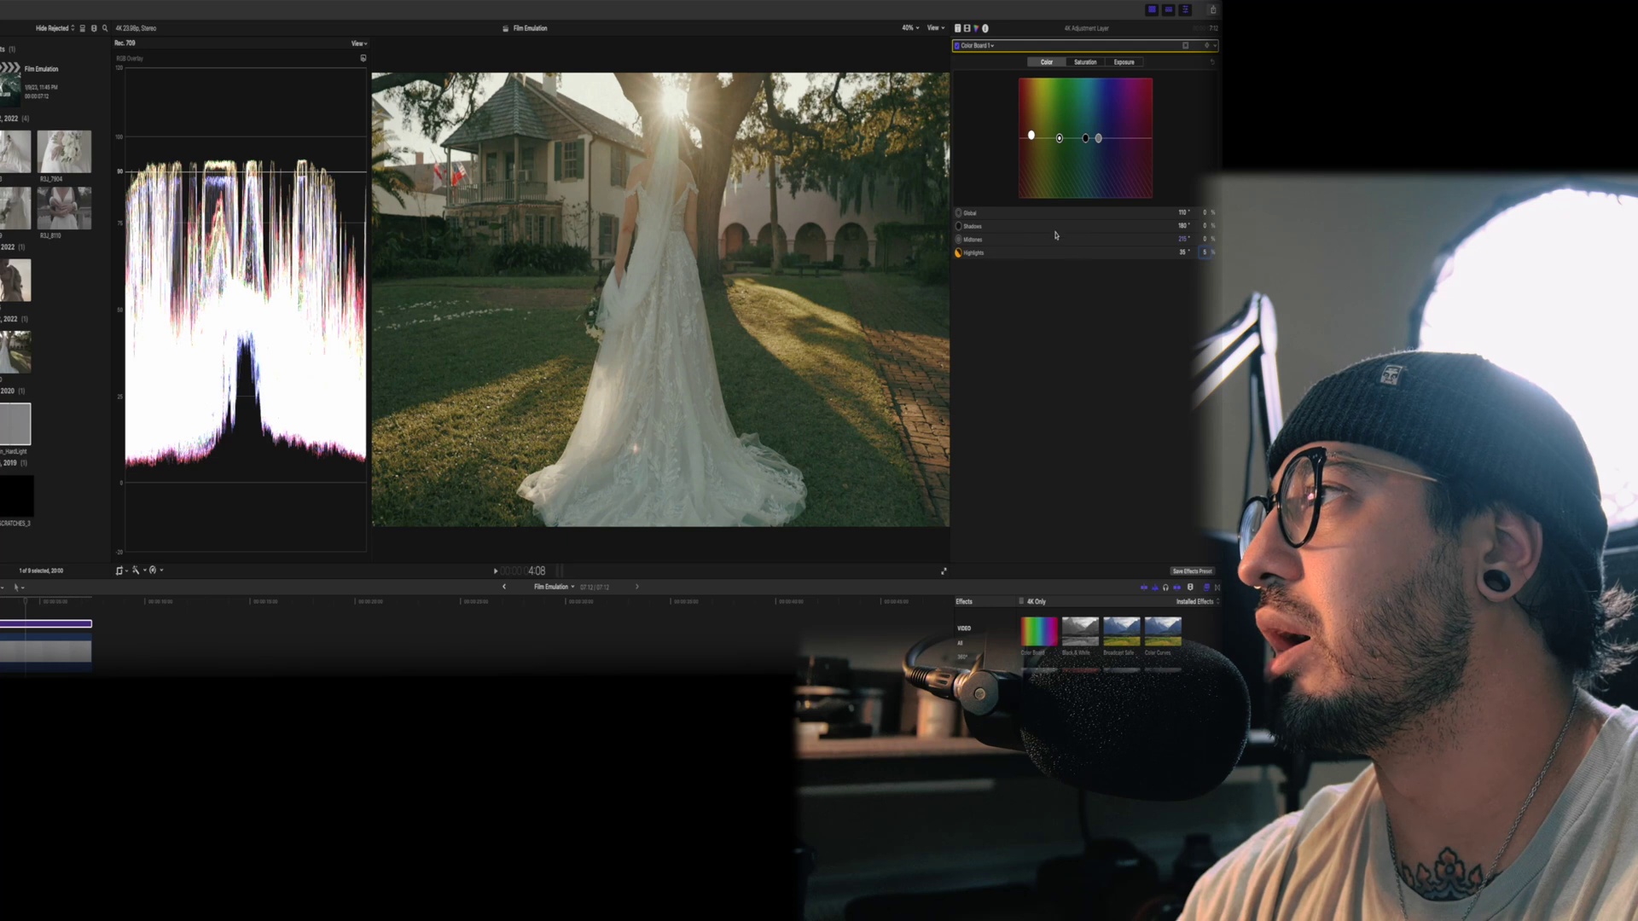
Step: Shift the Color Board shadows to a subtle green tint and slightly strengthen the orange tint in the highlights
left_click(1182, 226)
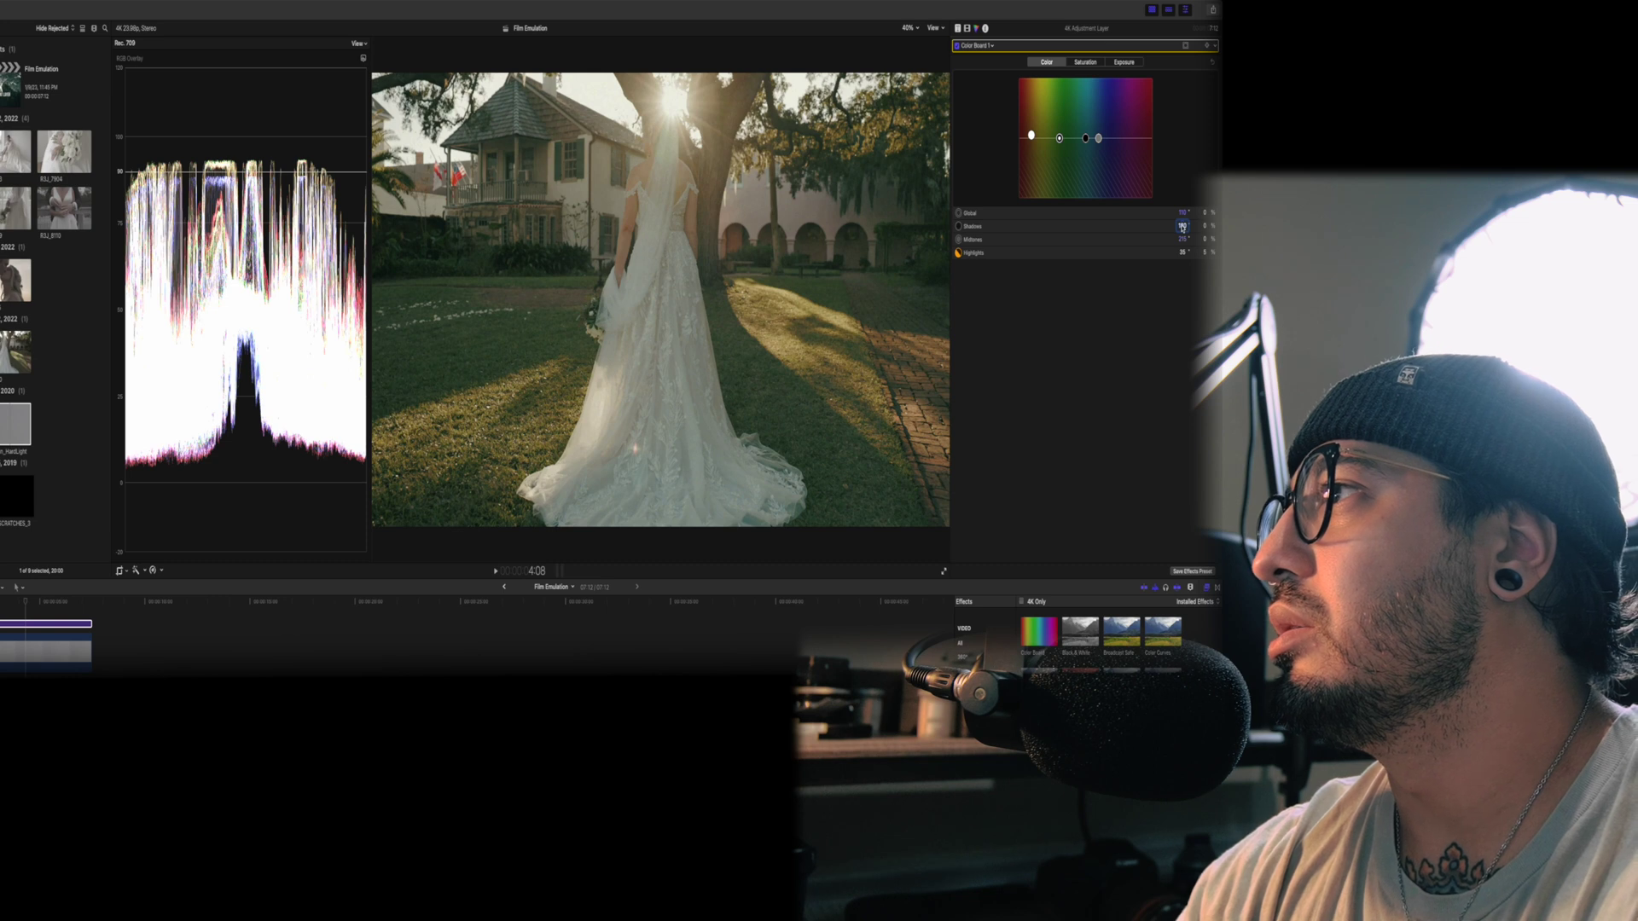
left_click_drag(1182, 227, 1181, 230)
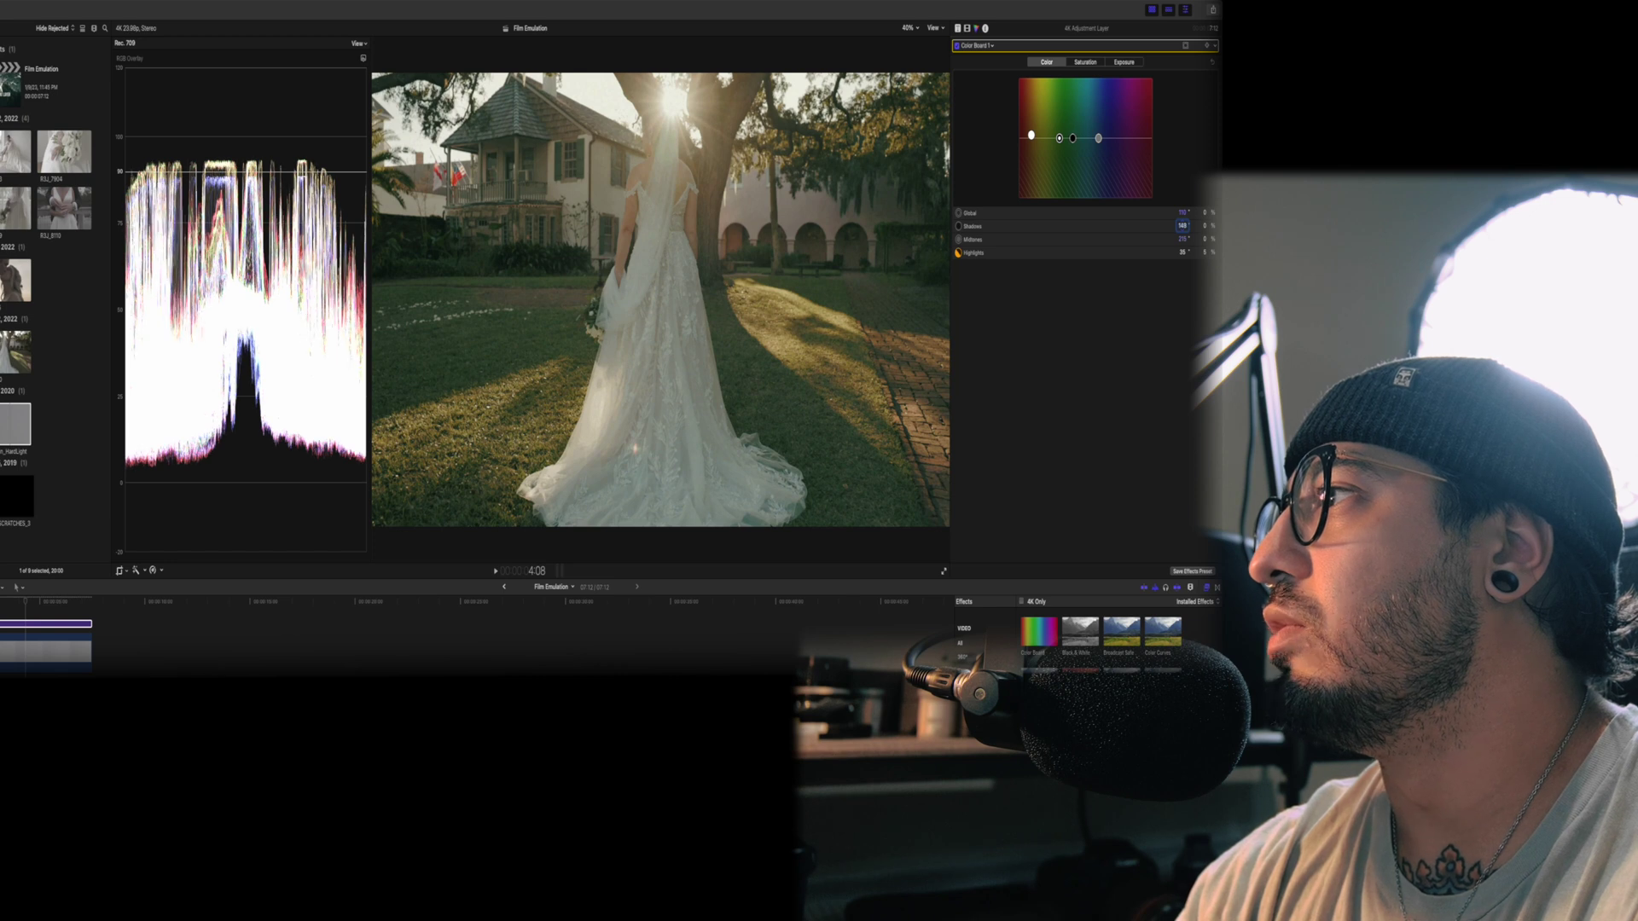
left_click_drag(1205, 229, 1204, 224)
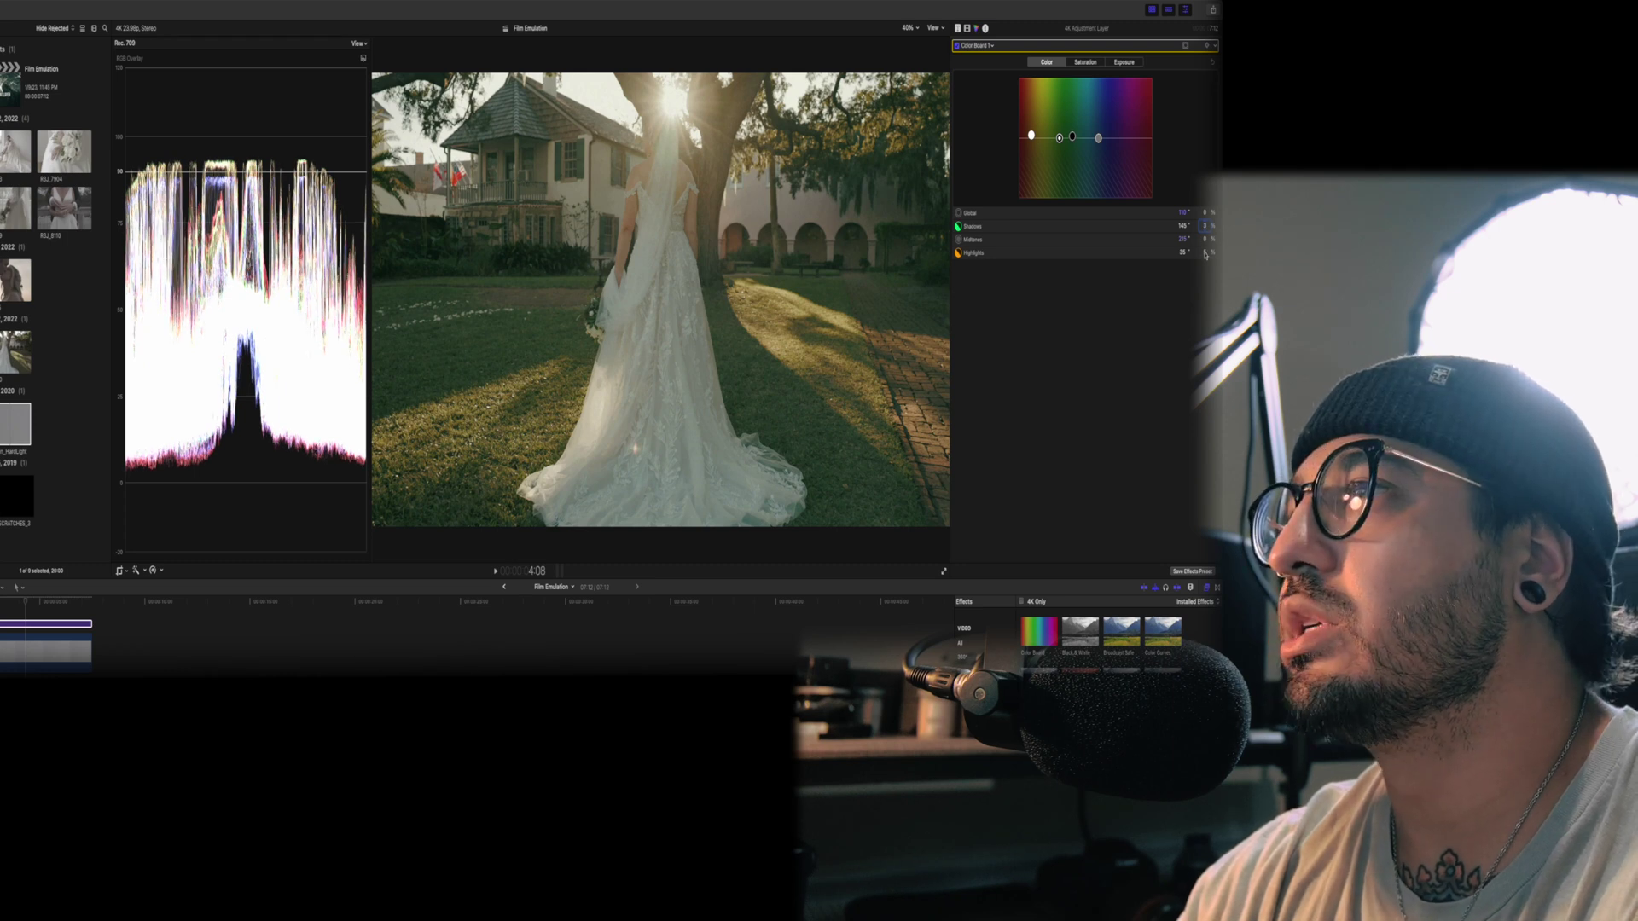
left_click_drag(1205, 254, 1204, 246)
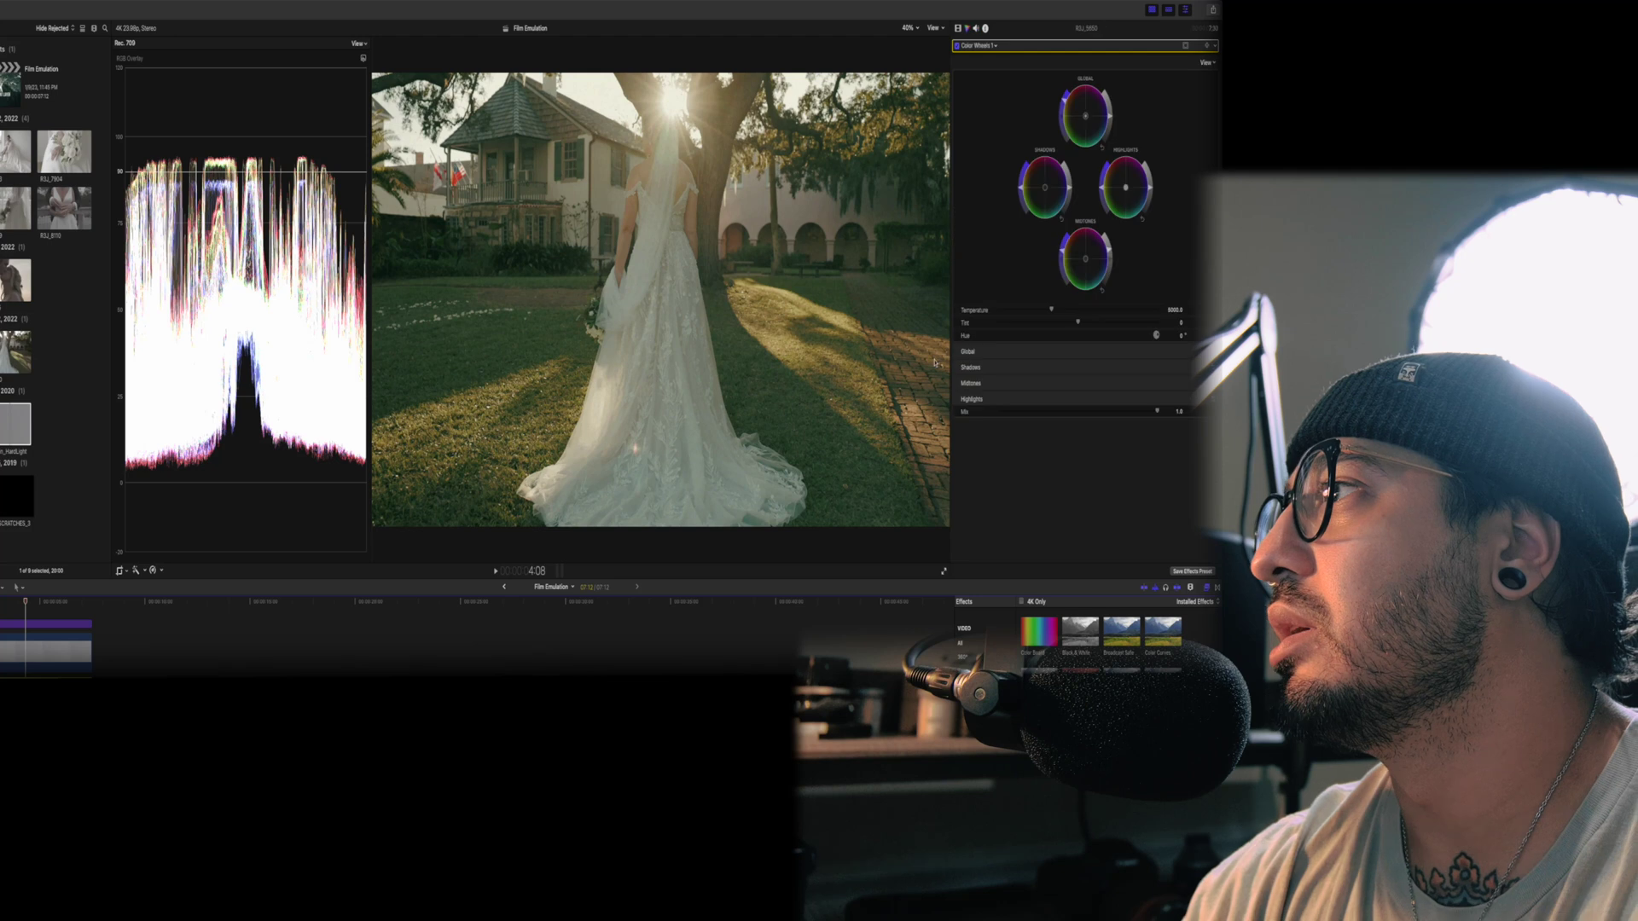
Step: Lower the wedding clip's highlight brightness in Color Wheels 1 and slightly lower the luma curve's middle point in Color Curves 1
left_click_drag(1151, 190, 1151, 192)
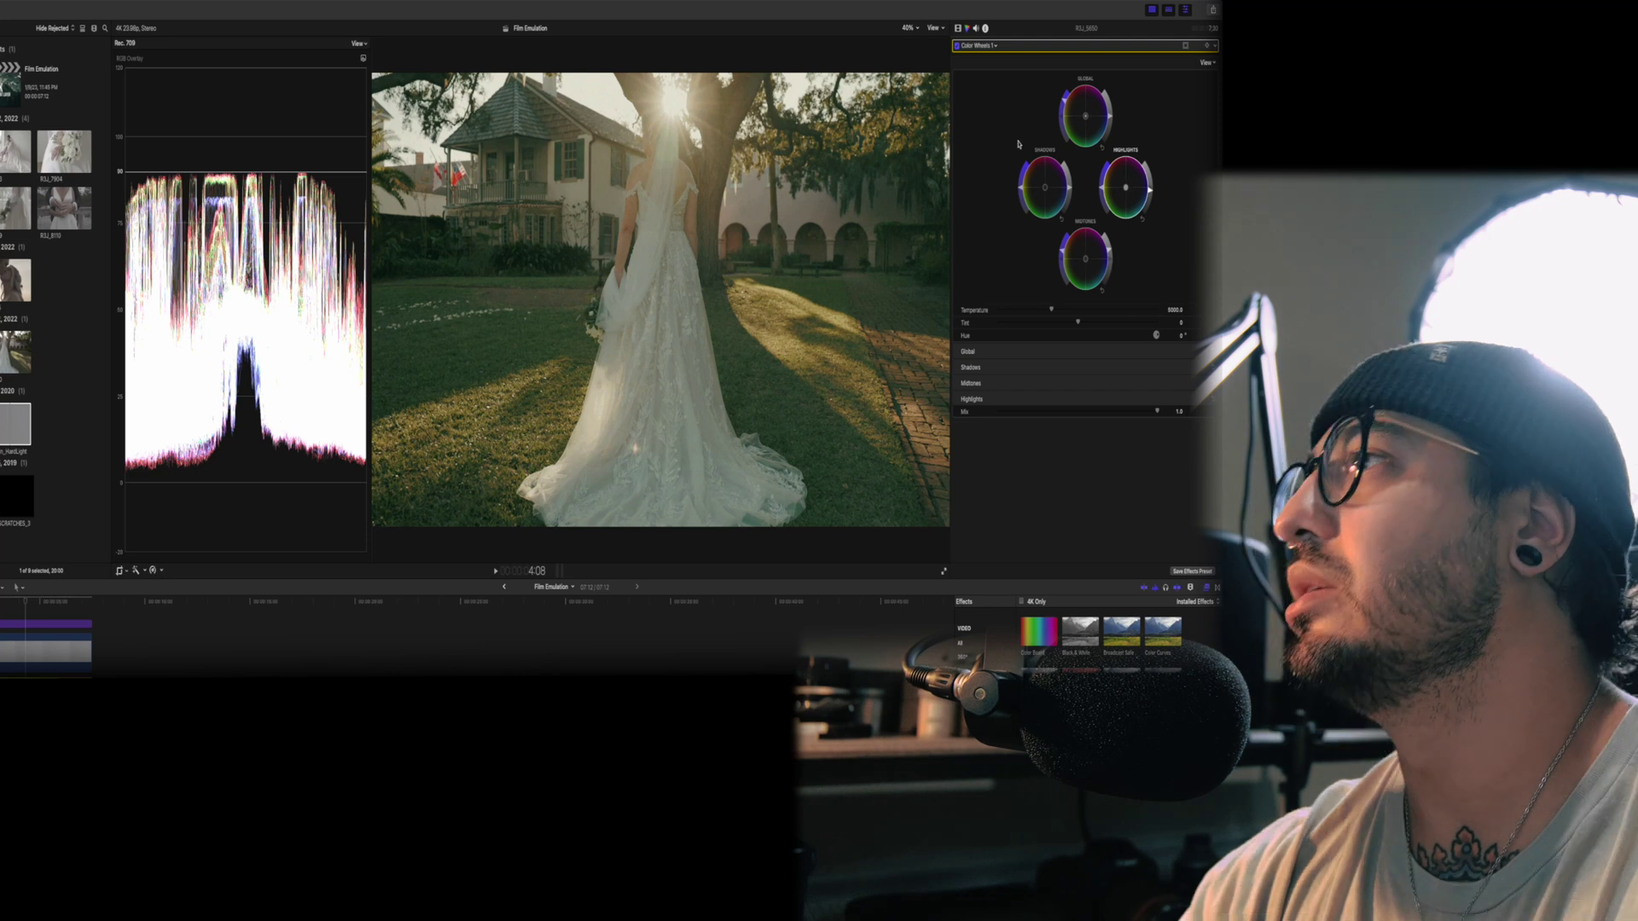
left_click(977, 49)
left_click(981, 85)
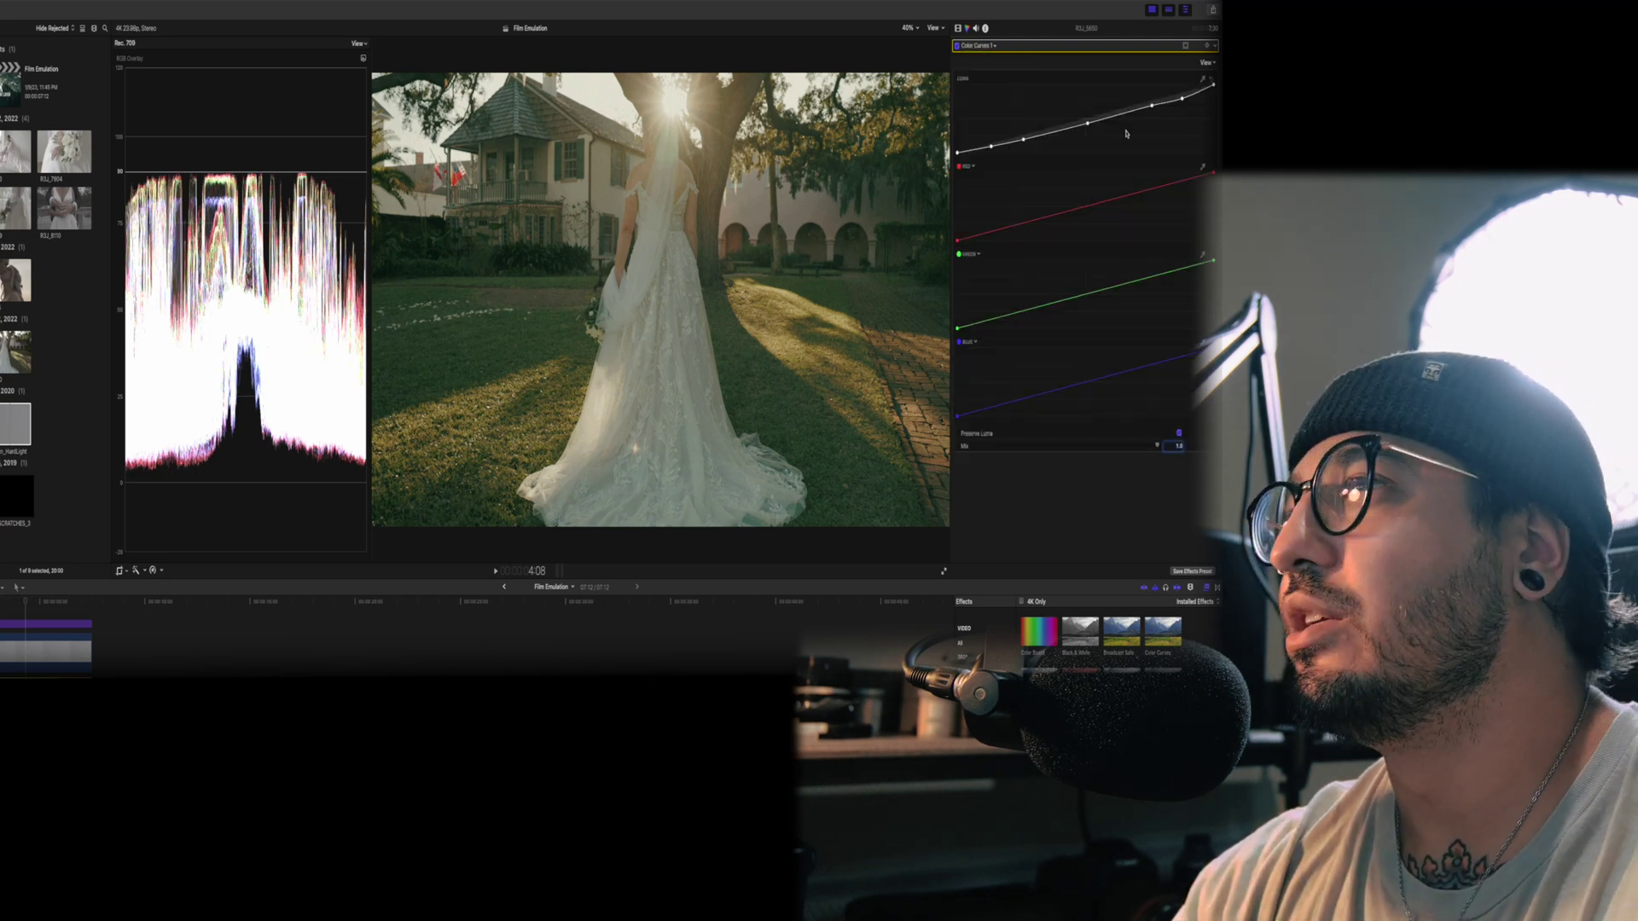
left_click(1088, 126)
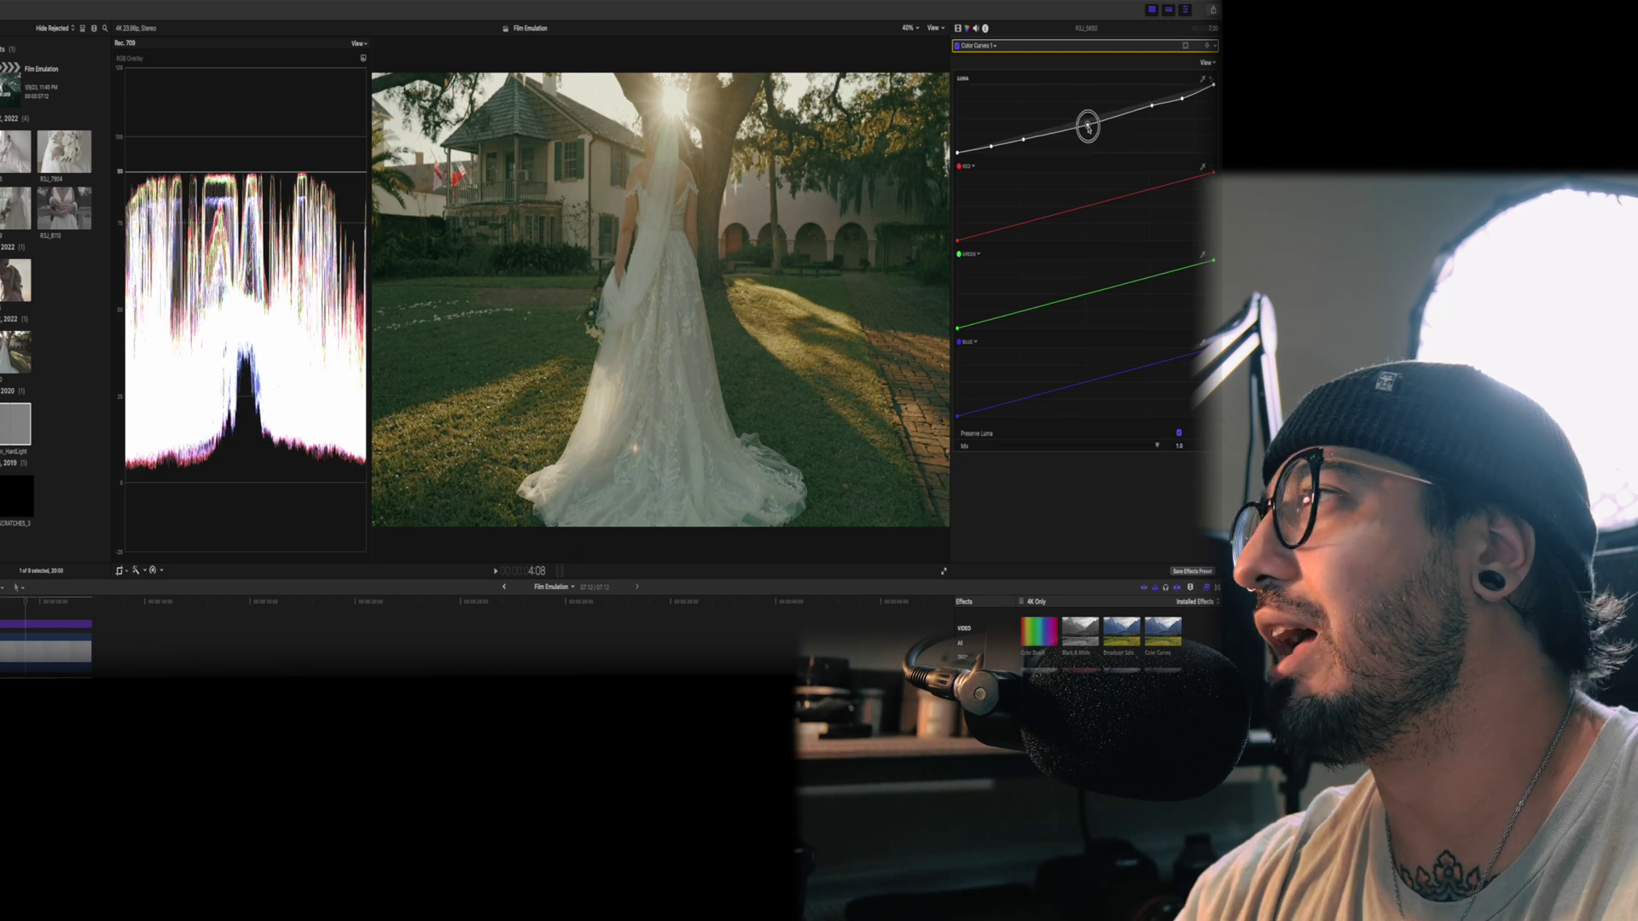
Step: Fine-tune the two highlight points and two shadow points on the luma curve of Color Curves 1
left_click(1153, 107)
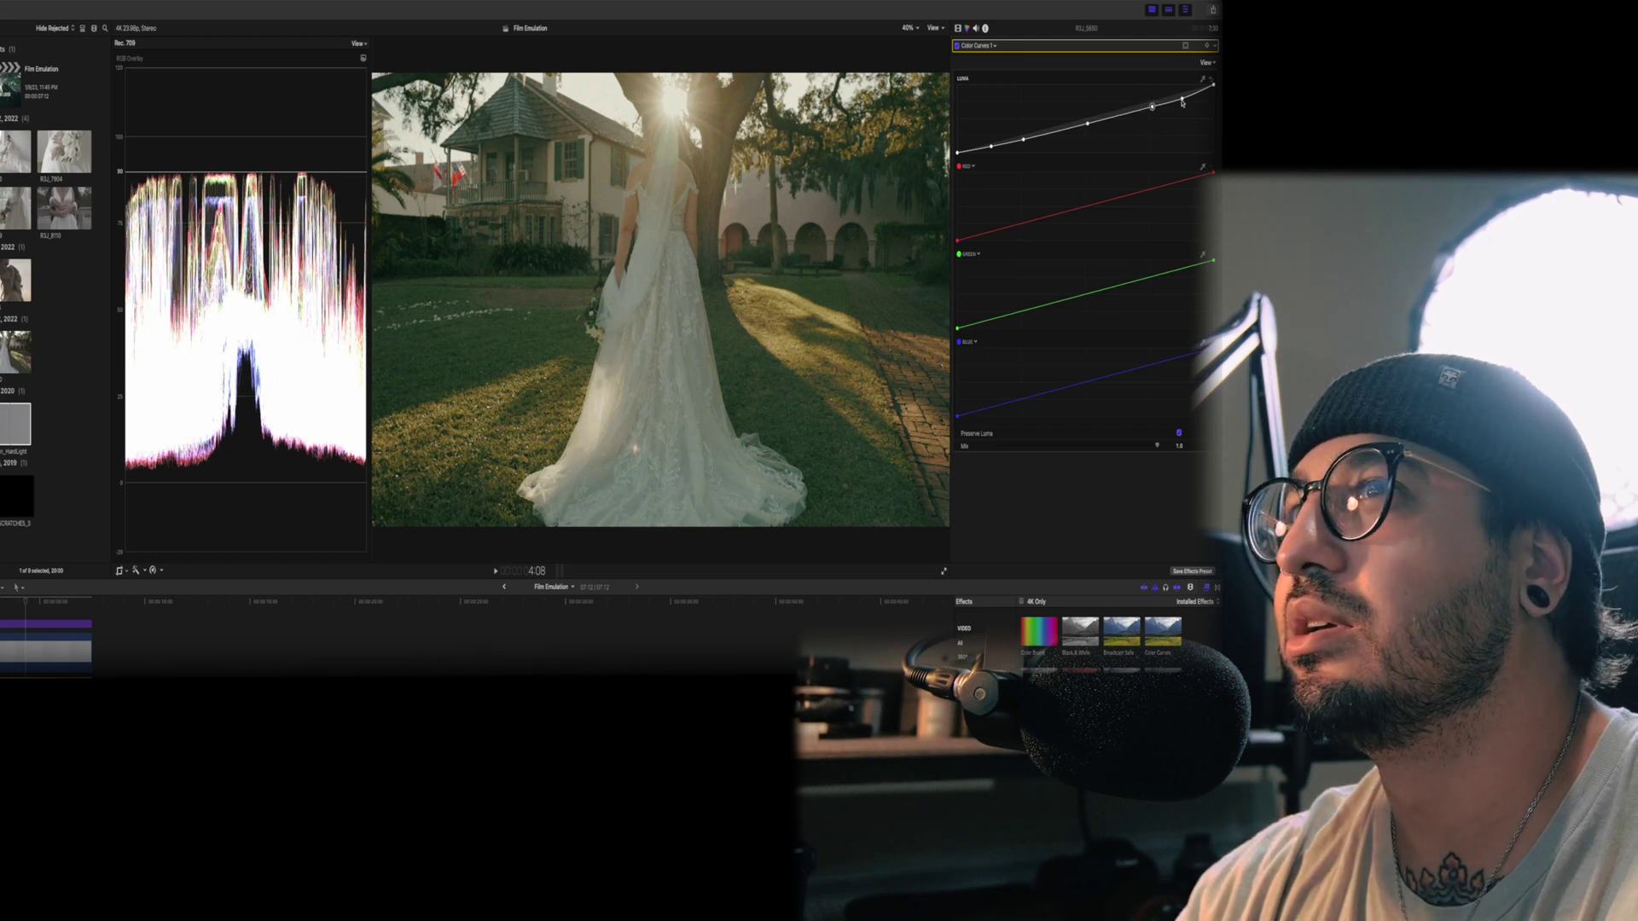
left_click(1183, 101)
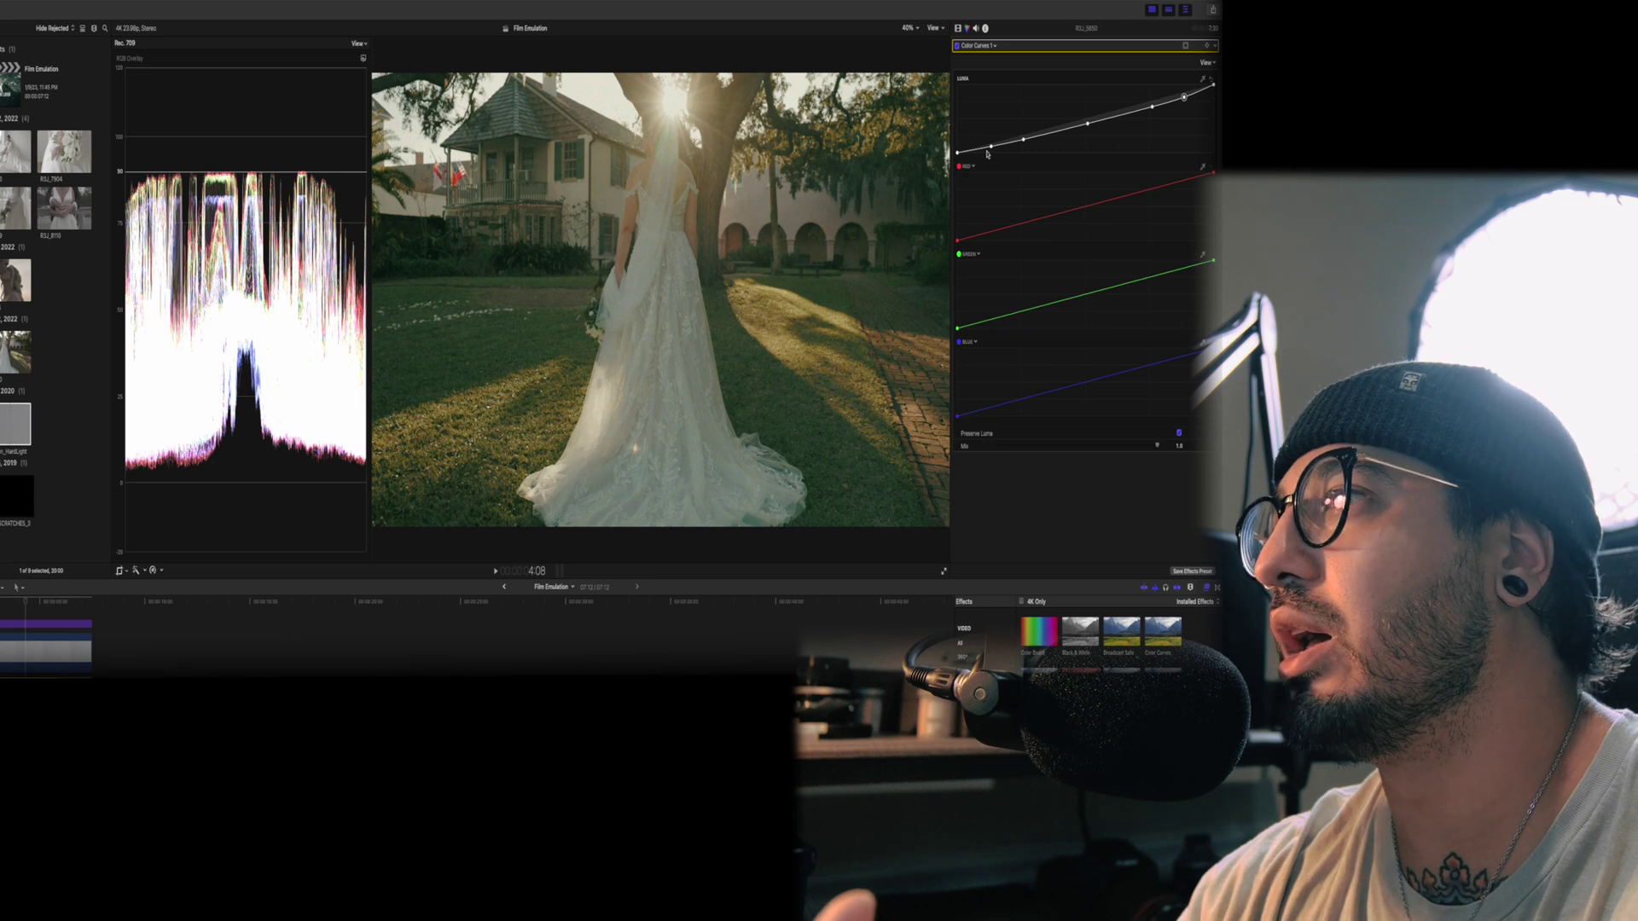
left_click(1023, 141)
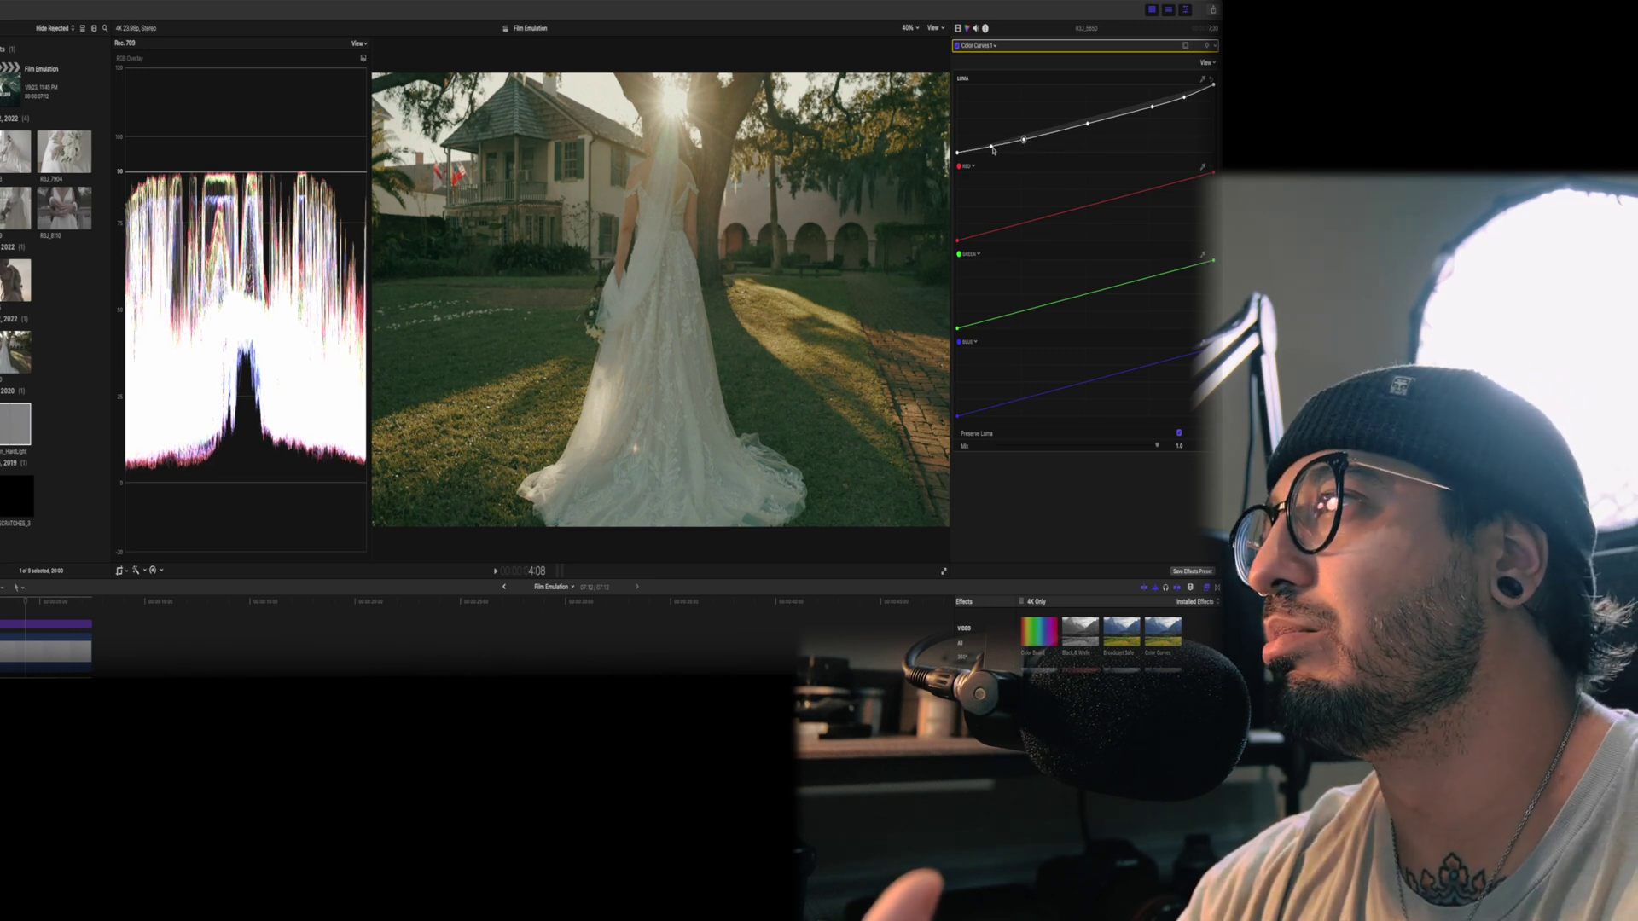
left_click(992, 148)
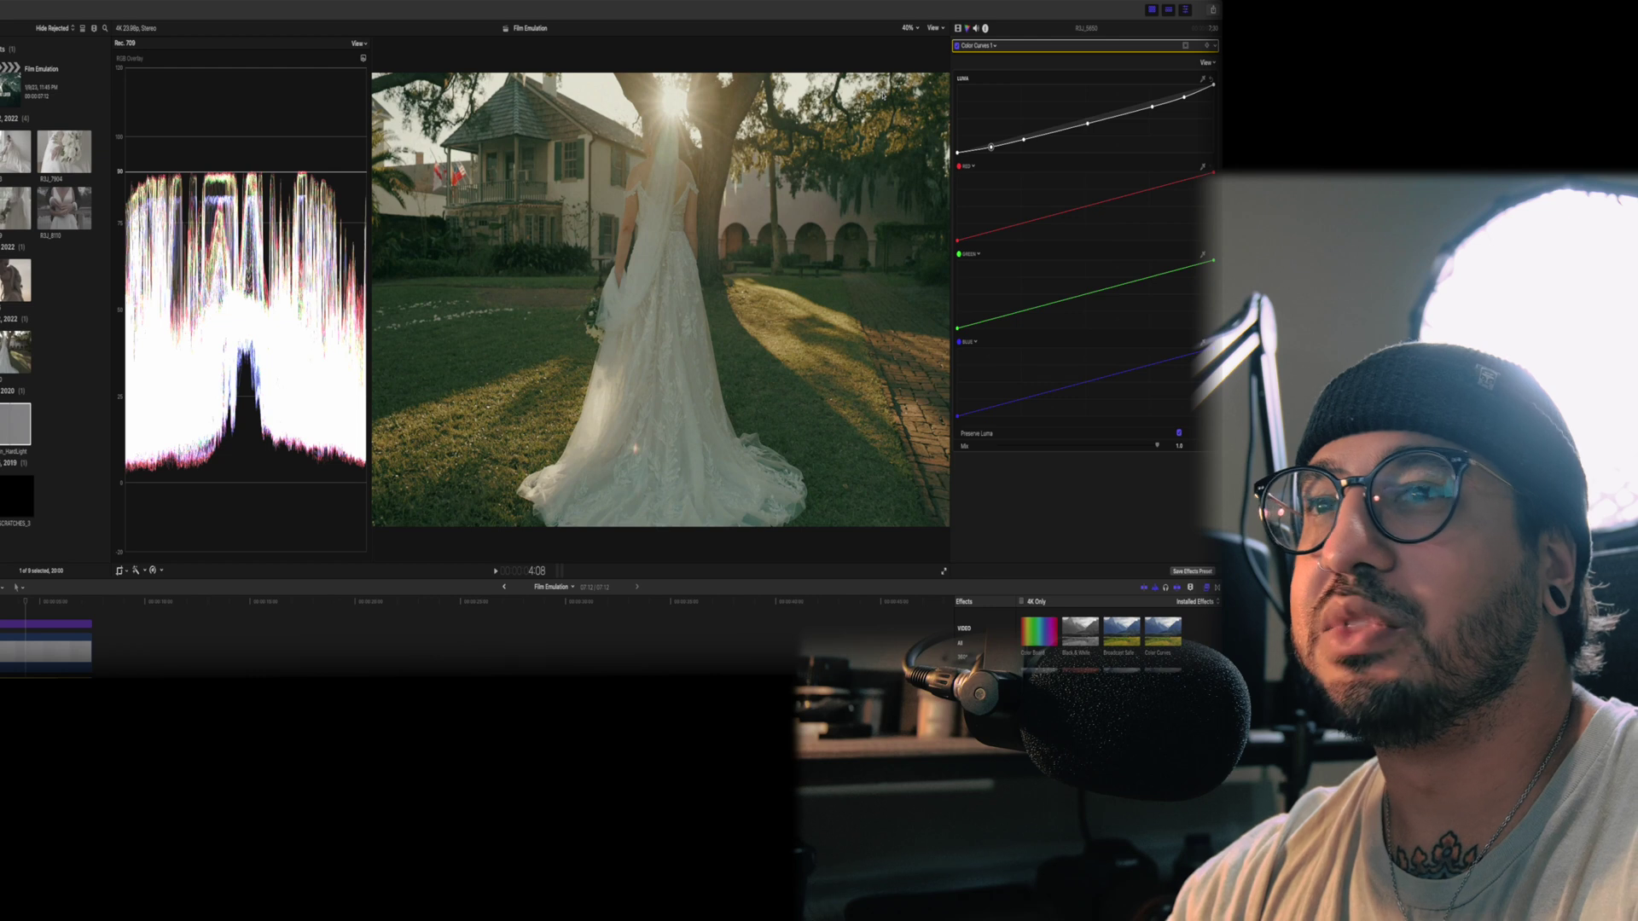
Step: Play back the graded bride clip and turn on its stabilization
key("space")
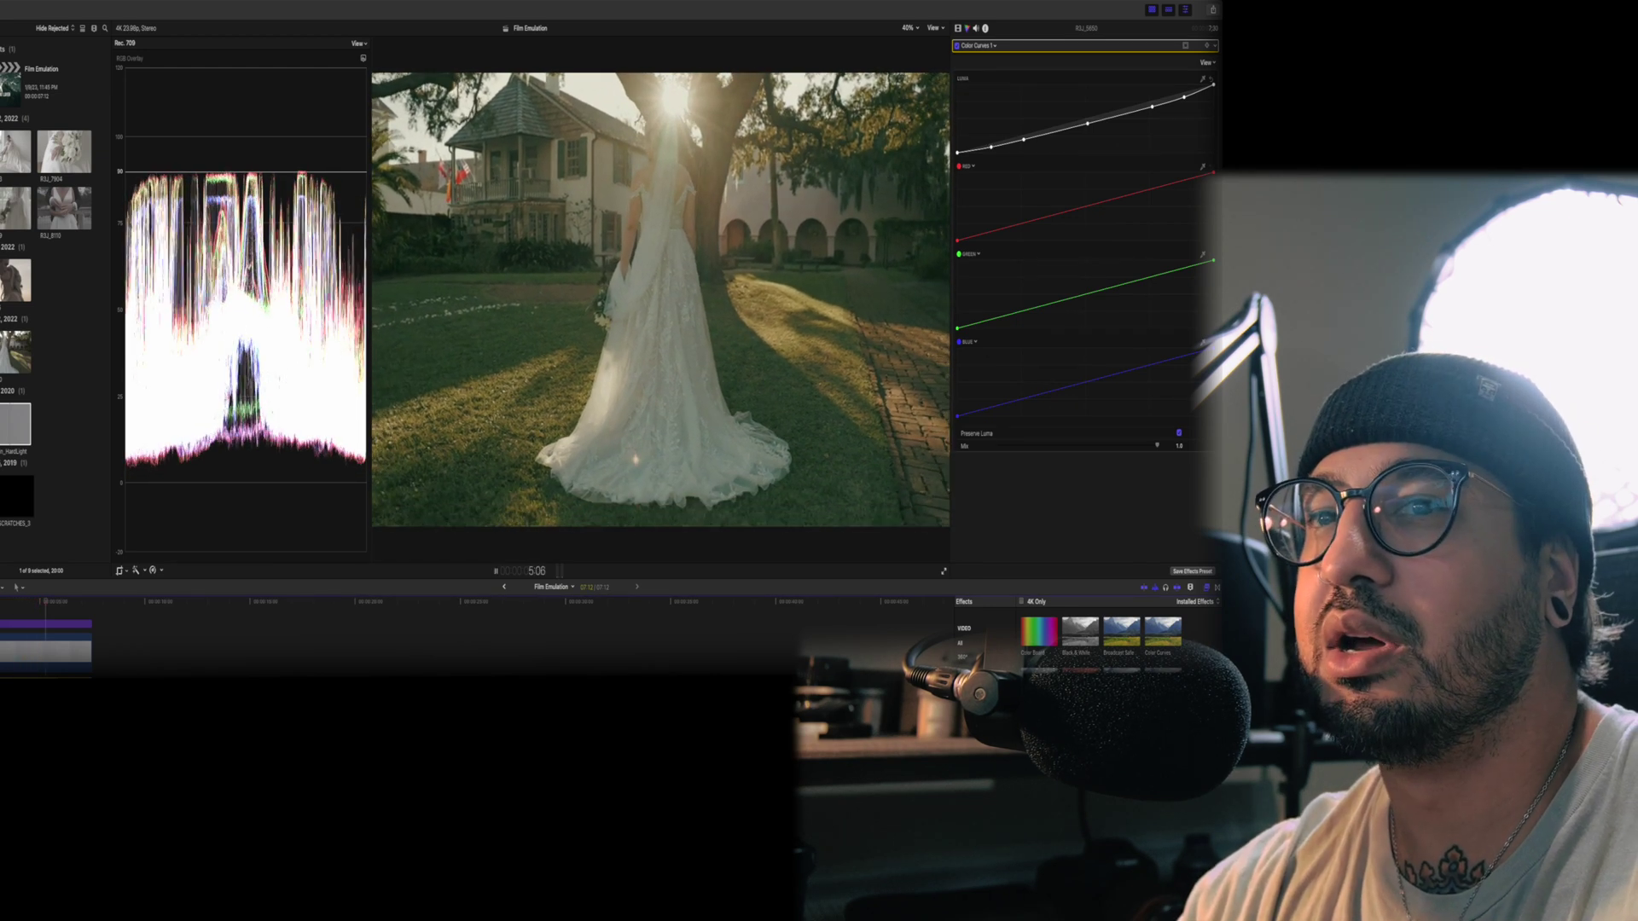
key("space")
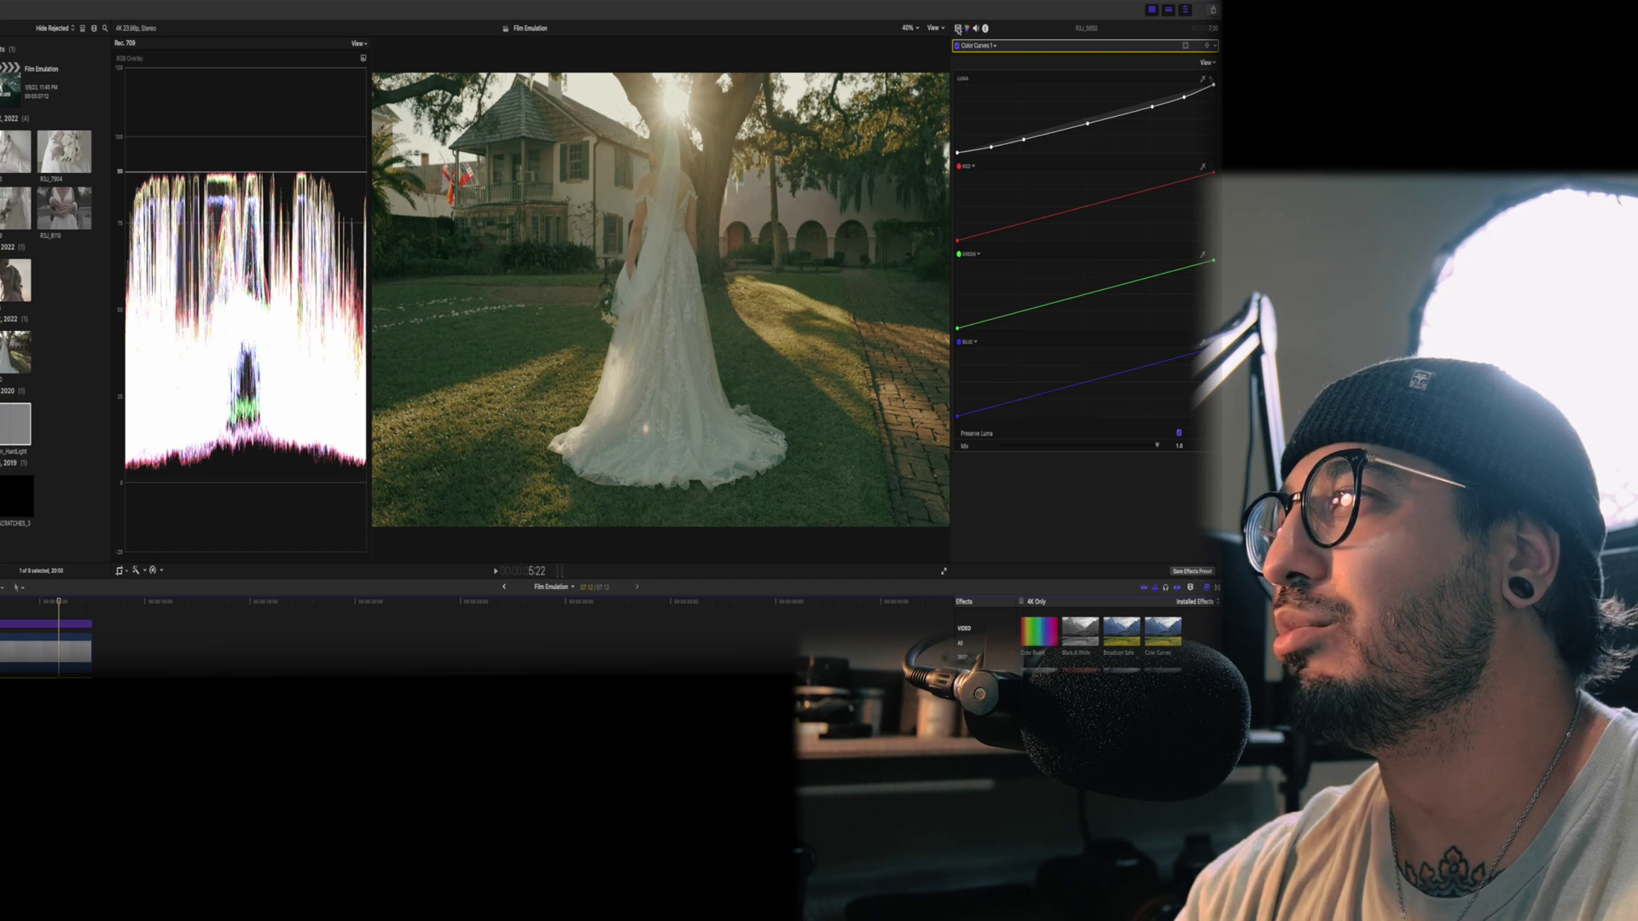
left_click(958, 29)
left_click(957, 332)
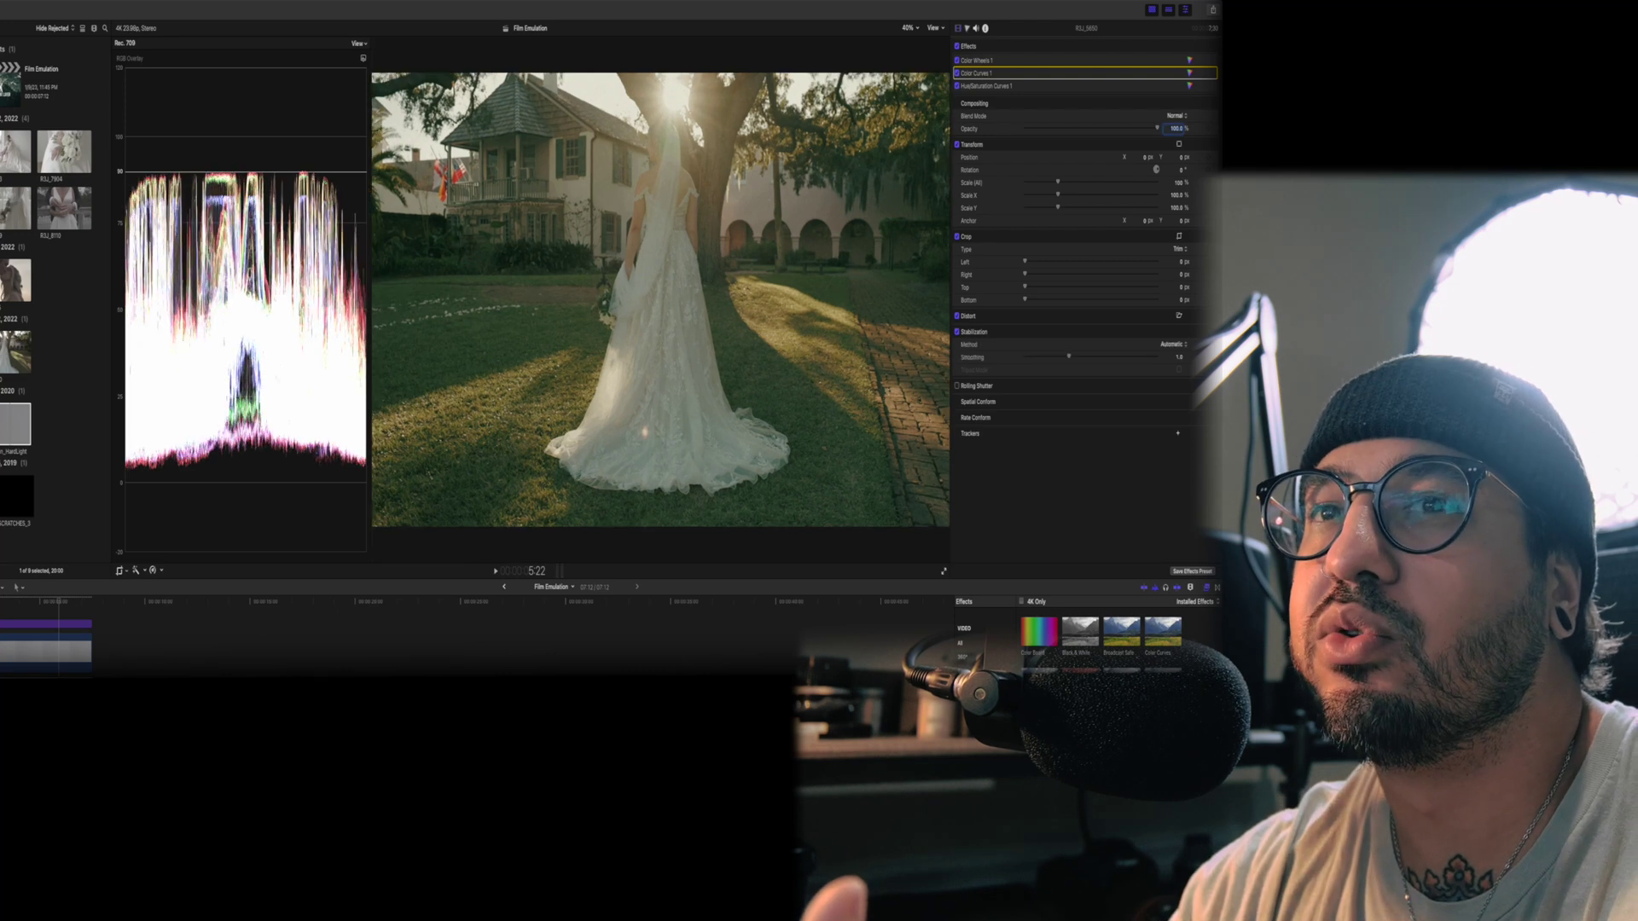
Step: Overlay DUST & SCRATCHES_3 on the bride clip, trim it to the clip's end, set its blend mode to Add, and preview it
left_click(14, 494)
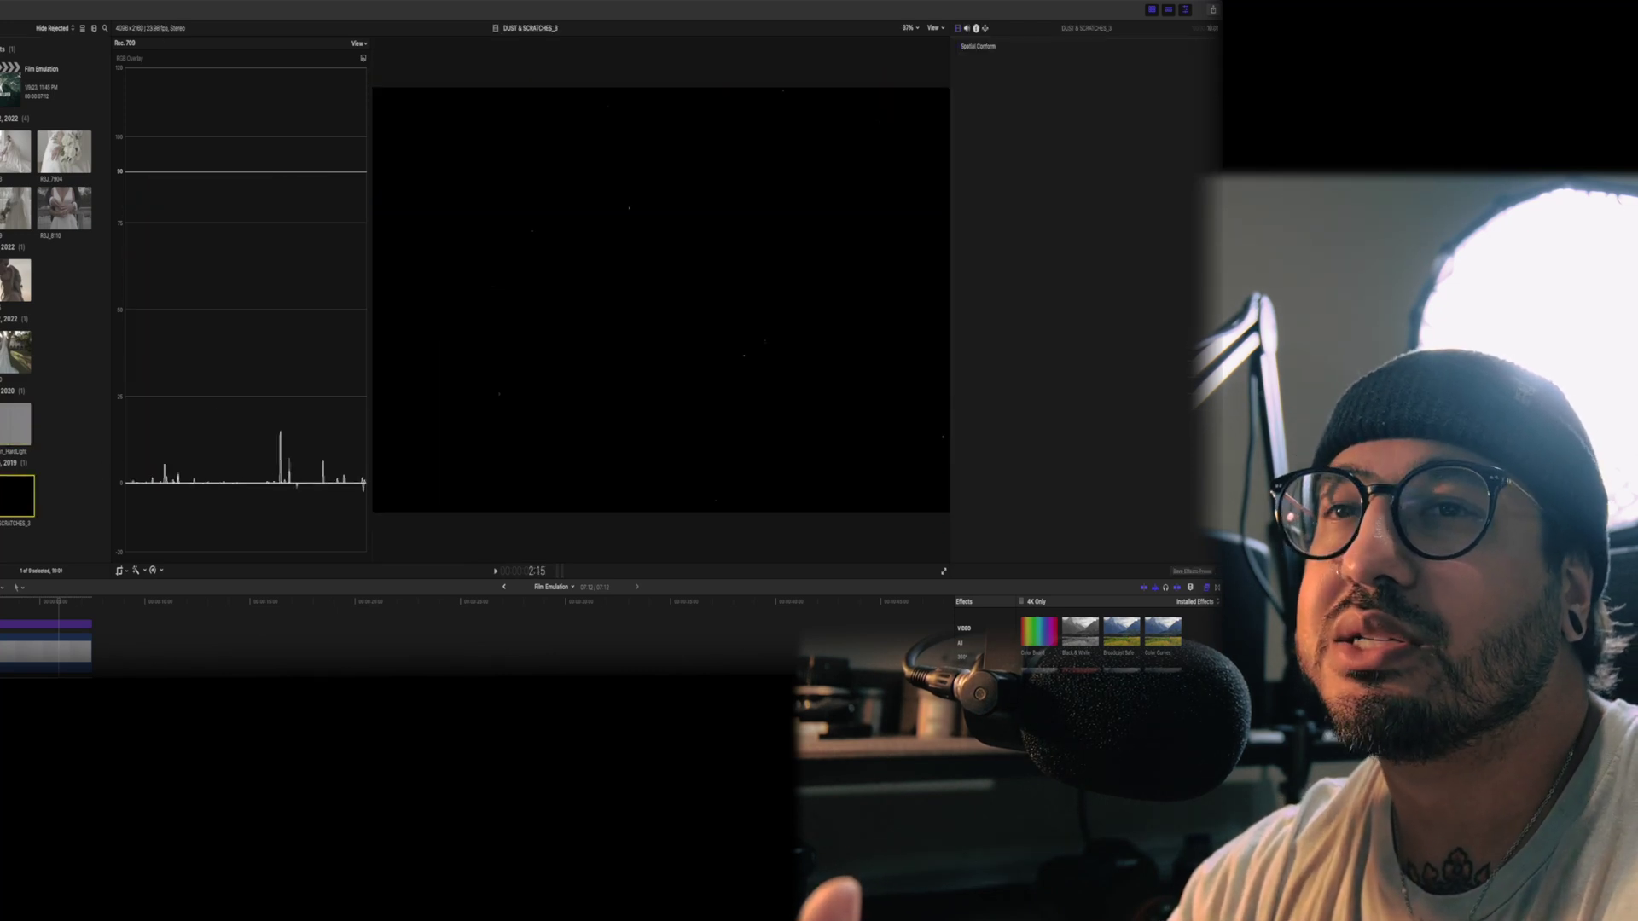
left_click_drag(12, 493, 0, 619)
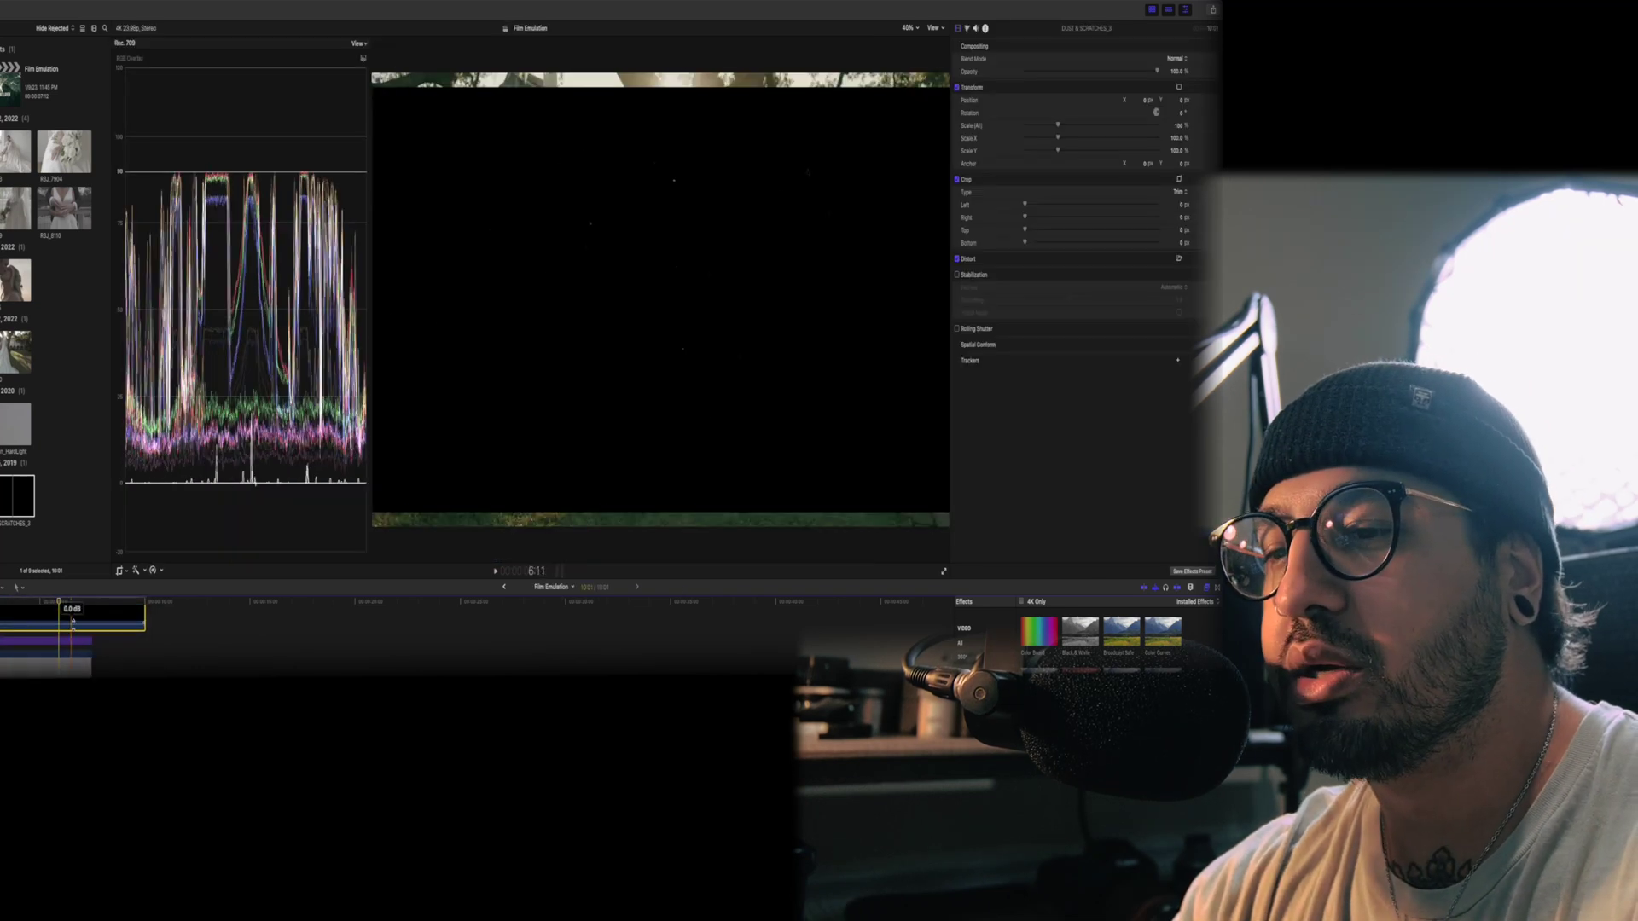
key("alt+]")
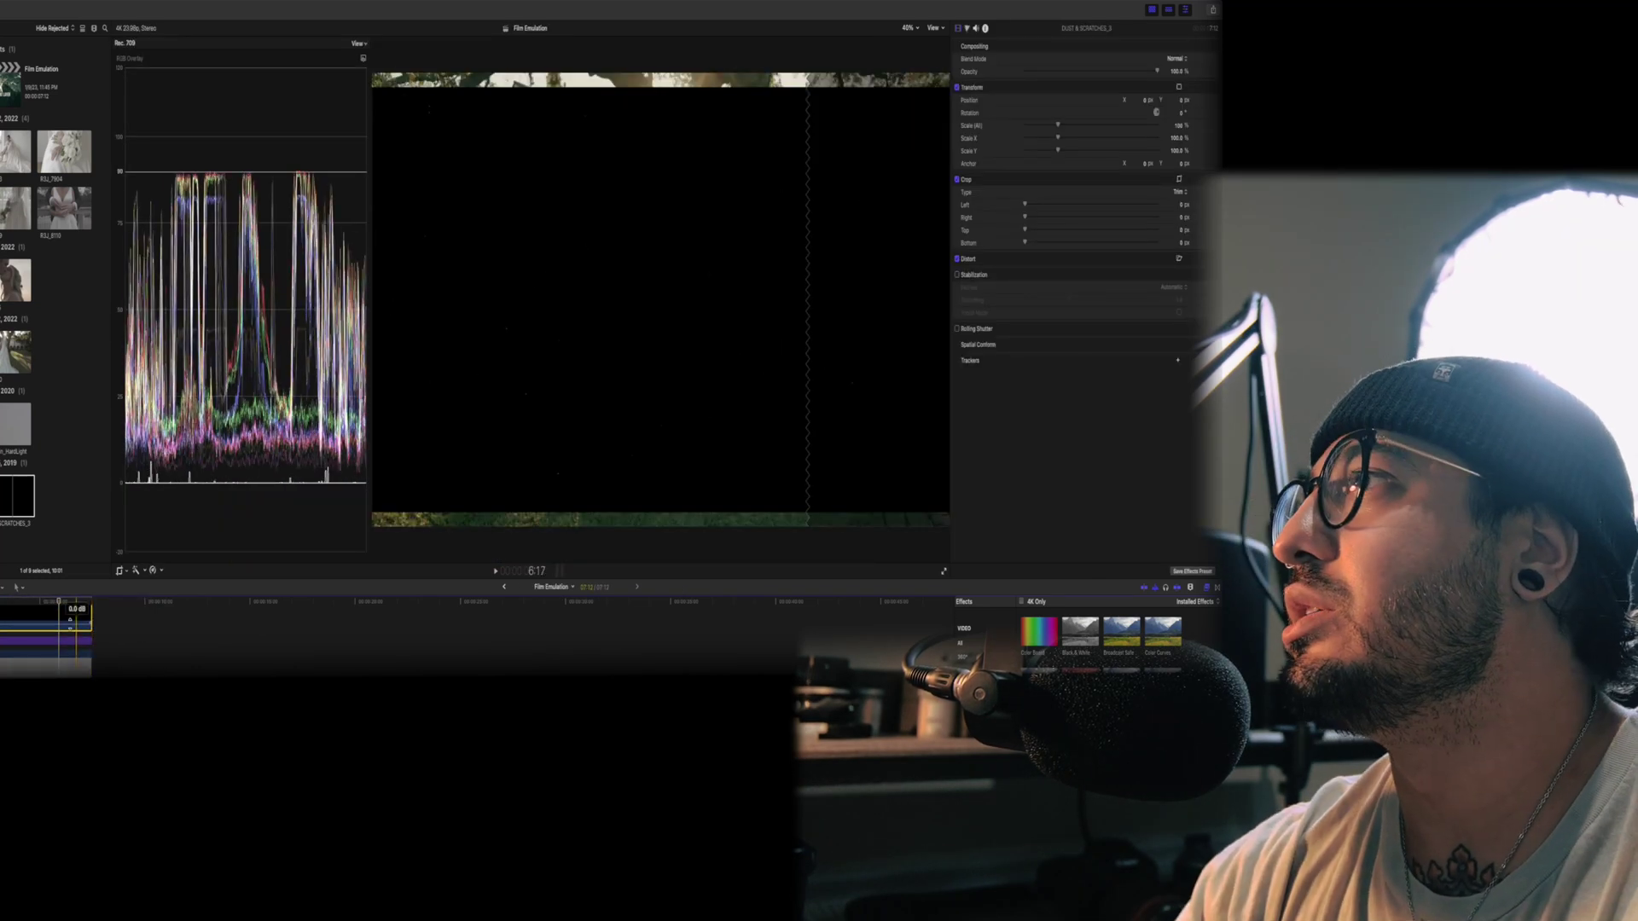
left_click(1176, 58)
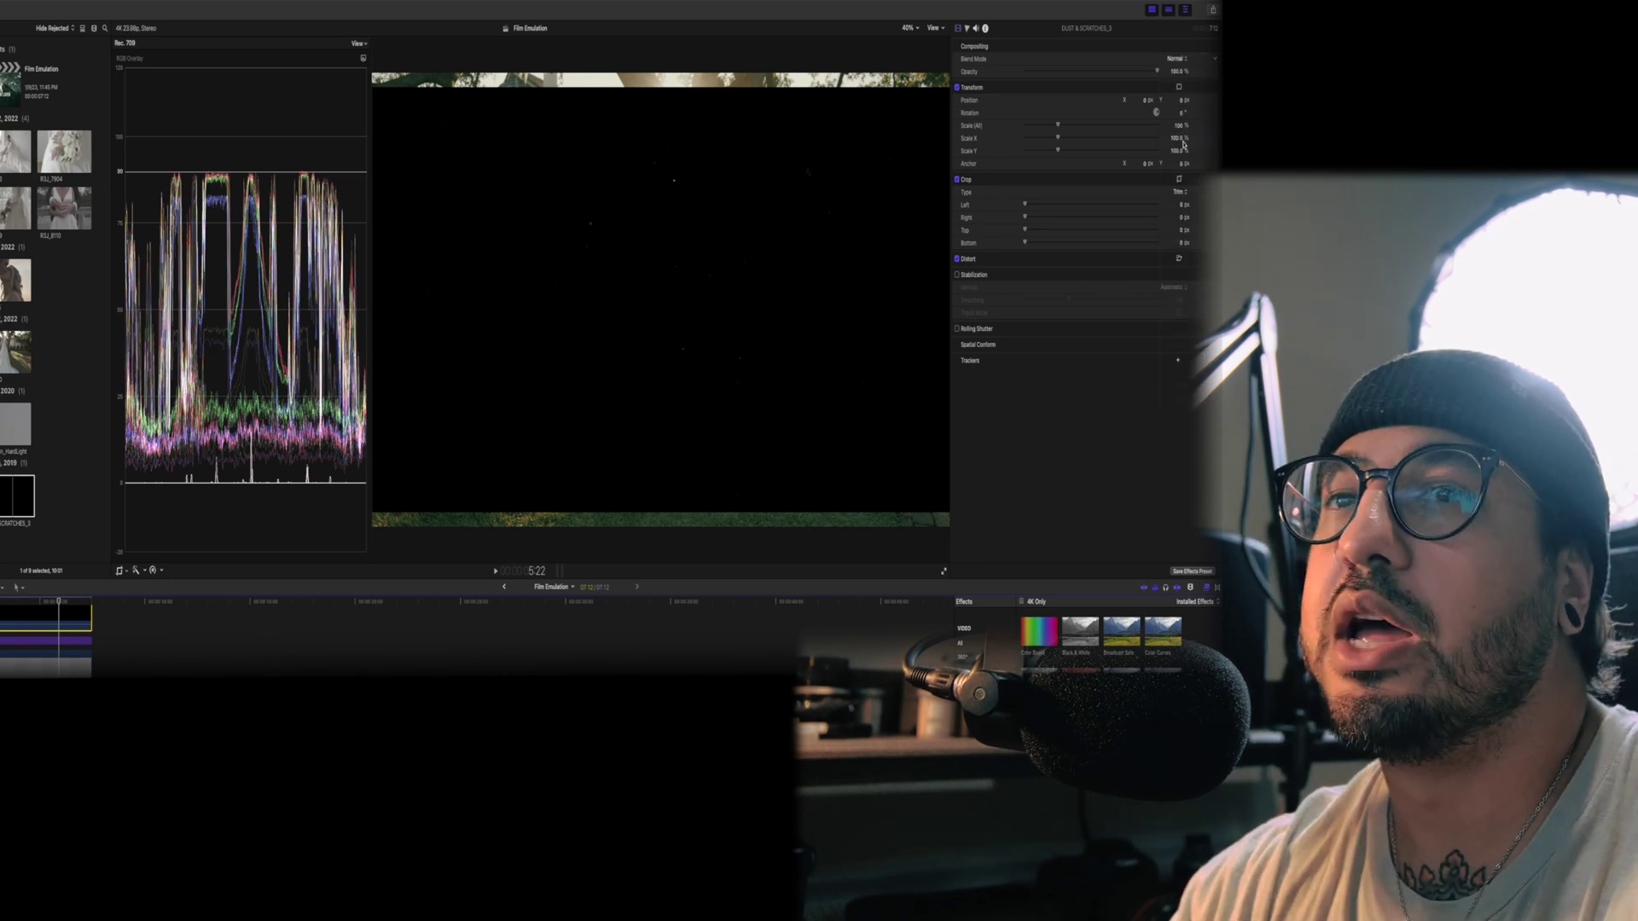
left_click(1181, 141)
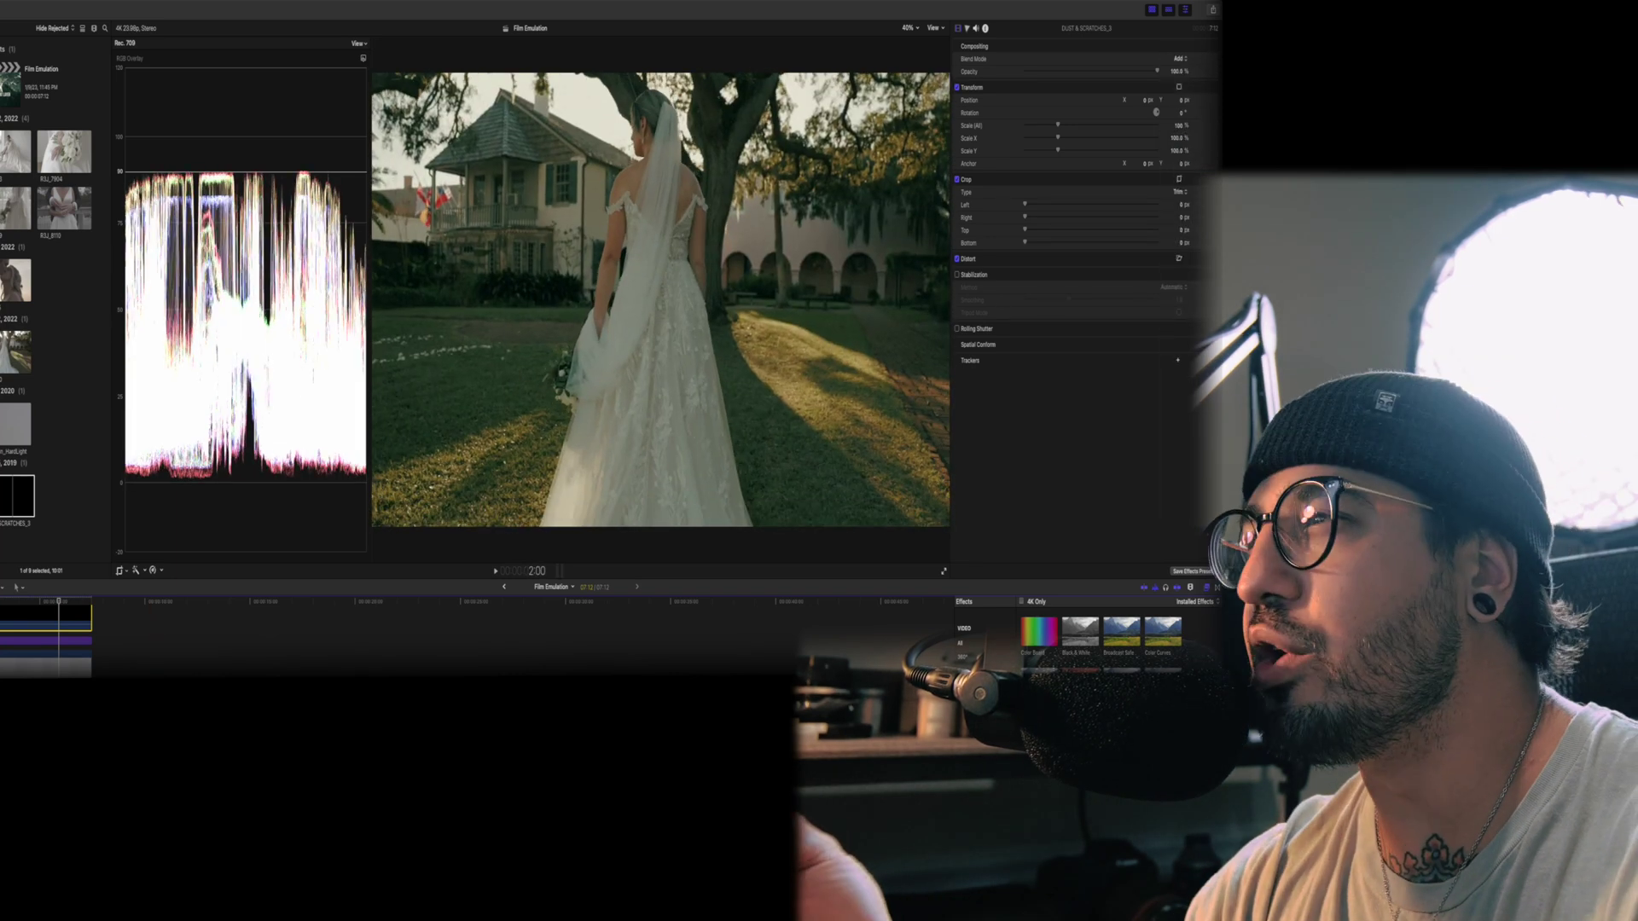
key("space")
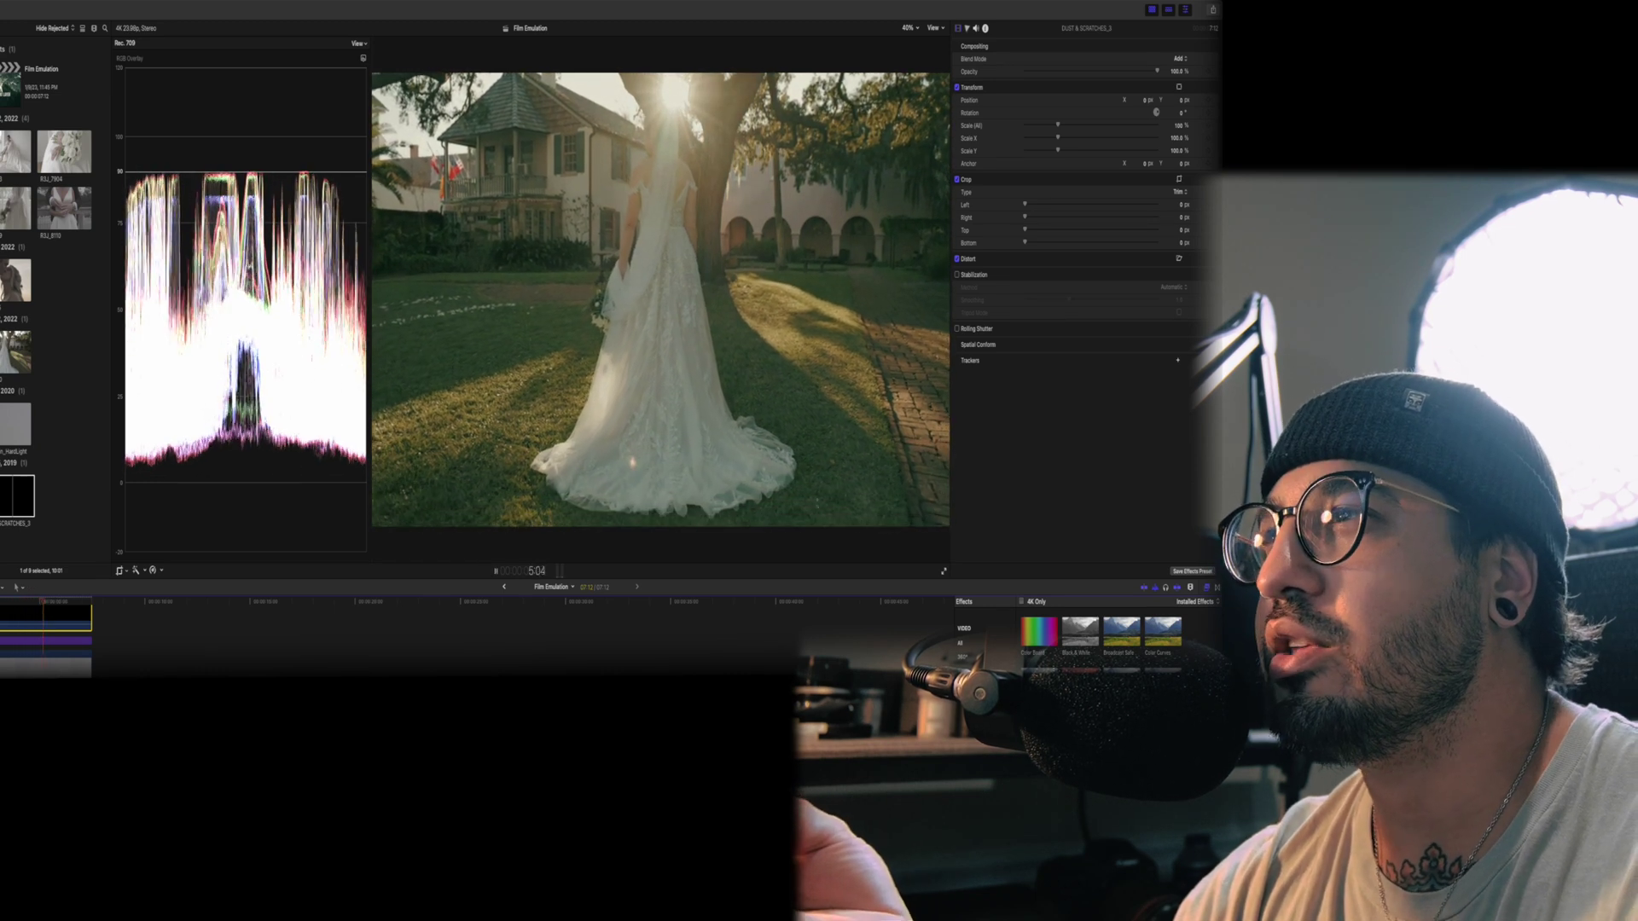
key("space")
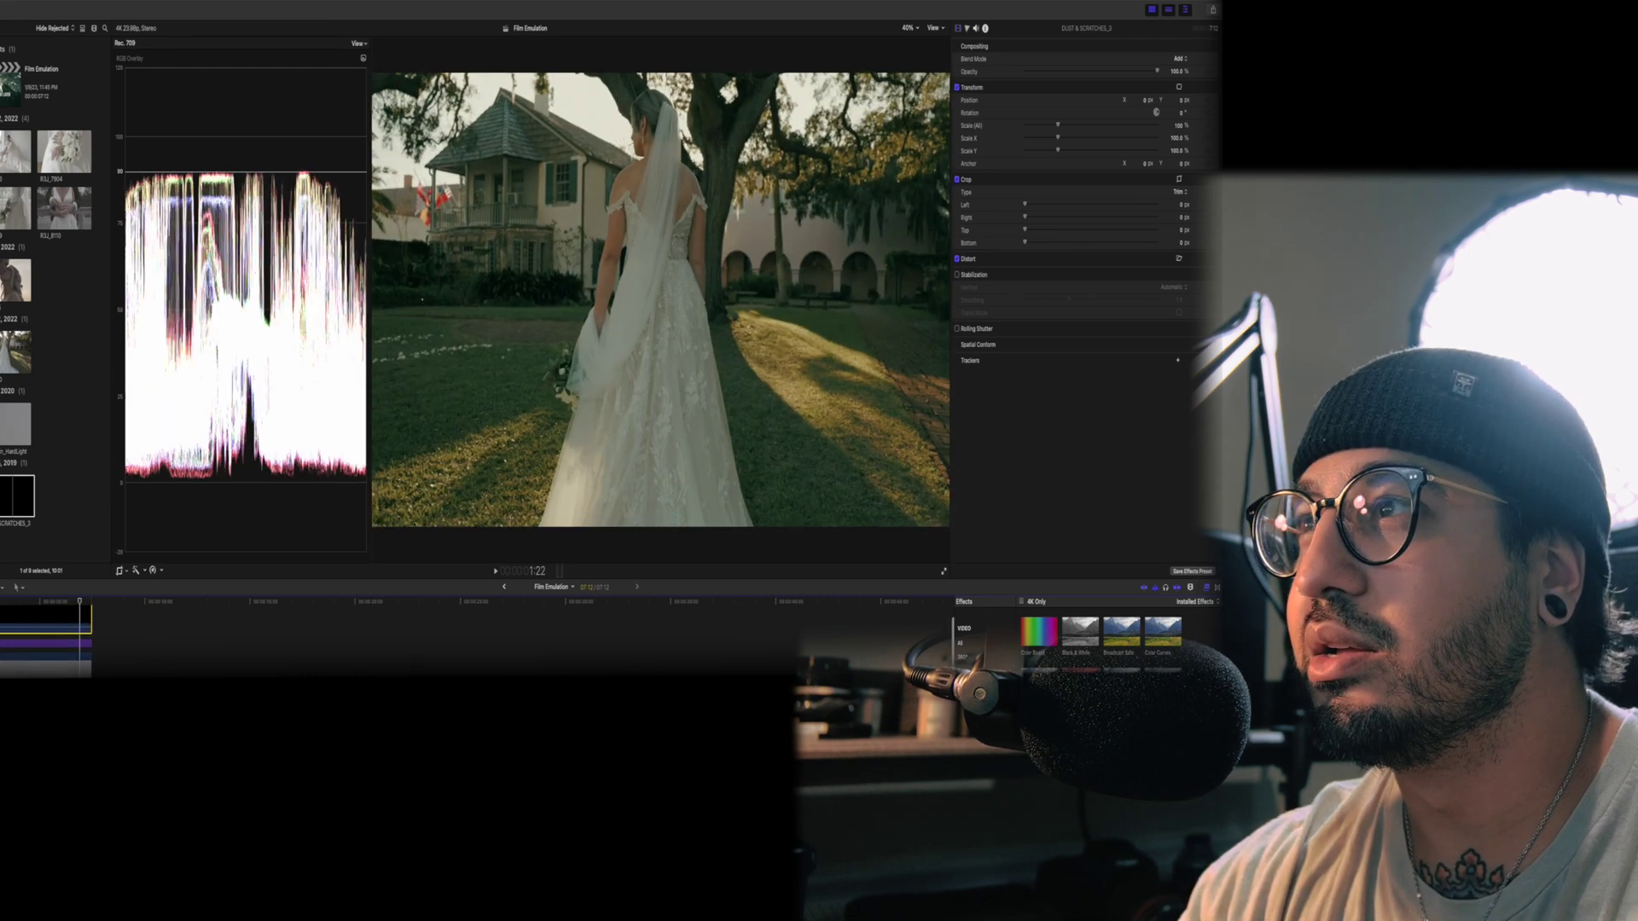
Step: Set the ungraded couple clip's Camera LUT to the second Clog3_Rec709-WideDR_709 variant among the custom LUTs
left_click(138, 635)
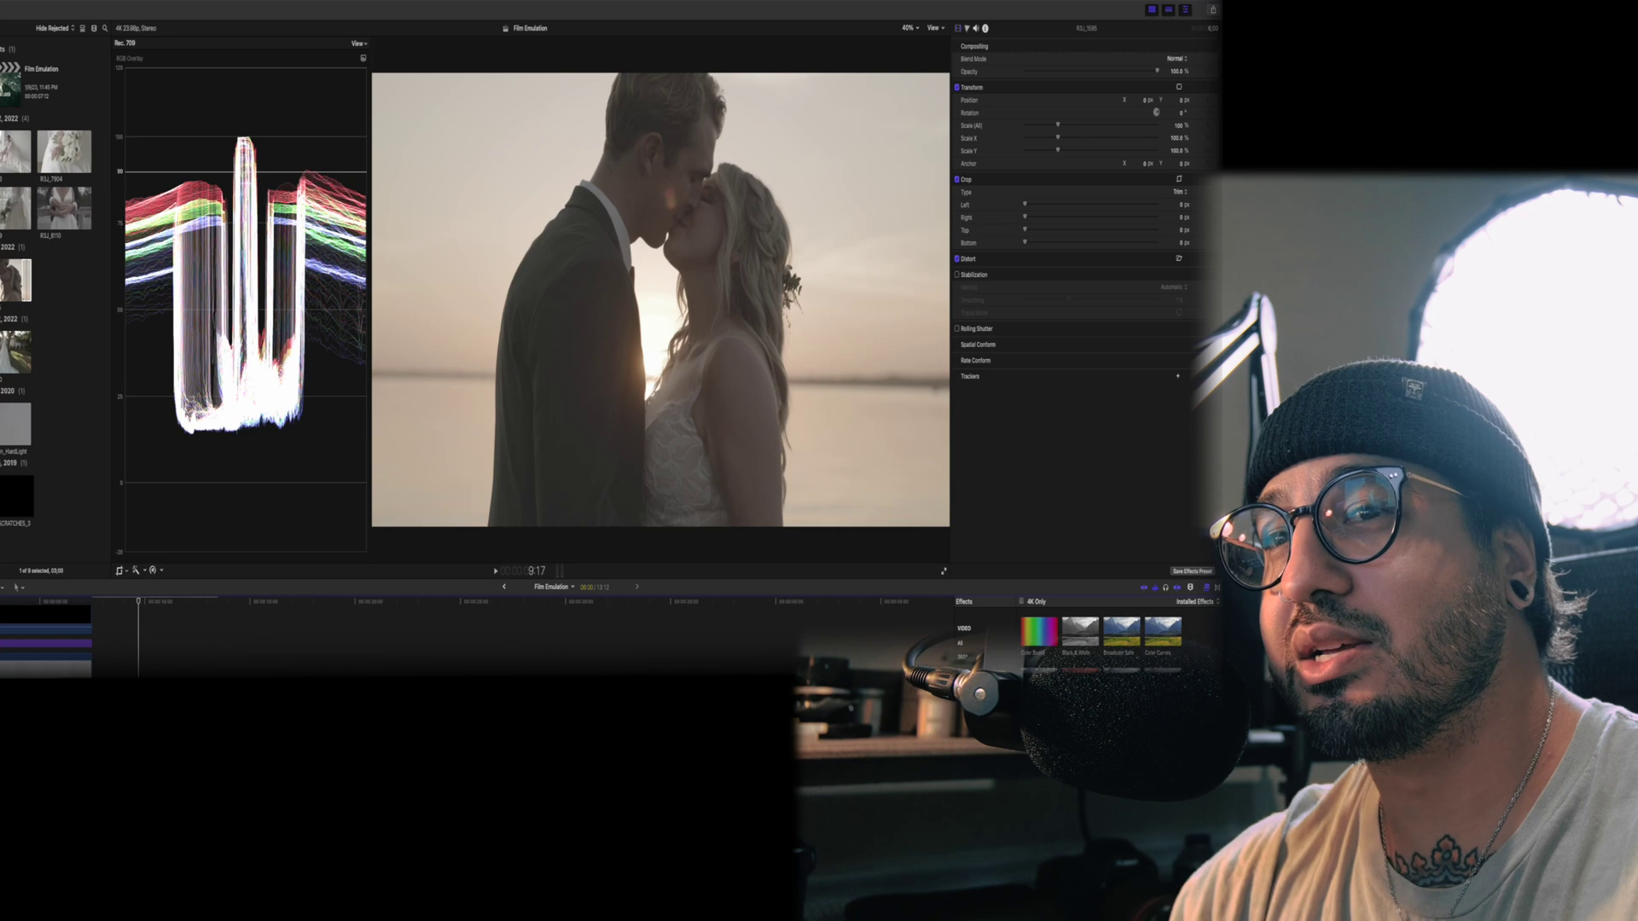
left_click(98, 669)
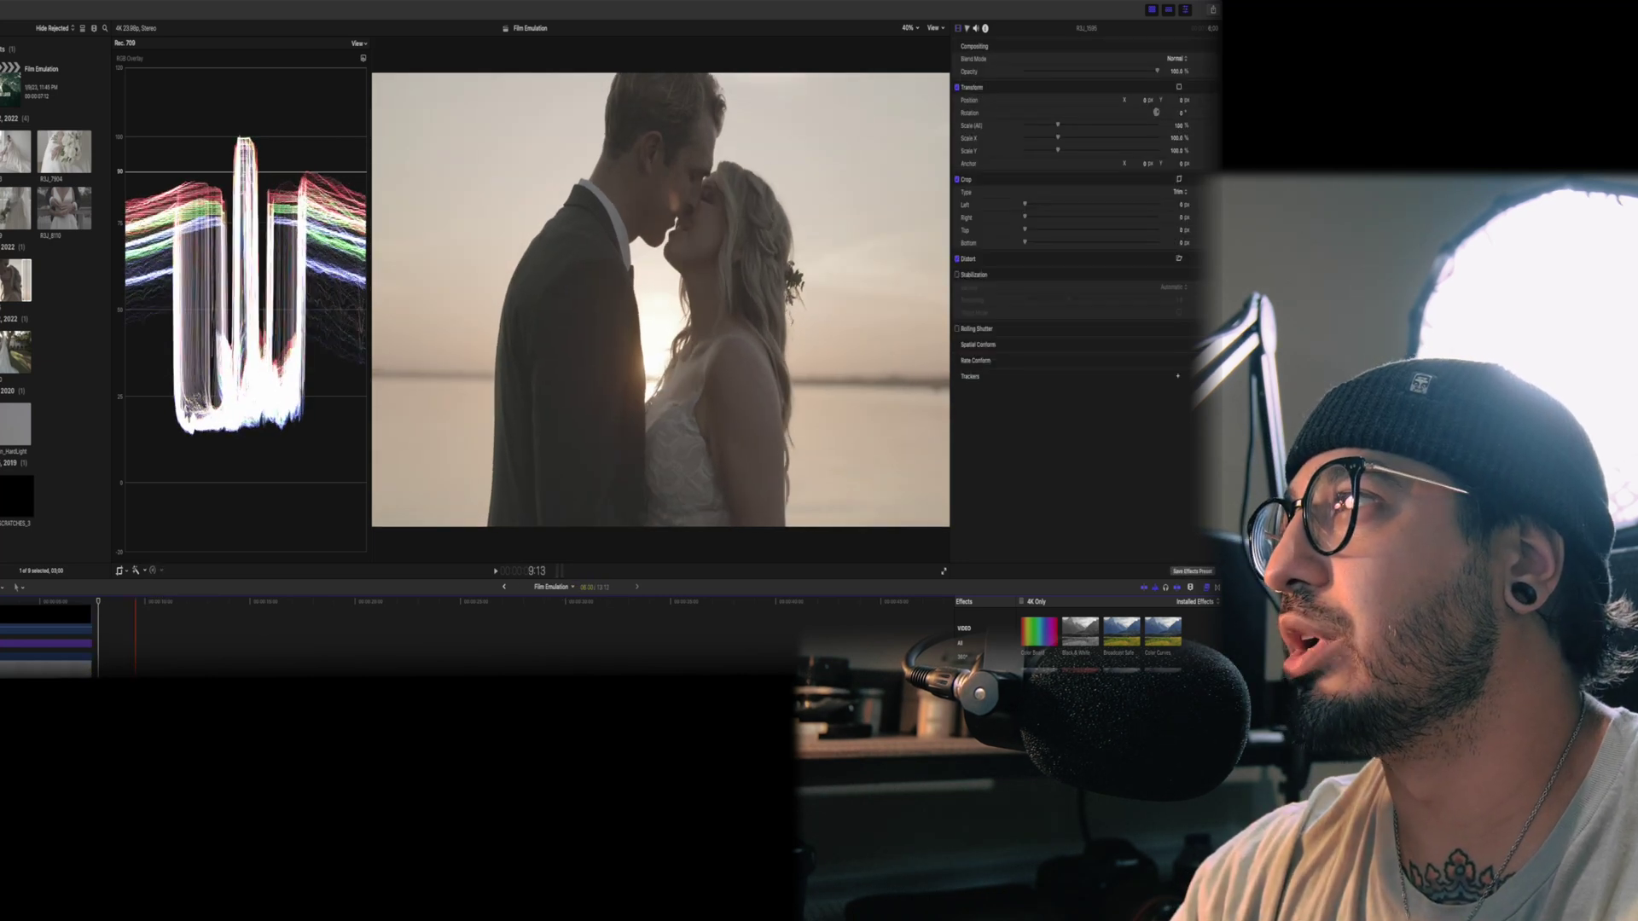
left_click(984, 29)
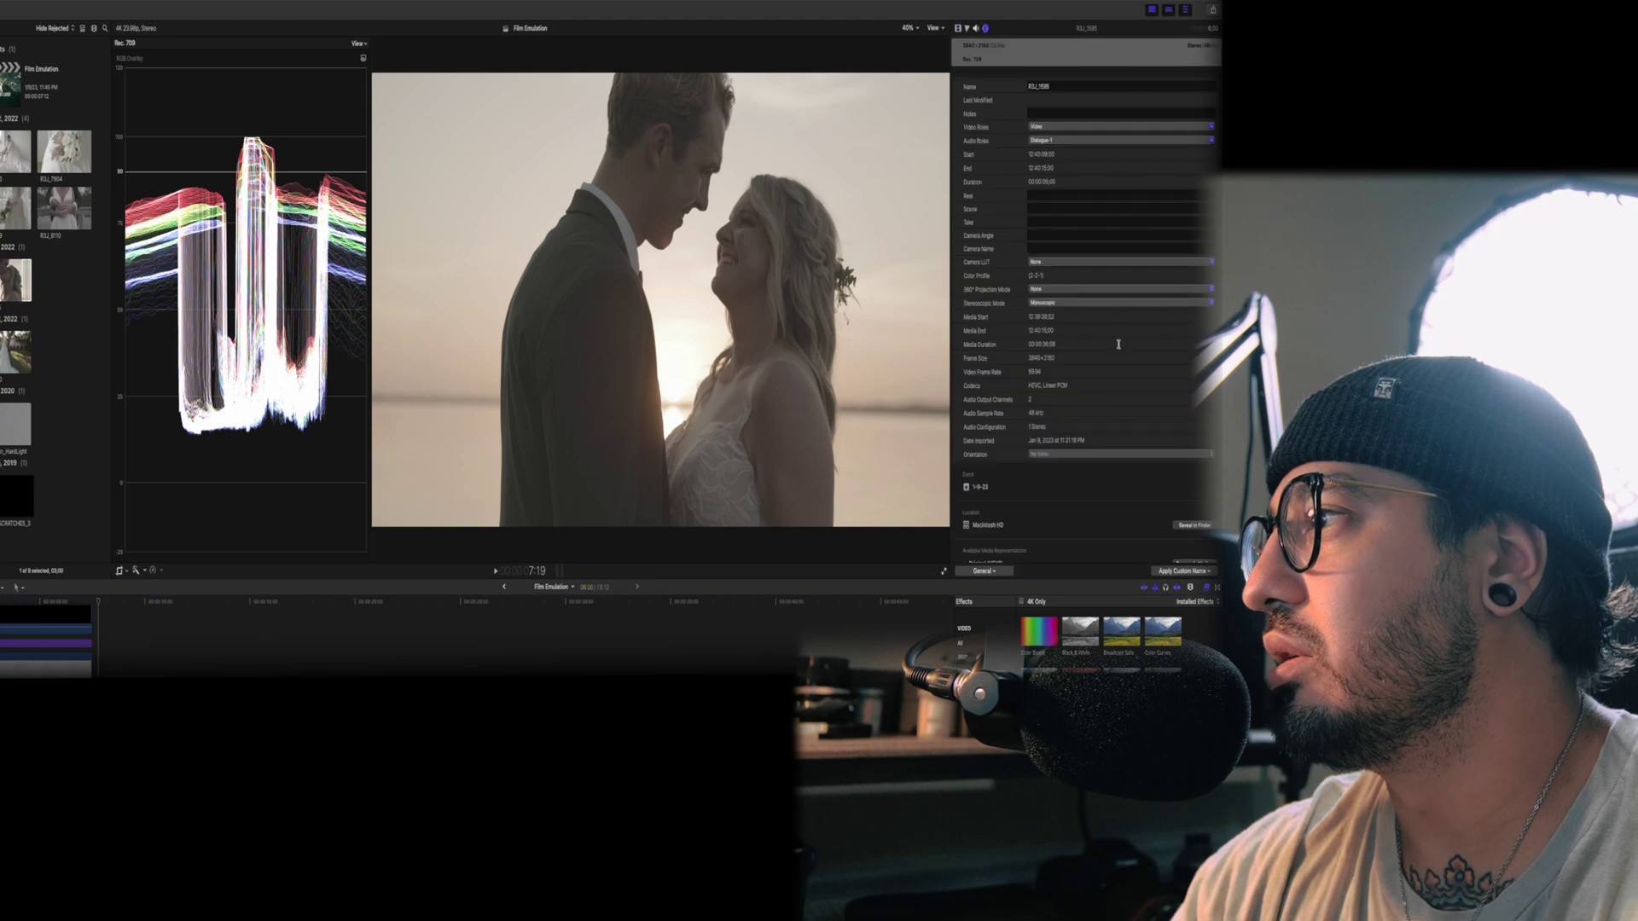
left_click(1091, 267)
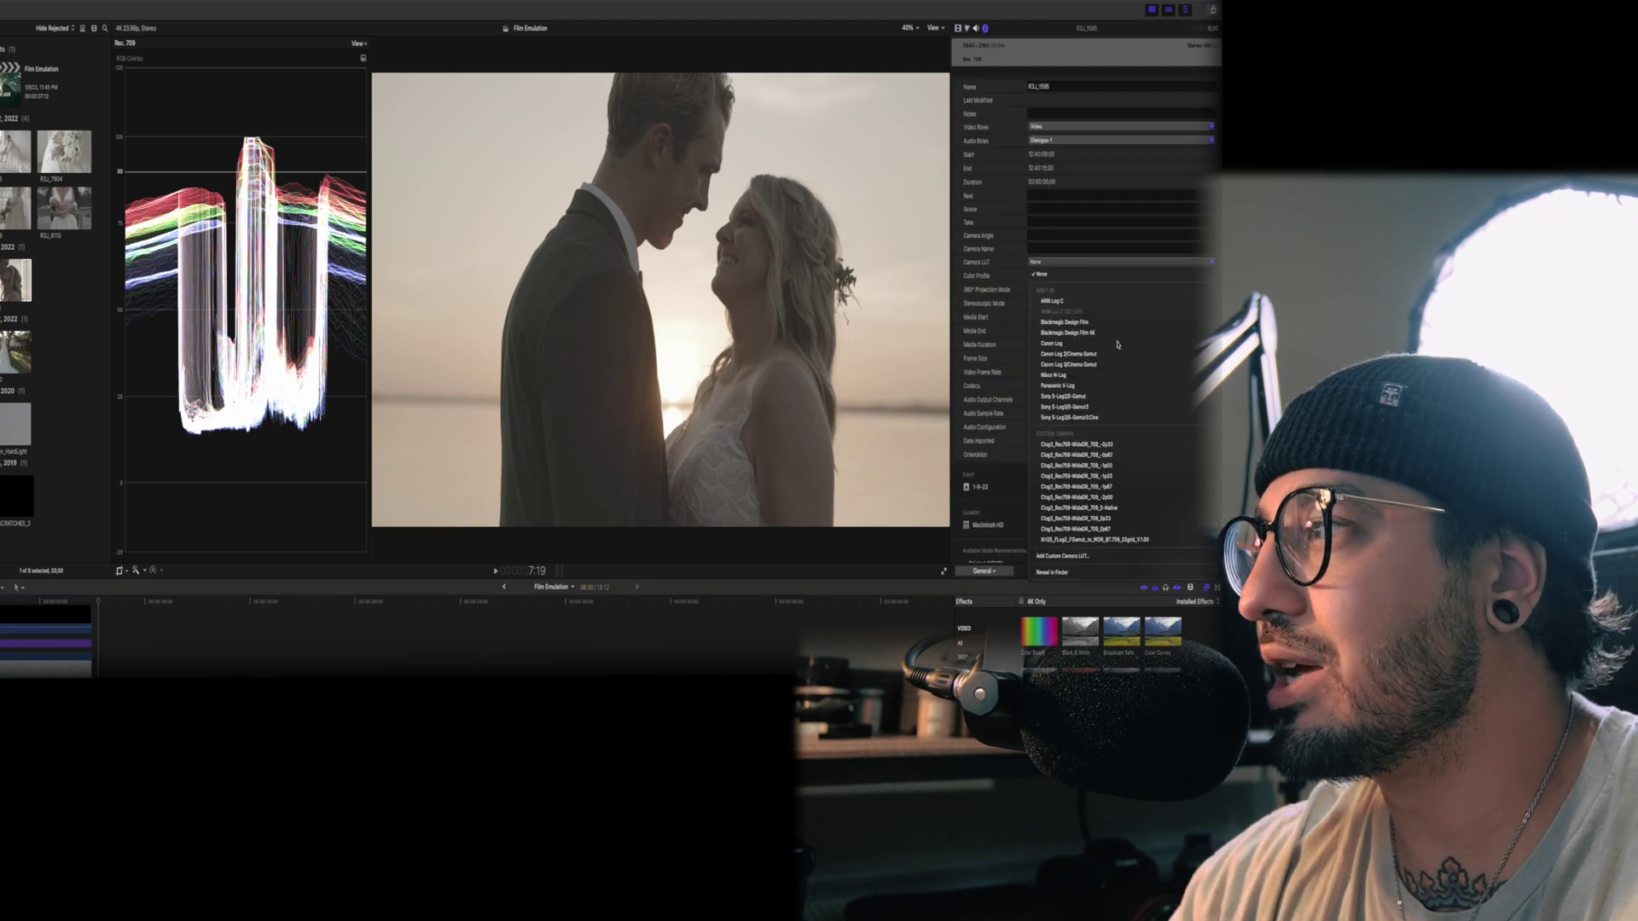
left_click(1135, 467)
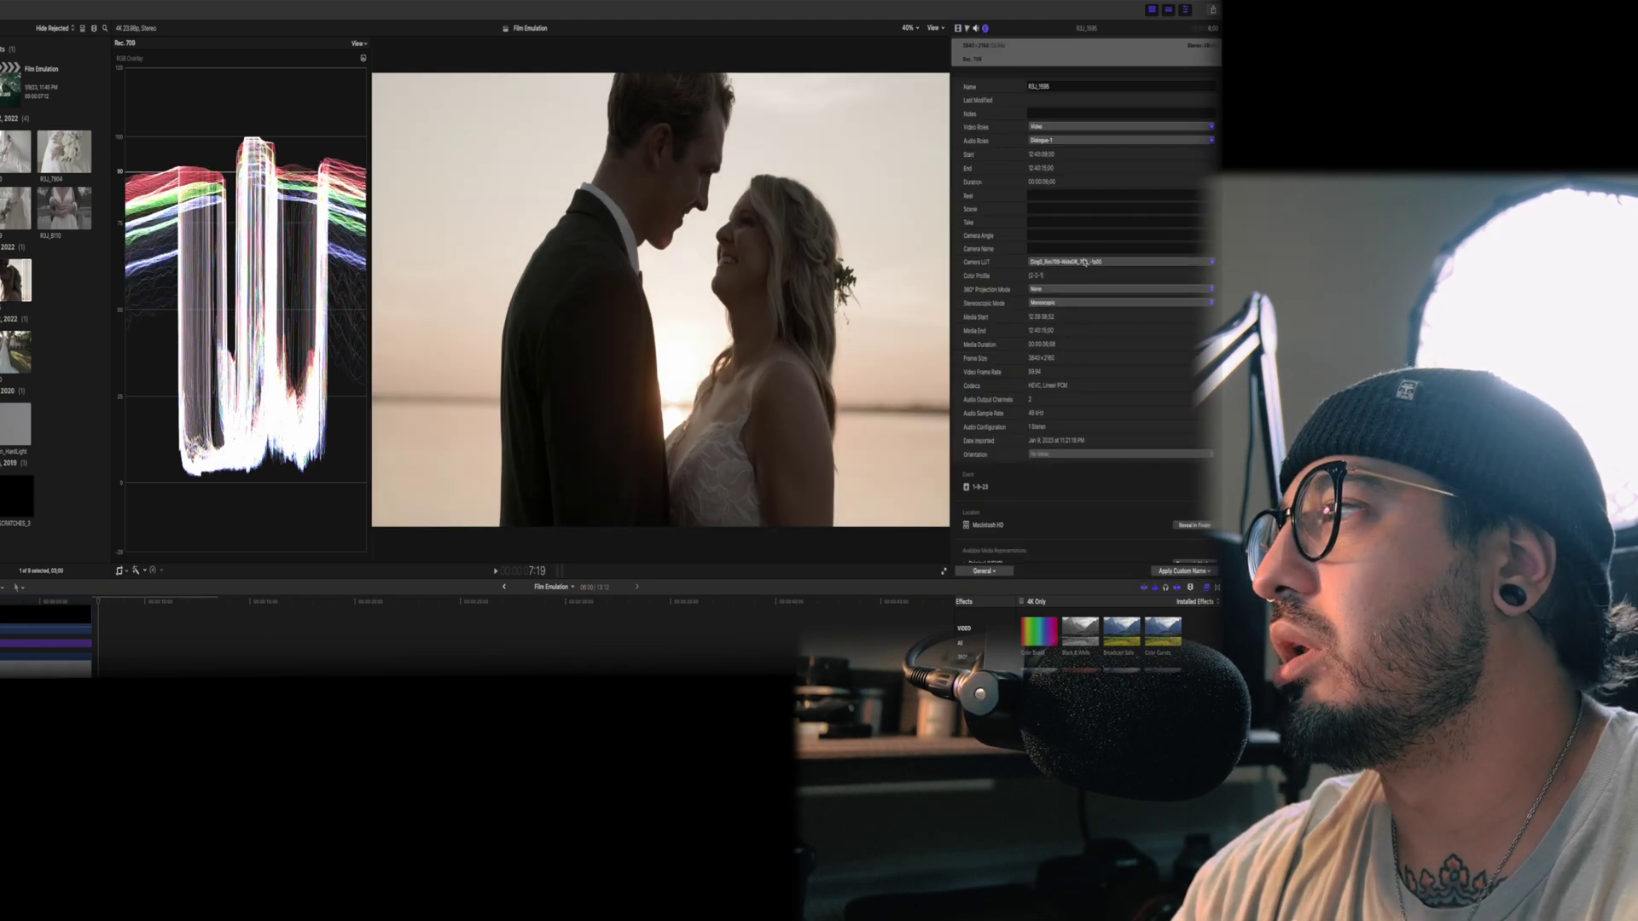
left_click(1085, 262)
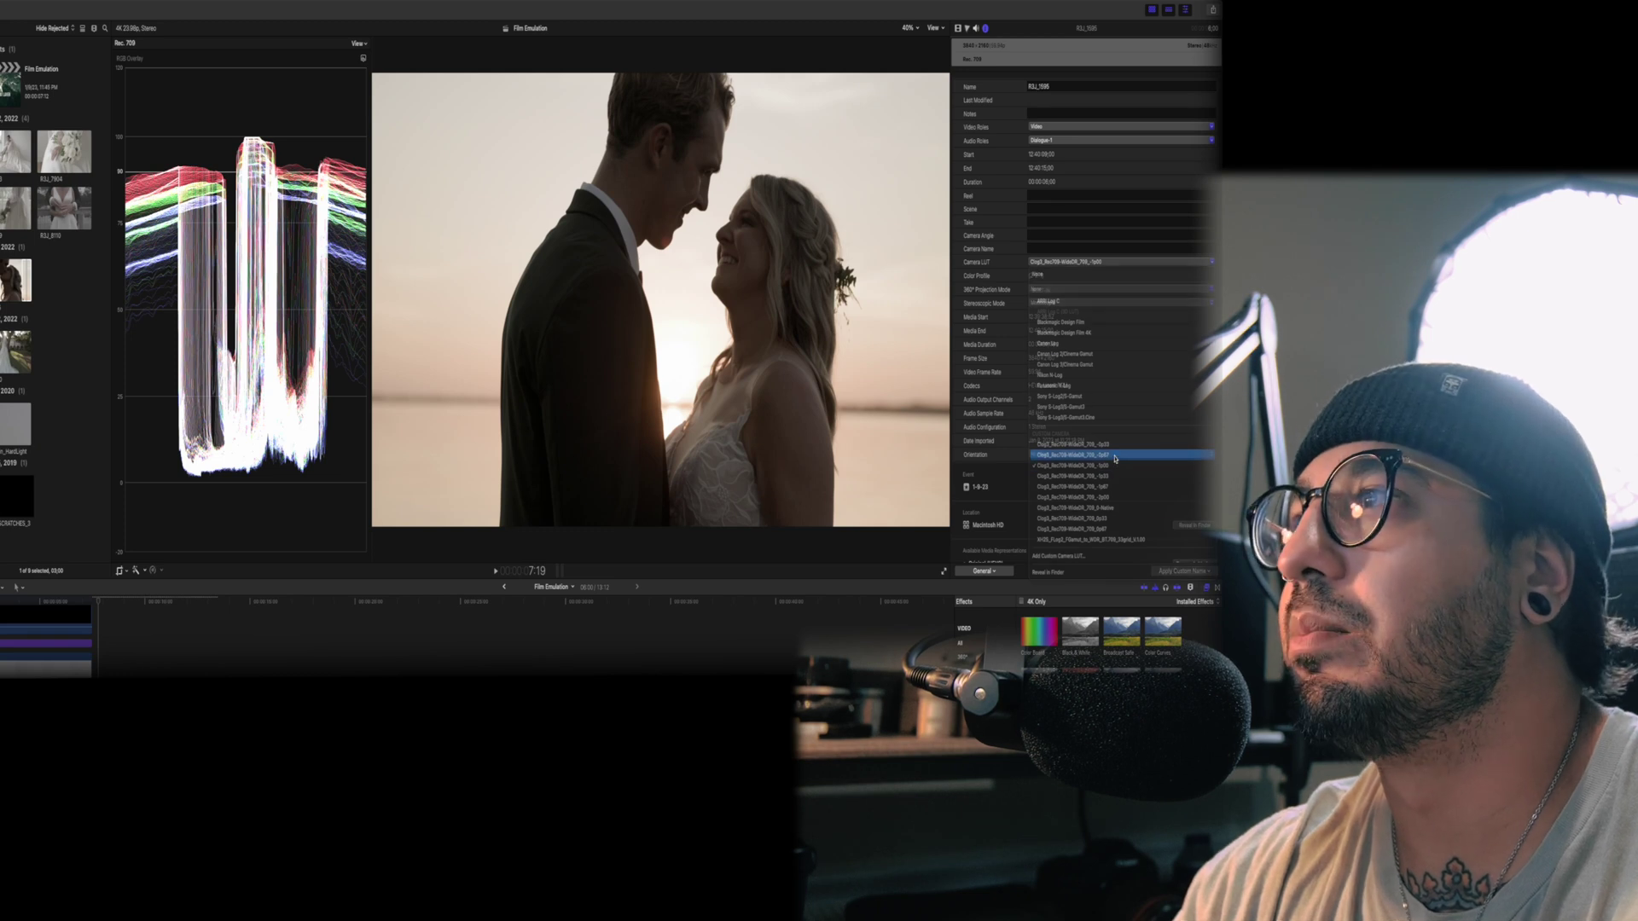
left_click(1115, 456)
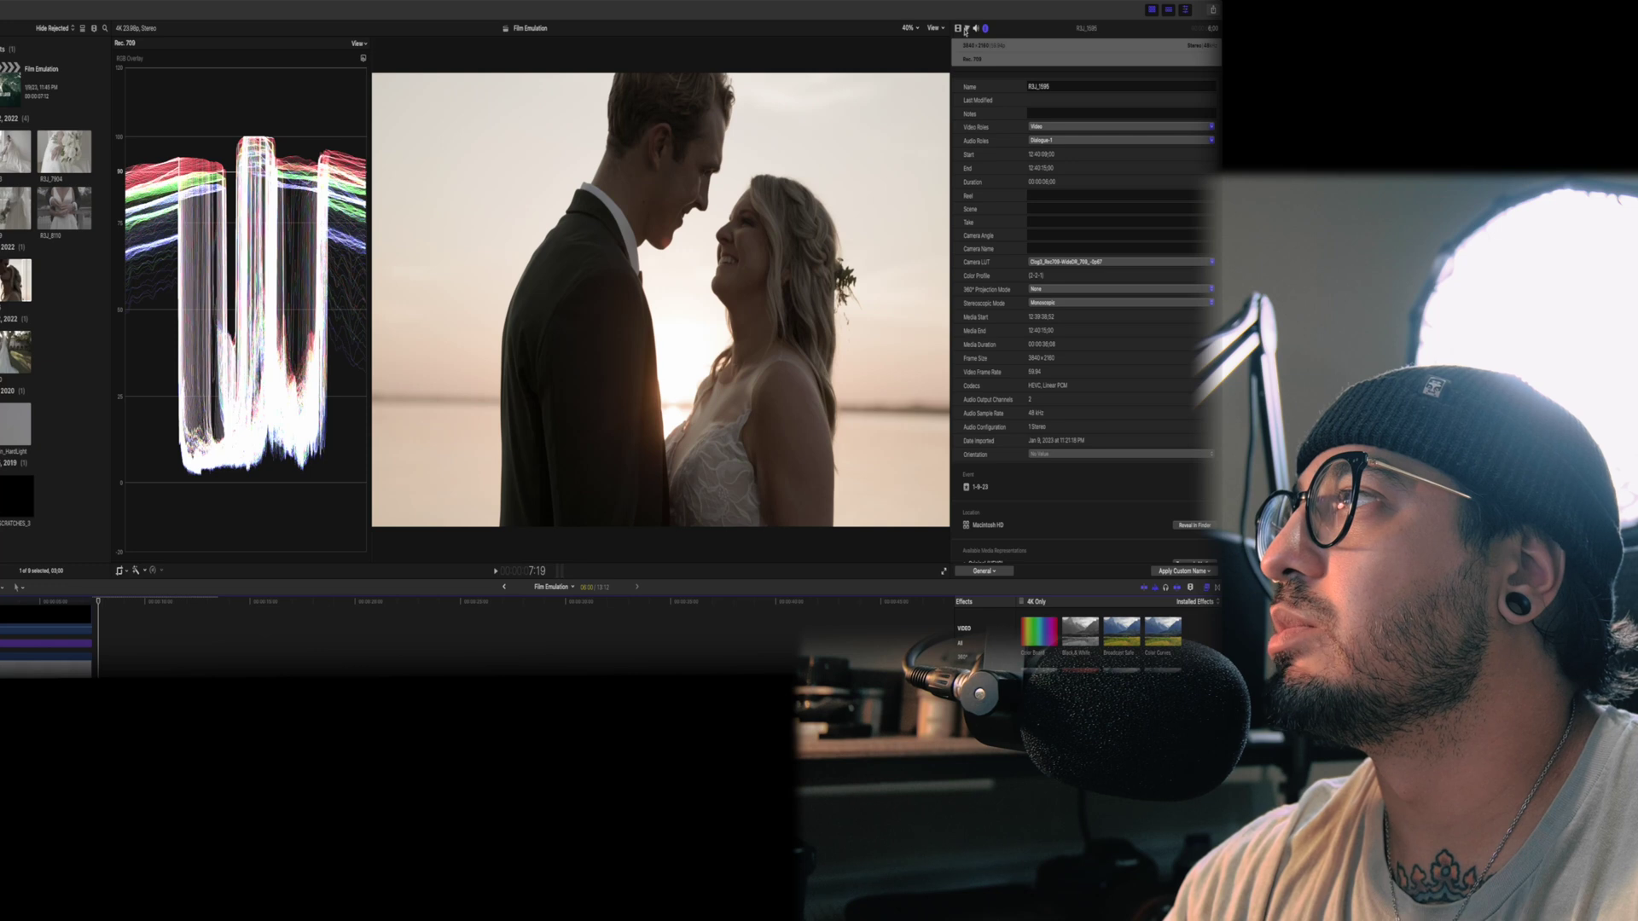
Step: Raise the couple clip's global saturation and fine-tune its midtone brightness in Color Wheels 1
left_click(966, 30)
left_click_drag(1062, 100, 1064, 103)
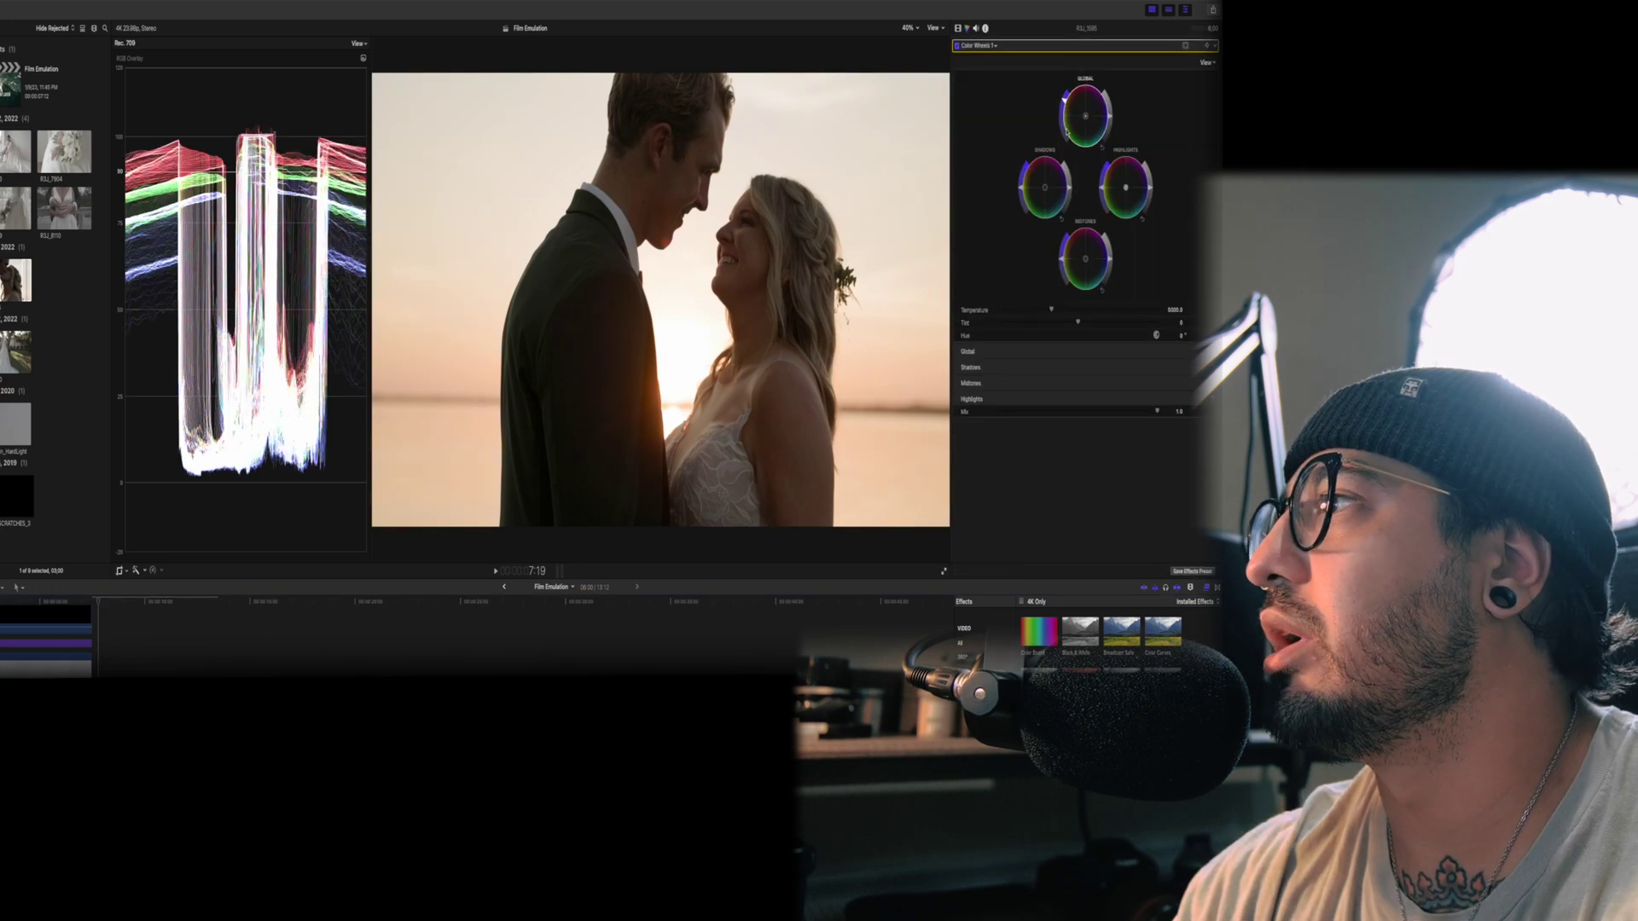
left_click_drag(1111, 250, 1110, 253)
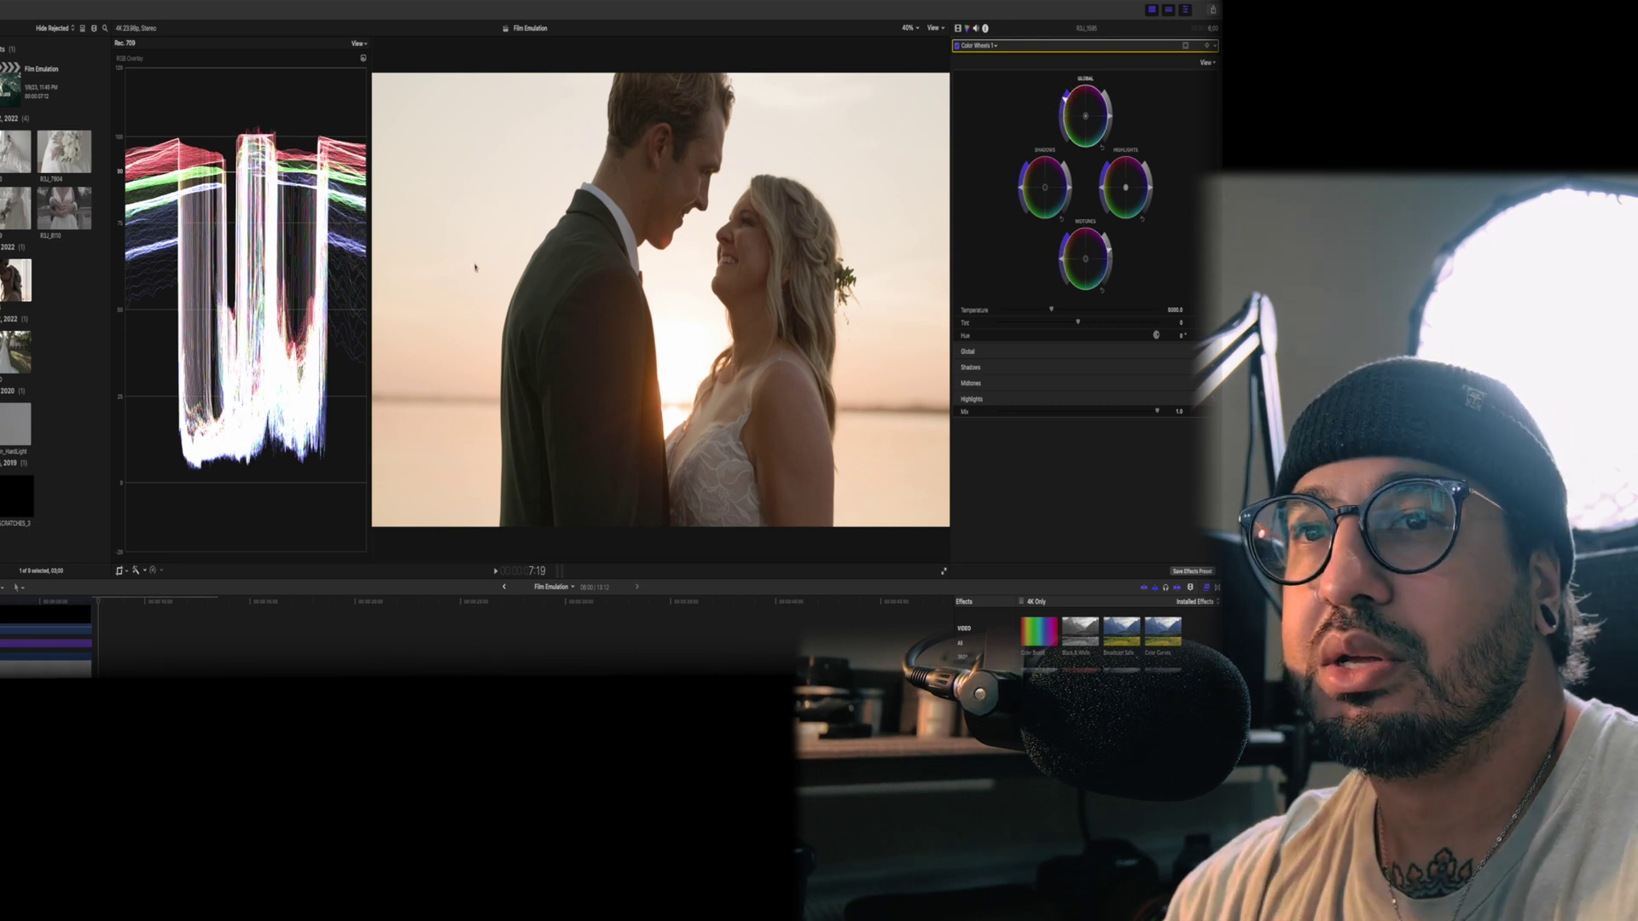
key("space")
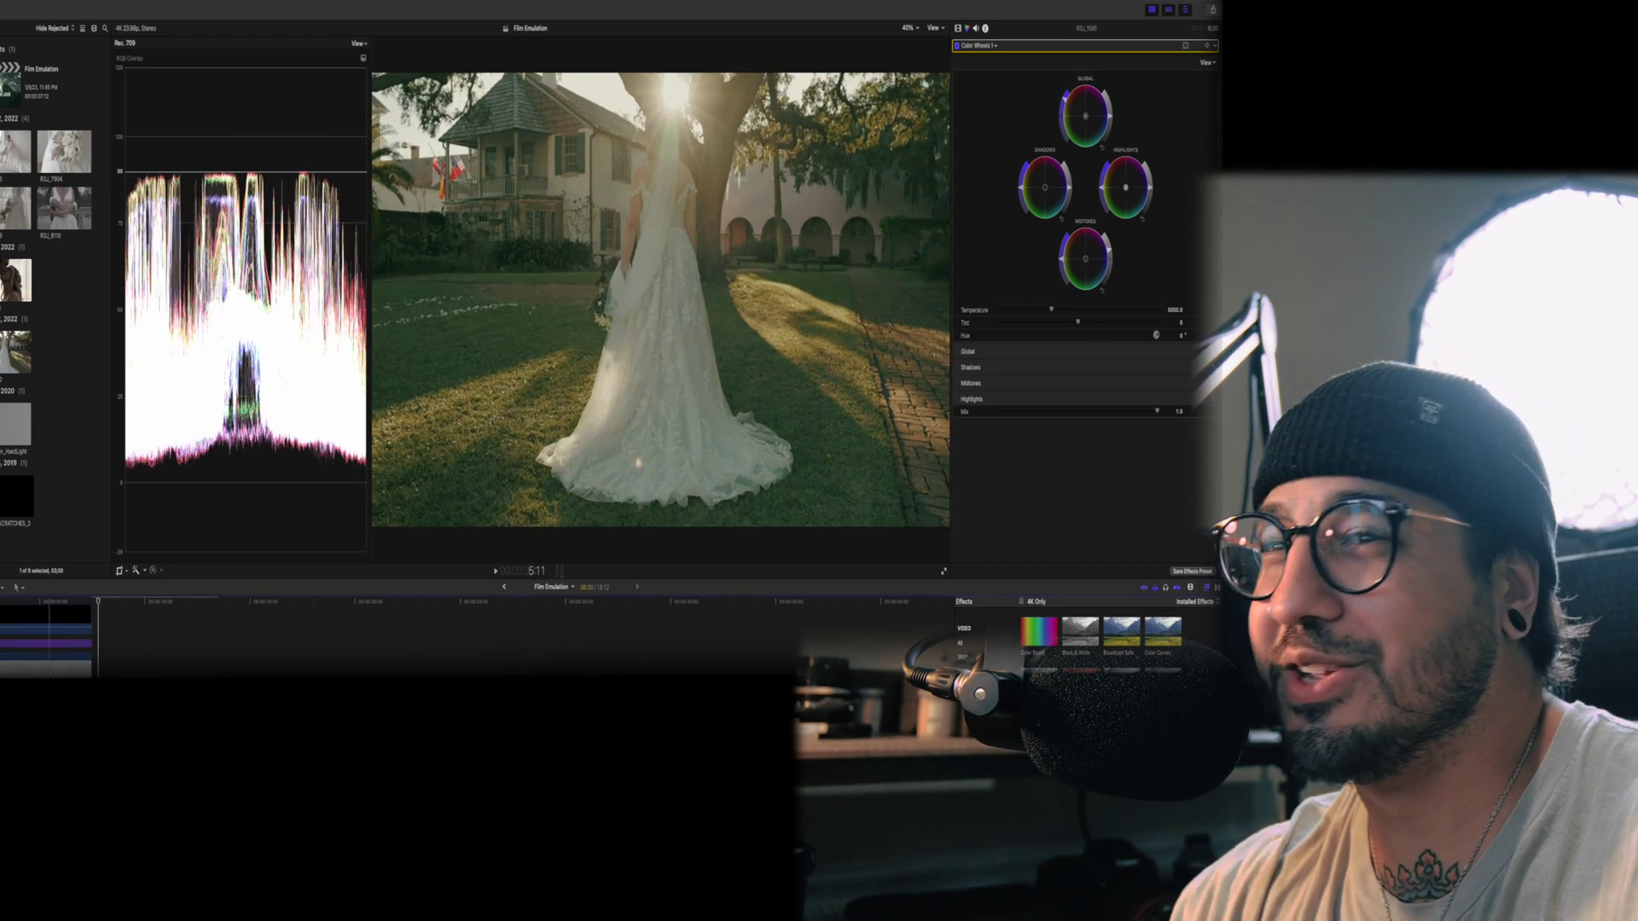
Step: Extend the film grain overlay and the 4K Adjustment Layer to the end of the couple clip
left_click_drag(92, 668, 220, 668)
left_click_drag(92, 642, 217, 642)
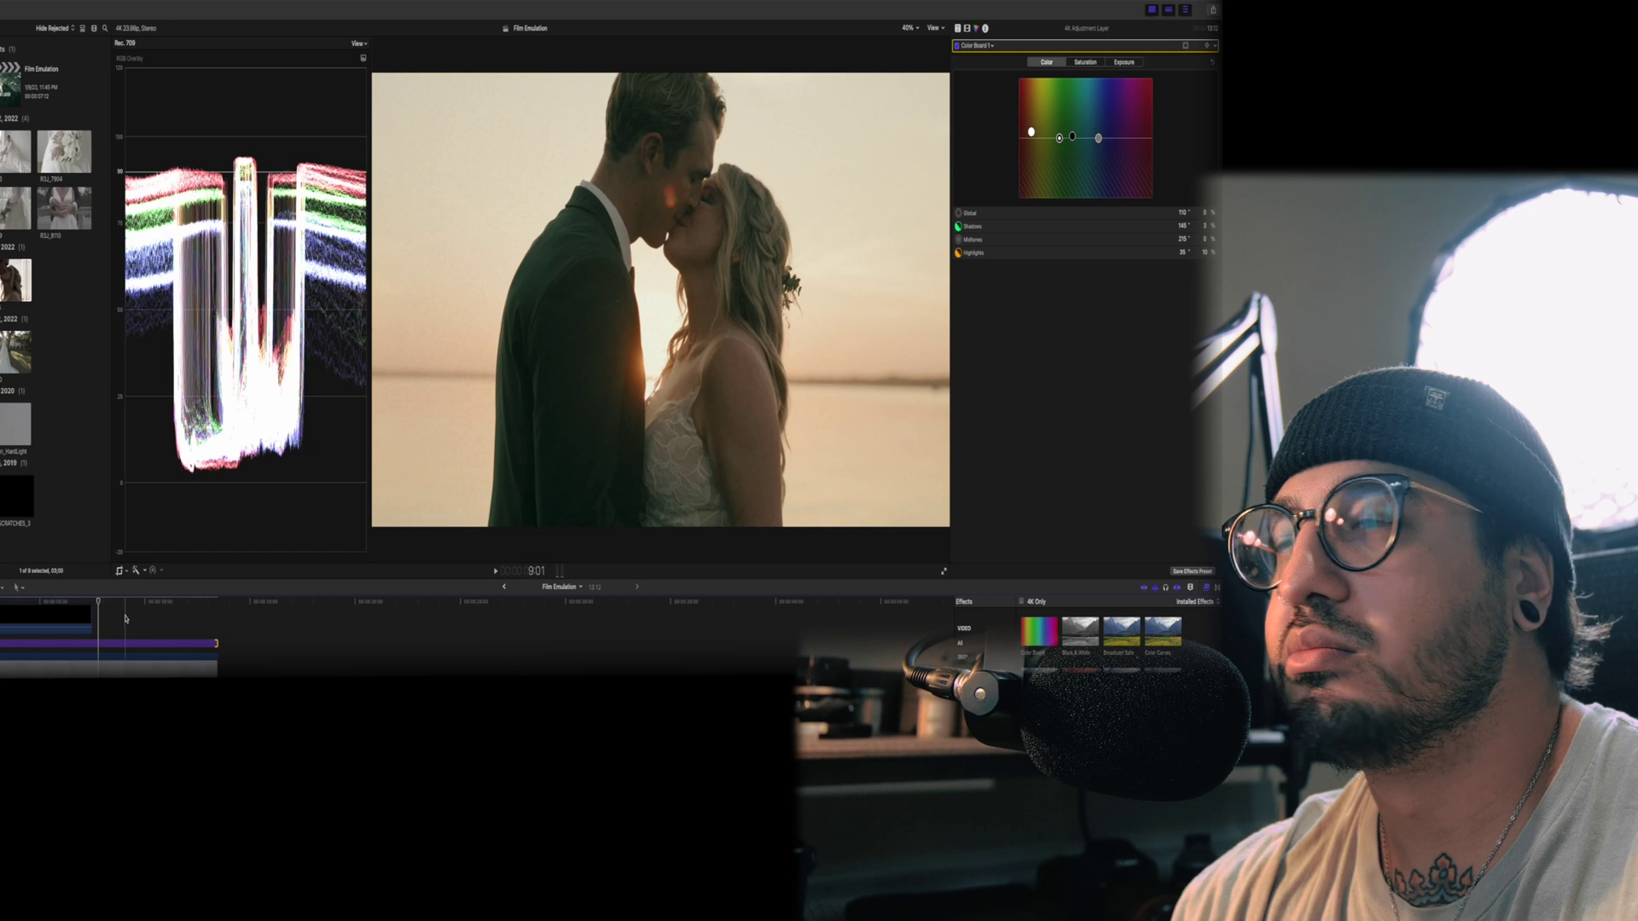
left_click(110, 710)
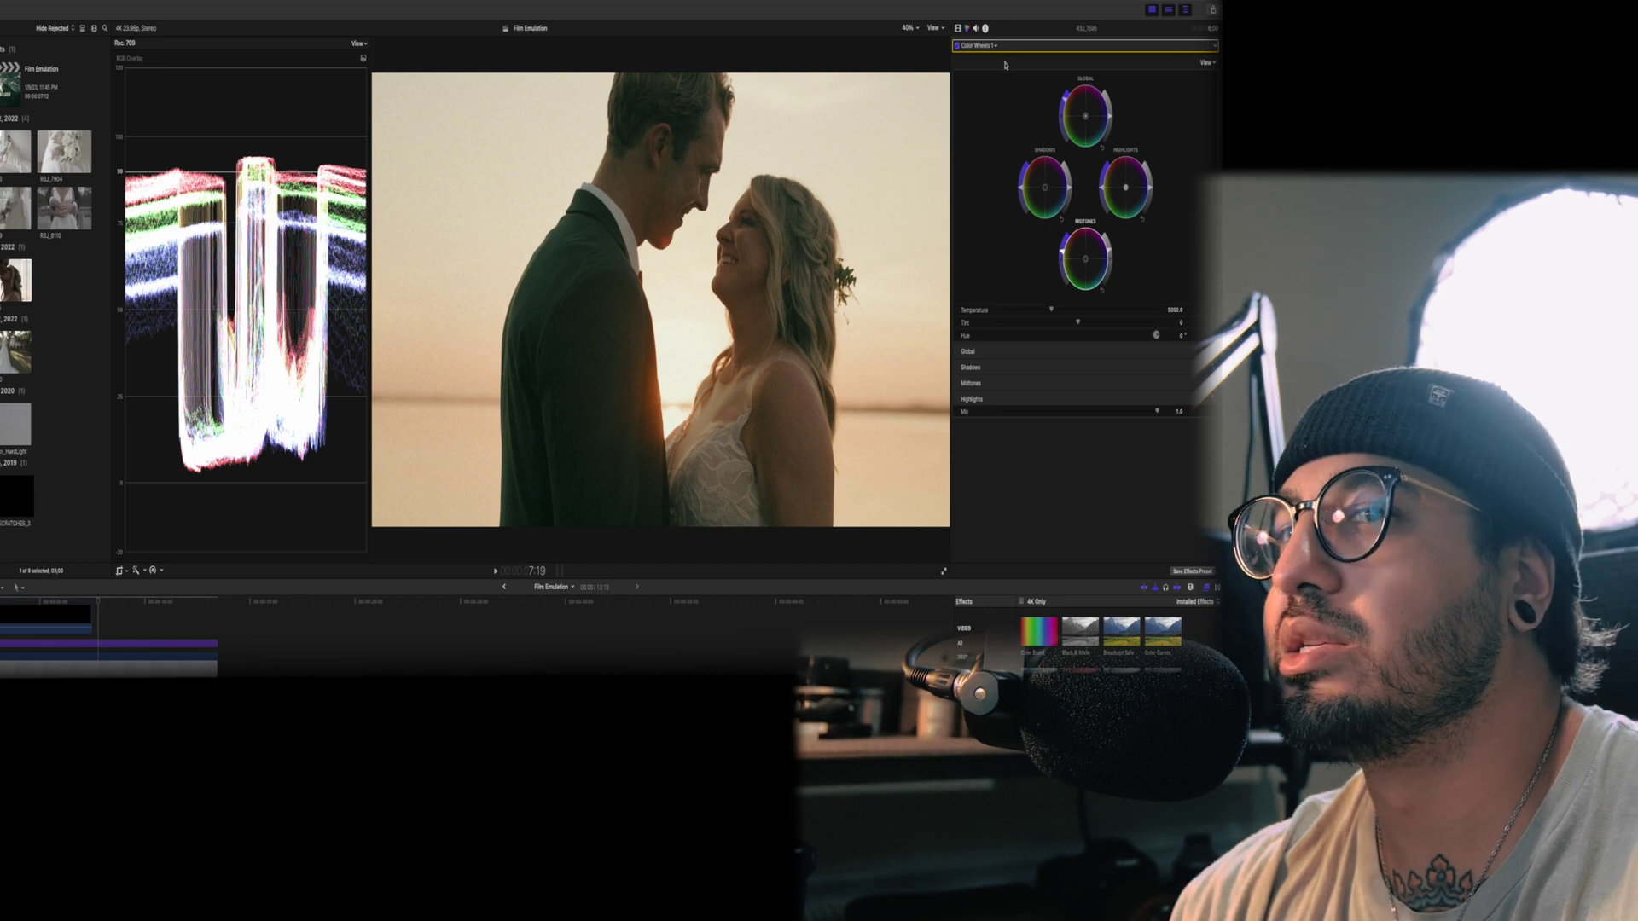
left_click(167, 645)
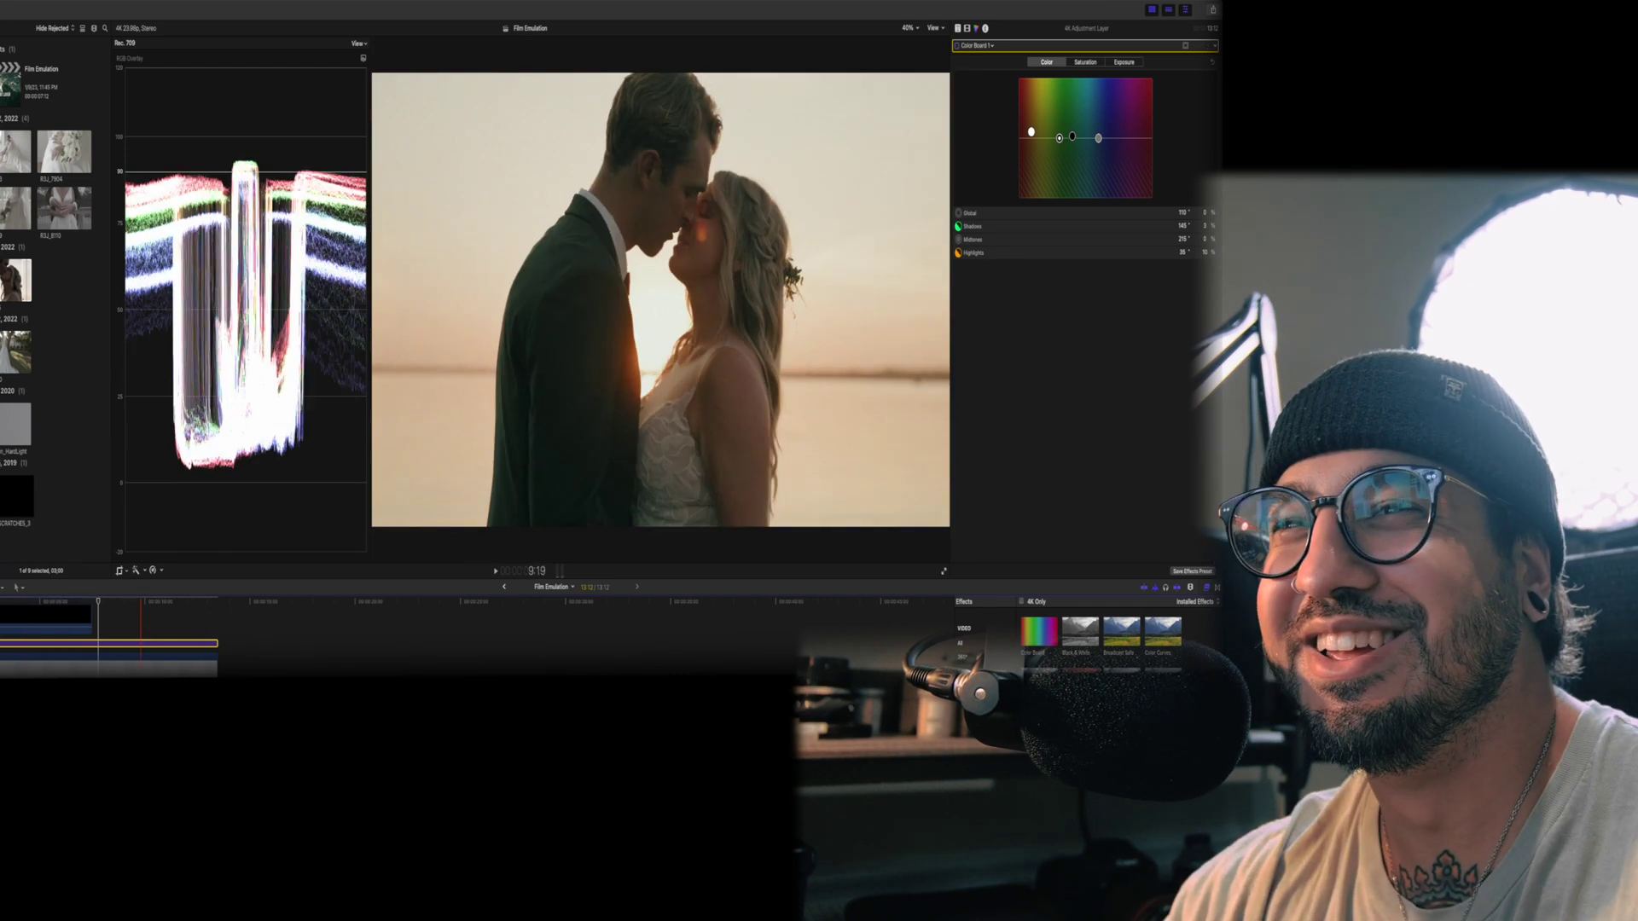
left_click(103, 655)
Step: Extend the DUST & SCRATCHES_3 overlay over the first part of the couple clip and play it back
scroll(103, 656, "up", 3)
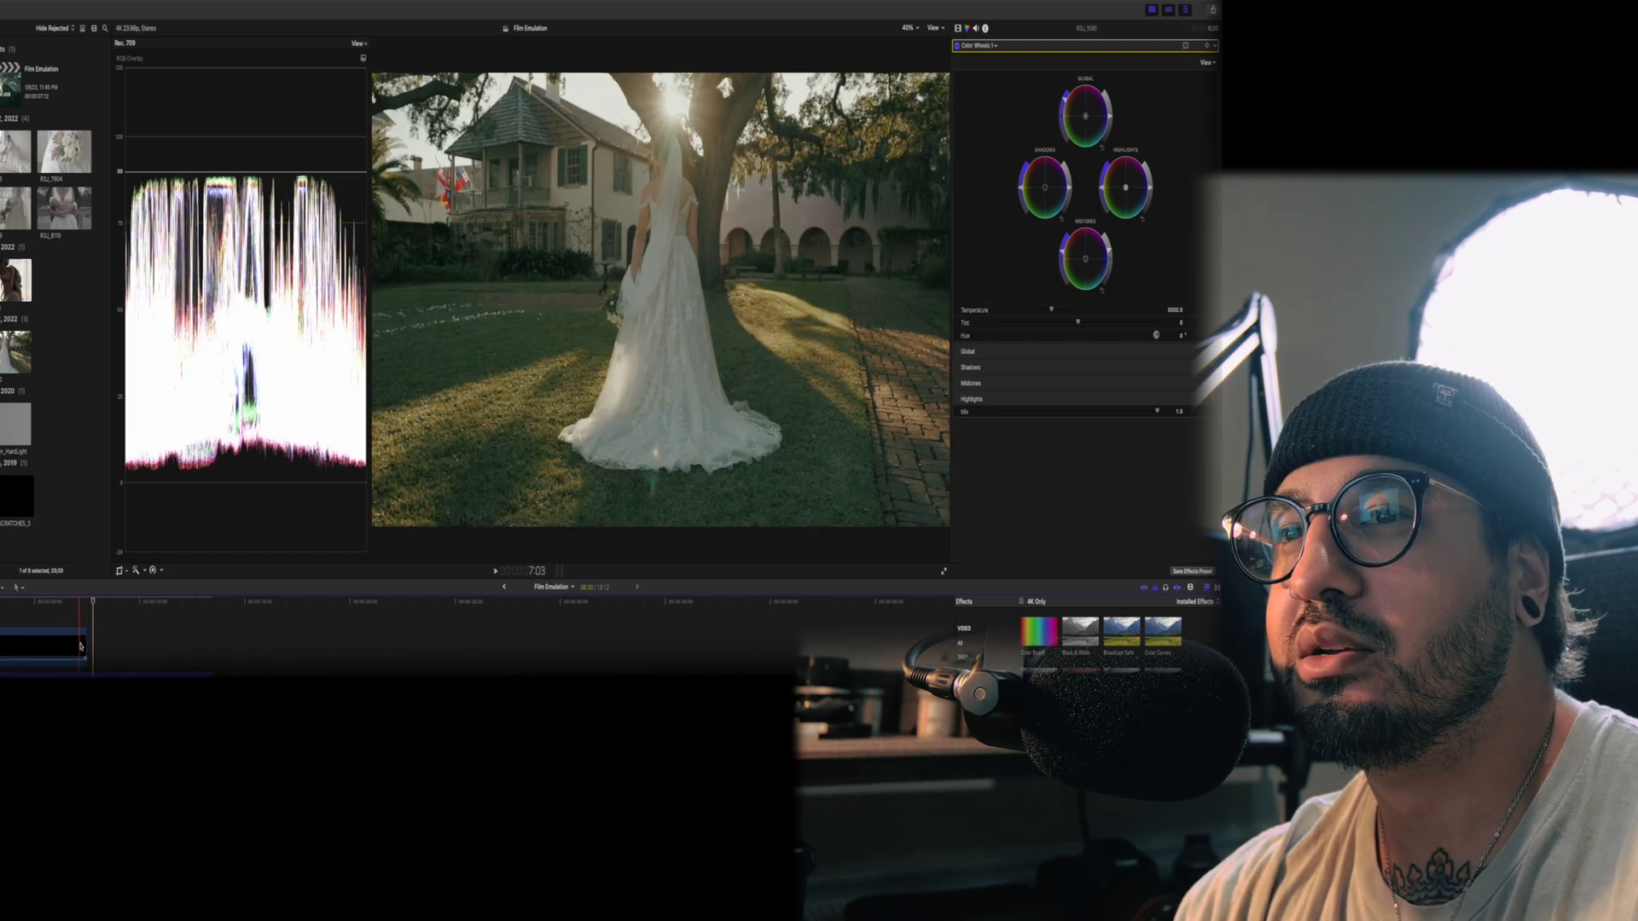
left_click_drag(86, 645, 323, 638)
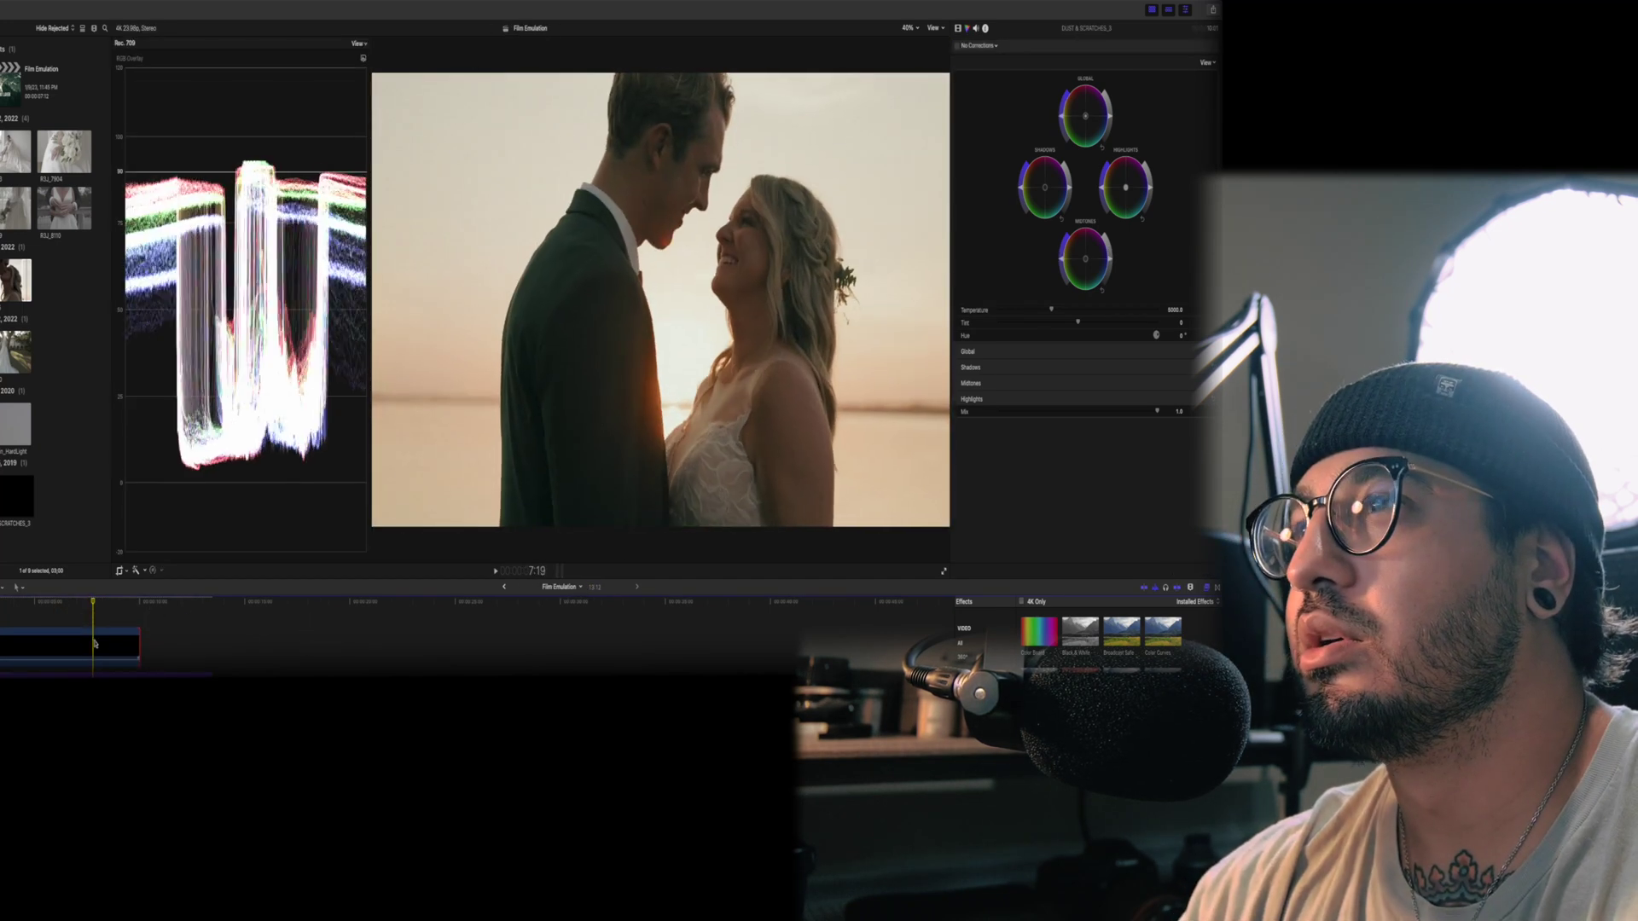
key("space")
key("space")
Step: Add a Color Curves correction with luma control points to the couple clip, and lower the lower highlight point and the middle point
scroll(83, 627, "down", 3)
left_click(109, 654)
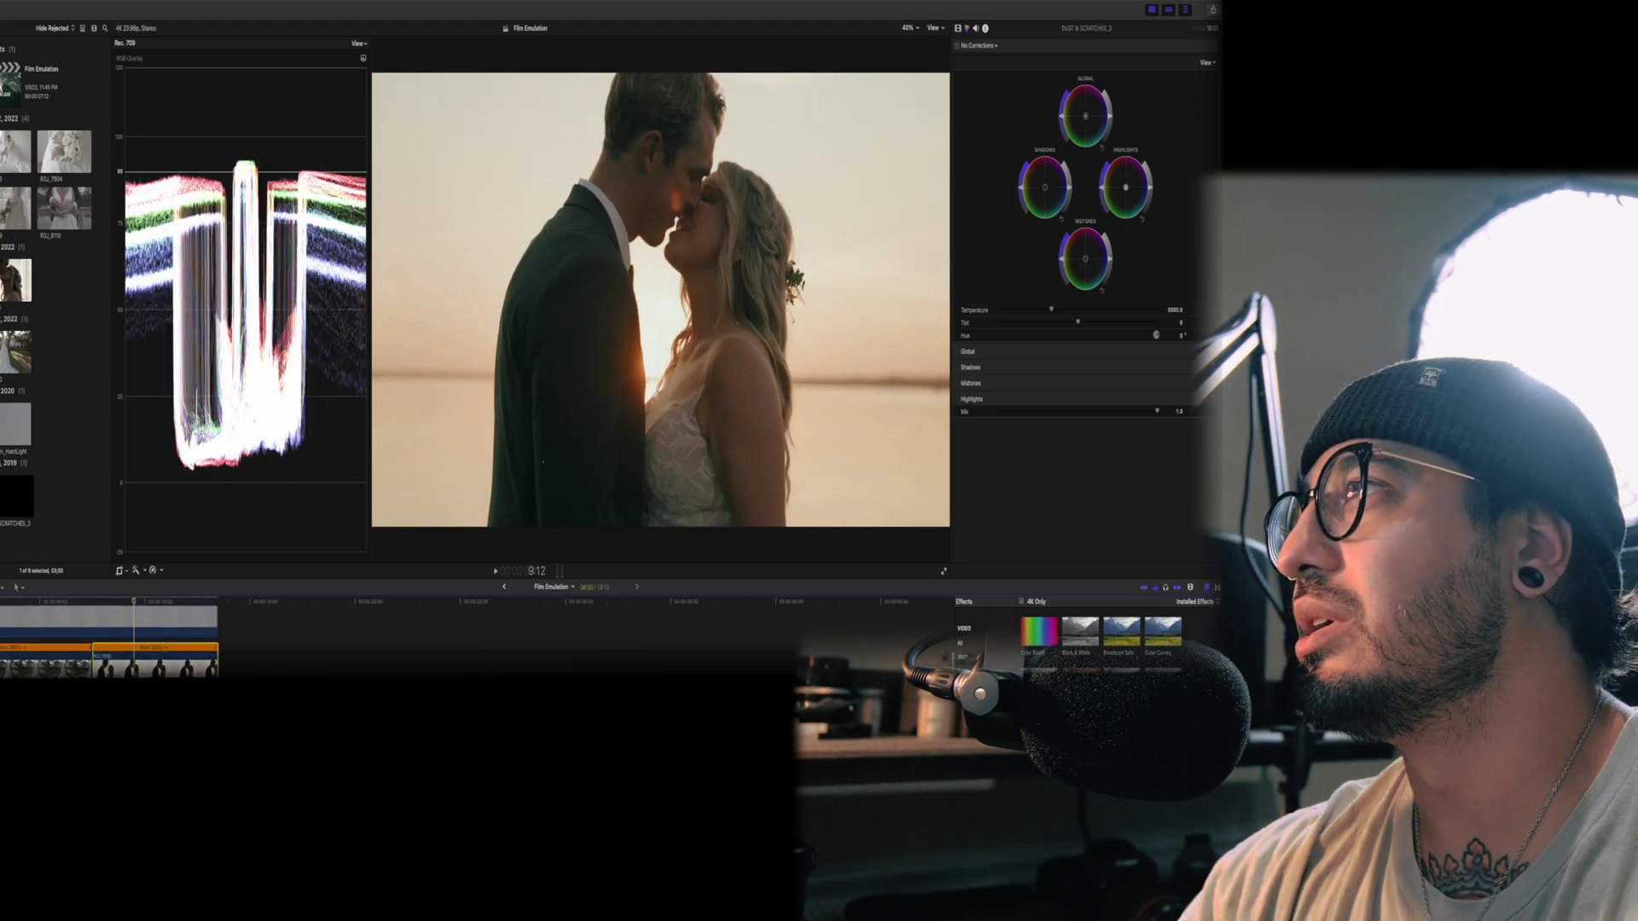
left_click(985, 48)
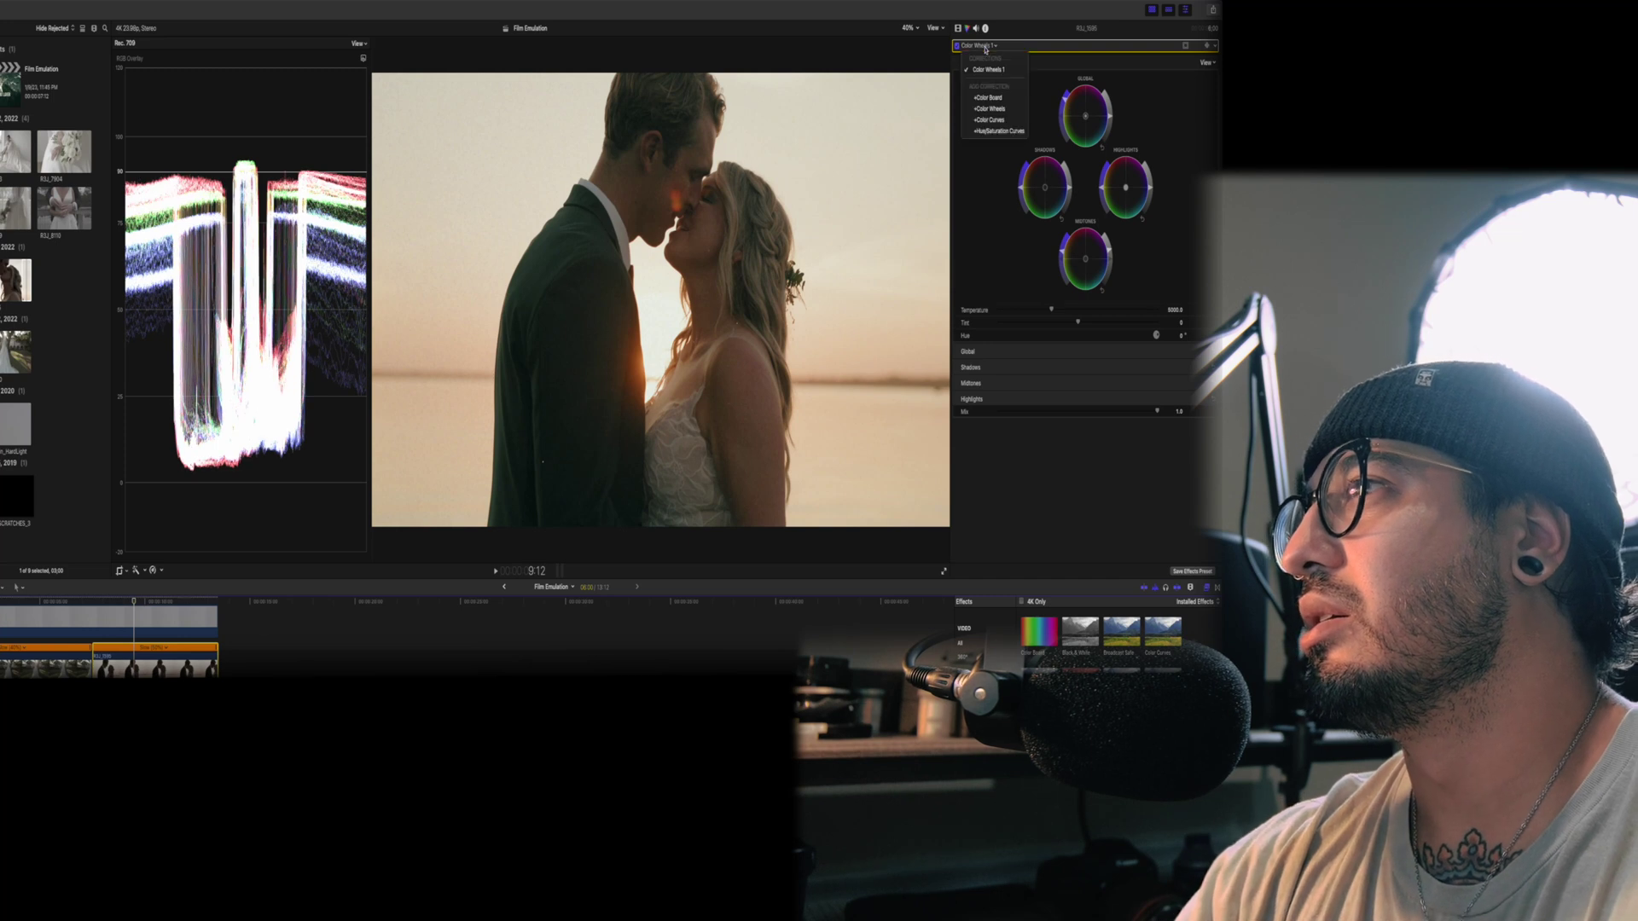
left_click(990, 120)
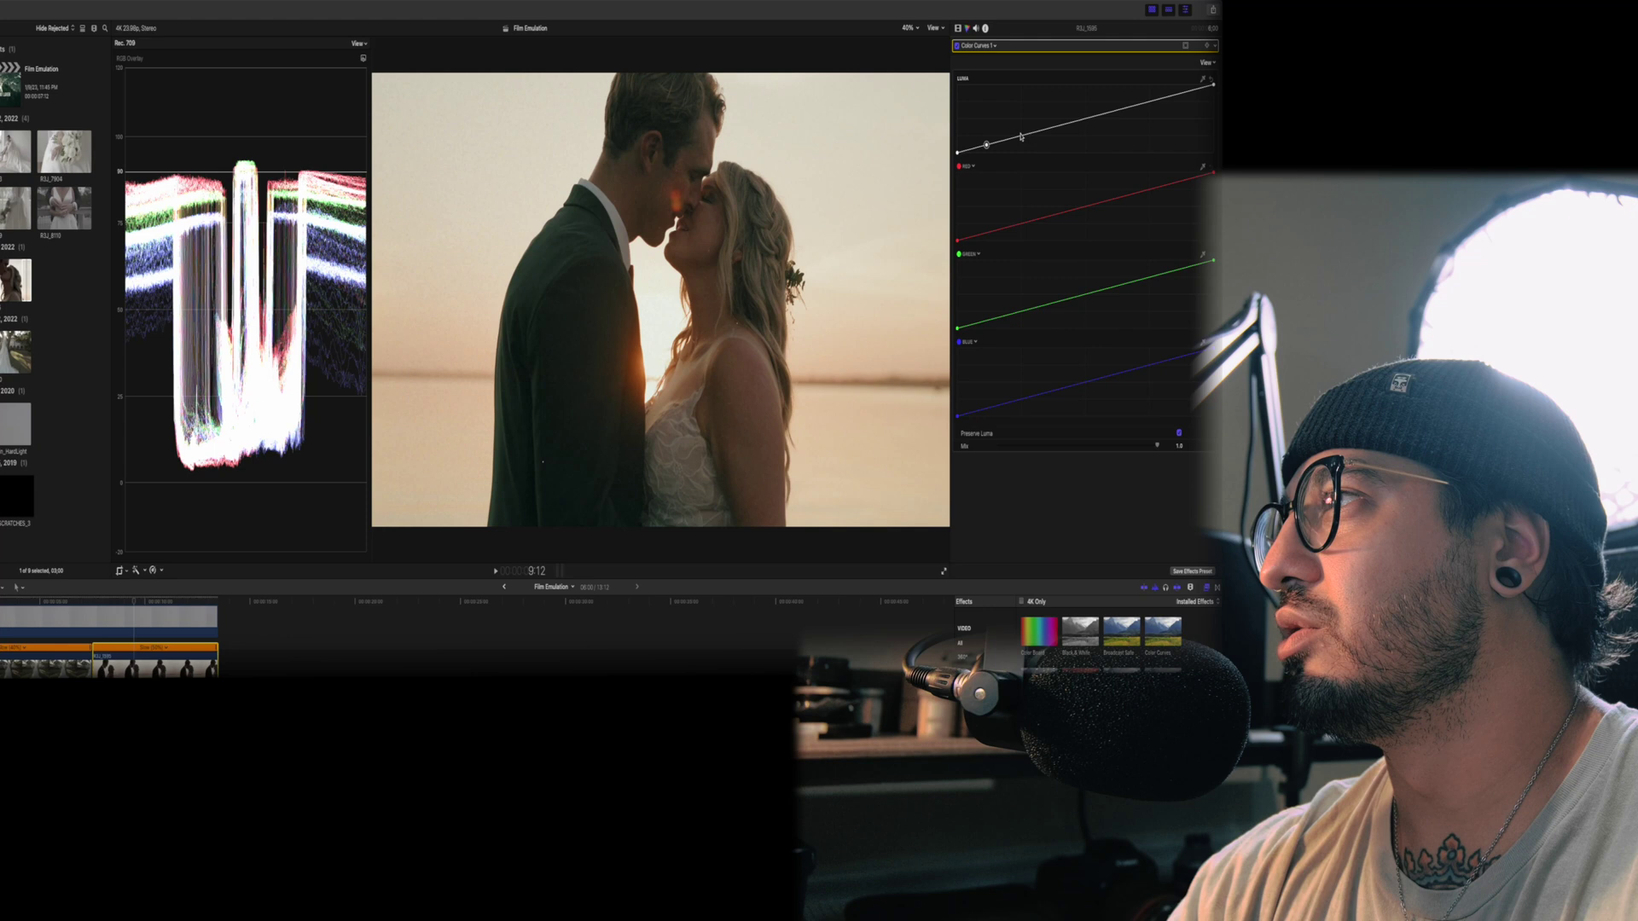
left_click(1184, 93)
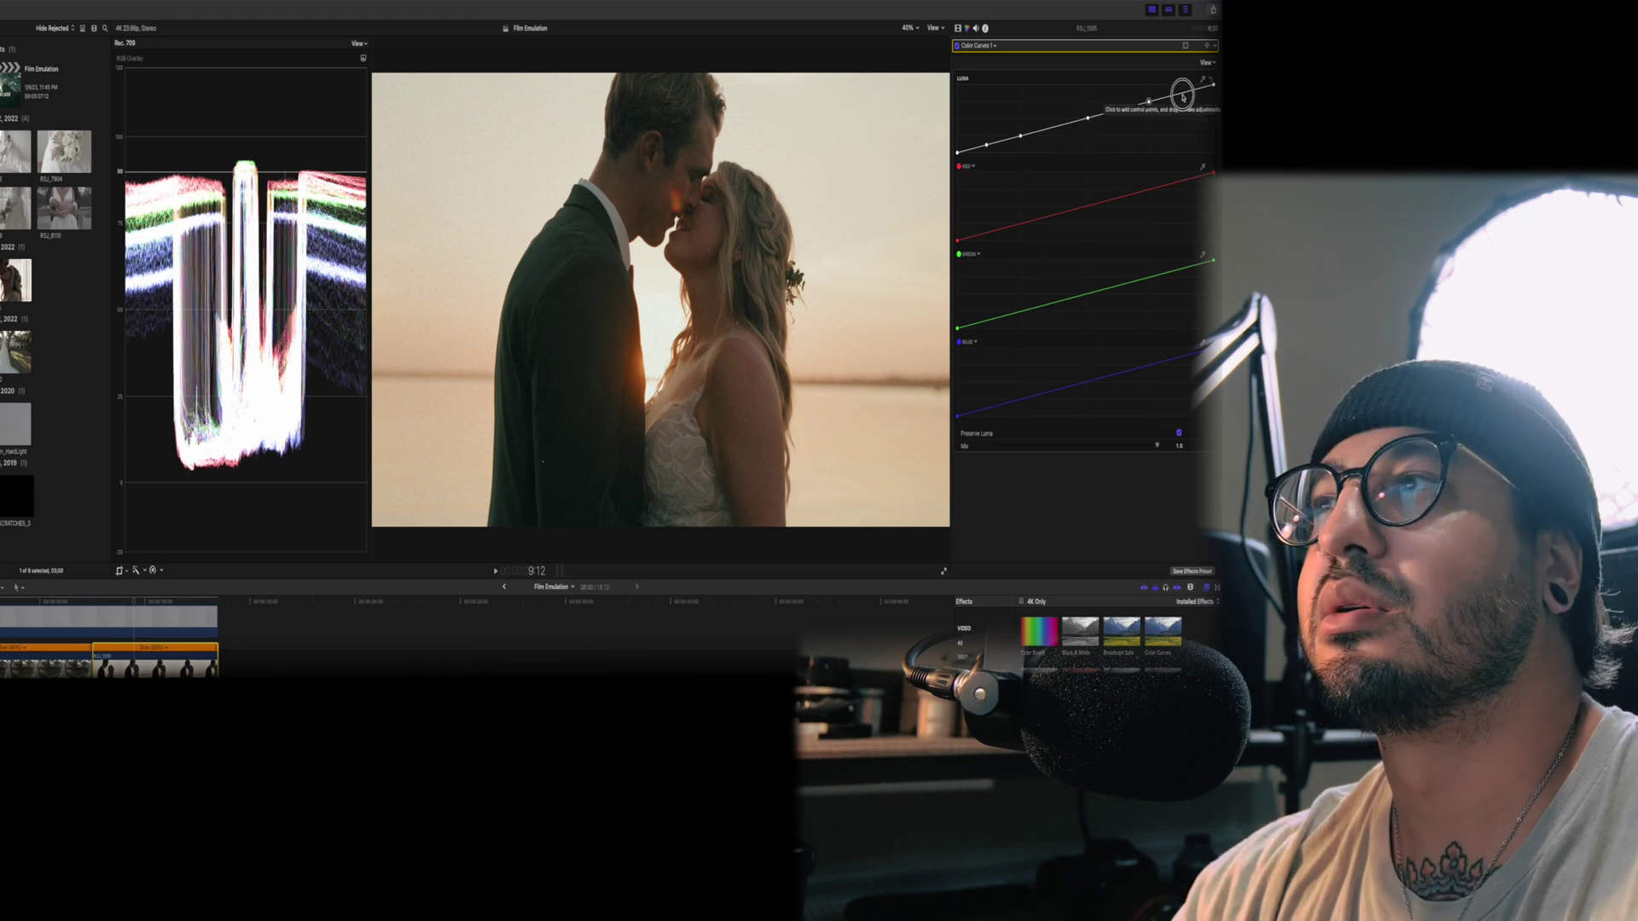
left_click_drag(1151, 100, 1145, 109)
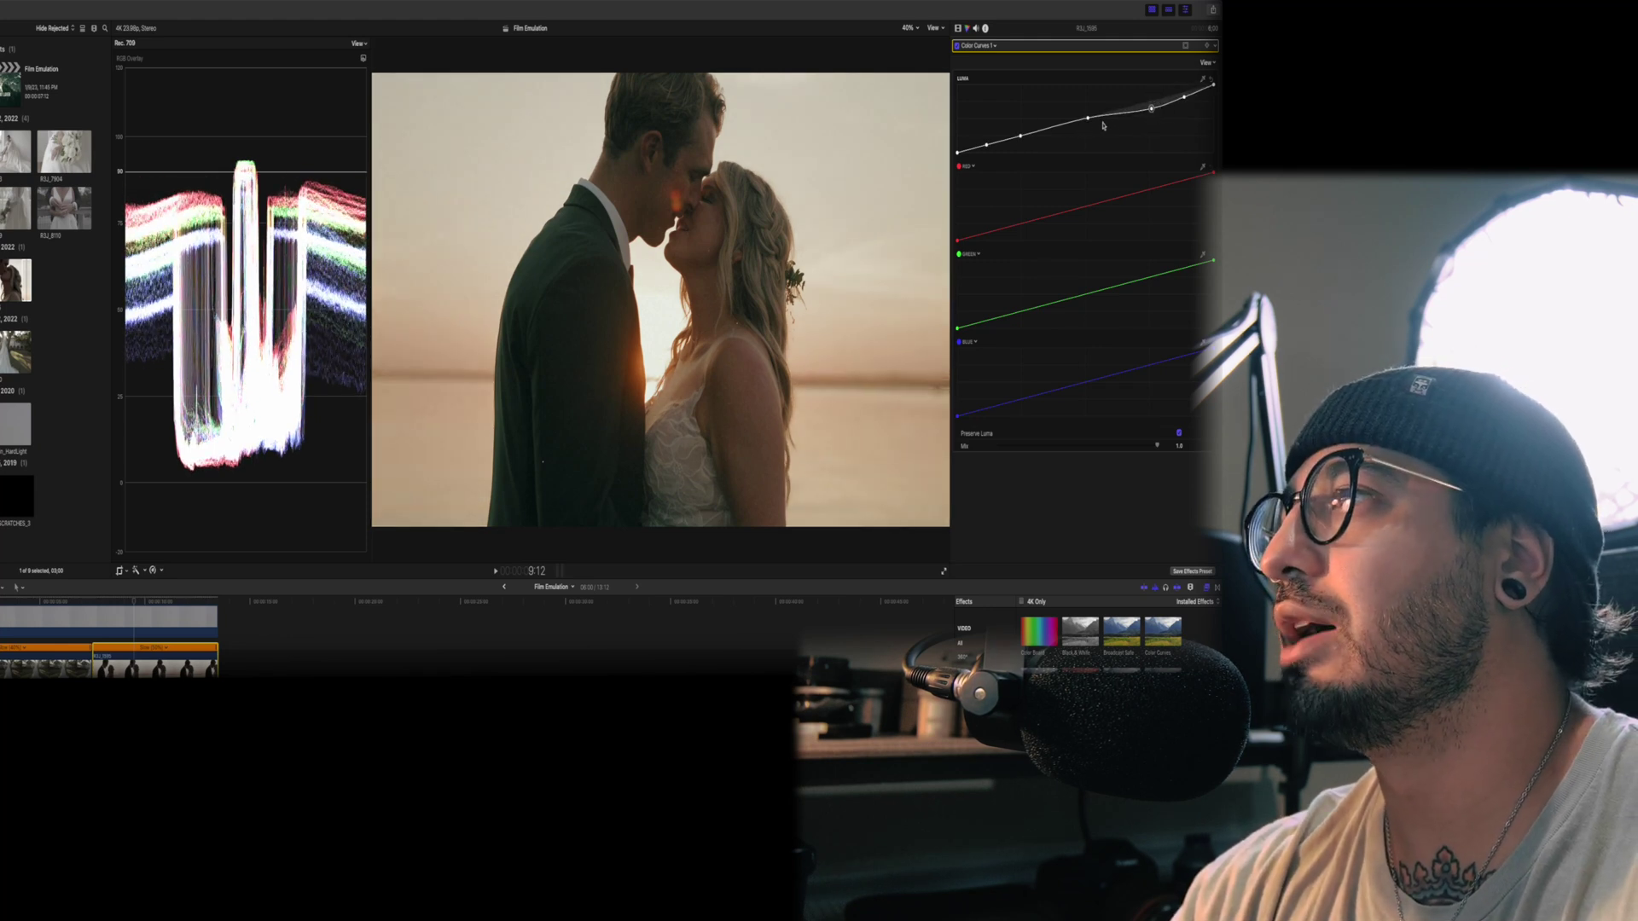
left_click_drag(1089, 119, 1090, 122)
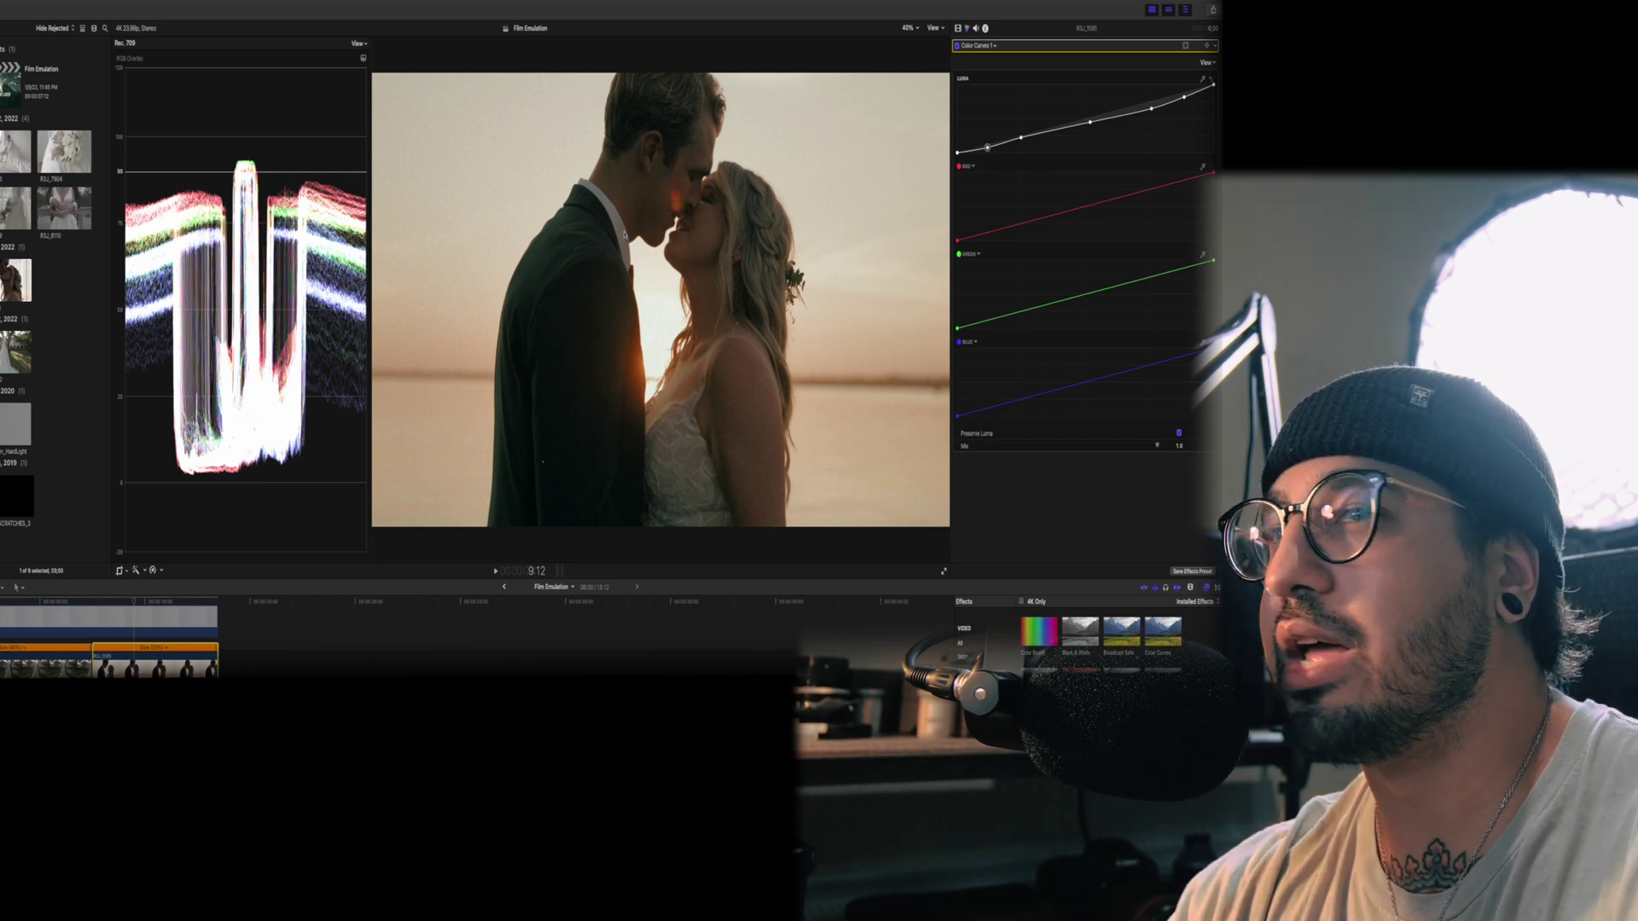
Step: Append the bridal bouquet clip to the end of the timeline and apply the Dehancer Pro effect to it
key("space")
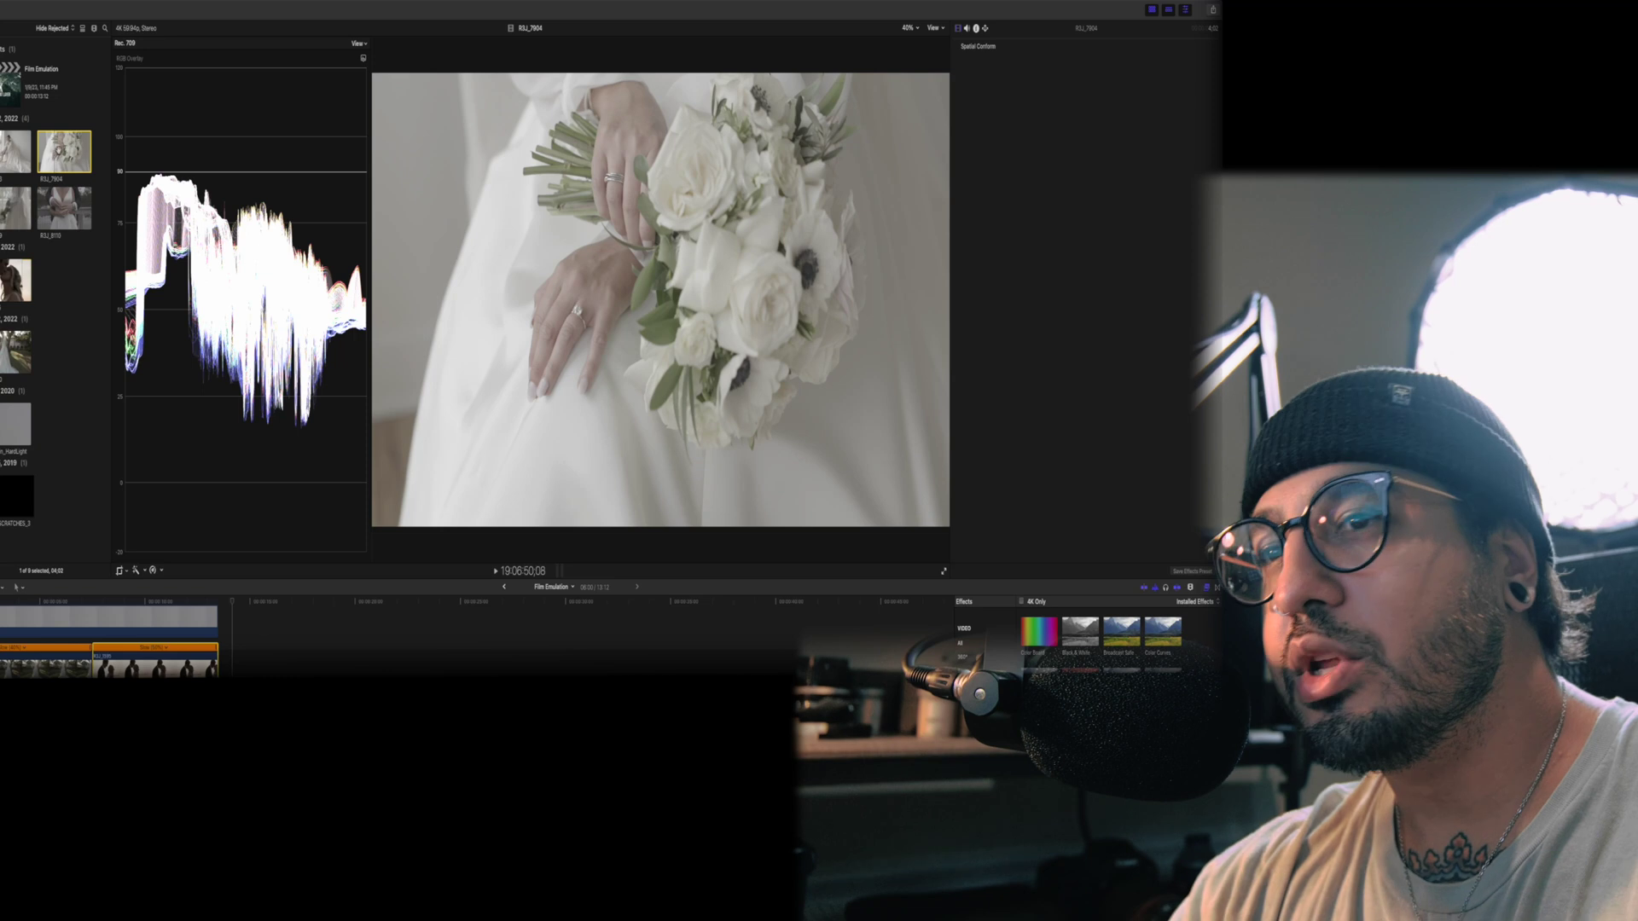
left_click_drag(59, 151, 265, 660)
left_click(253, 637)
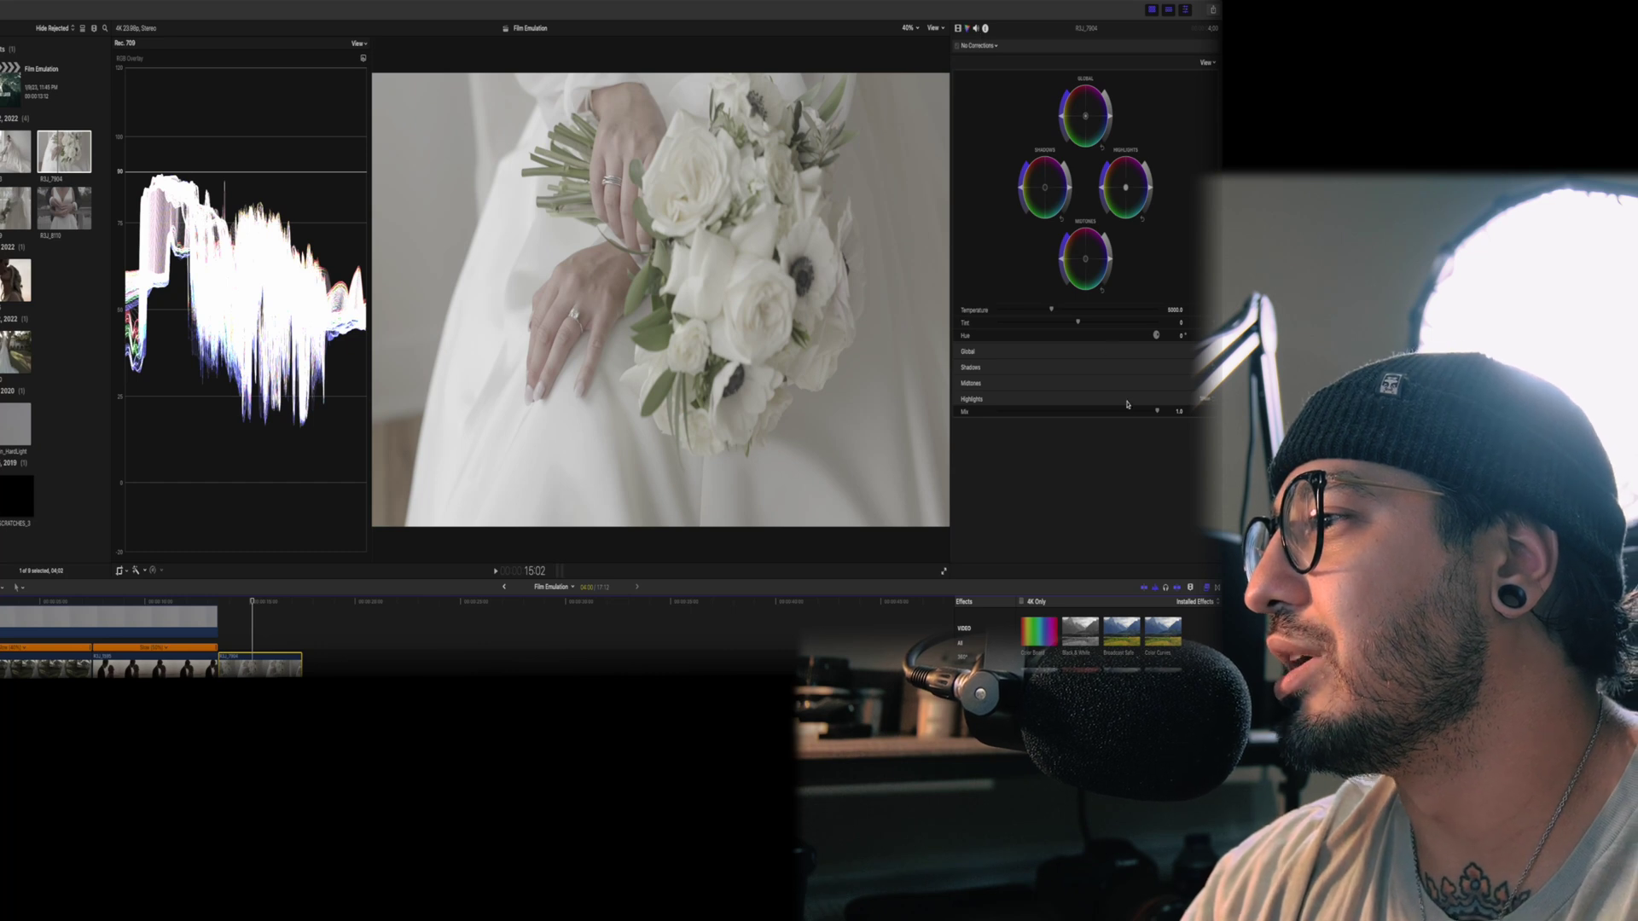
scroll(981, 648, "down", 3)
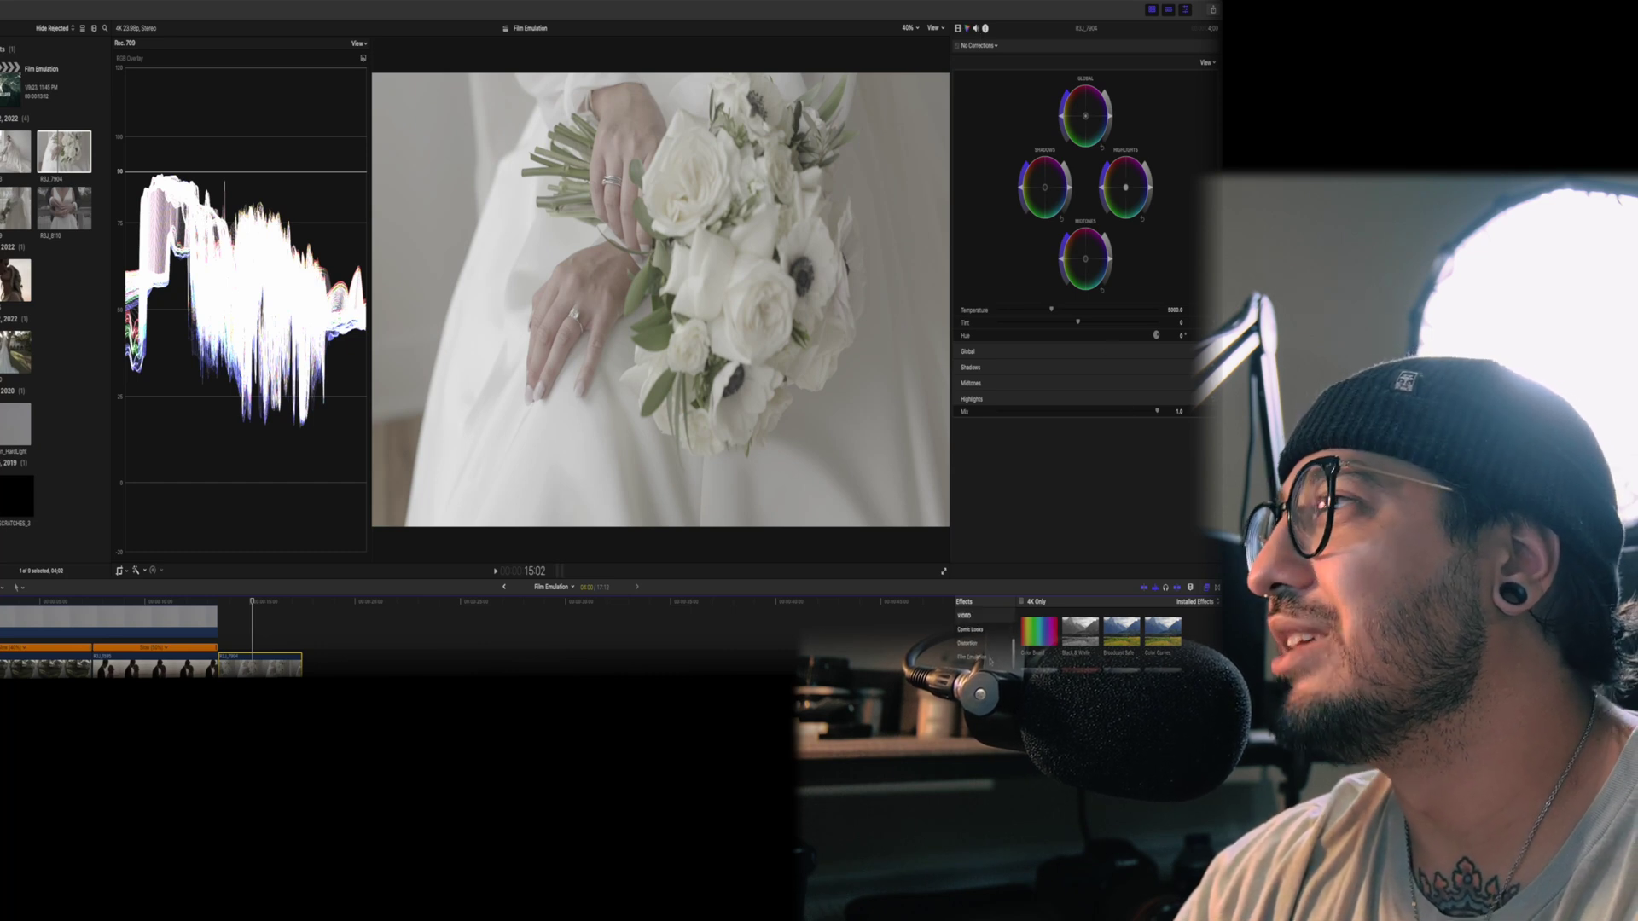
left_click(973, 657)
left_click(1040, 633)
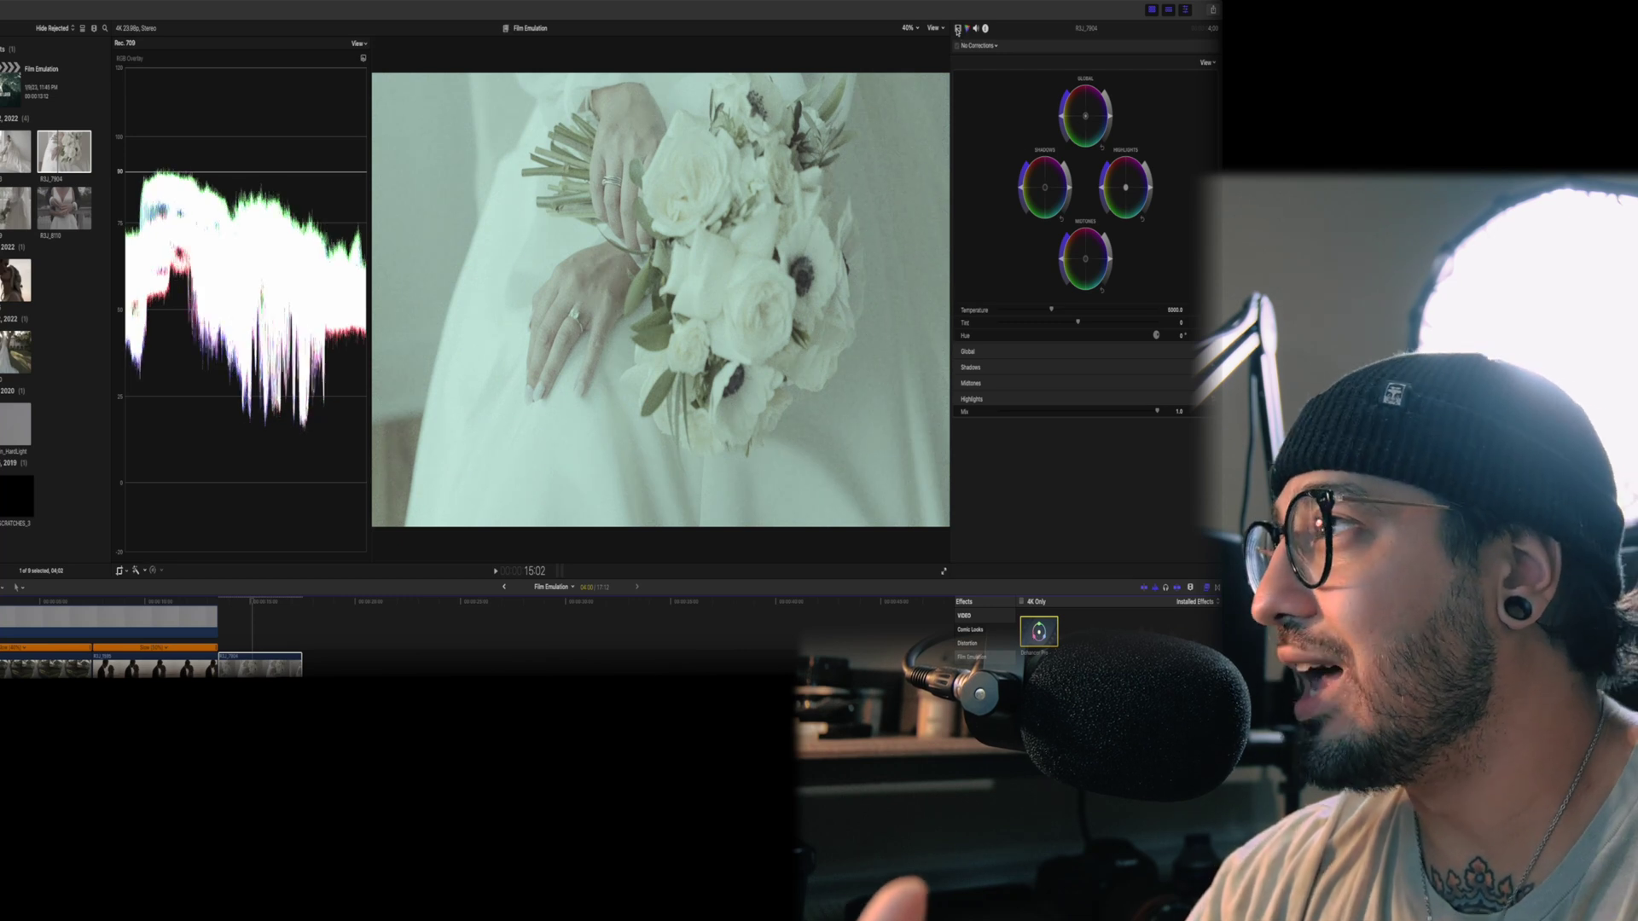
Step: Show the bouquet clip's Dehancer Pro settings and switch off the Film section after comparing it on and off
left_click(959, 29)
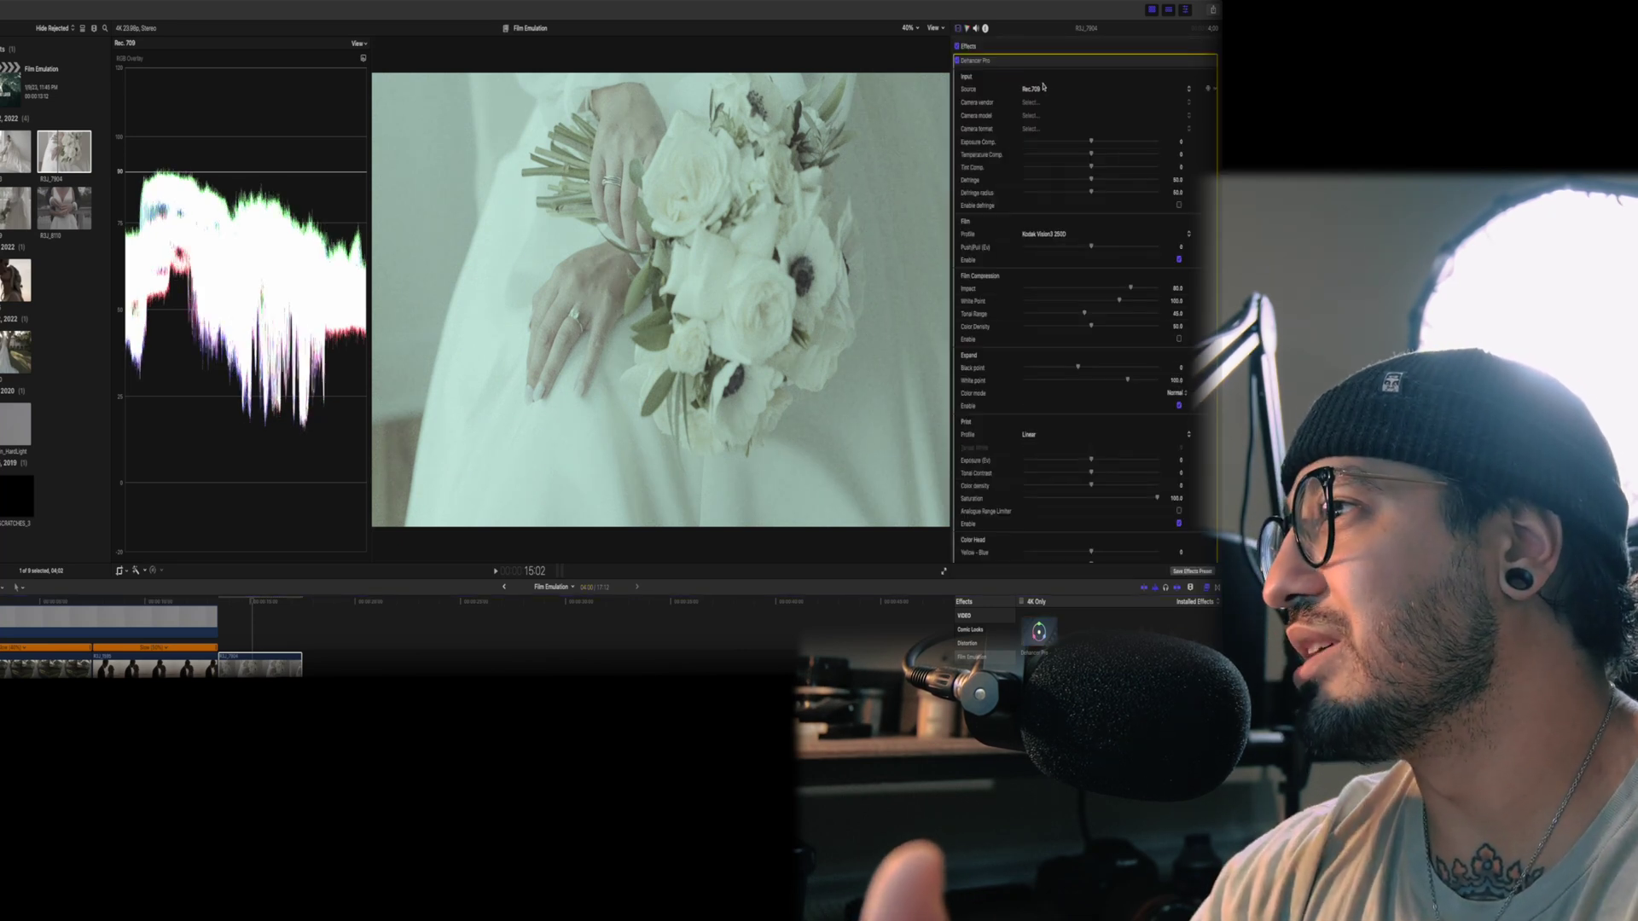
left_click(1180, 261)
left_click(1180, 260)
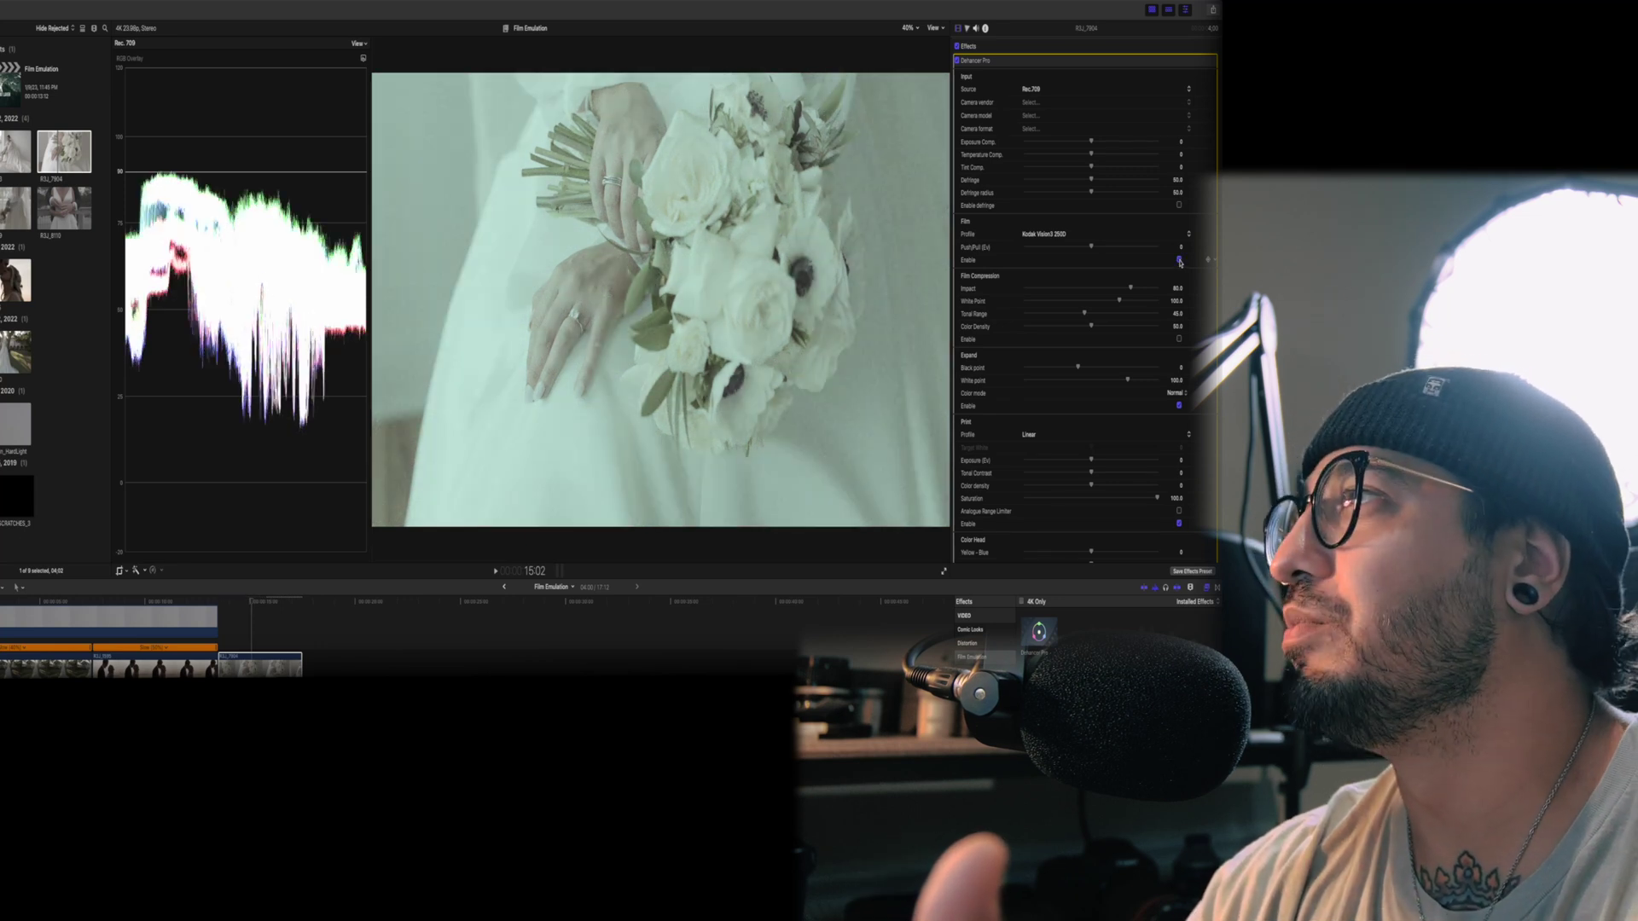
left_click(1180, 260)
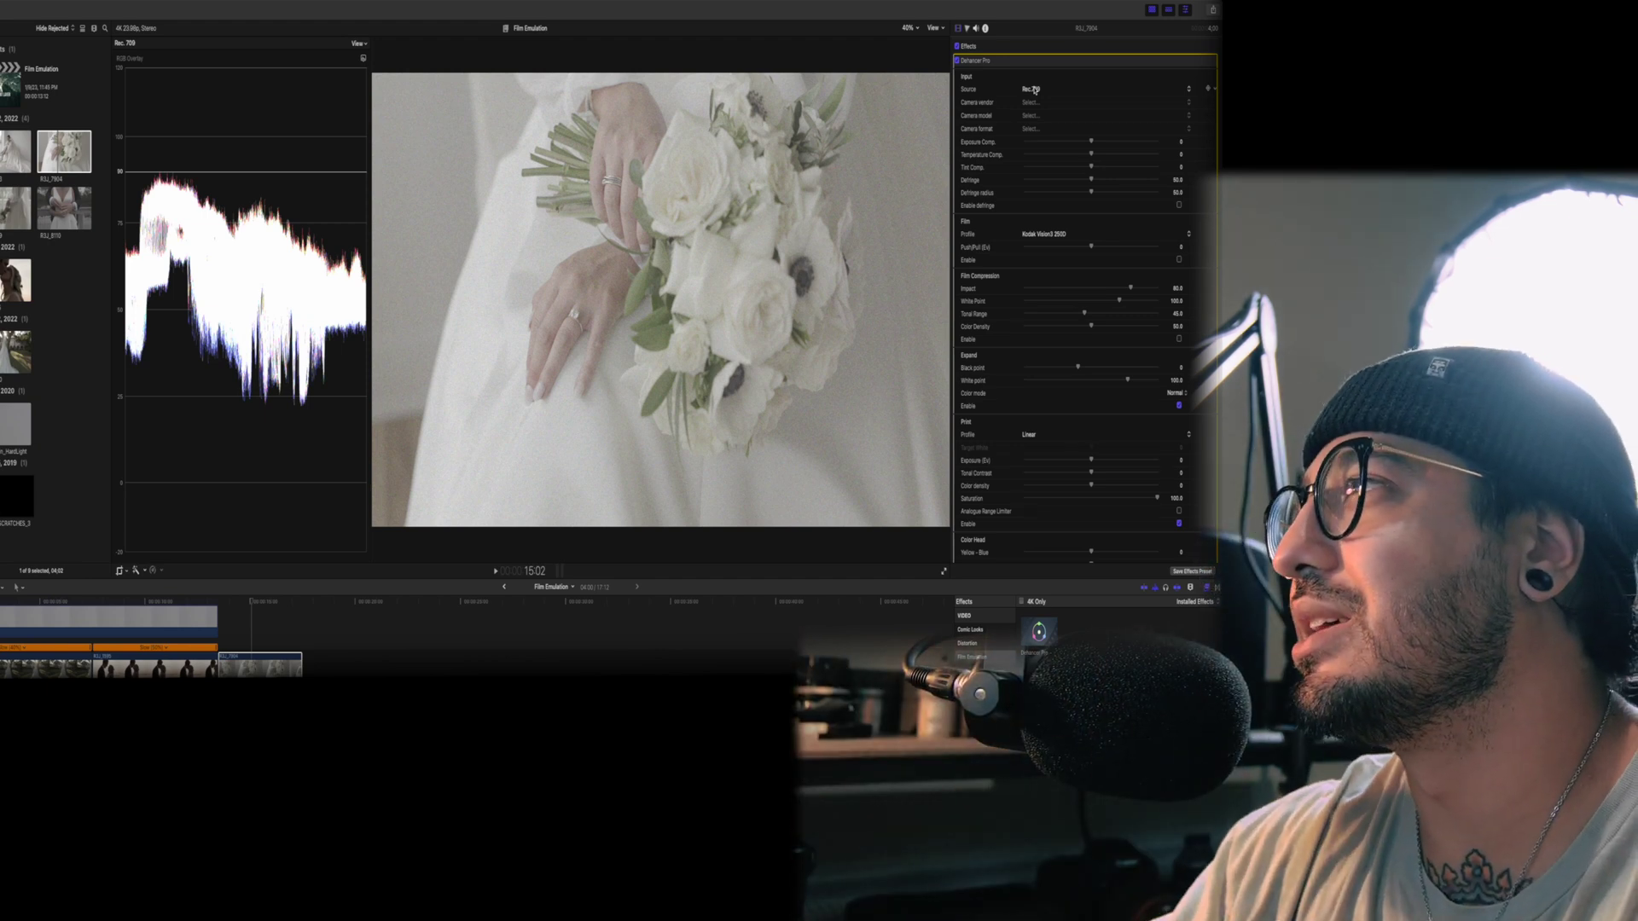
Step: Set the Dehancer Pro input source to Choose Camera with Canon, R5 and Log 3 Cinema Gamut, and compare the clip without the effect
left_click(1035, 91)
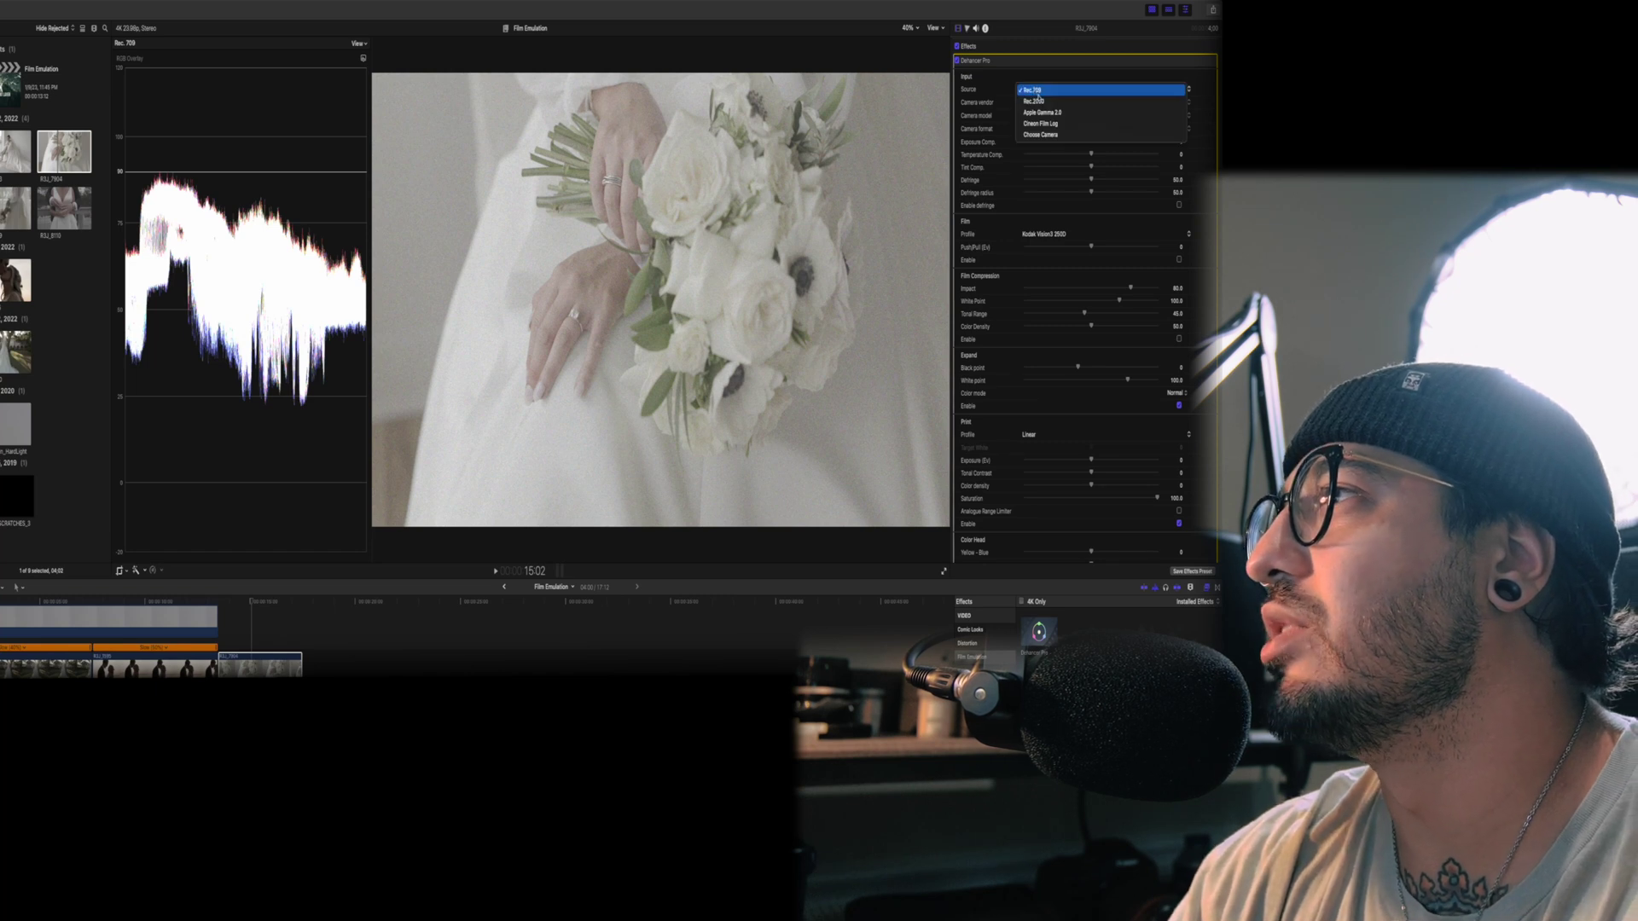
left_click(1037, 91)
left_click(1037, 90)
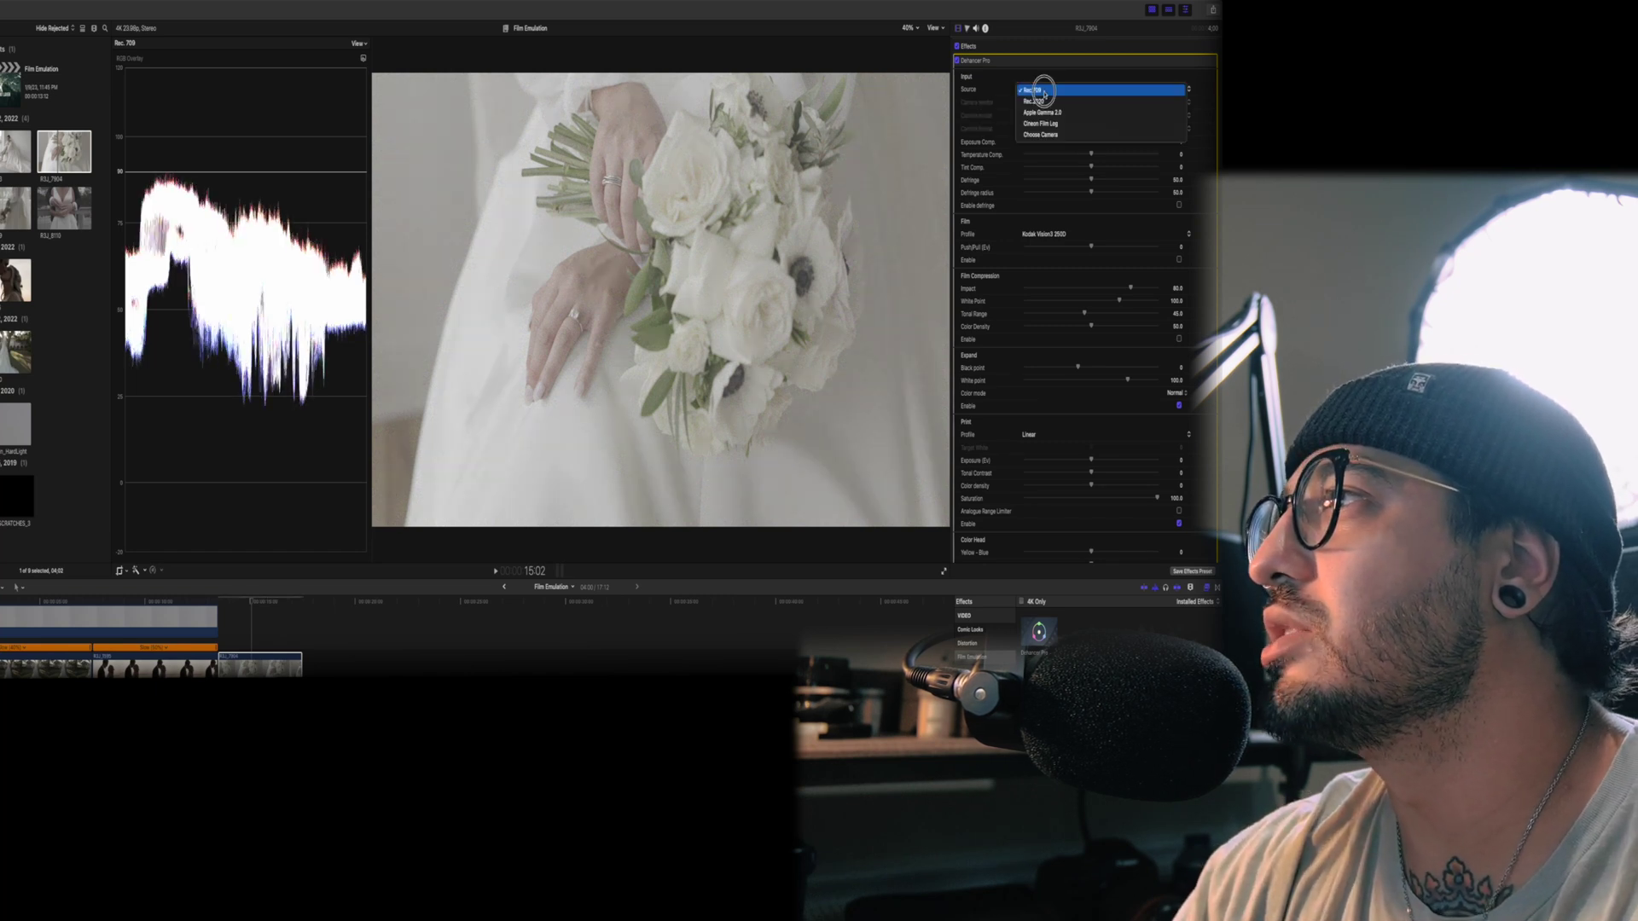
left_click(1043, 140)
left_click(1043, 103)
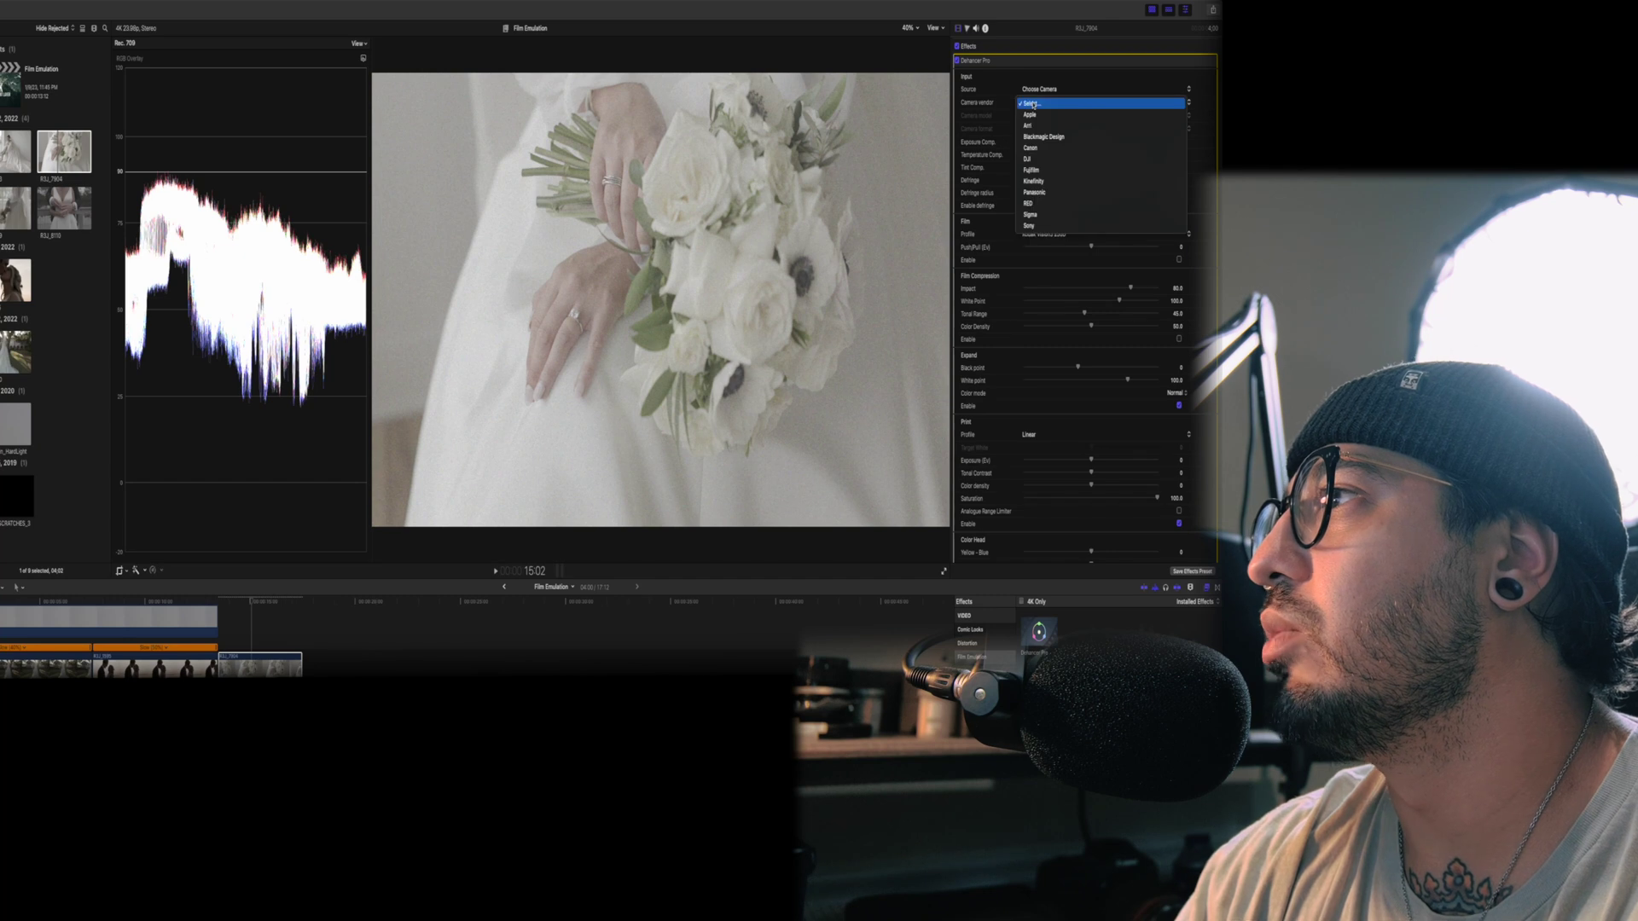
left_click(1049, 152)
left_click(1046, 116)
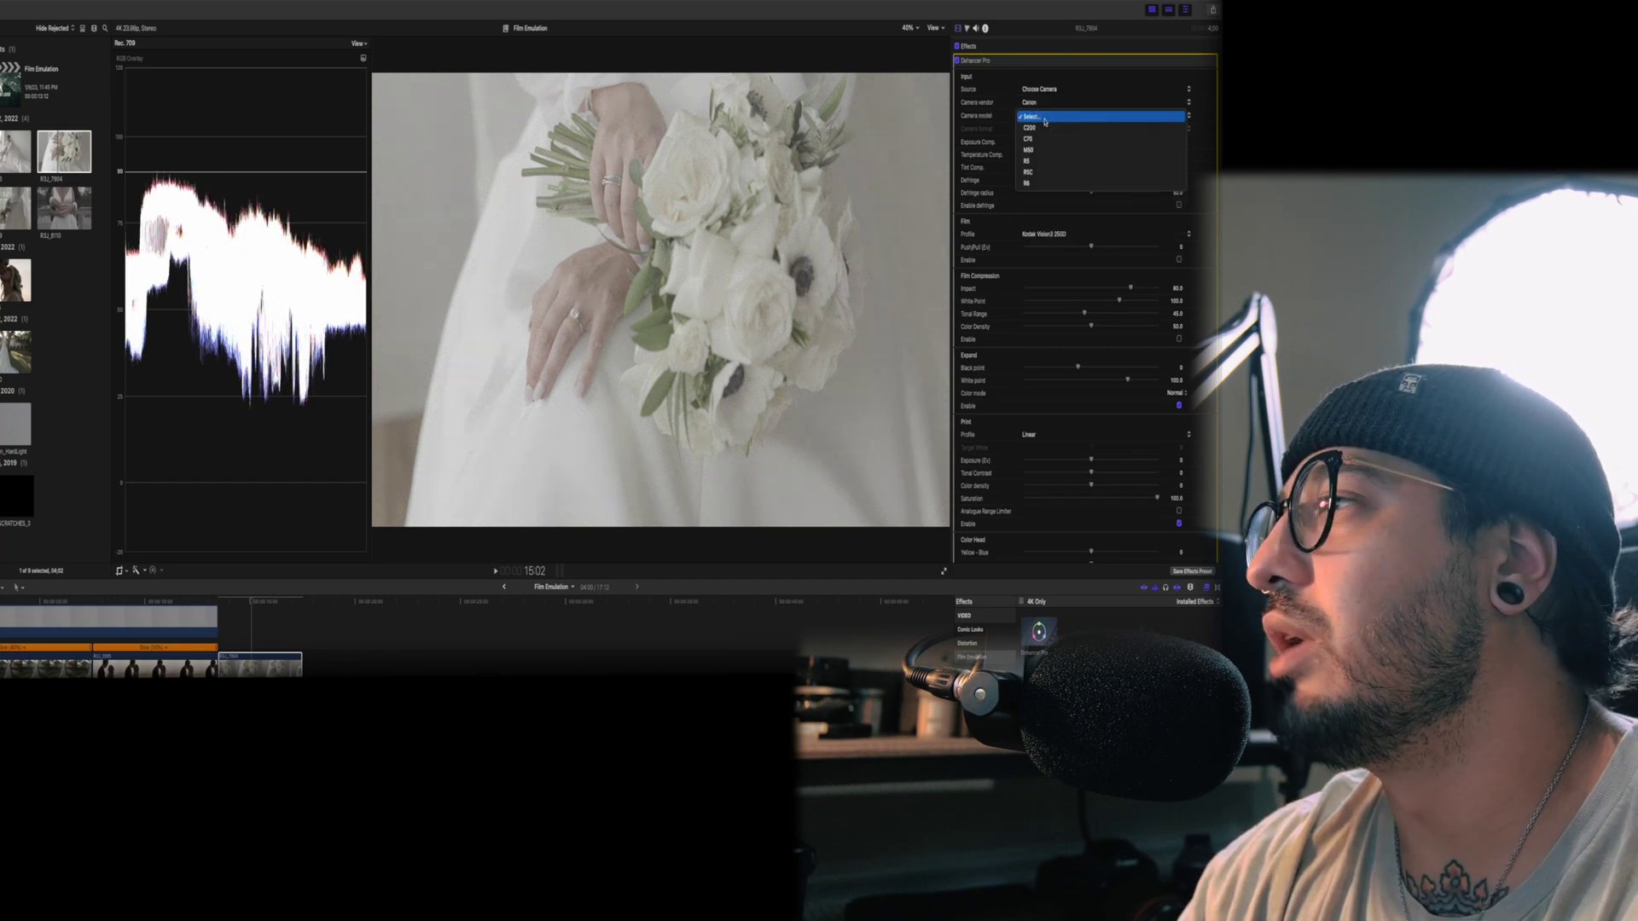
left_click(1048, 168)
left_click(1035, 129)
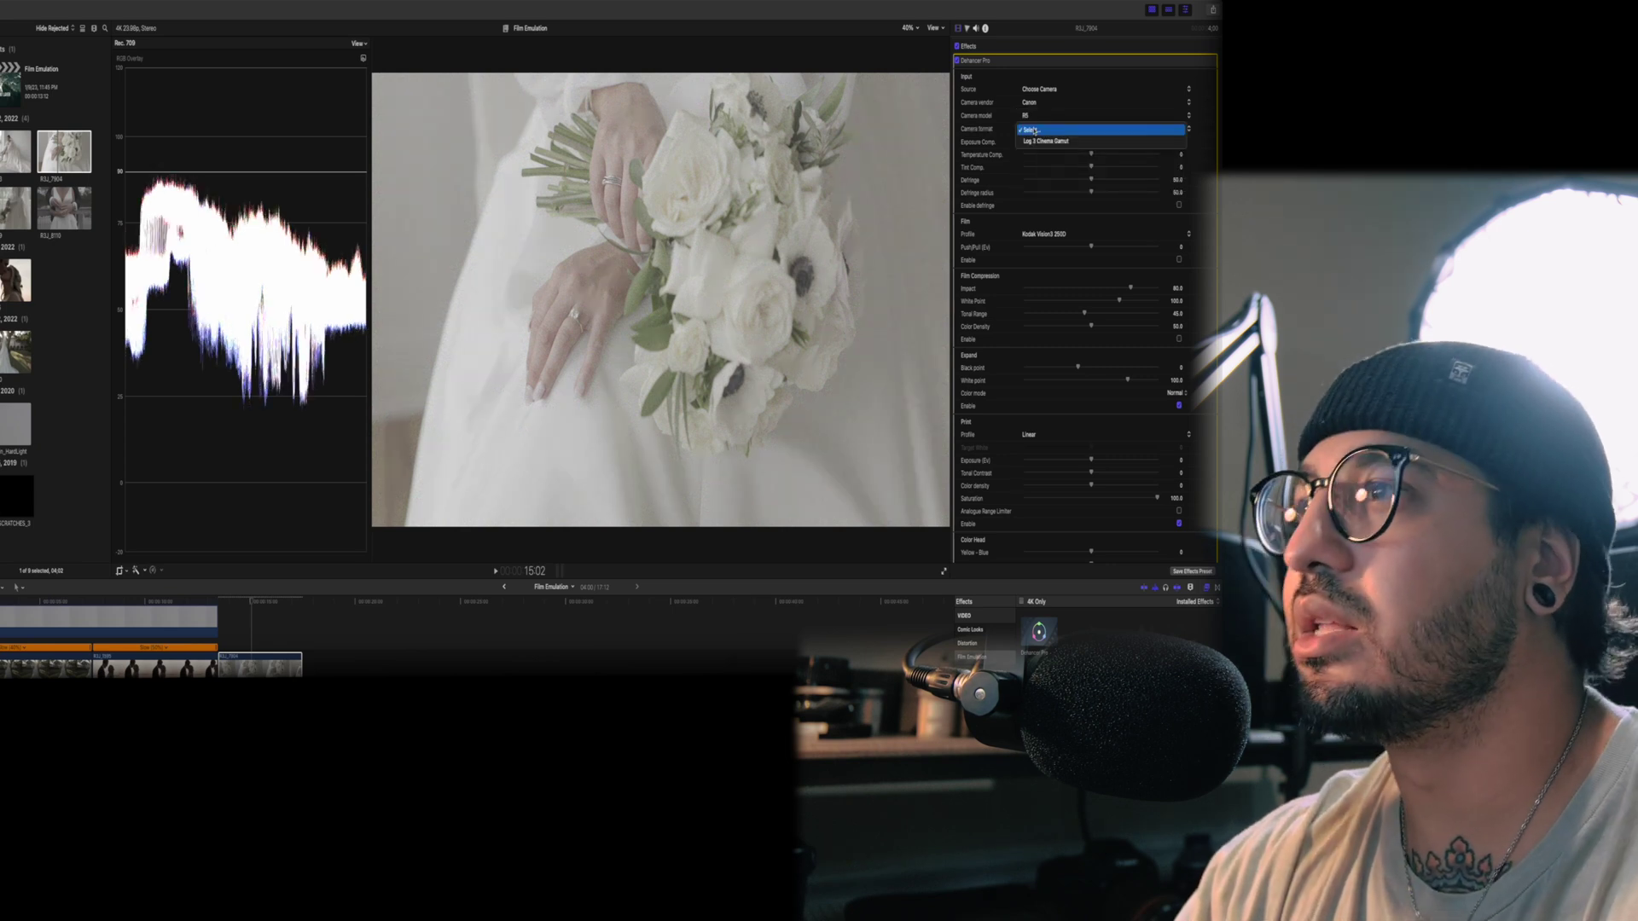
left_click(1035, 141)
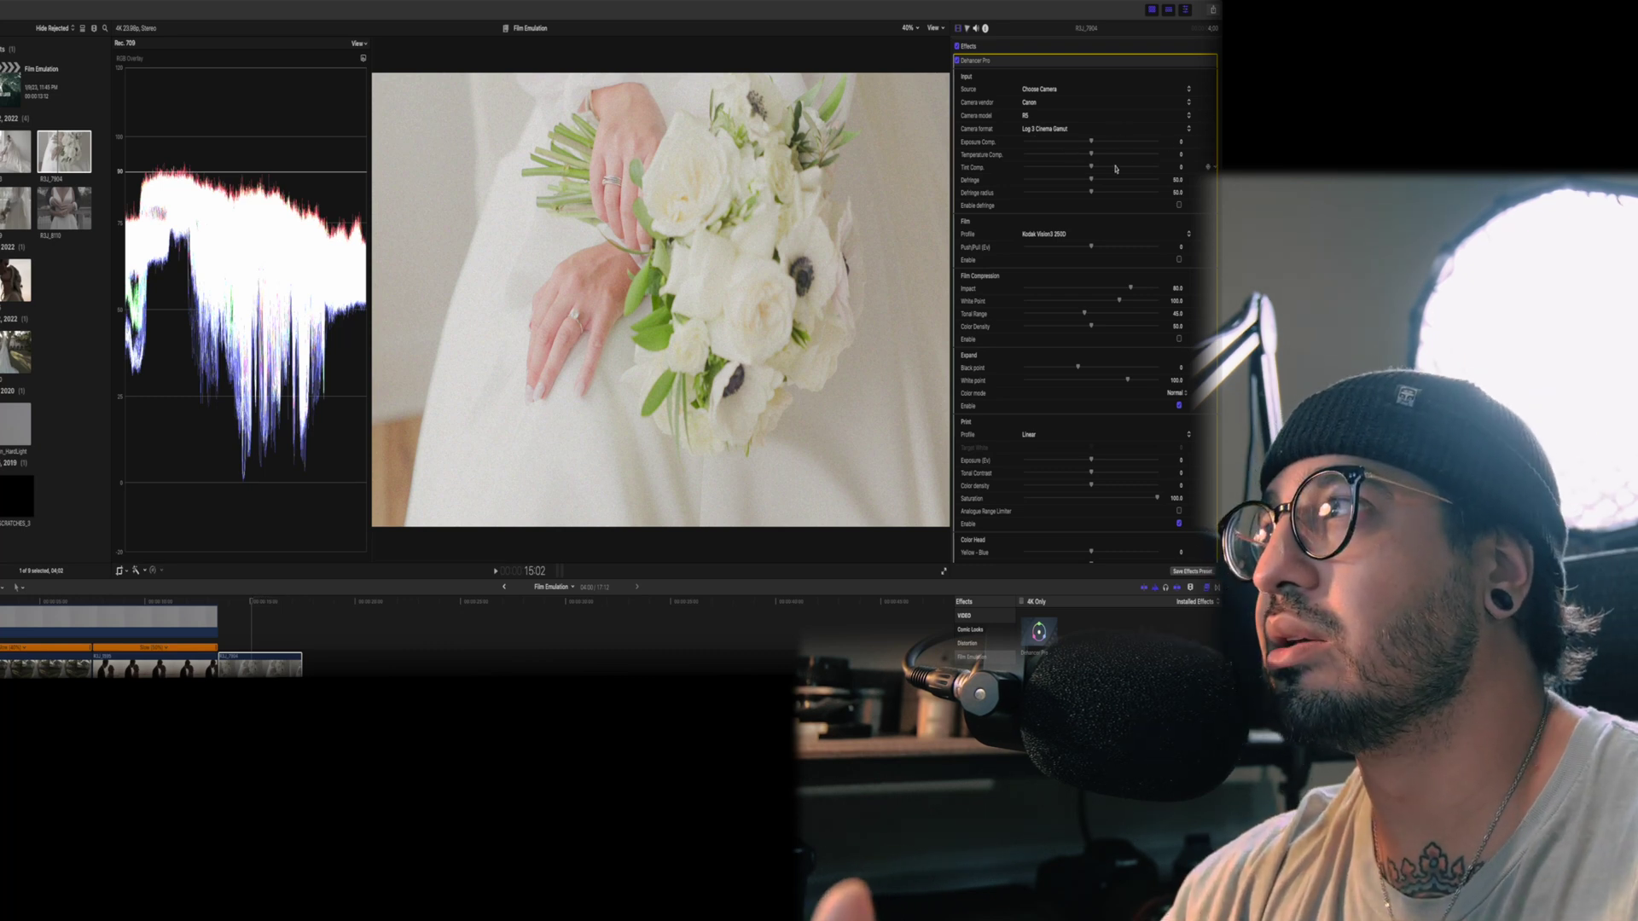
left_click(956, 62)
left_click(956, 61)
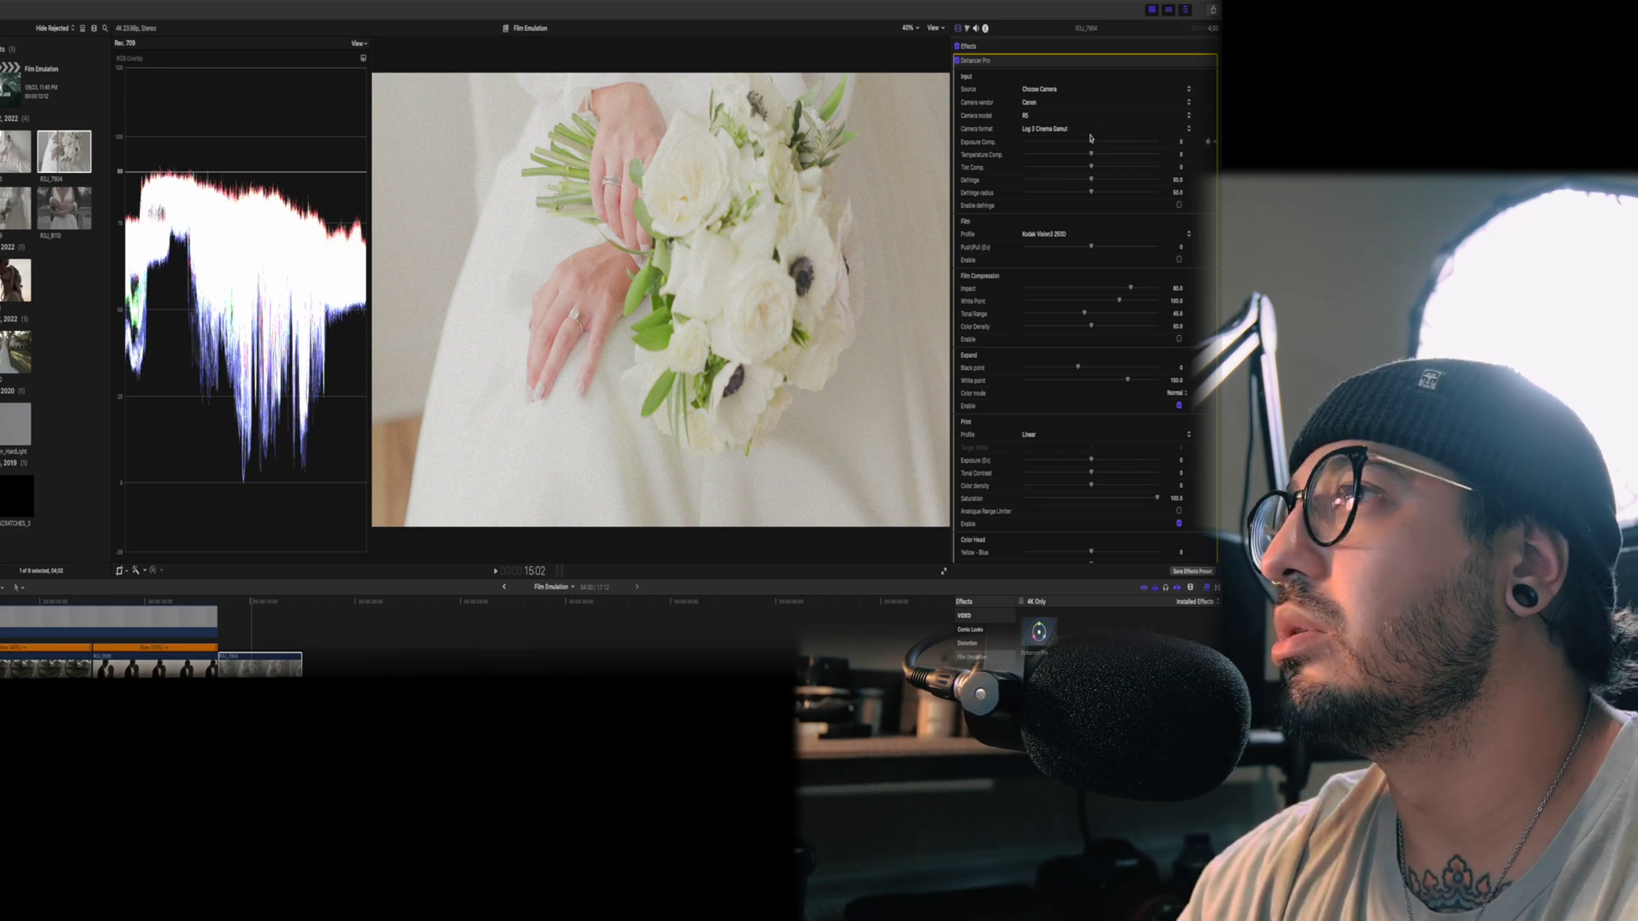
Step: Slightly lower the bouquet clip's Exposure Comp., warm its Temperature Comp. a little, and reset Tint Comp. to 0
left_click_drag(1091, 142, 1087, 142)
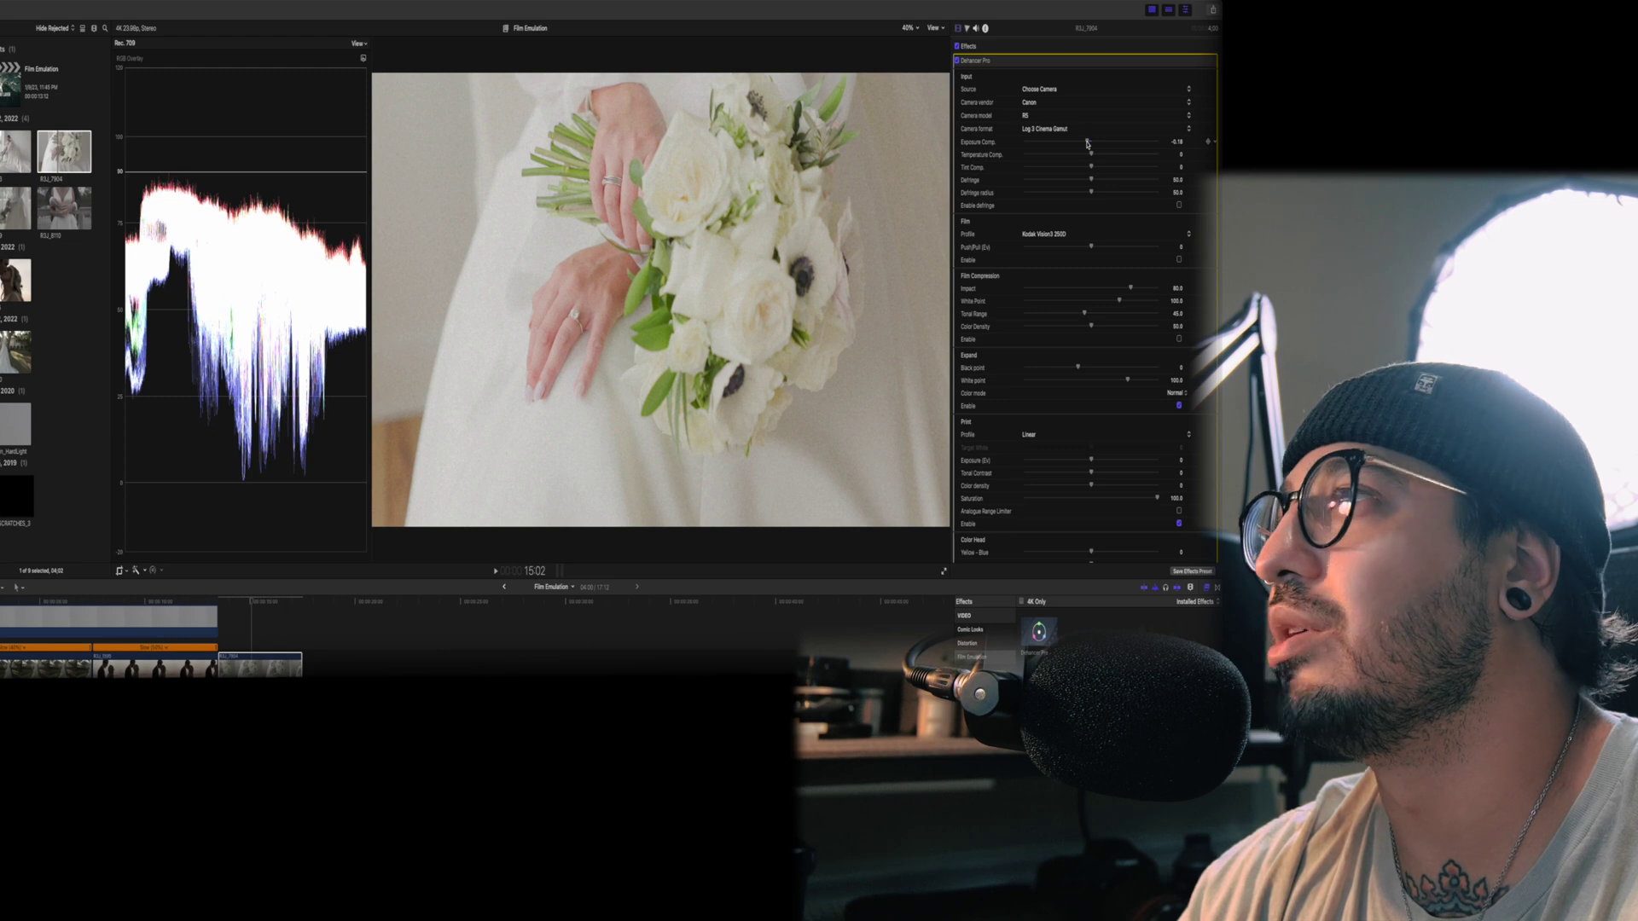
left_click_drag(1106, 155, 1088, 168)
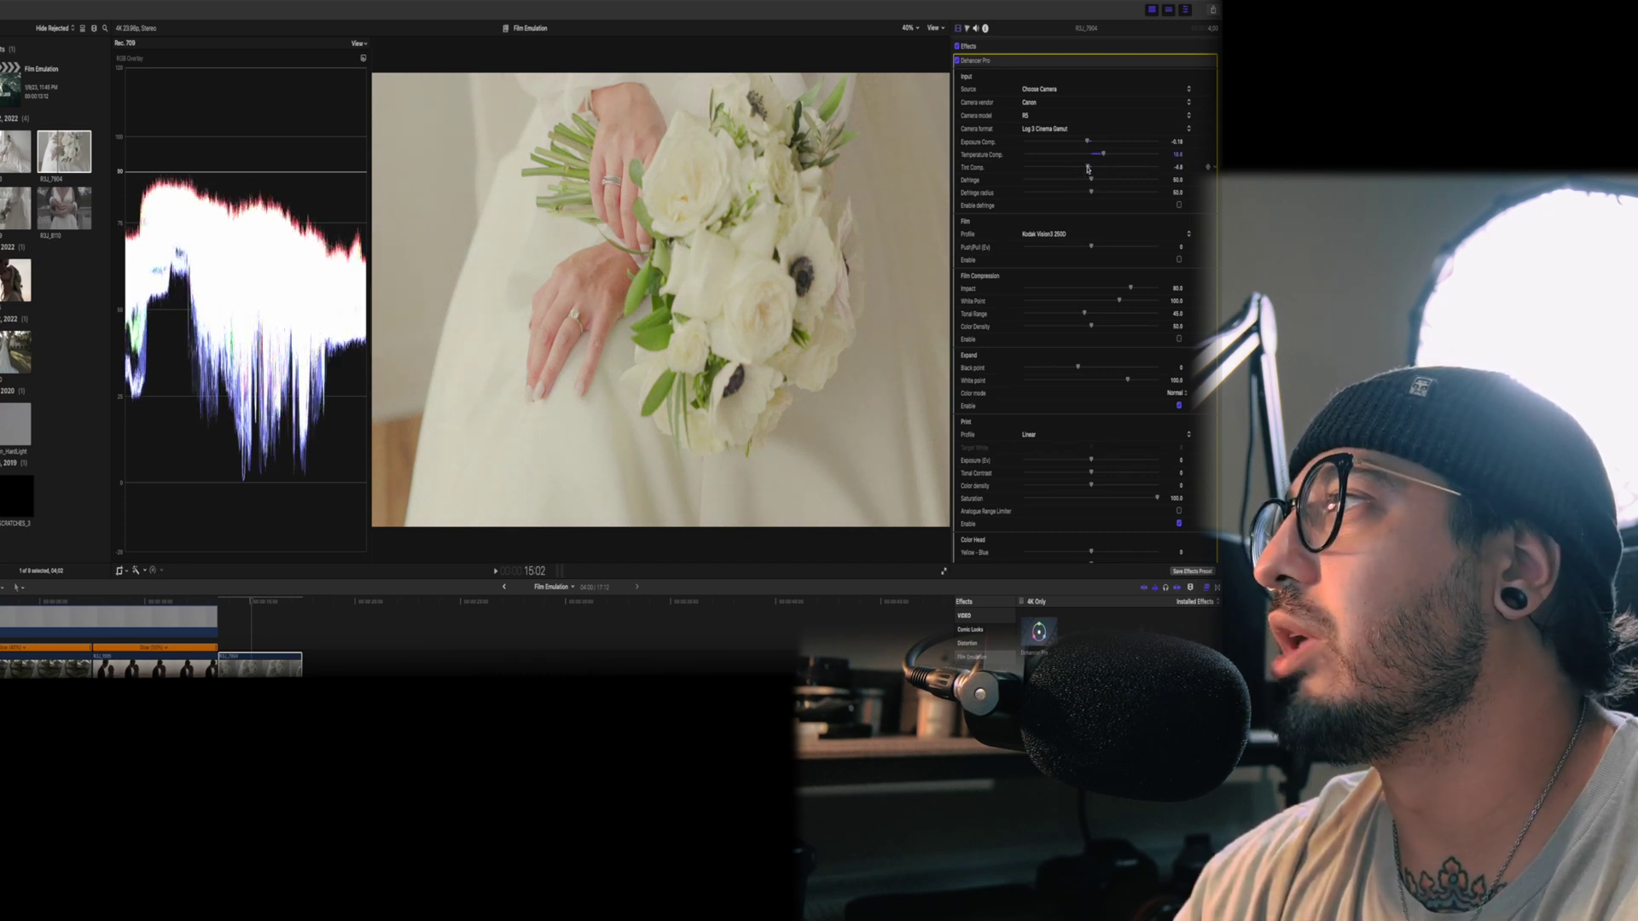
left_click(1215, 171)
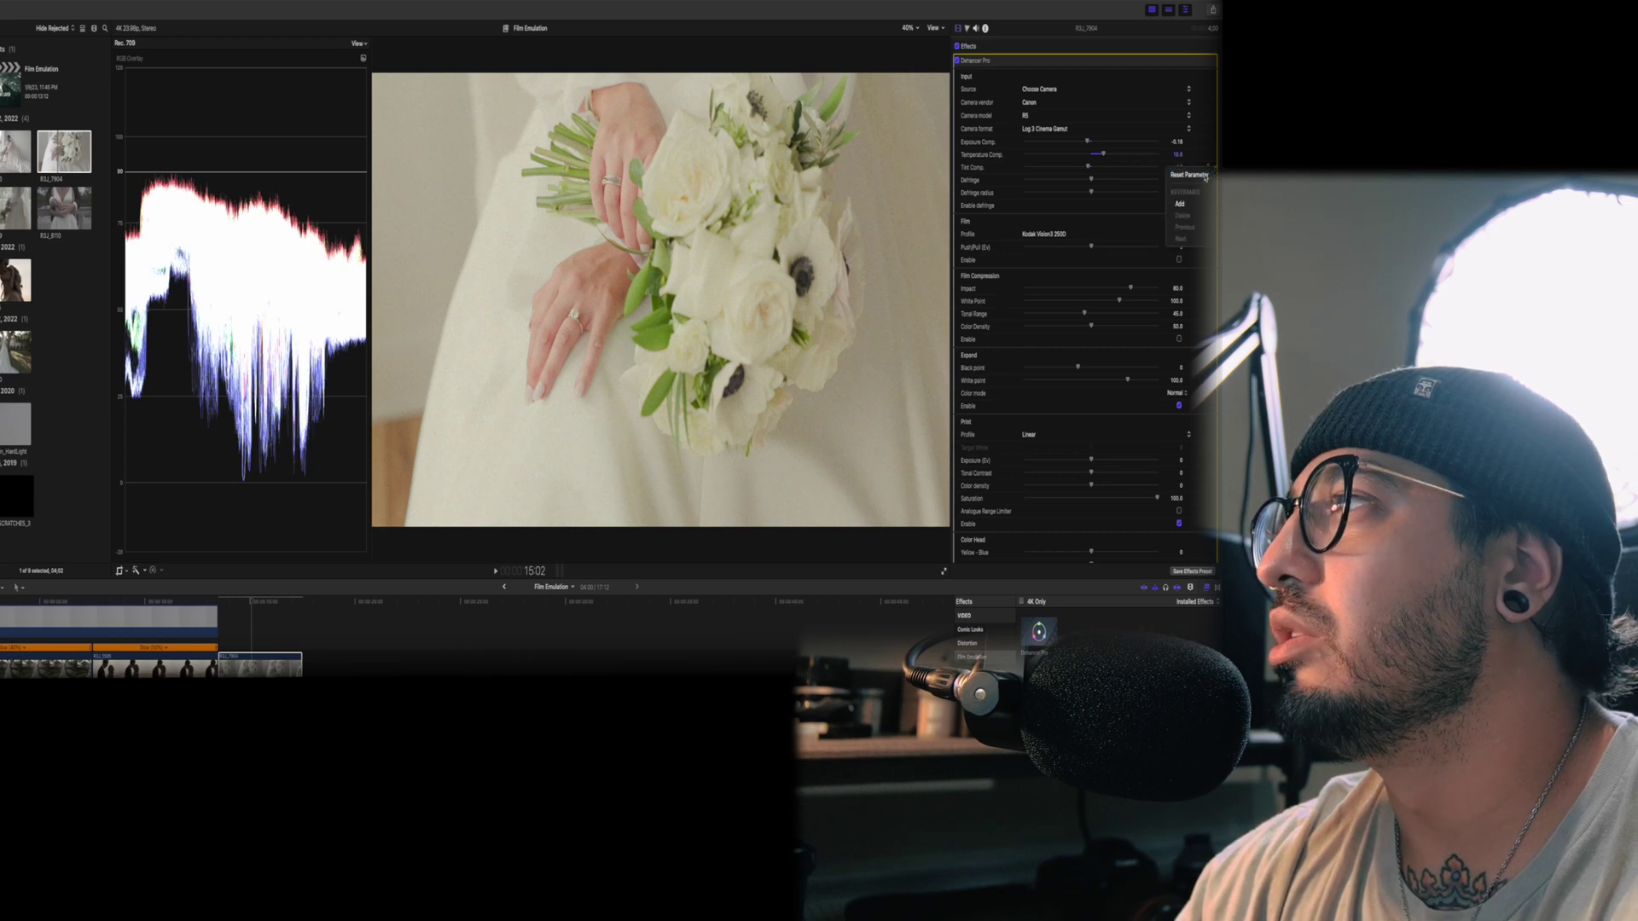
left_click(1203, 174)
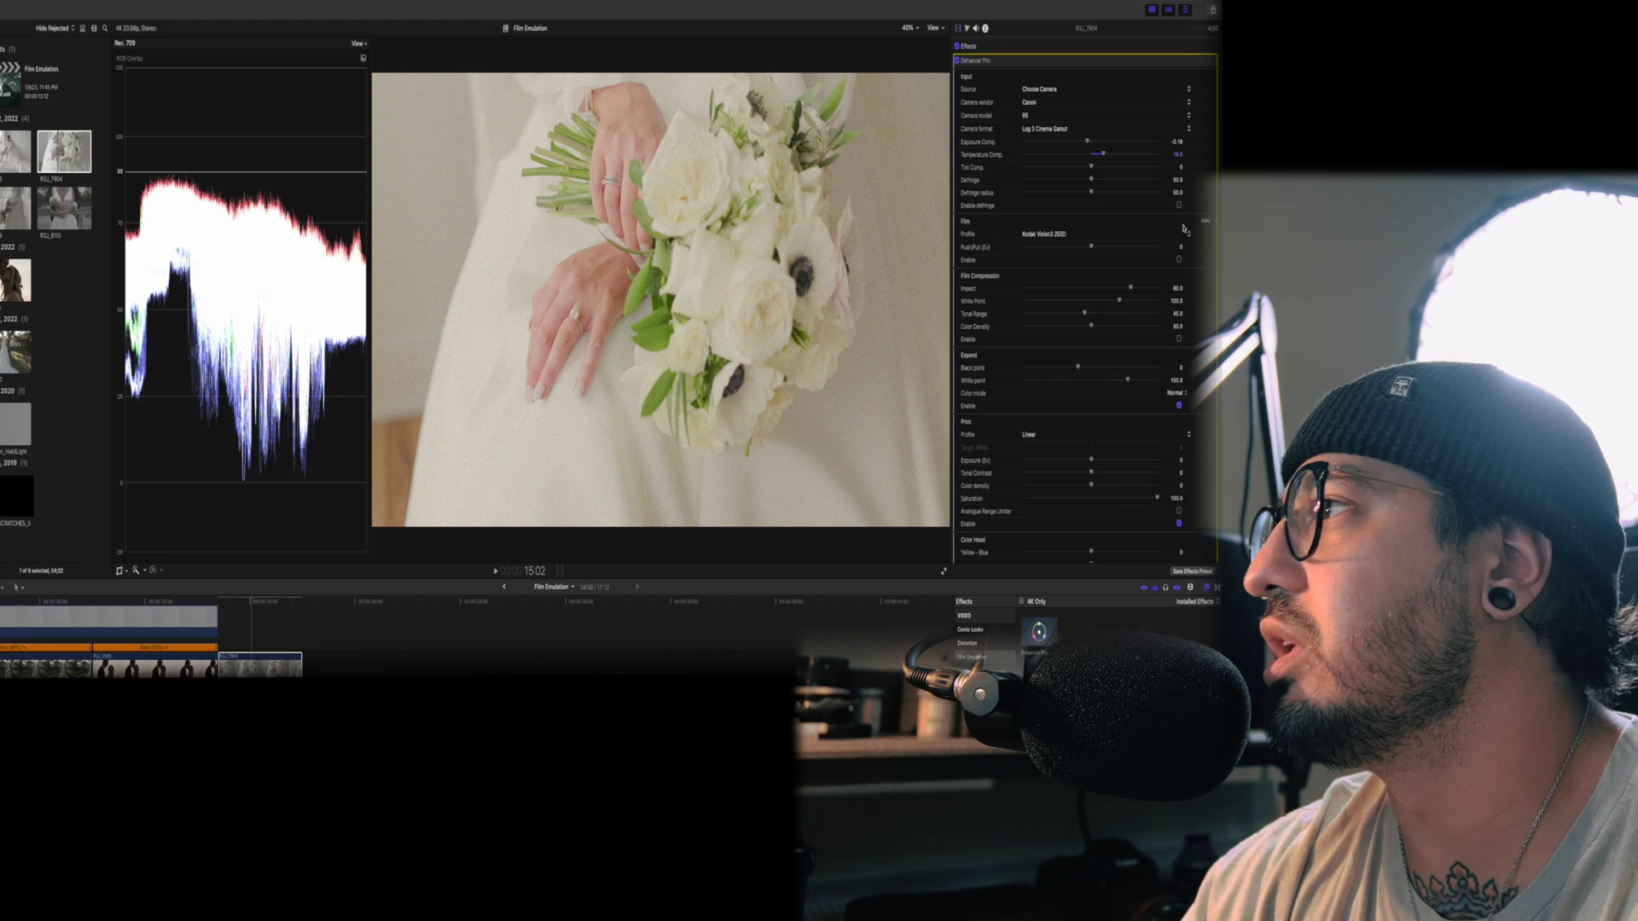
left_click_drag(1105, 156, 1096, 155)
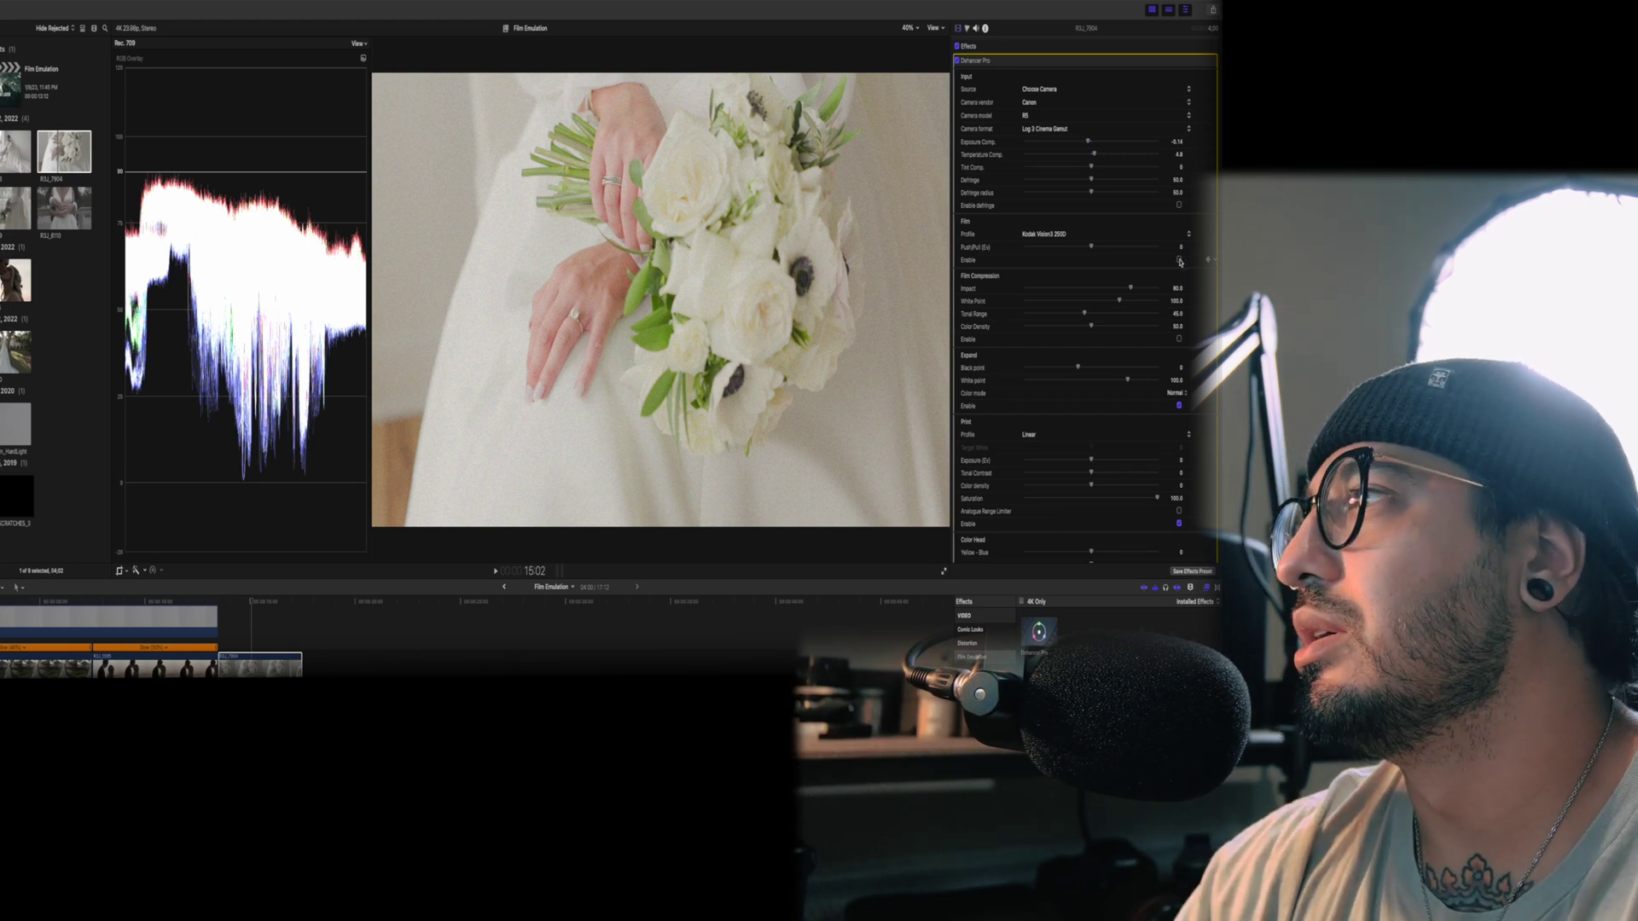
Step: Enable the Film section with the Kodak Portra 400 profile, raise Push/Pull to about 0.12, and warm the Temperature Comp. further
left_click(1180, 260)
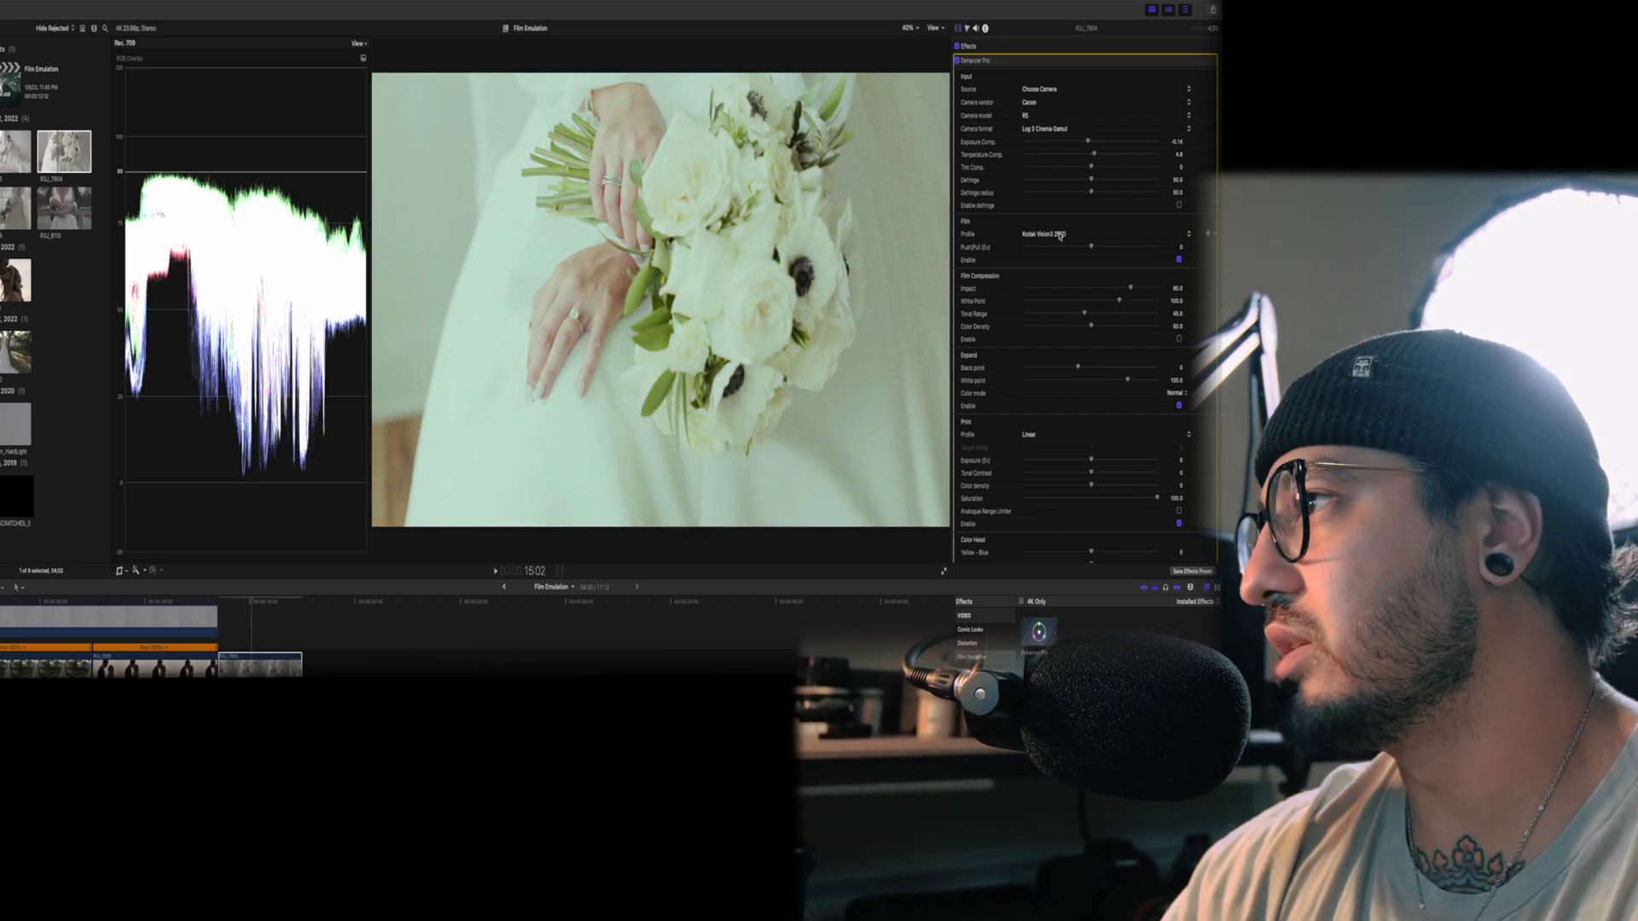
left_click(1061, 236)
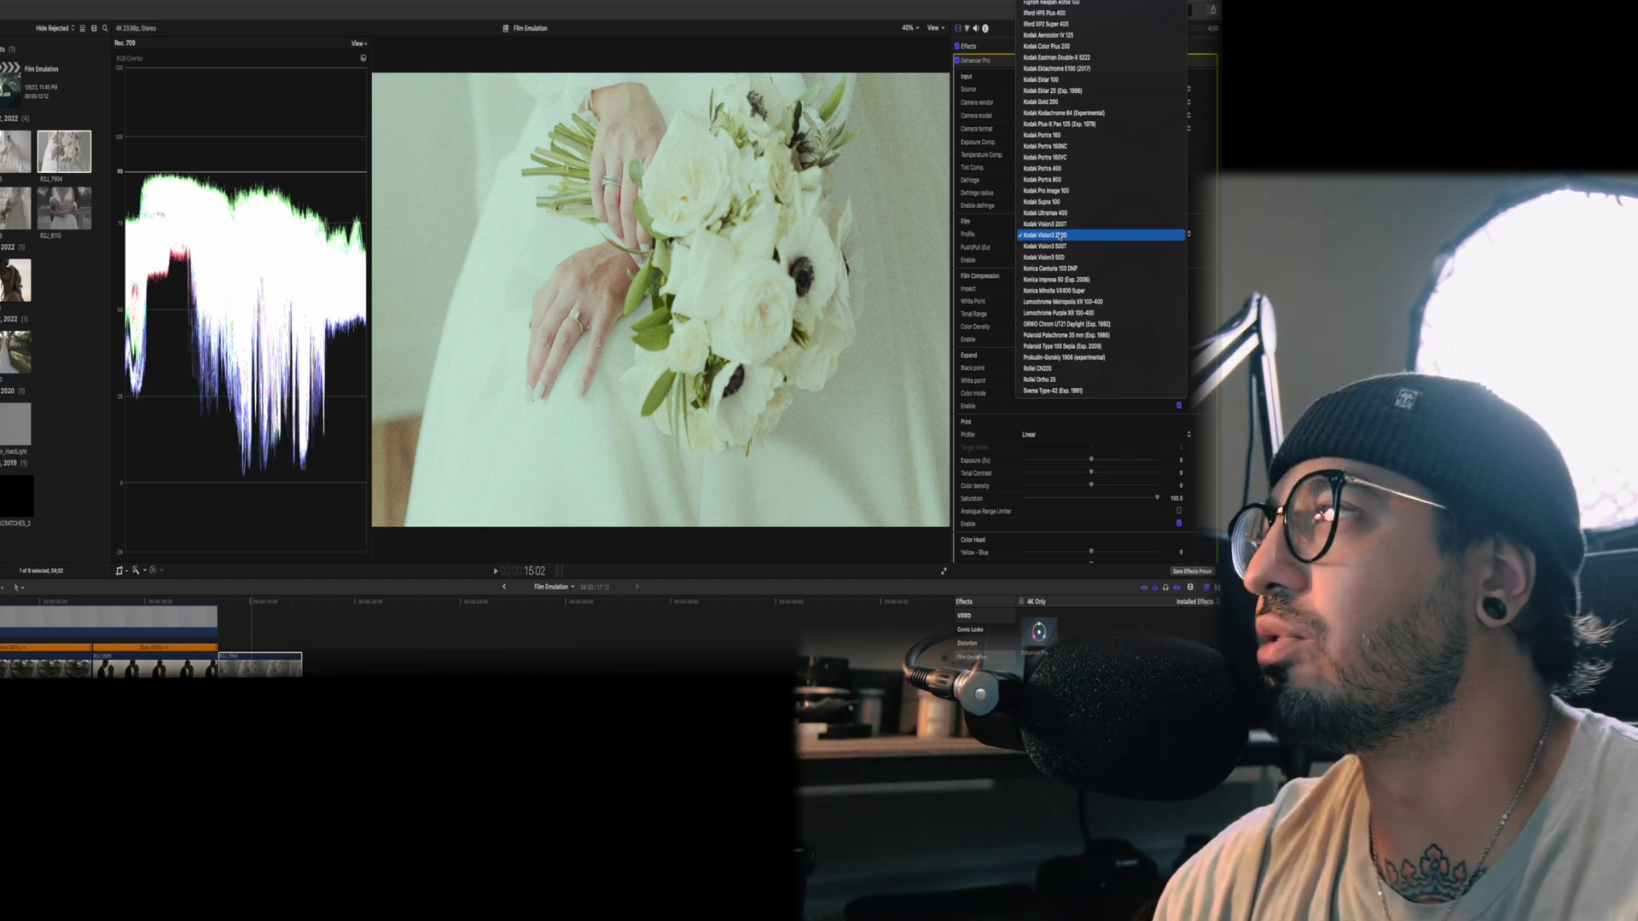
left_click(1061, 170)
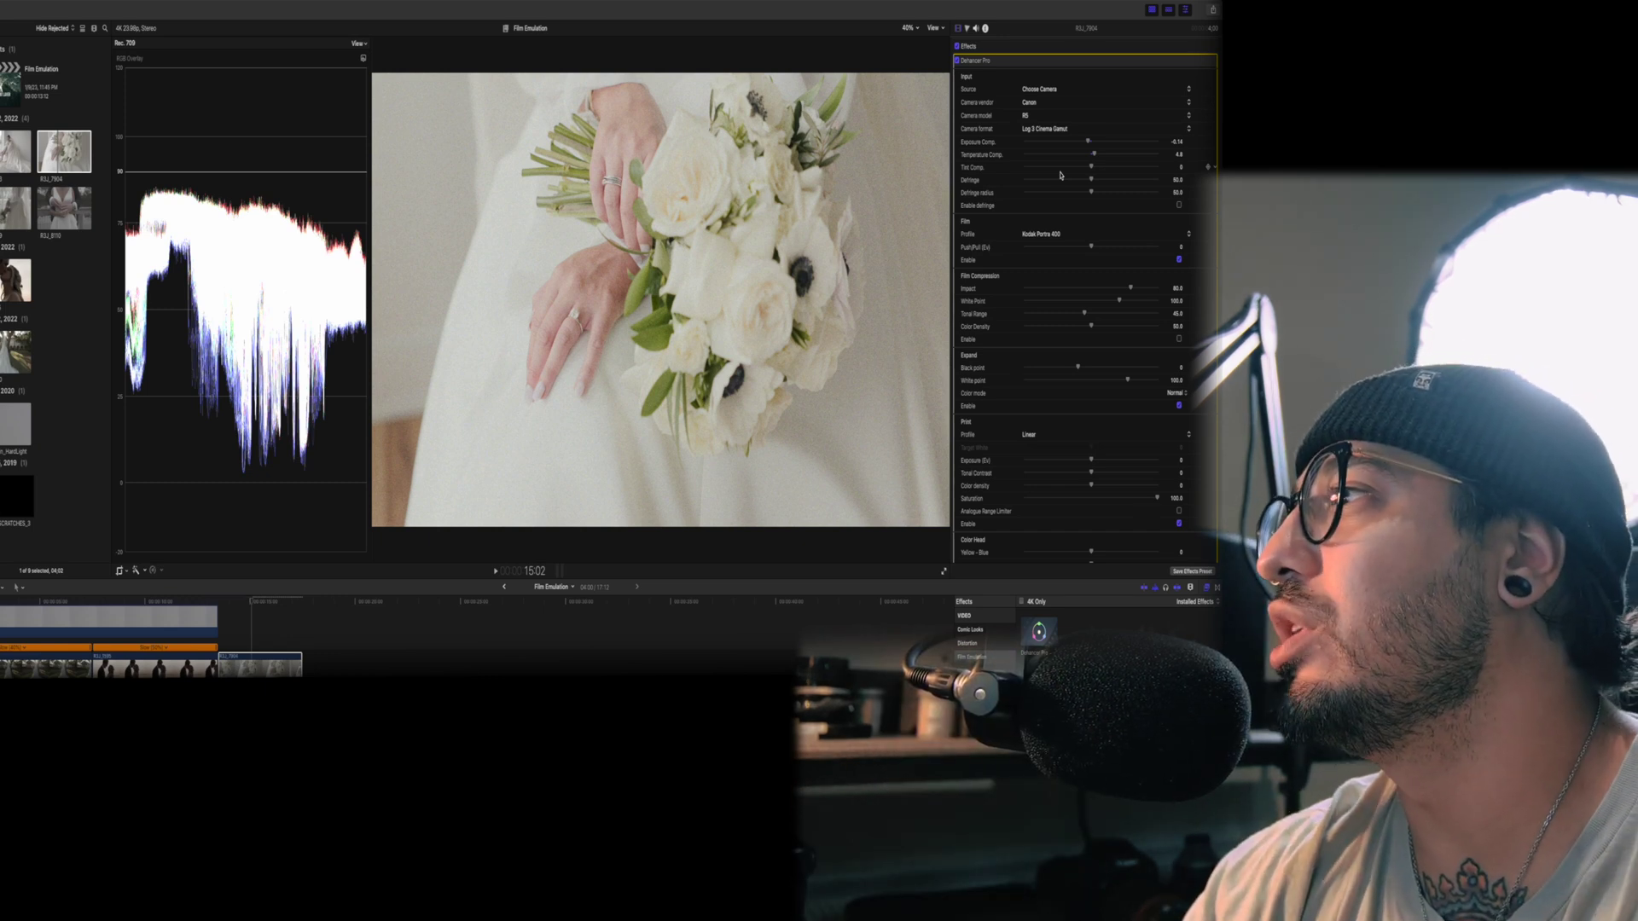
mouse_move(1088, 251)
left_mouse_down()
mouse_move(1028, 249)
mouse_move(1160, 247)
mouse_move(1095, 250)
left_mouse_up()
left_click_drag(1095, 154, 1100, 157)
Step: Enable Film Compression, reduce Impact to about 49, lower White Point, and raise Tonal Range to about 68 and Color Density to about 85
scroll(1101, 214, "down", 1)
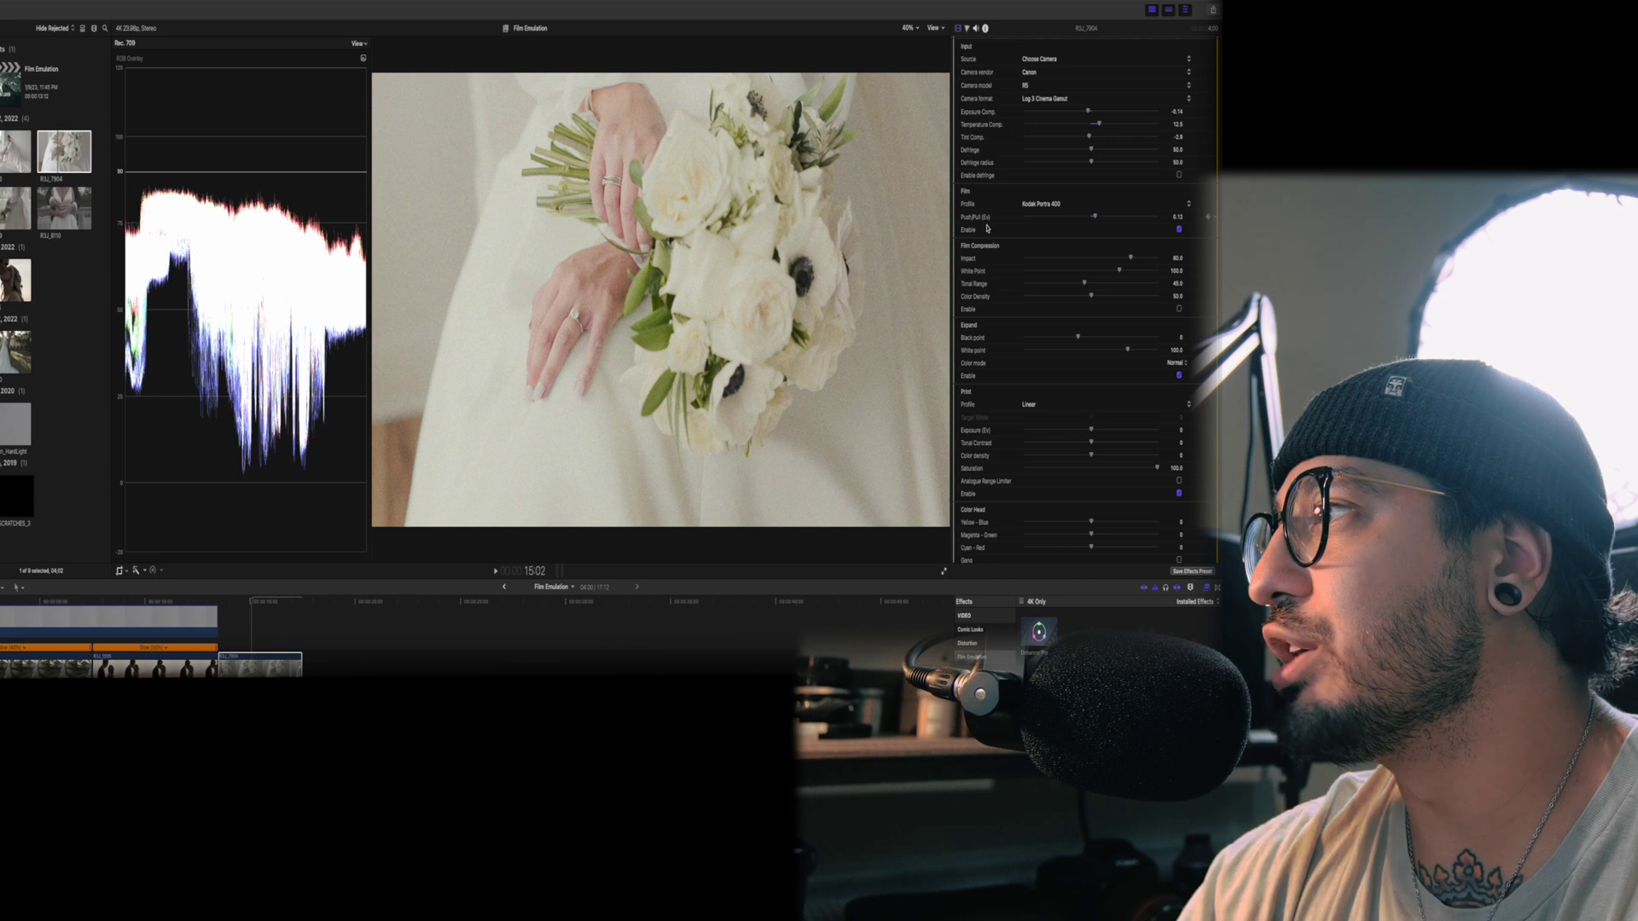
left_click(1179, 310)
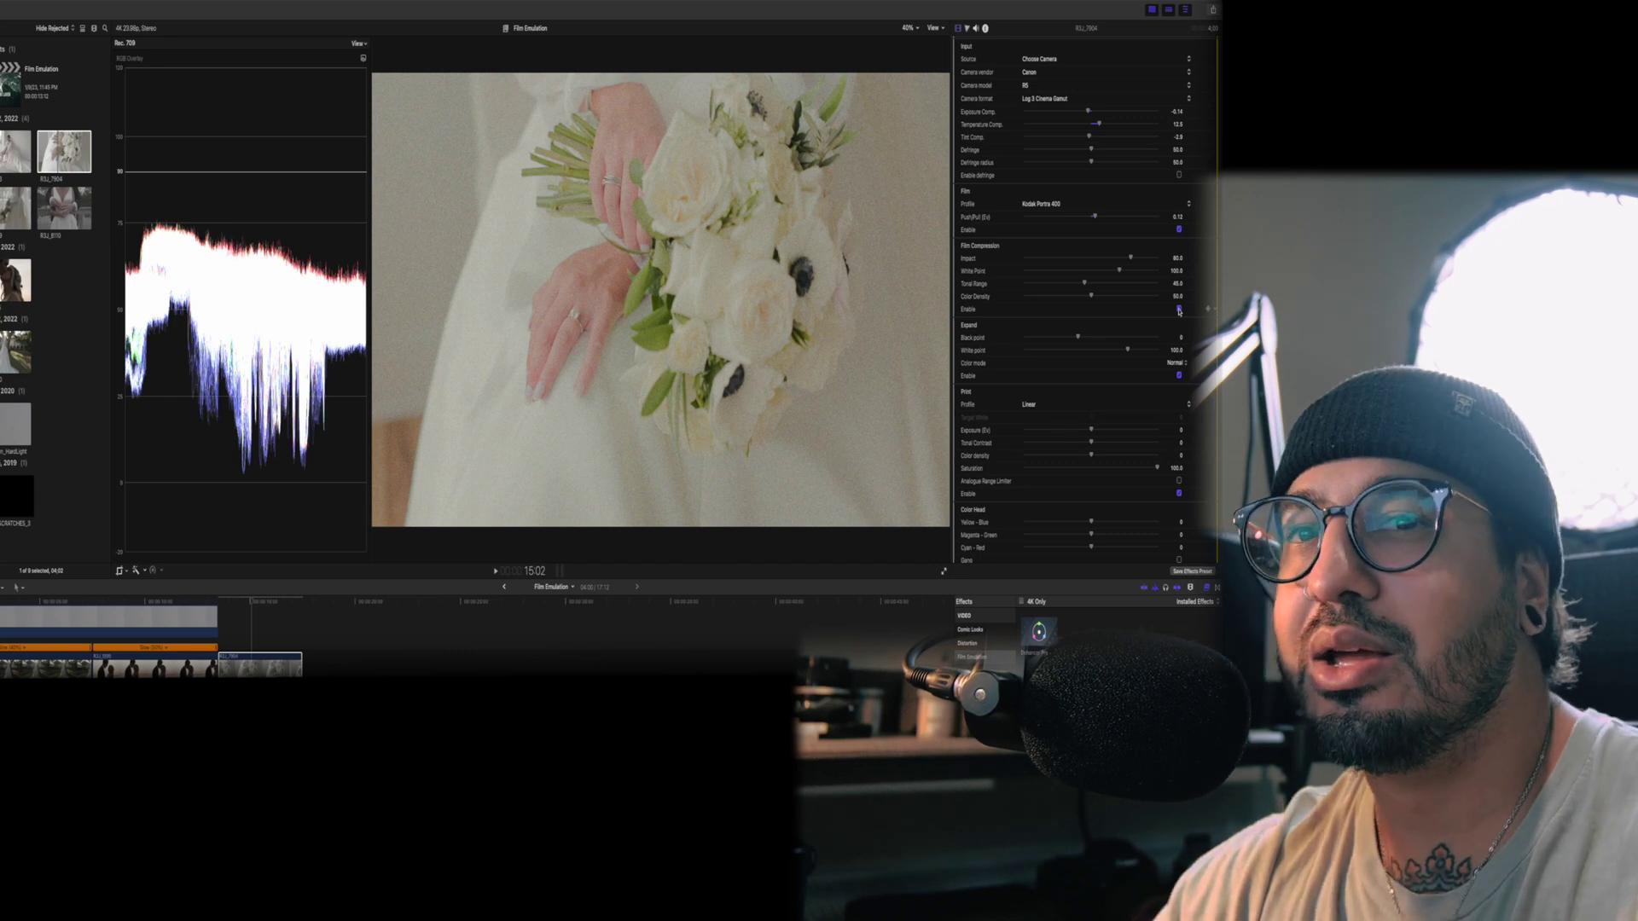
left_click(1179, 309)
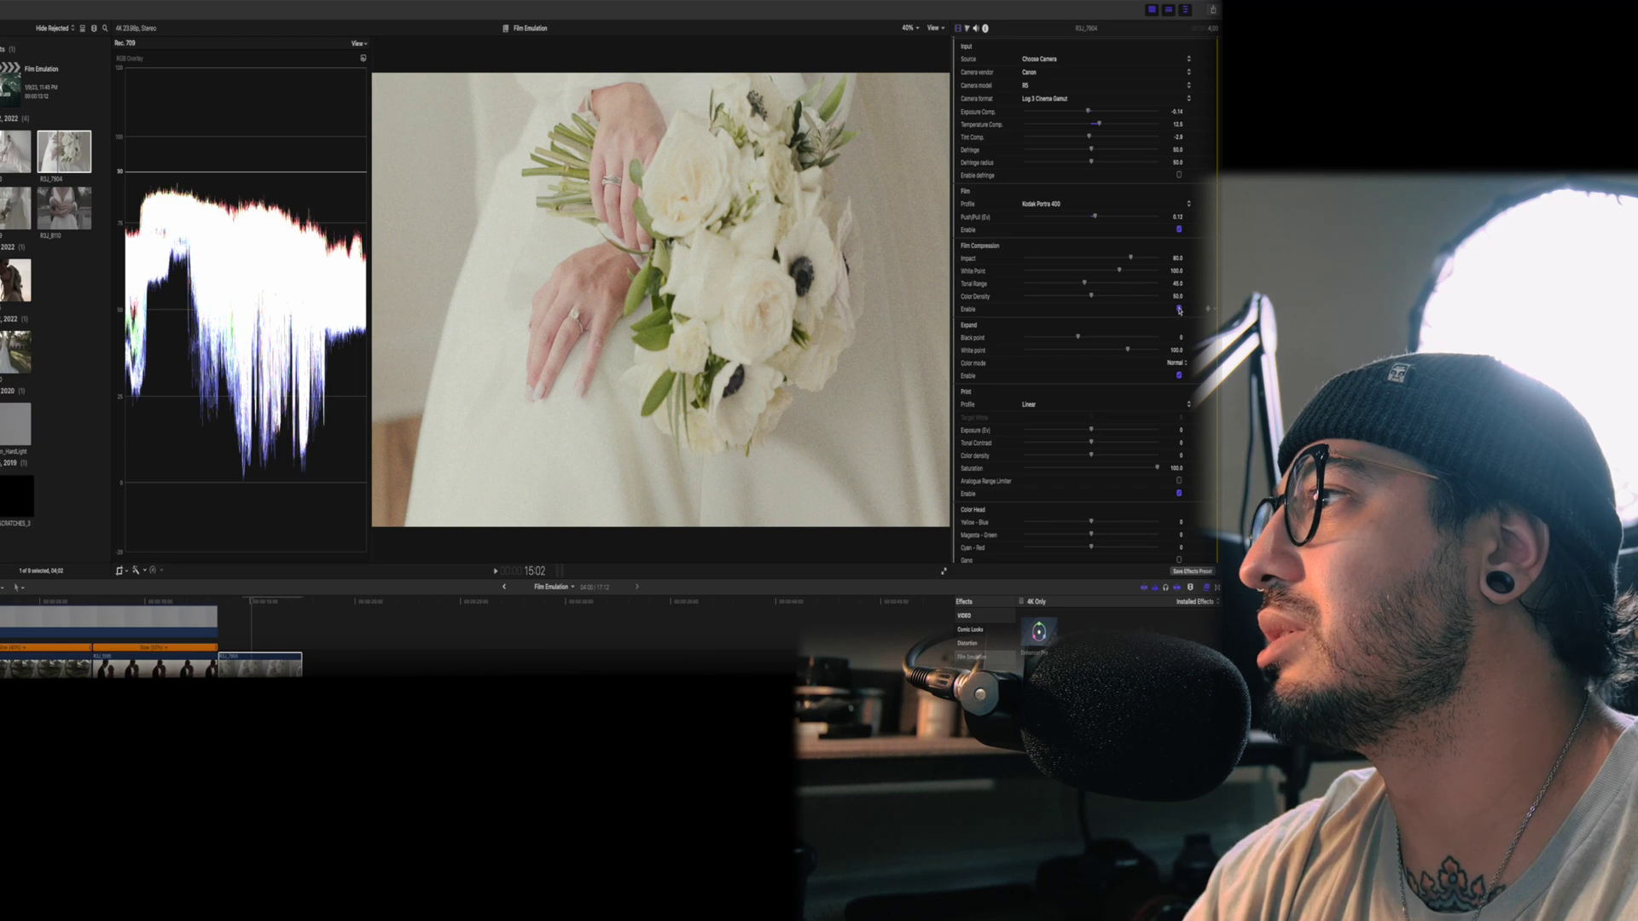
left_click_drag(1131, 261, 1086, 271)
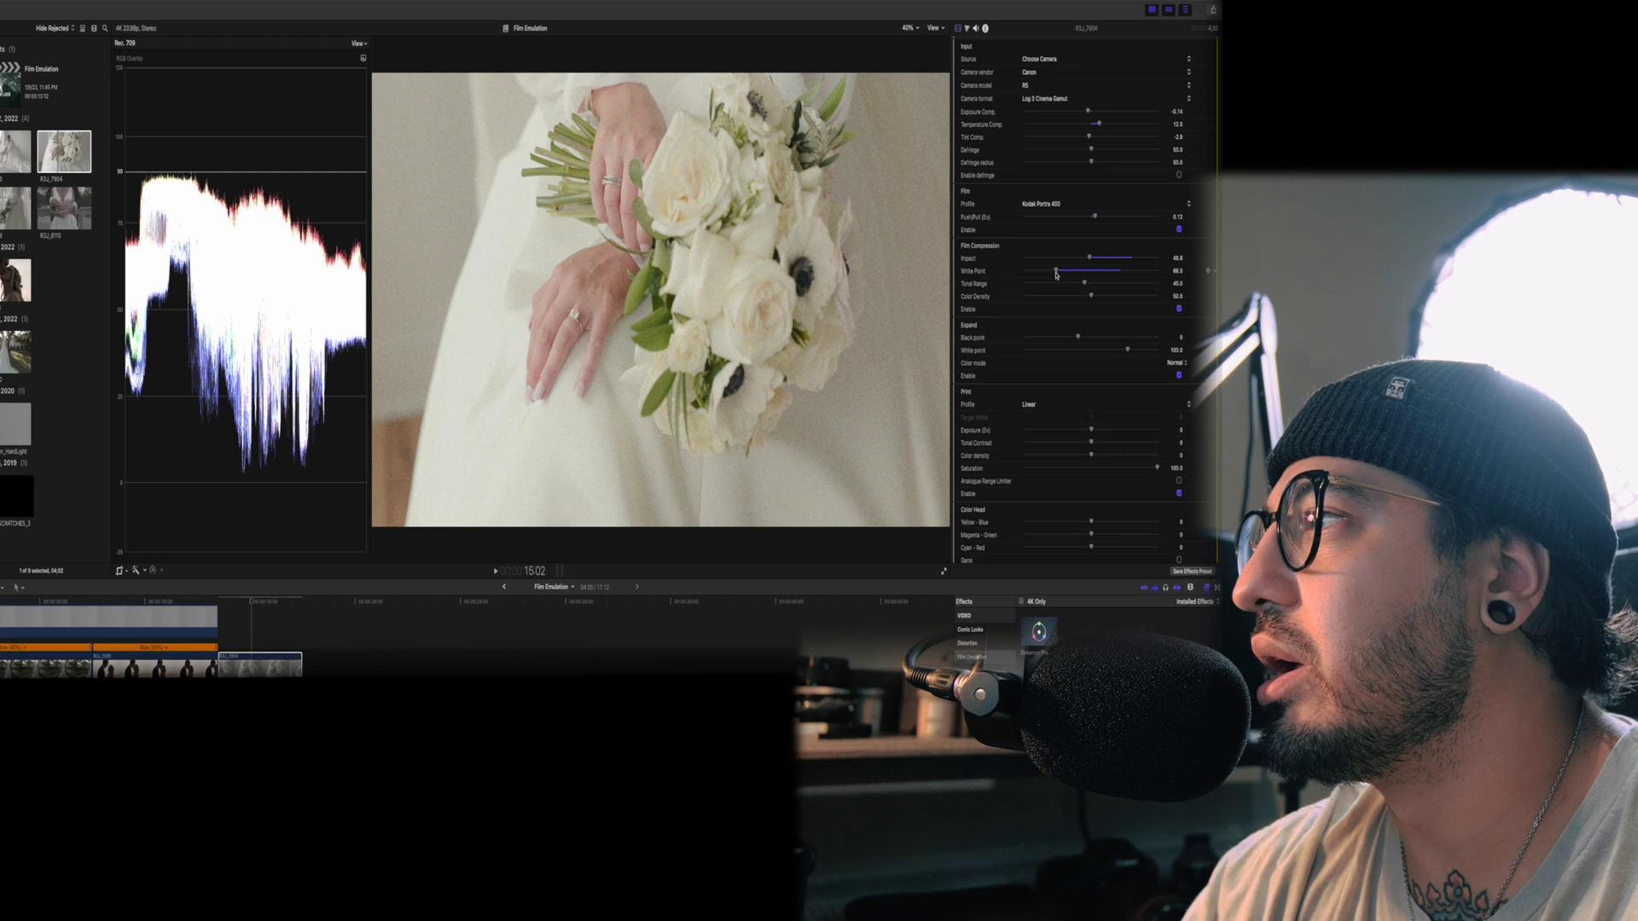
mouse_move(1085, 284)
left_mouse_down()
mouse_move(1138, 281)
mouse_move(1041, 274)
mouse_move(1130, 285)
mouse_move(1101, 294)
left_mouse_up()
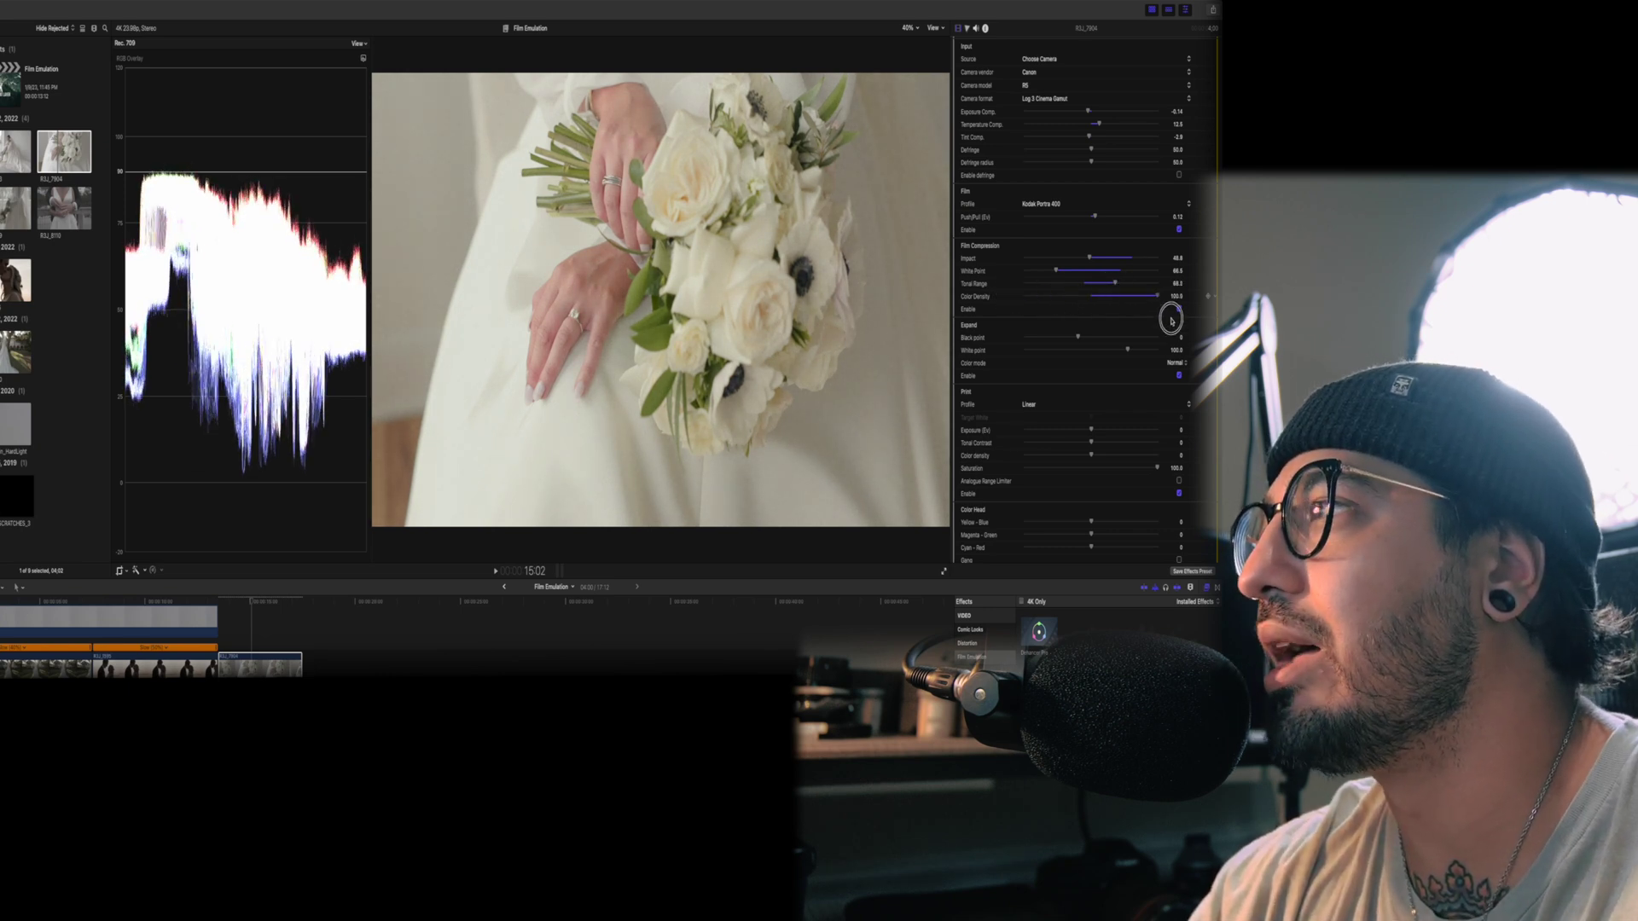
left_click_drag(1145, 307, 1138, 298)
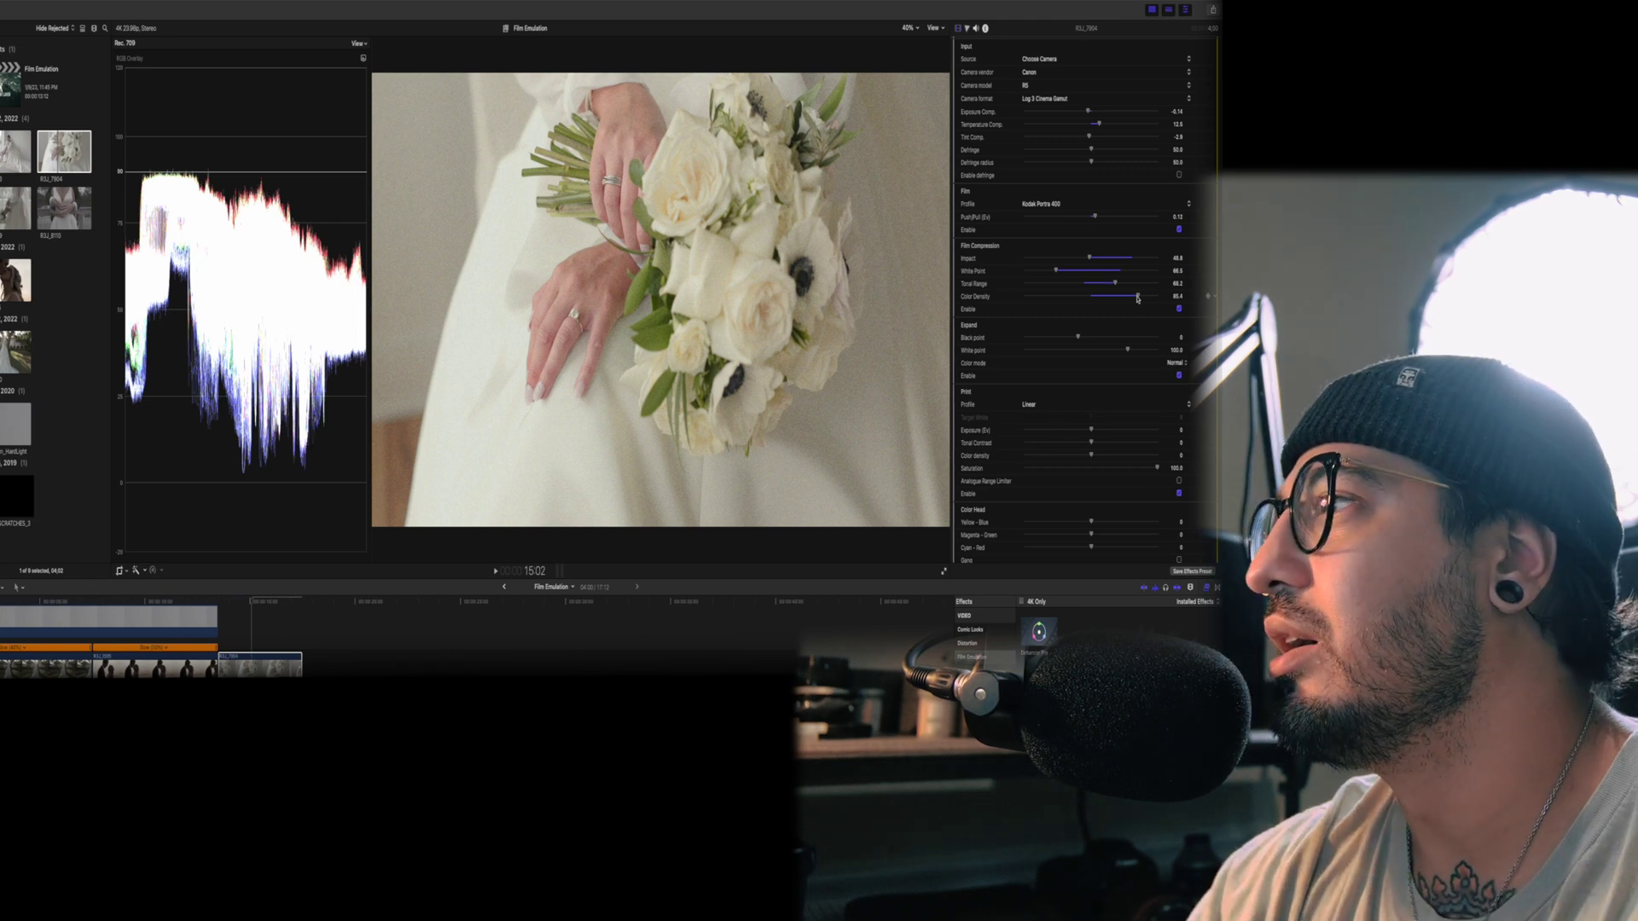
Step: In the Expand section, raise the Black point to about 11 and slightly lower the White point
scroll(1100, 316, "down", 2)
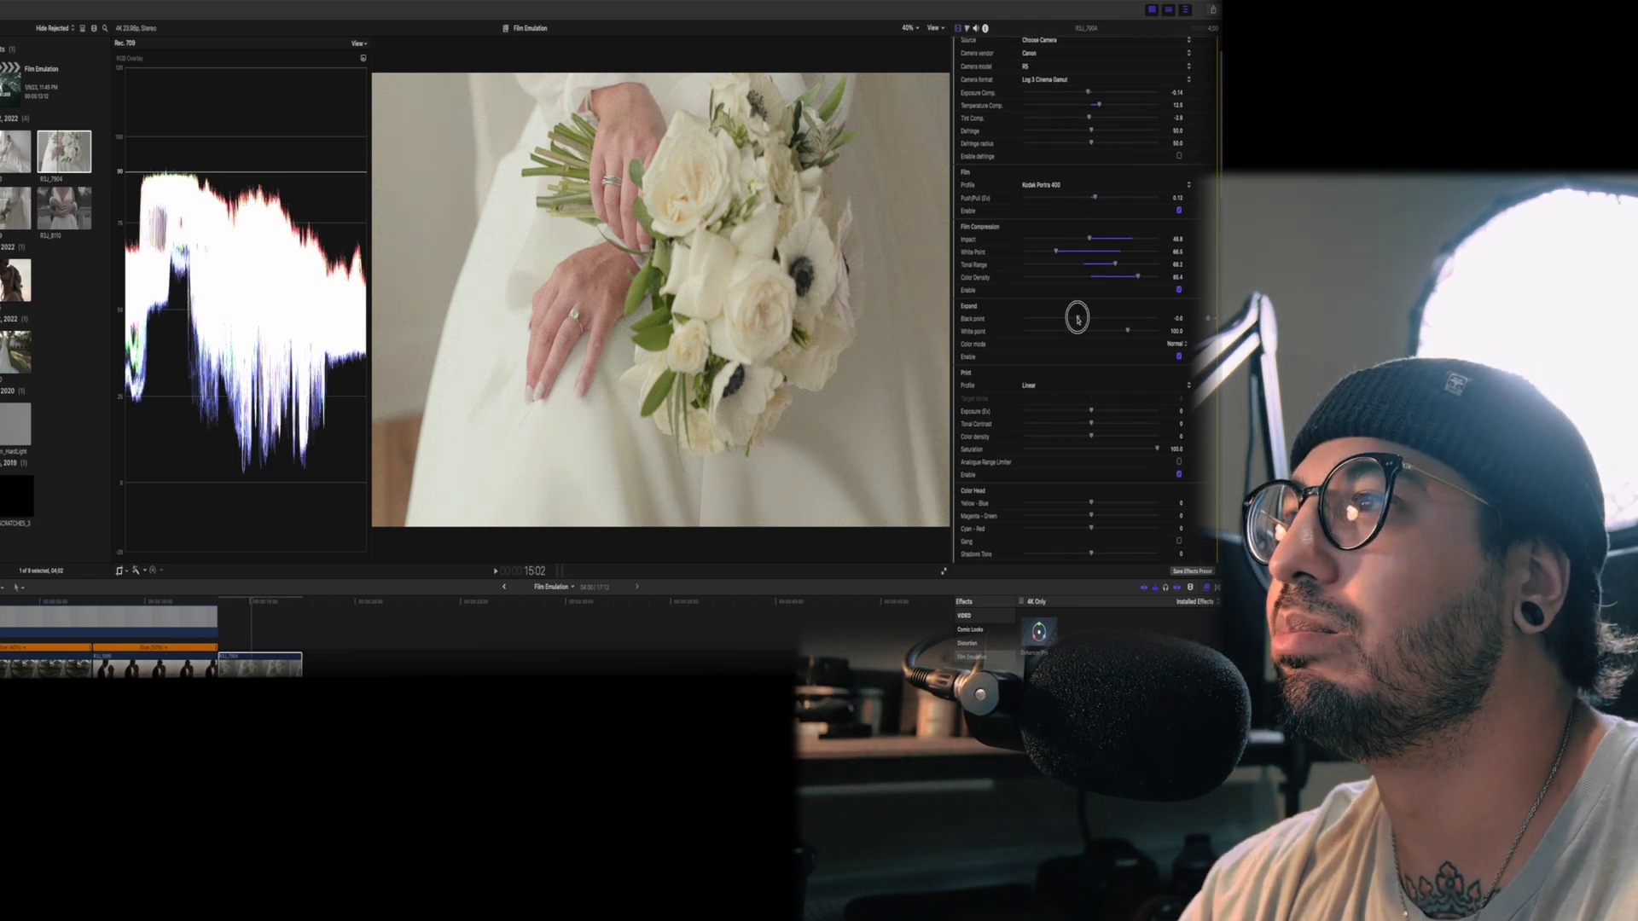
left_click_drag(1073, 319, 1126, 331)
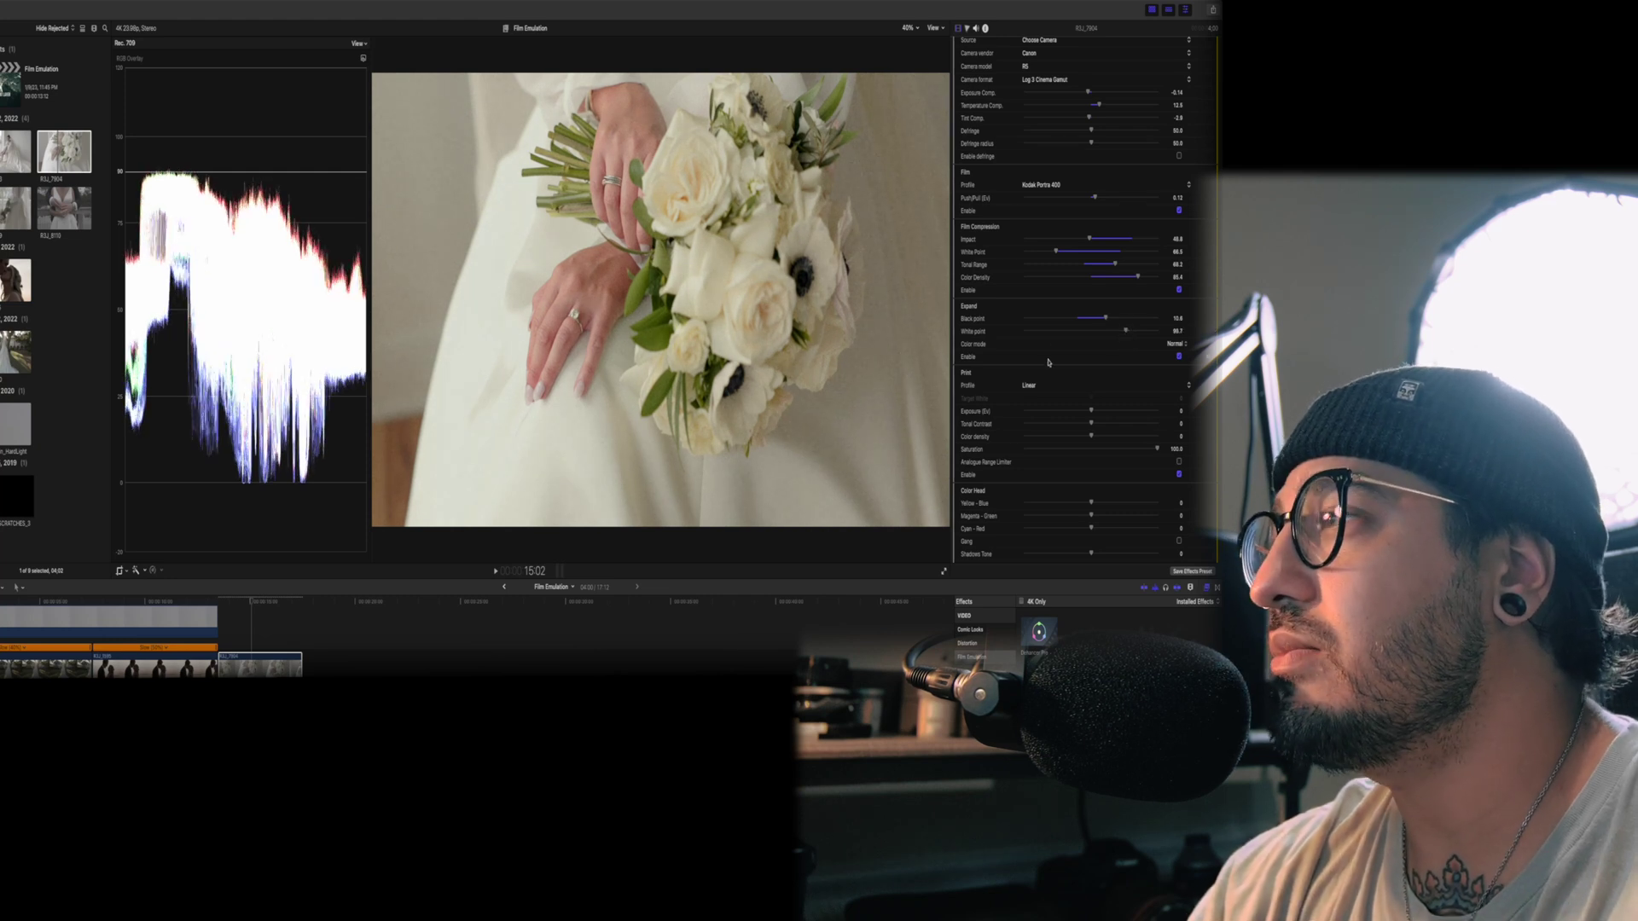
Step: Try a slightly higher Print exposure and reset it, and shift the Color Head Yellow - Blue balance to about 21
scroll(1048, 362, "down", 3)
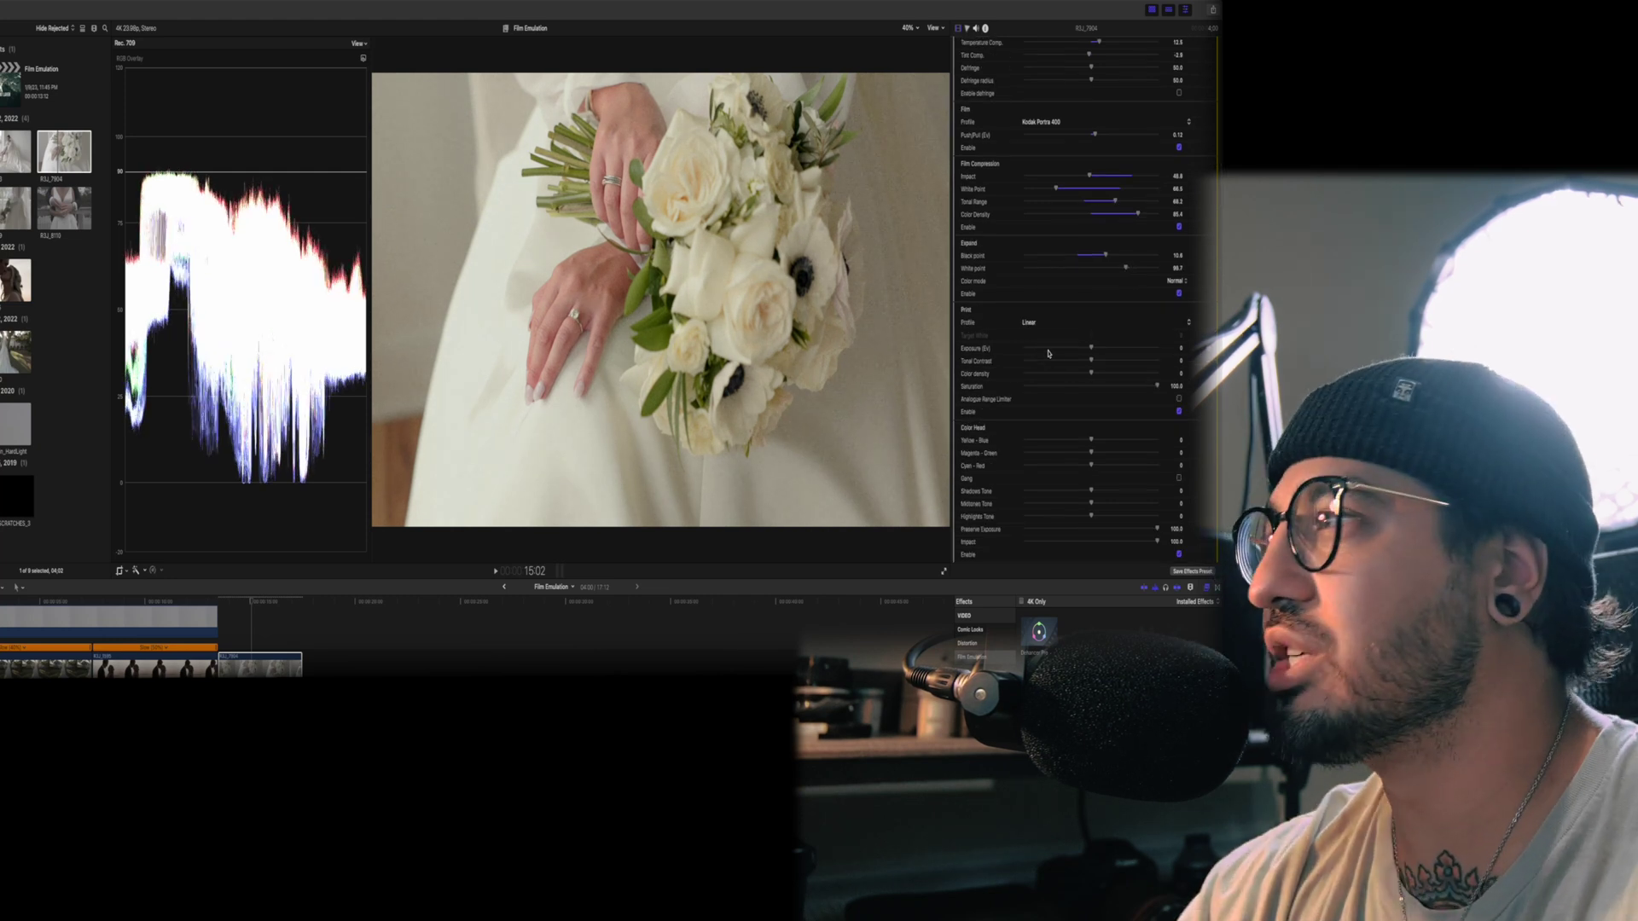
scroll(1049, 353, "down", 6)
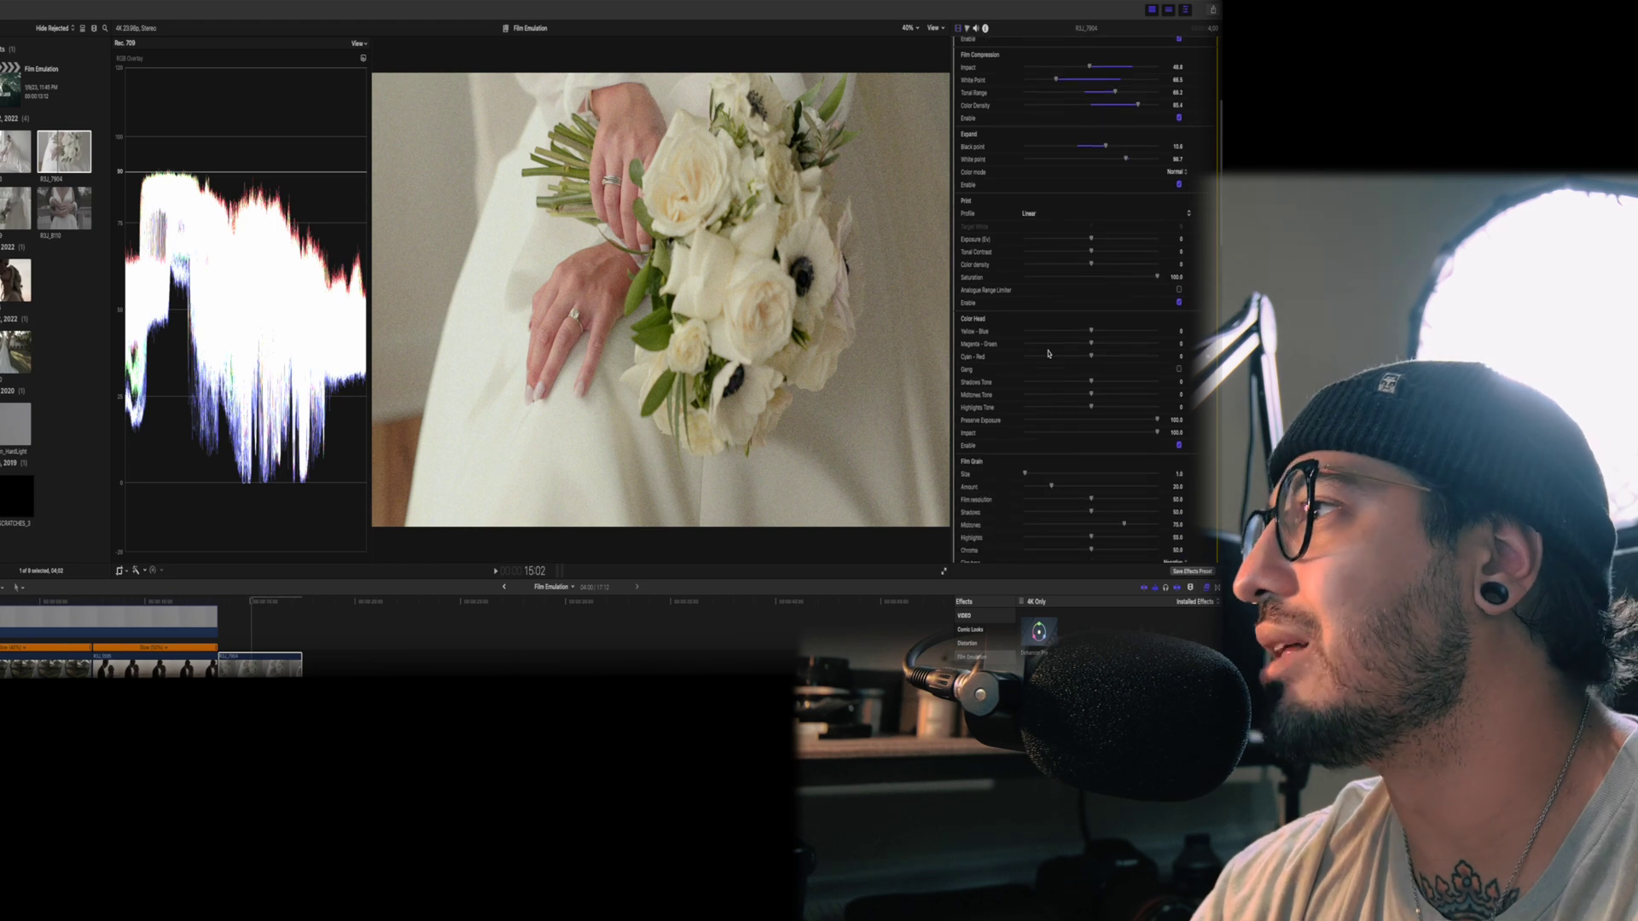
mouse_move(1091, 207)
left_mouse_down()
mouse_move(1106, 209)
mouse_move(1071, 208)
mouse_move(1116, 211)
mouse_move(1099, 207)
left_mouse_up()
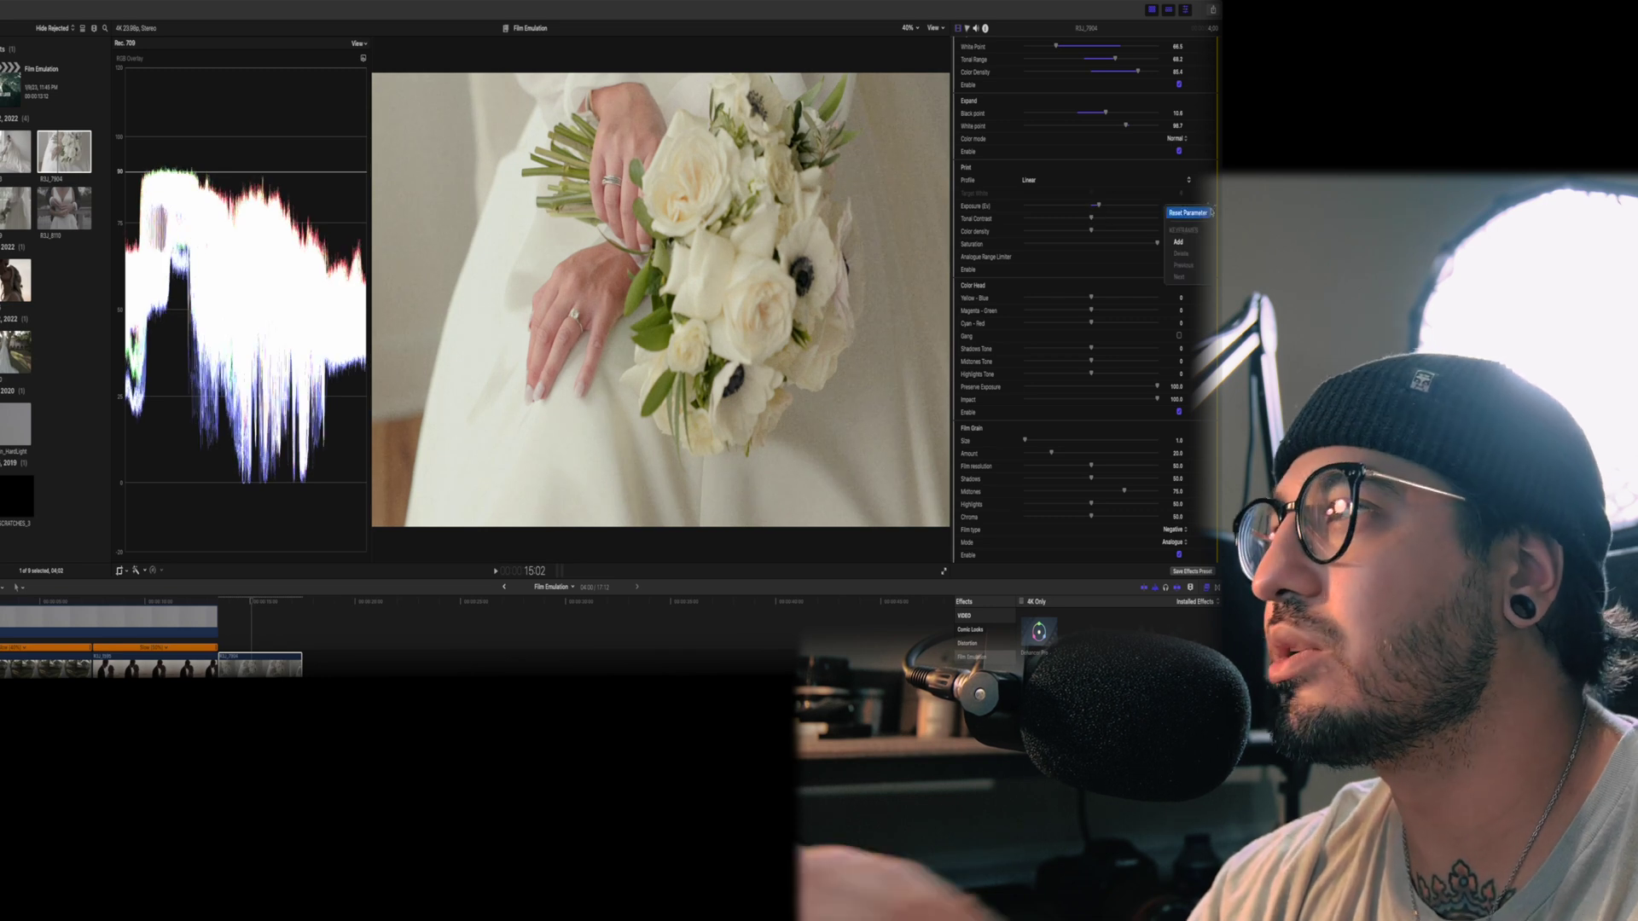
left_click(1207, 206)
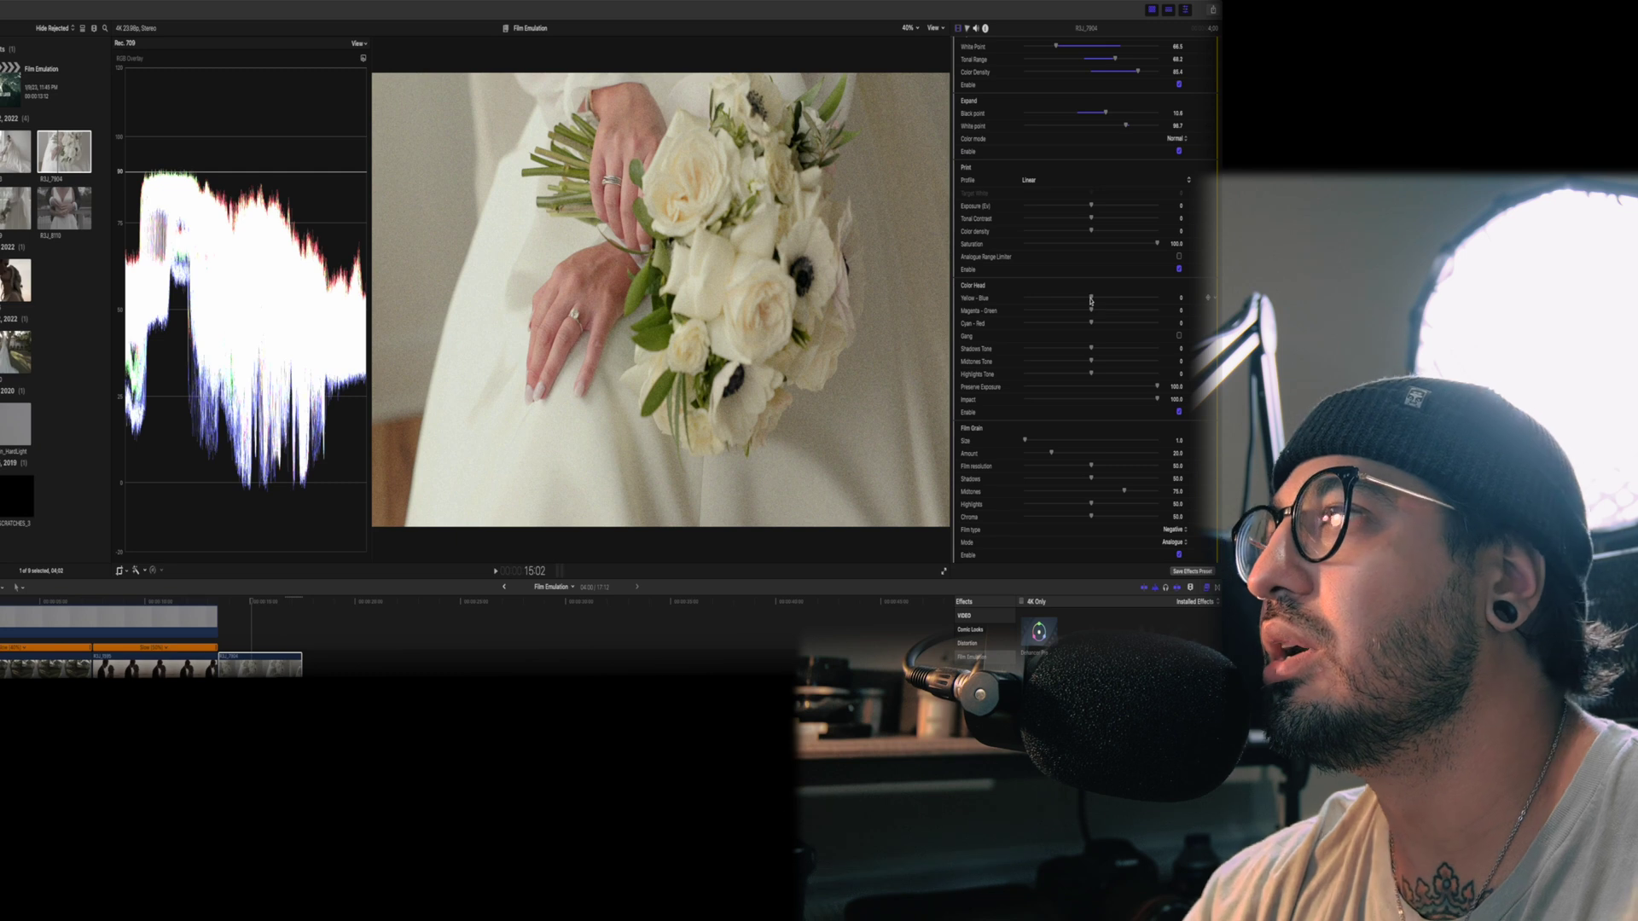
mouse_move(1091, 301)
left_mouse_down()
mouse_move(1040, 298)
mouse_move(1119, 299)
left_mouse_up()
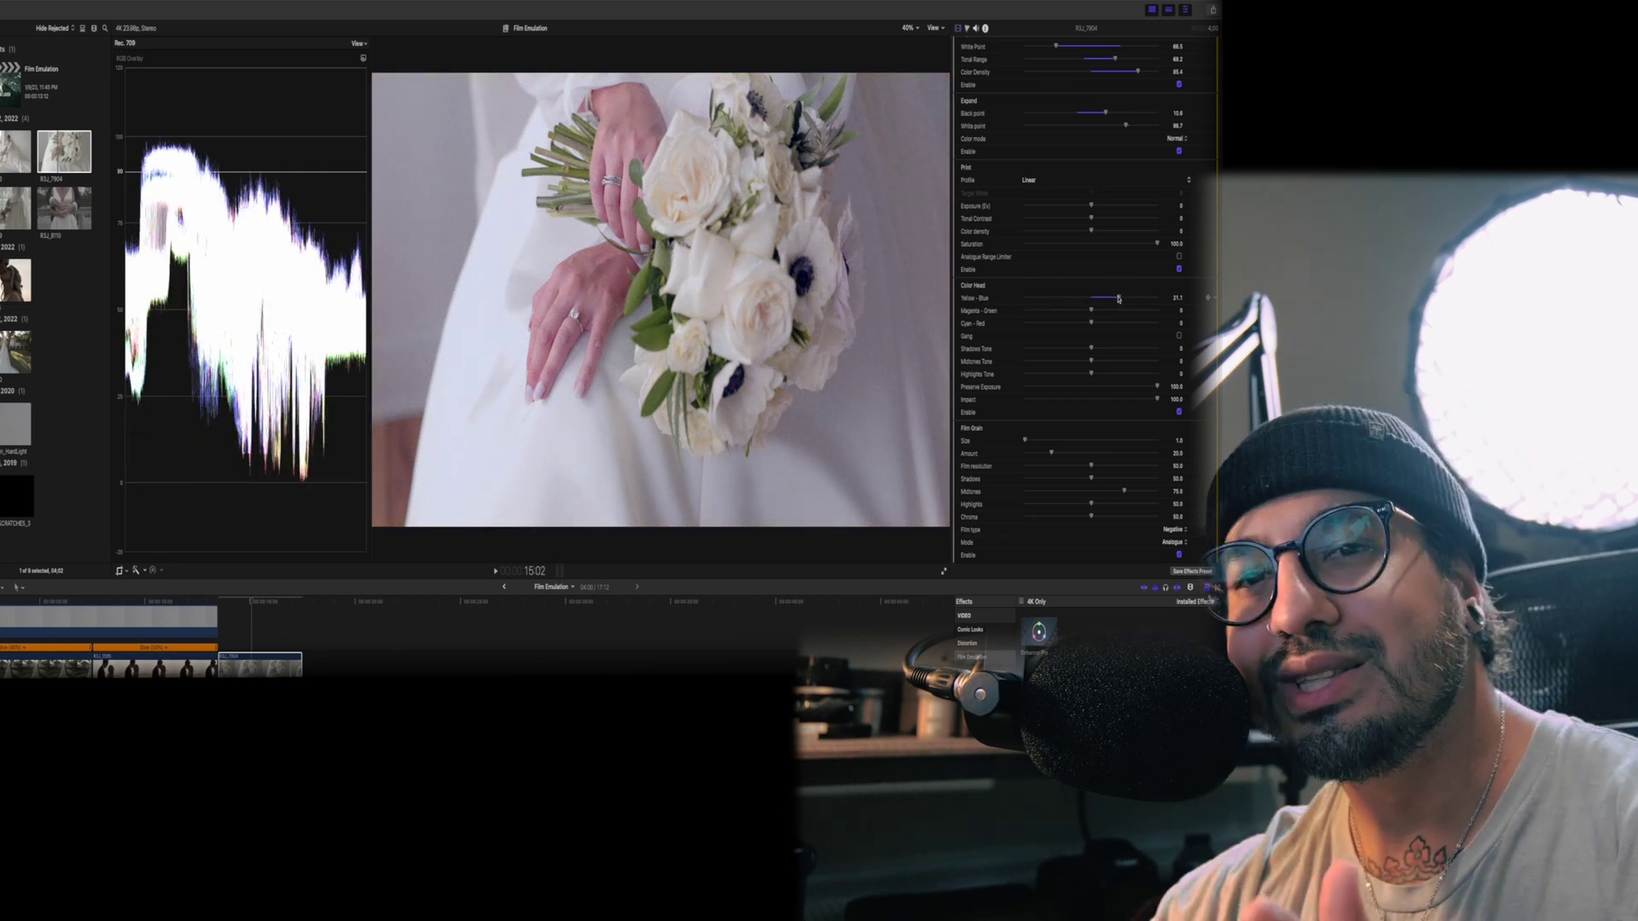
Step: Bring the Color Head Yellow - Blue balance back toward neutral and reset the parameter
mouse_move(1118, 299)
left_mouse_down()
mouse_move(1075, 300)
mouse_move(1089, 298)
left_mouse_up()
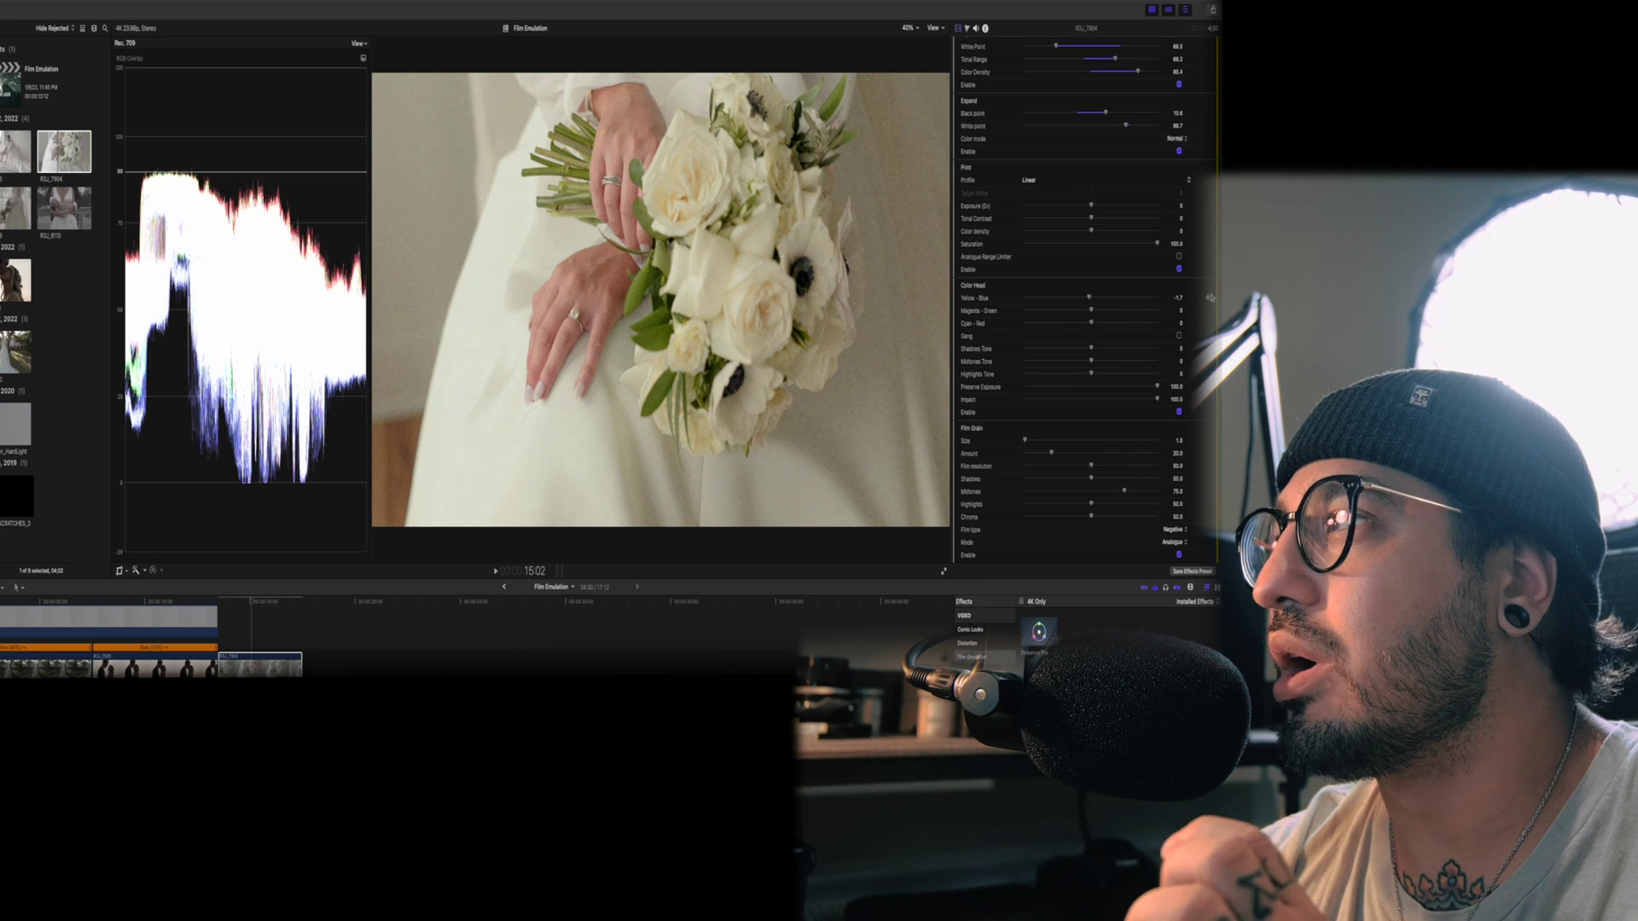
left_click(1214, 300)
left_click(1202, 305)
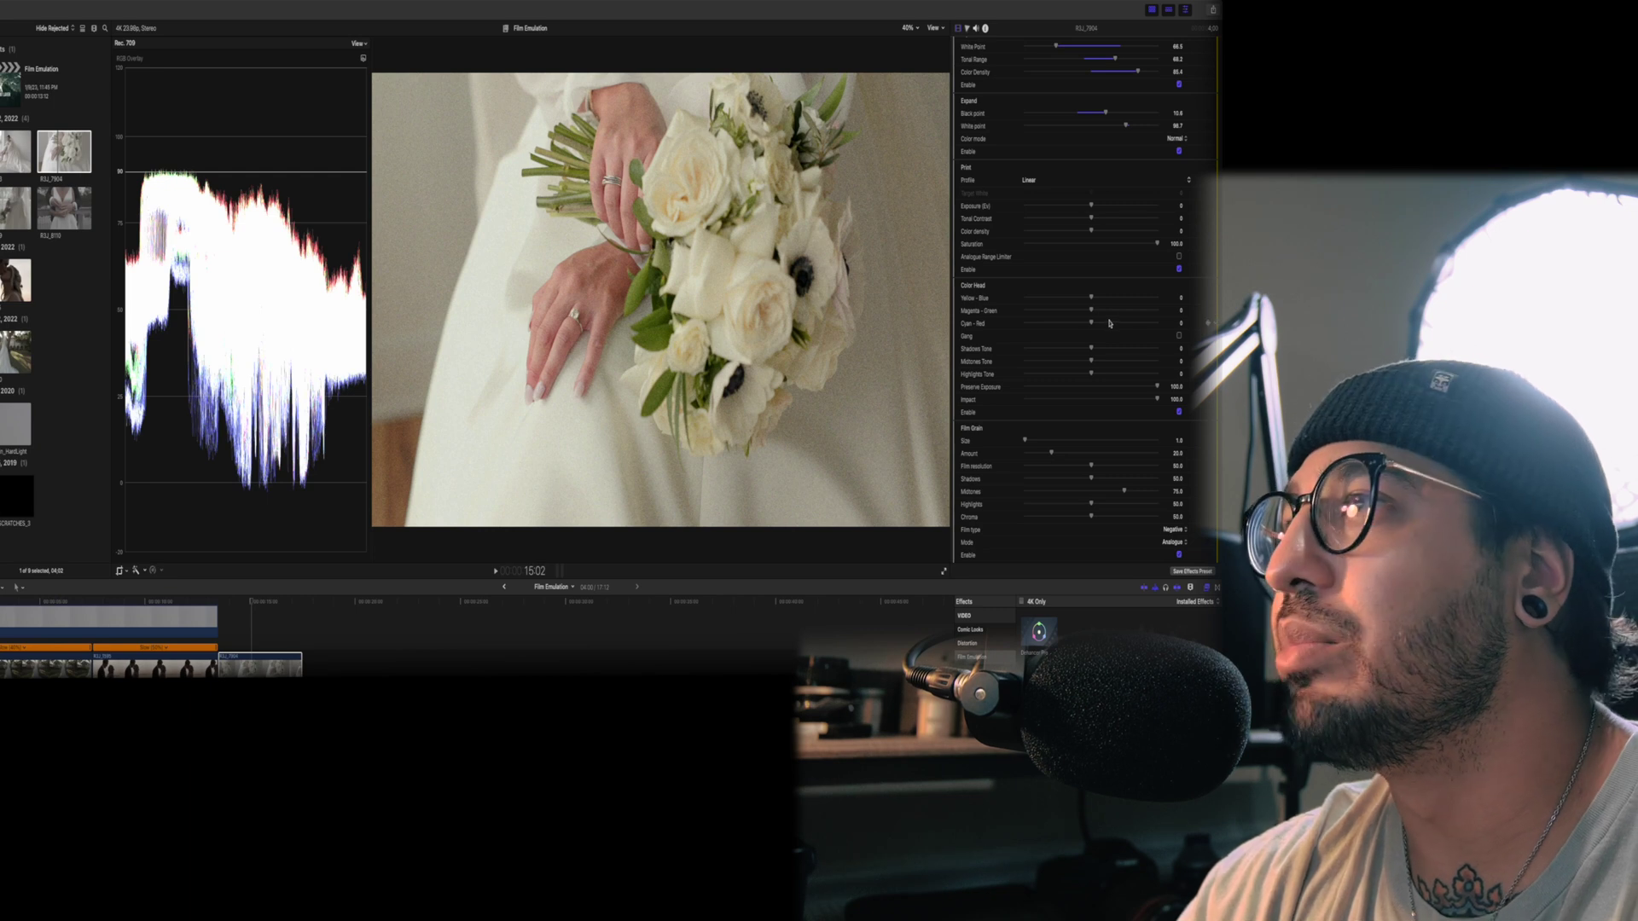
Step: Try small Magenta - Green, Cyan - Red and Shadows Tone shifts in the Color Head section, reverting each one
left_click_drag(1091, 313, 1096, 317)
left_click(1214, 313)
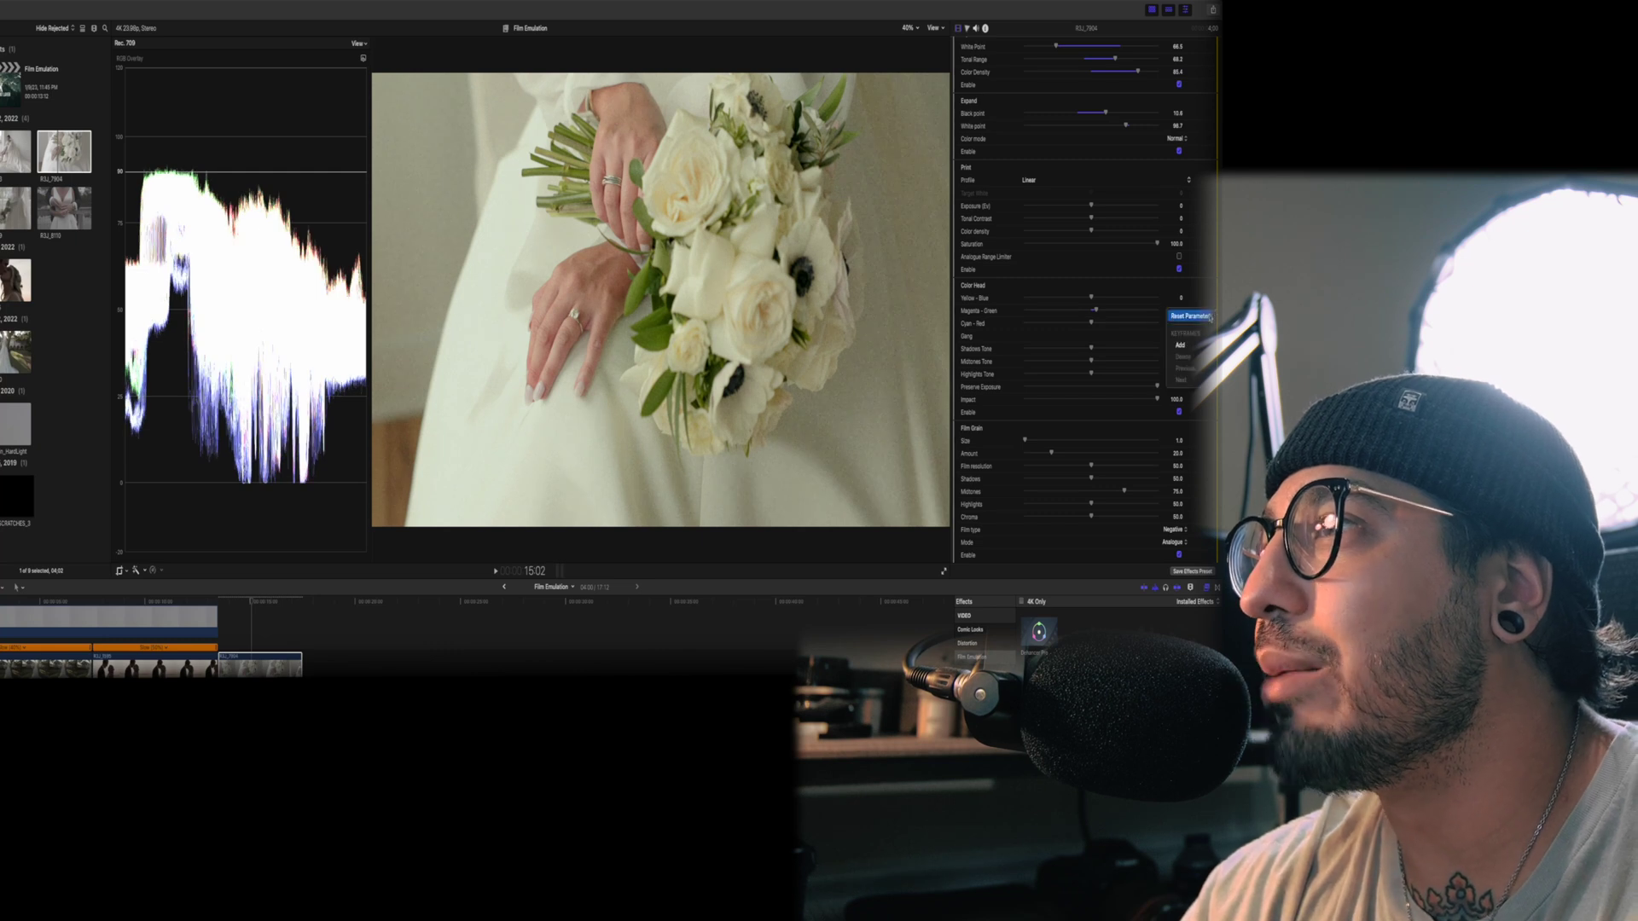
left_click(1211, 317)
left_click_drag(1085, 322, 1091, 325)
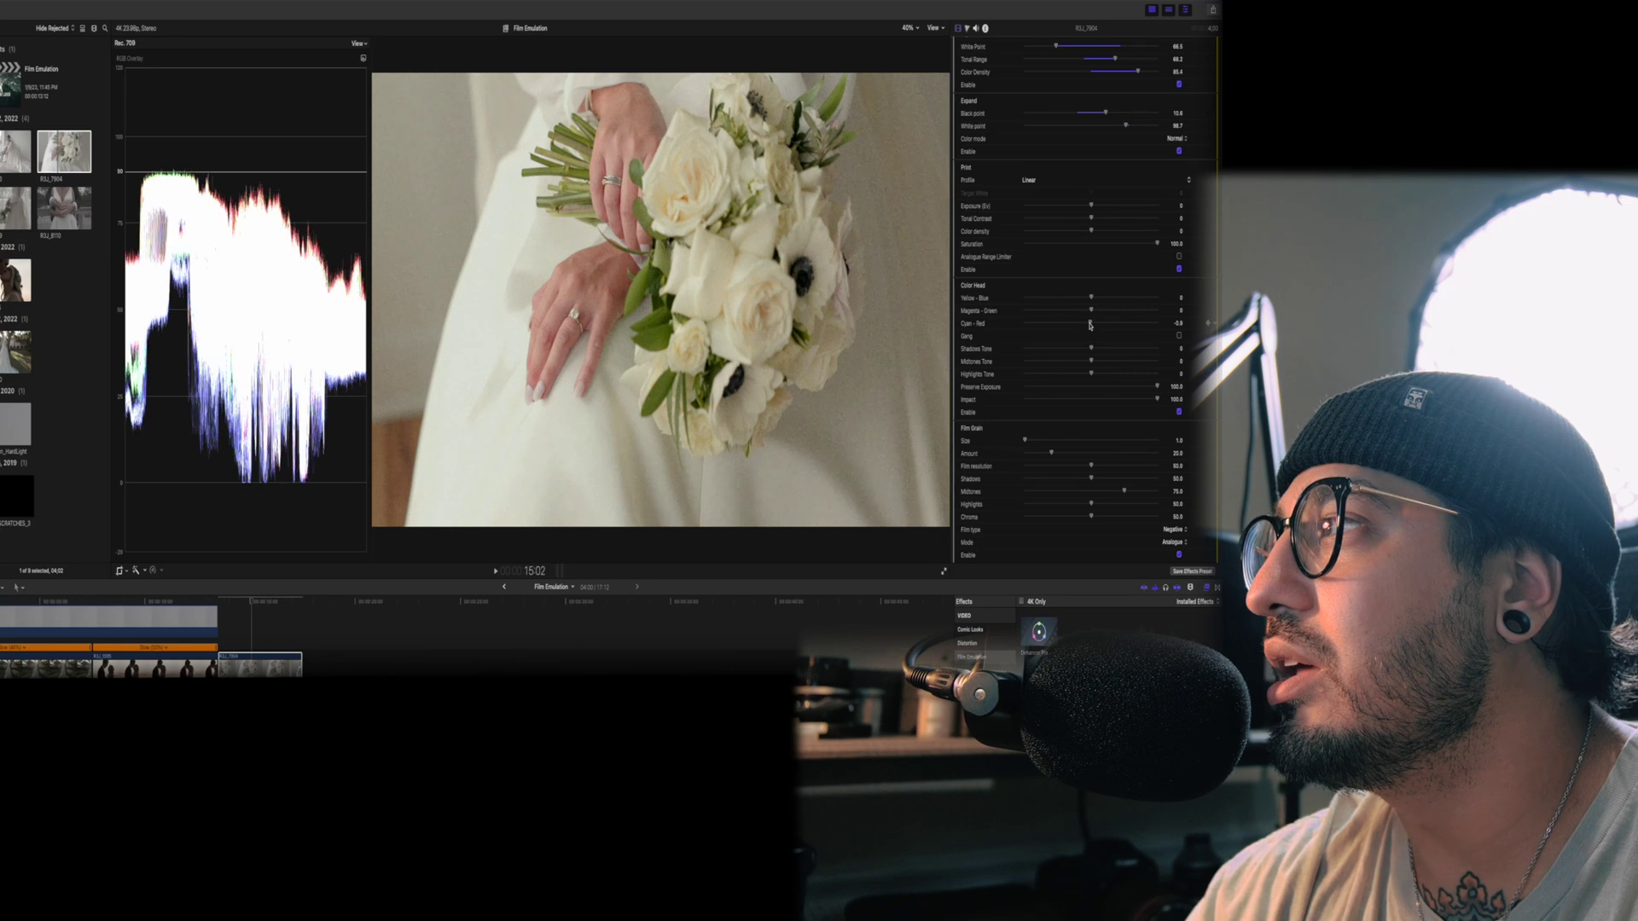
left_click(1214, 324)
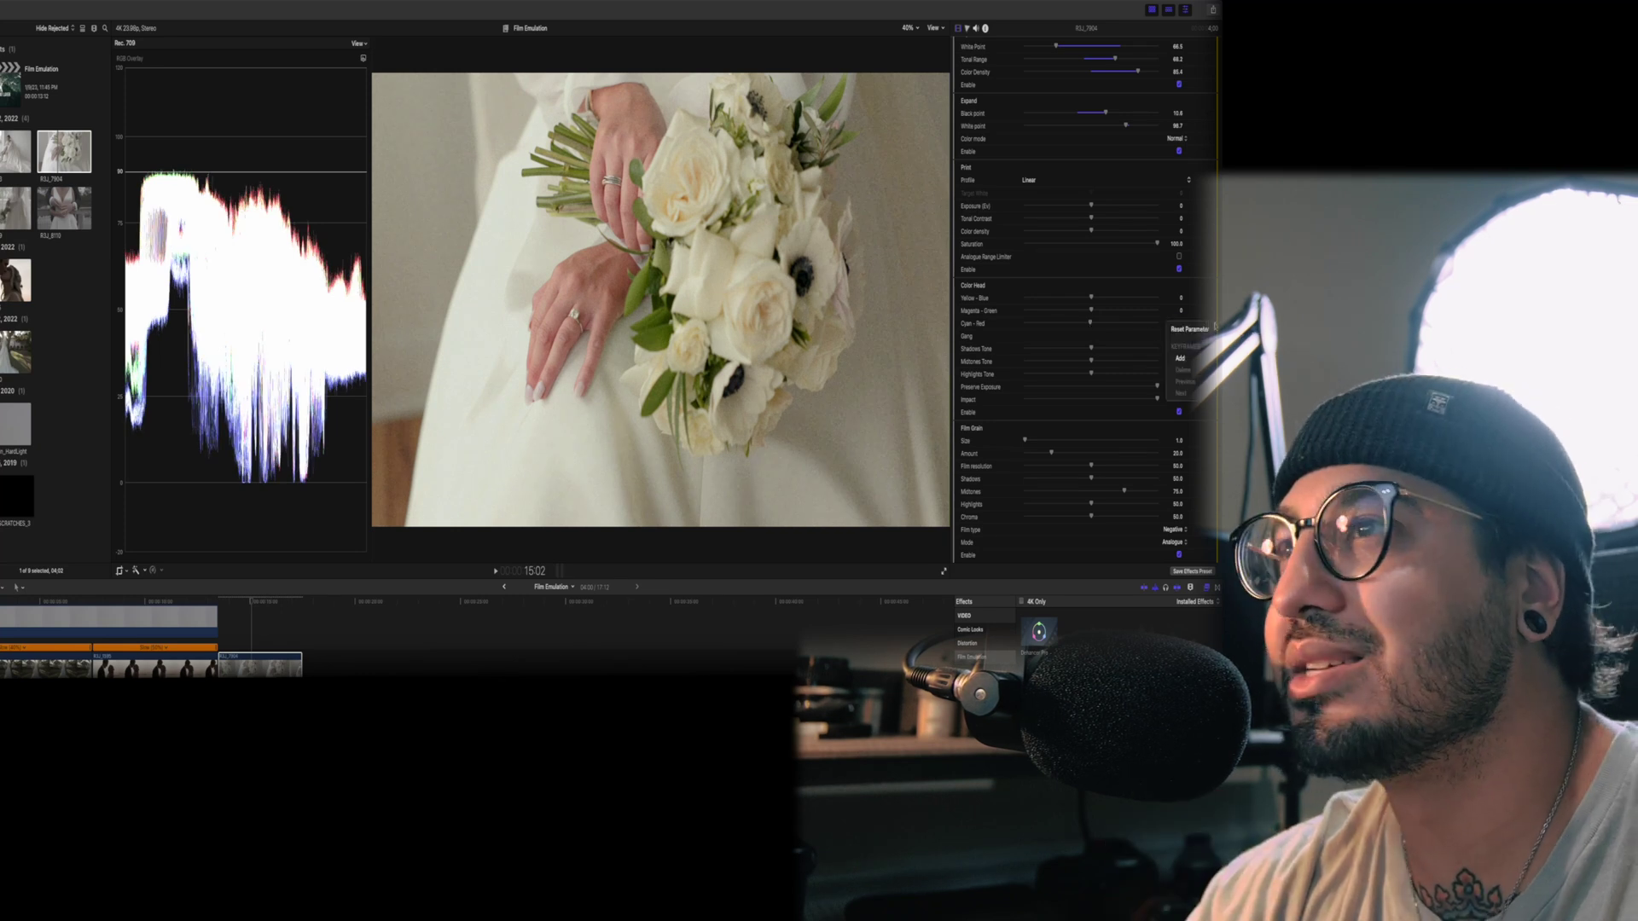
left_click(1203, 330)
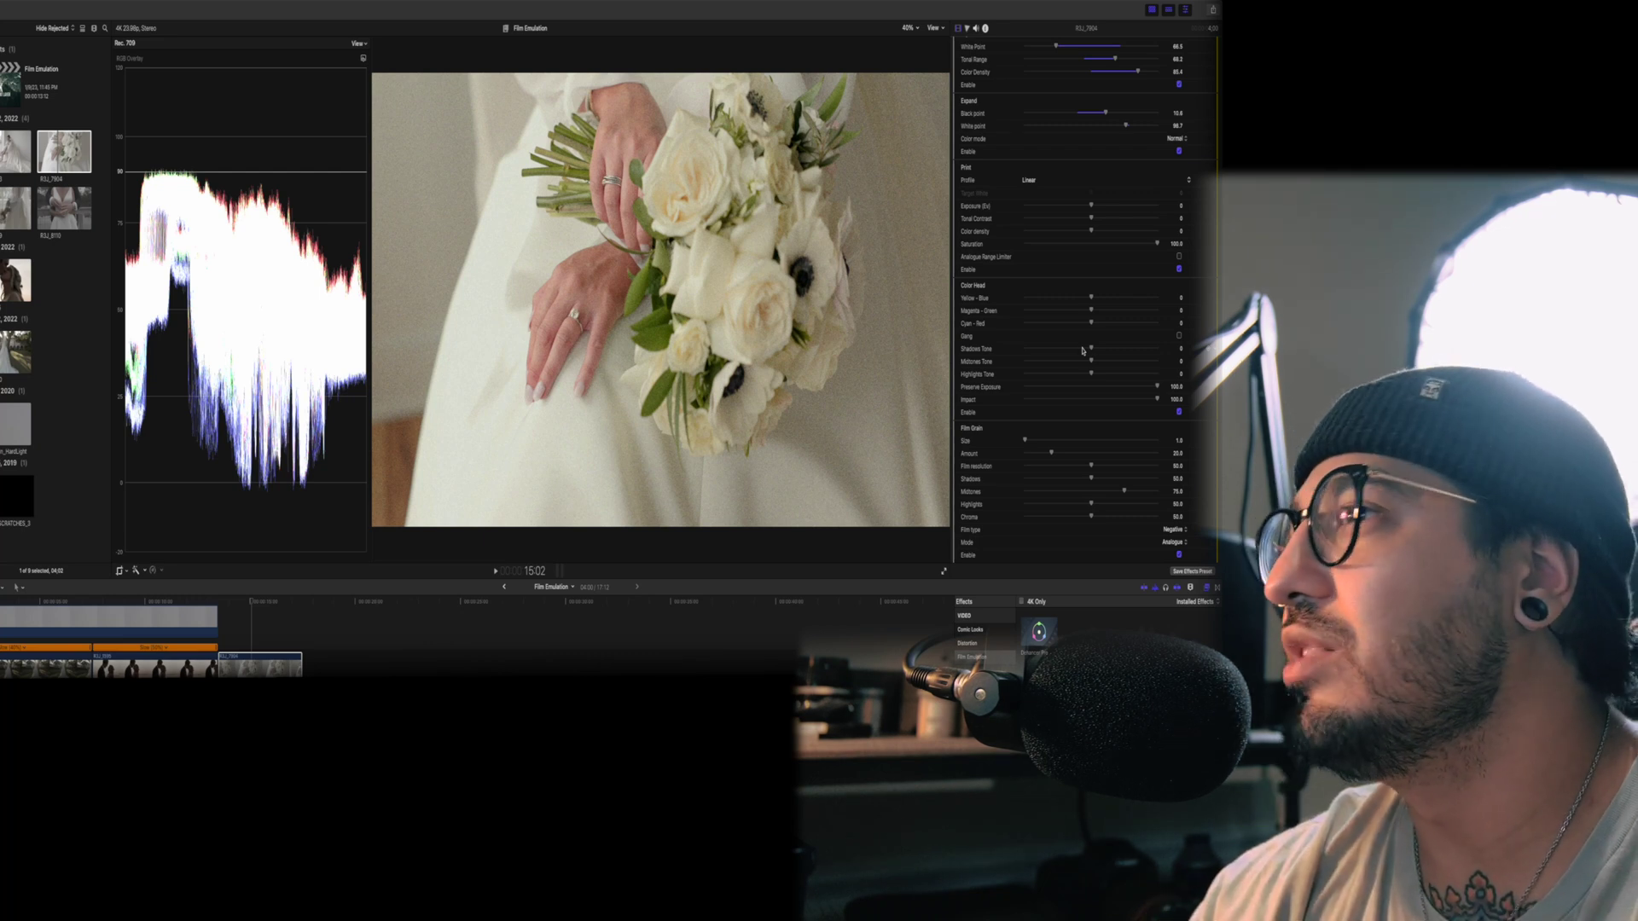
mouse_move(1091, 349)
left_mouse_down()
mouse_move(998, 341)
mouse_move(1181, 347)
mouse_move(1060, 341)
mouse_move(1097, 359)
left_mouse_up()
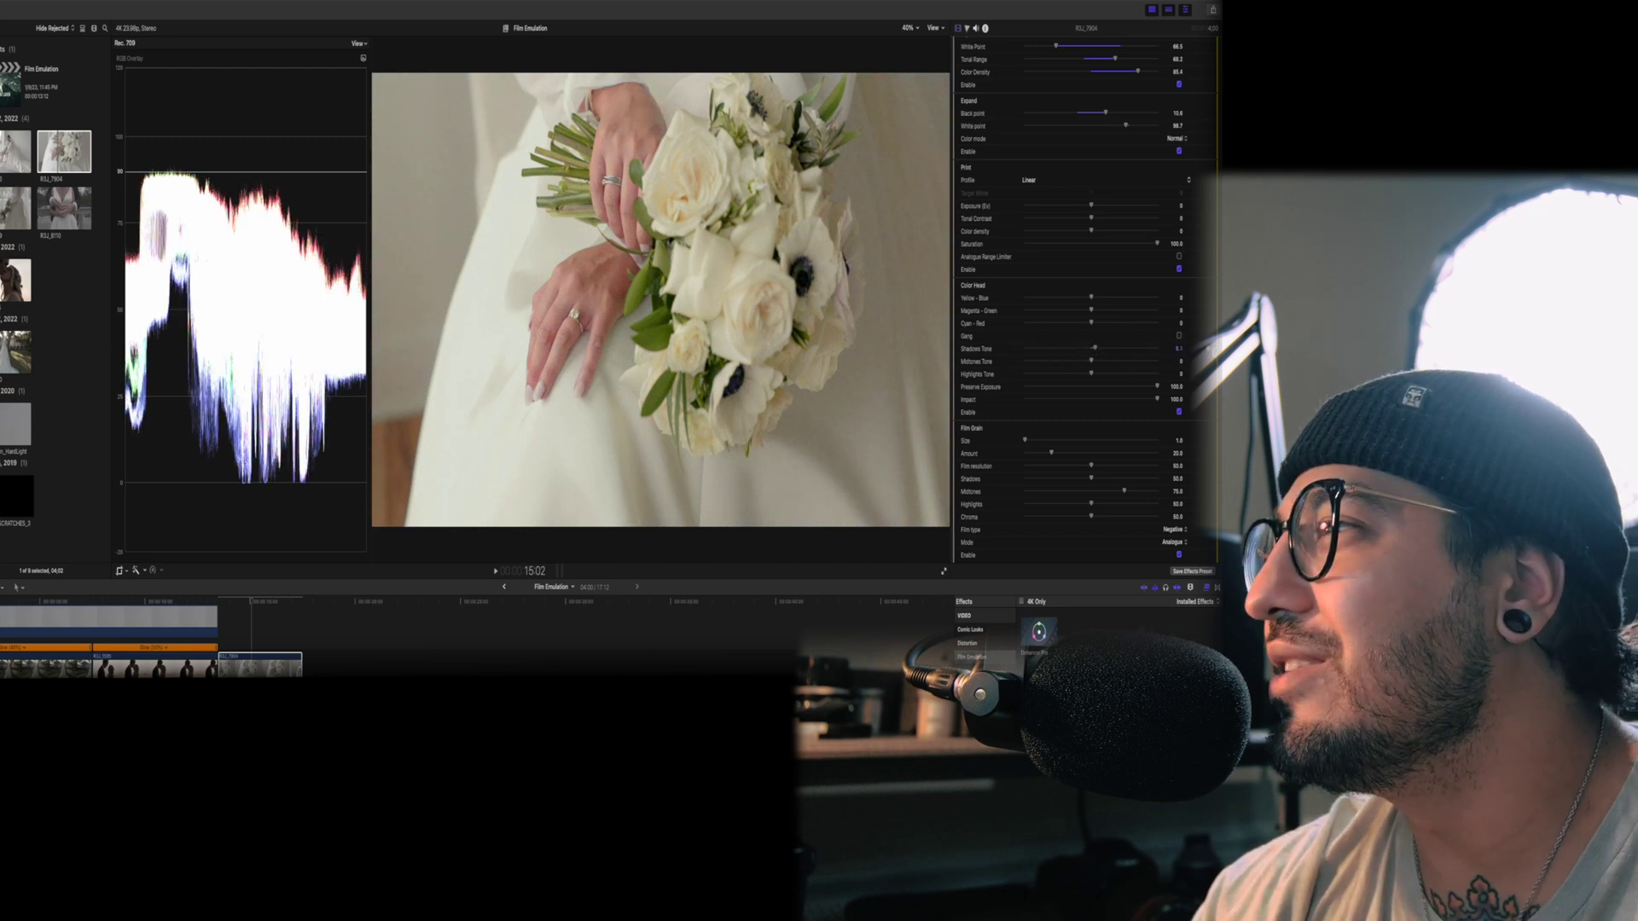
key("super+z")
Step: Soften the Film Grain by lowering Amount below 10, Film resolution to about 47, Shadows to about 33 and Midtones to about 57
scroll(1089, 393, "down", 3)
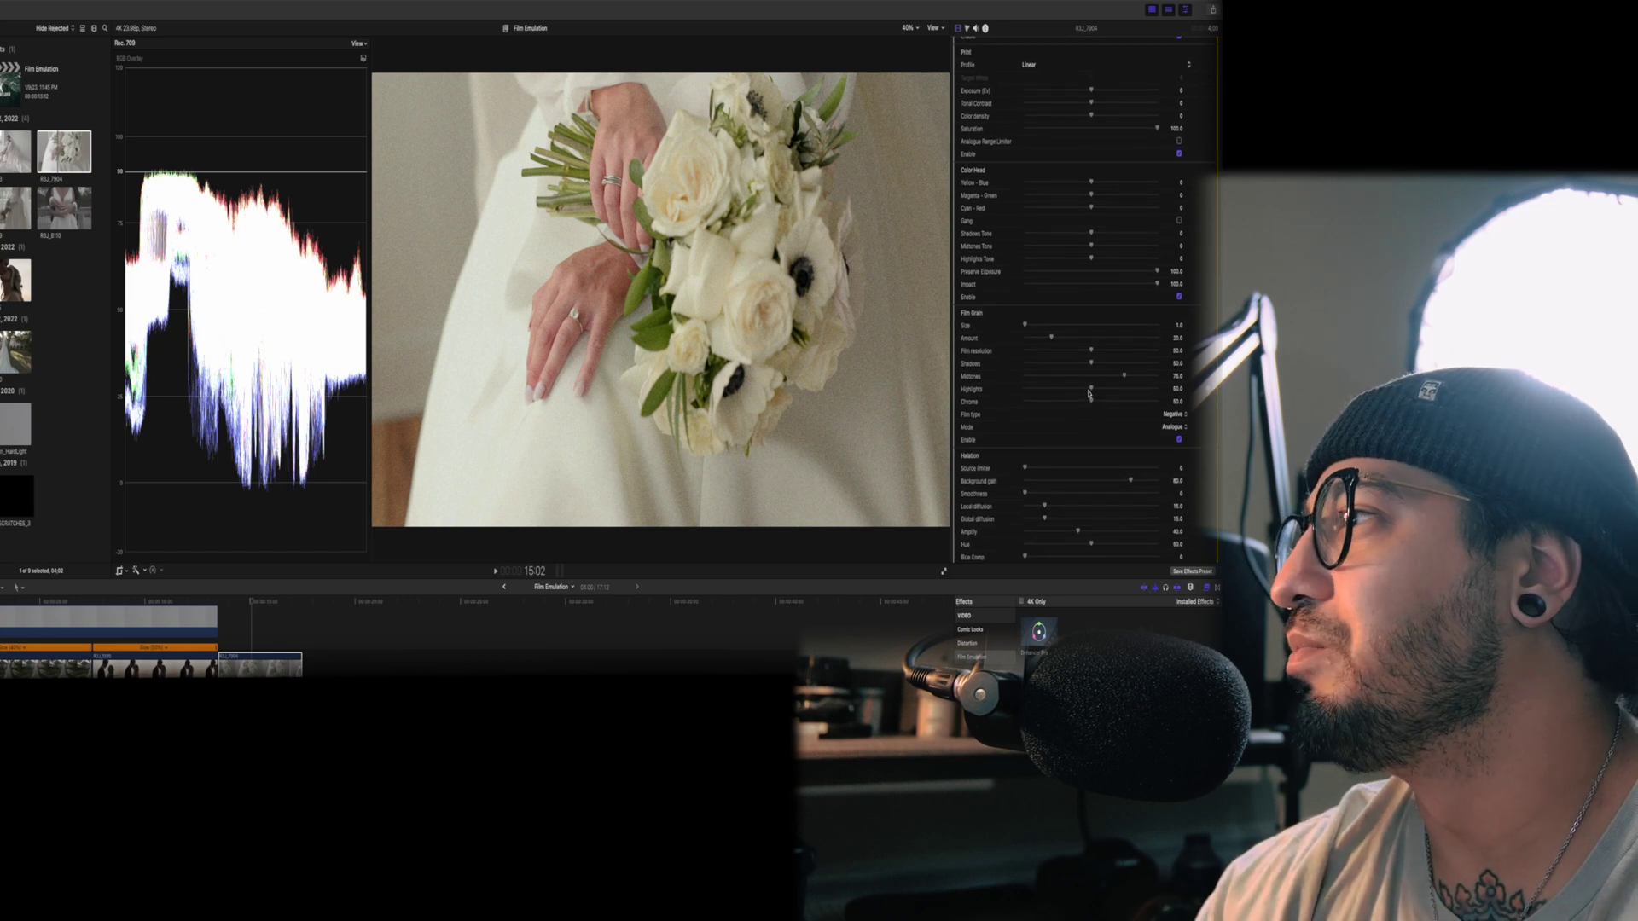
scroll(1089, 393, "down", 1)
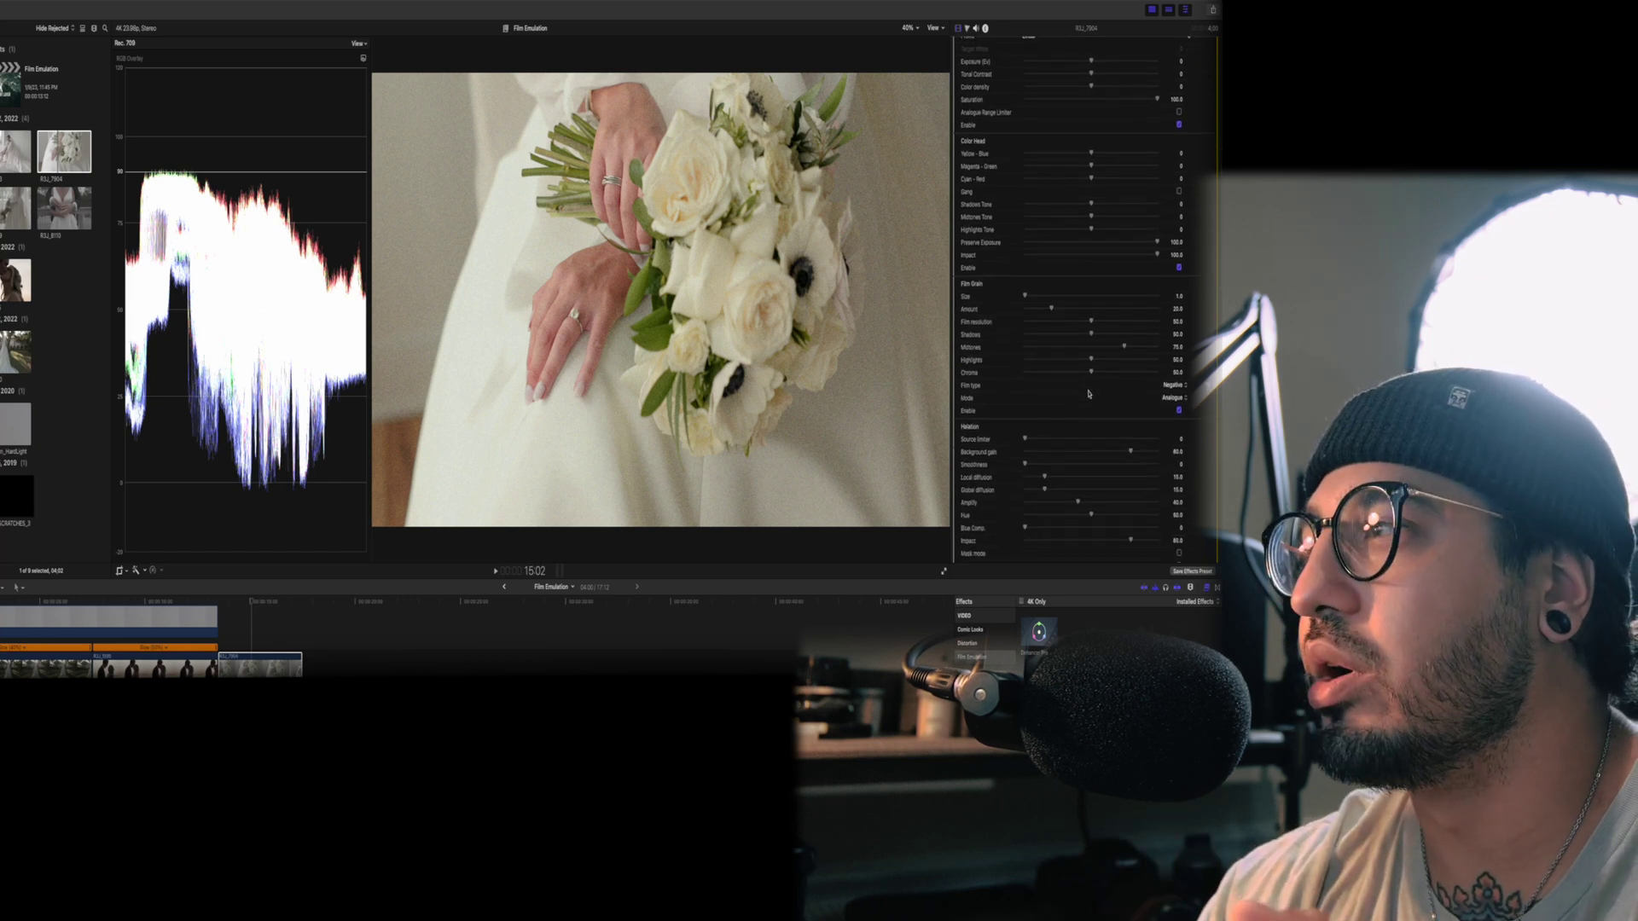
scroll(1089, 394, "down", 6)
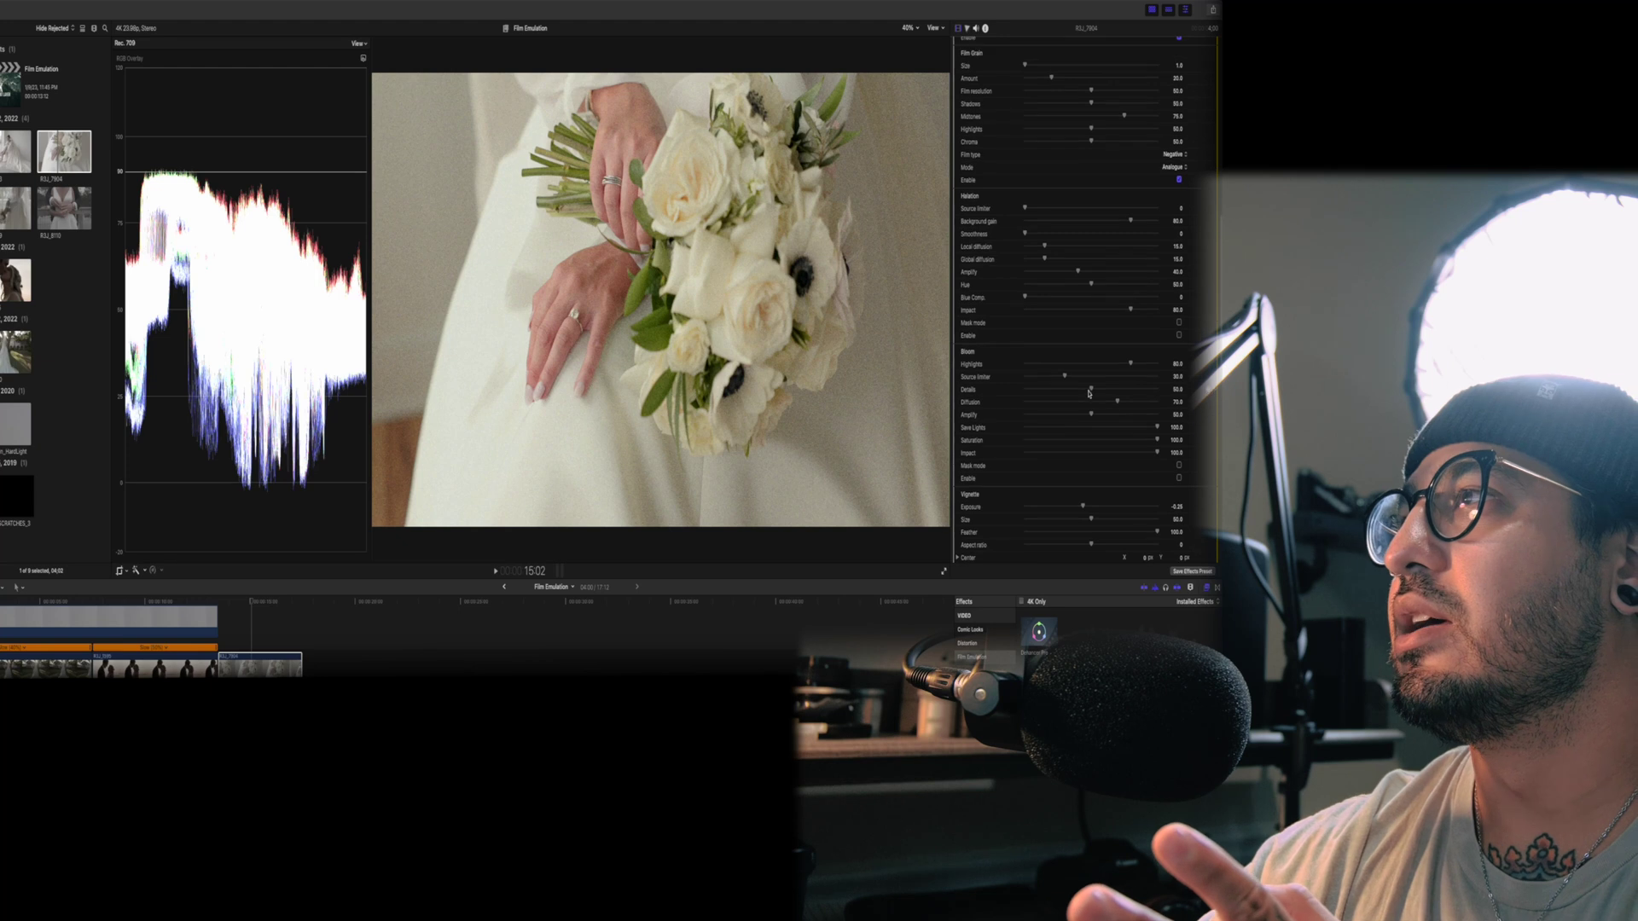
scroll(1089, 394, "up", 1)
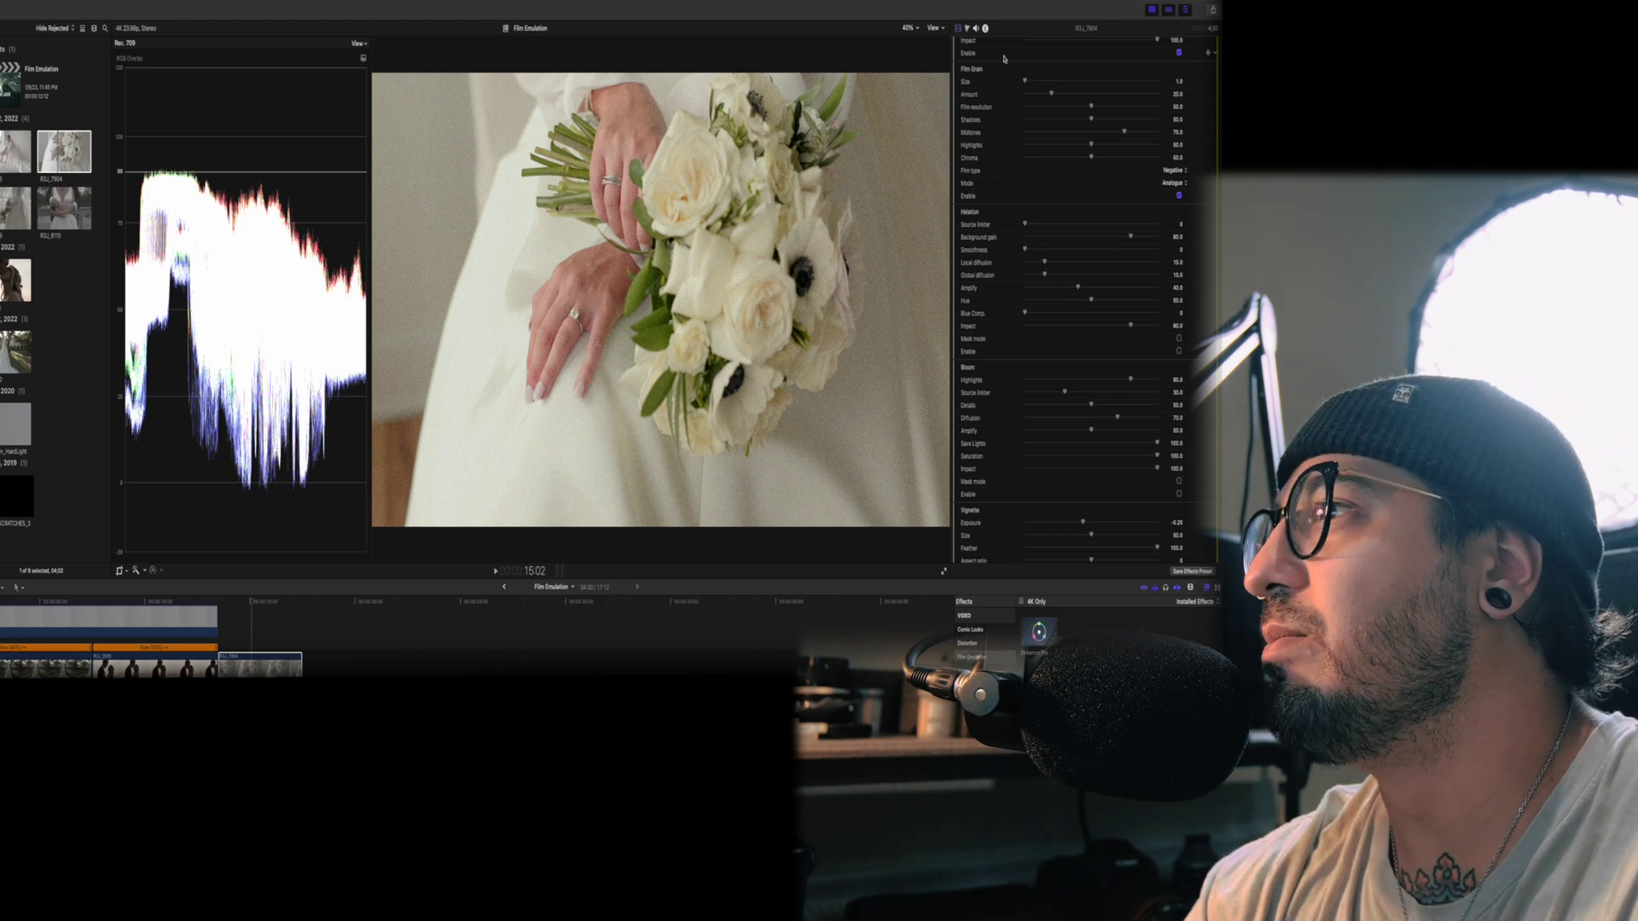
left_click_drag(1027, 81, 983, 93)
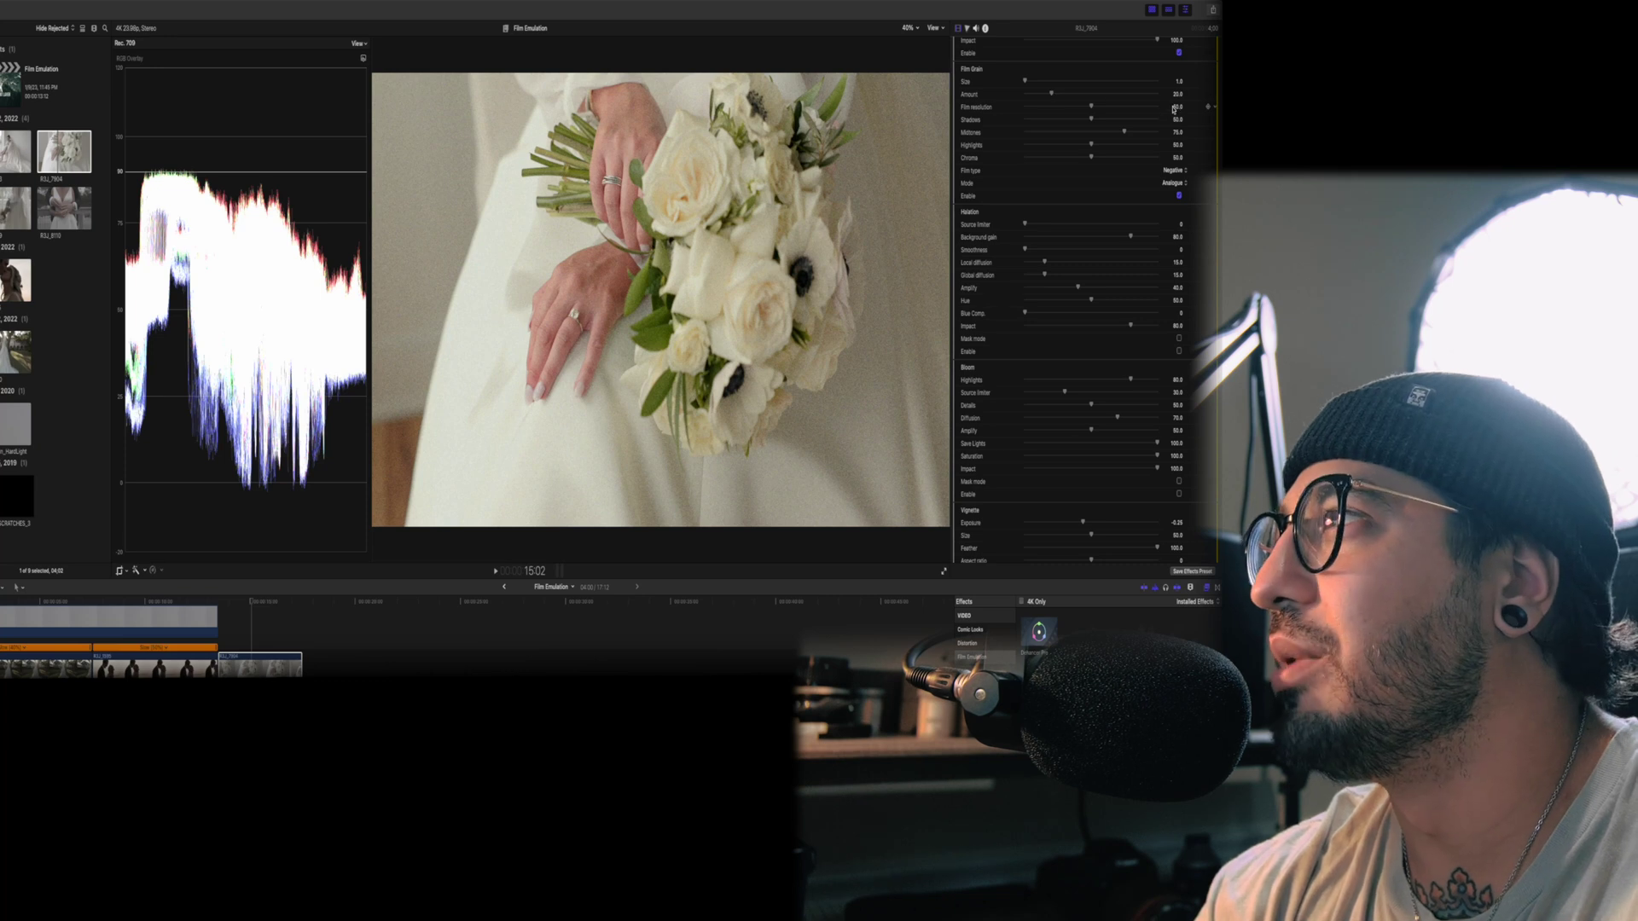
mouse_move(1048, 97)
left_mouse_down()
mouse_move(1163, 99)
mouse_move(995, 100)
mouse_move(1035, 98)
left_mouse_up()
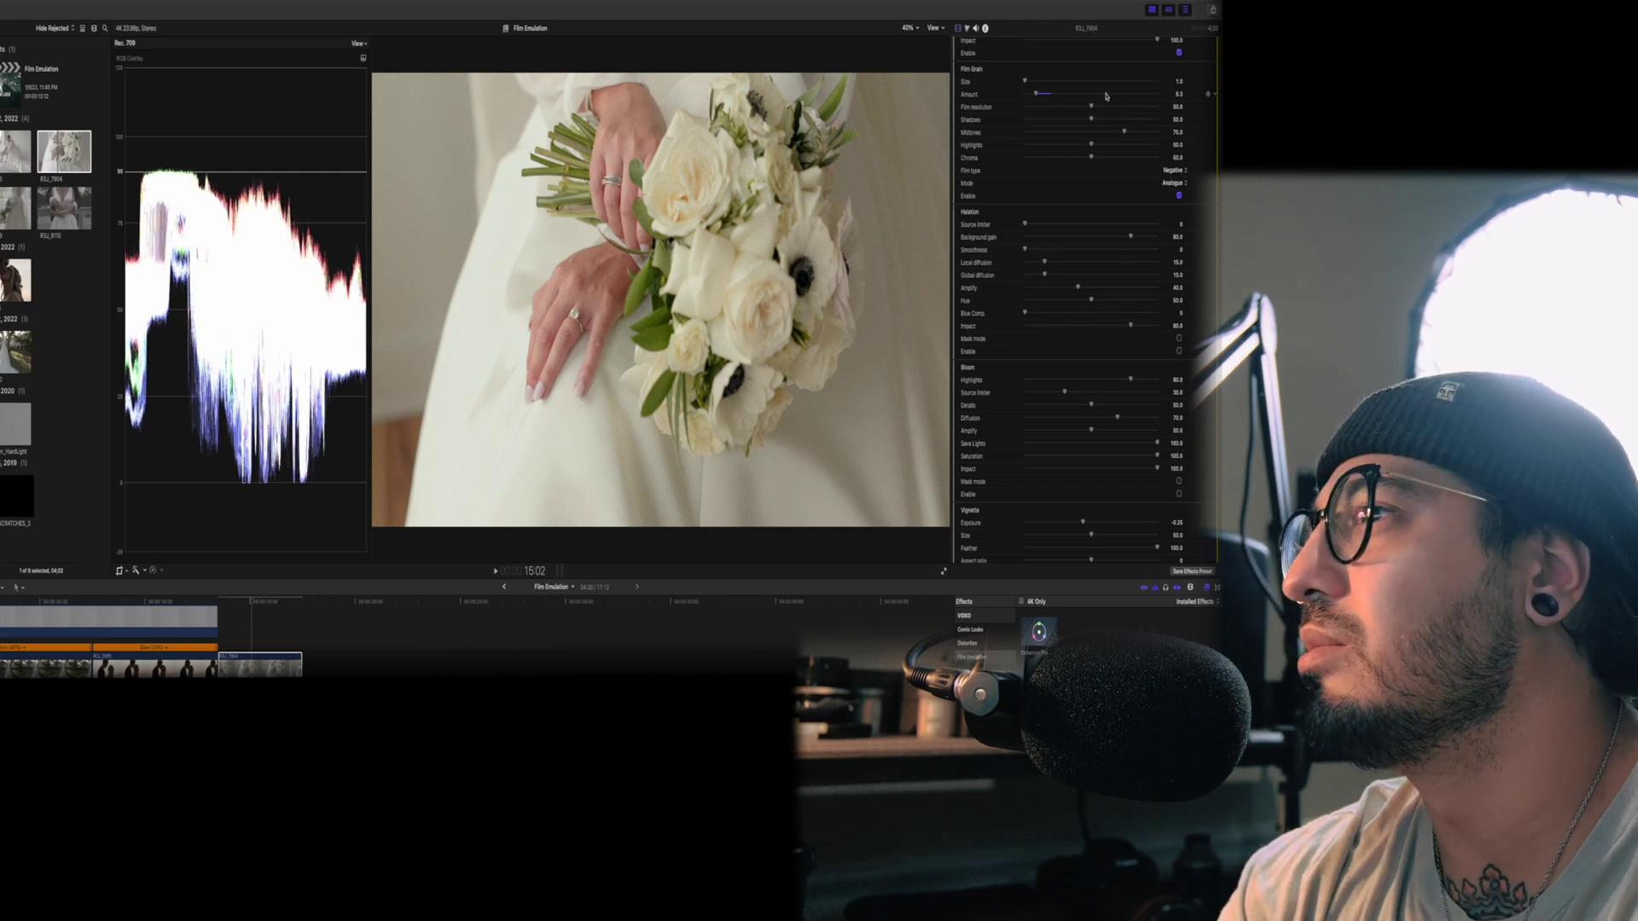
mouse_move(1092, 108)
left_mouse_down()
mouse_move(1035, 88)
mouse_move(1144, 106)
mouse_move(1042, 88)
mouse_move(1089, 107)
mouse_move(1015, 119)
mouse_move(1186, 122)
mouse_move(1066, 117)
mouse_move(1123, 133)
mouse_move(1072, 134)
mouse_move(1100, 134)
left_mouse_up()
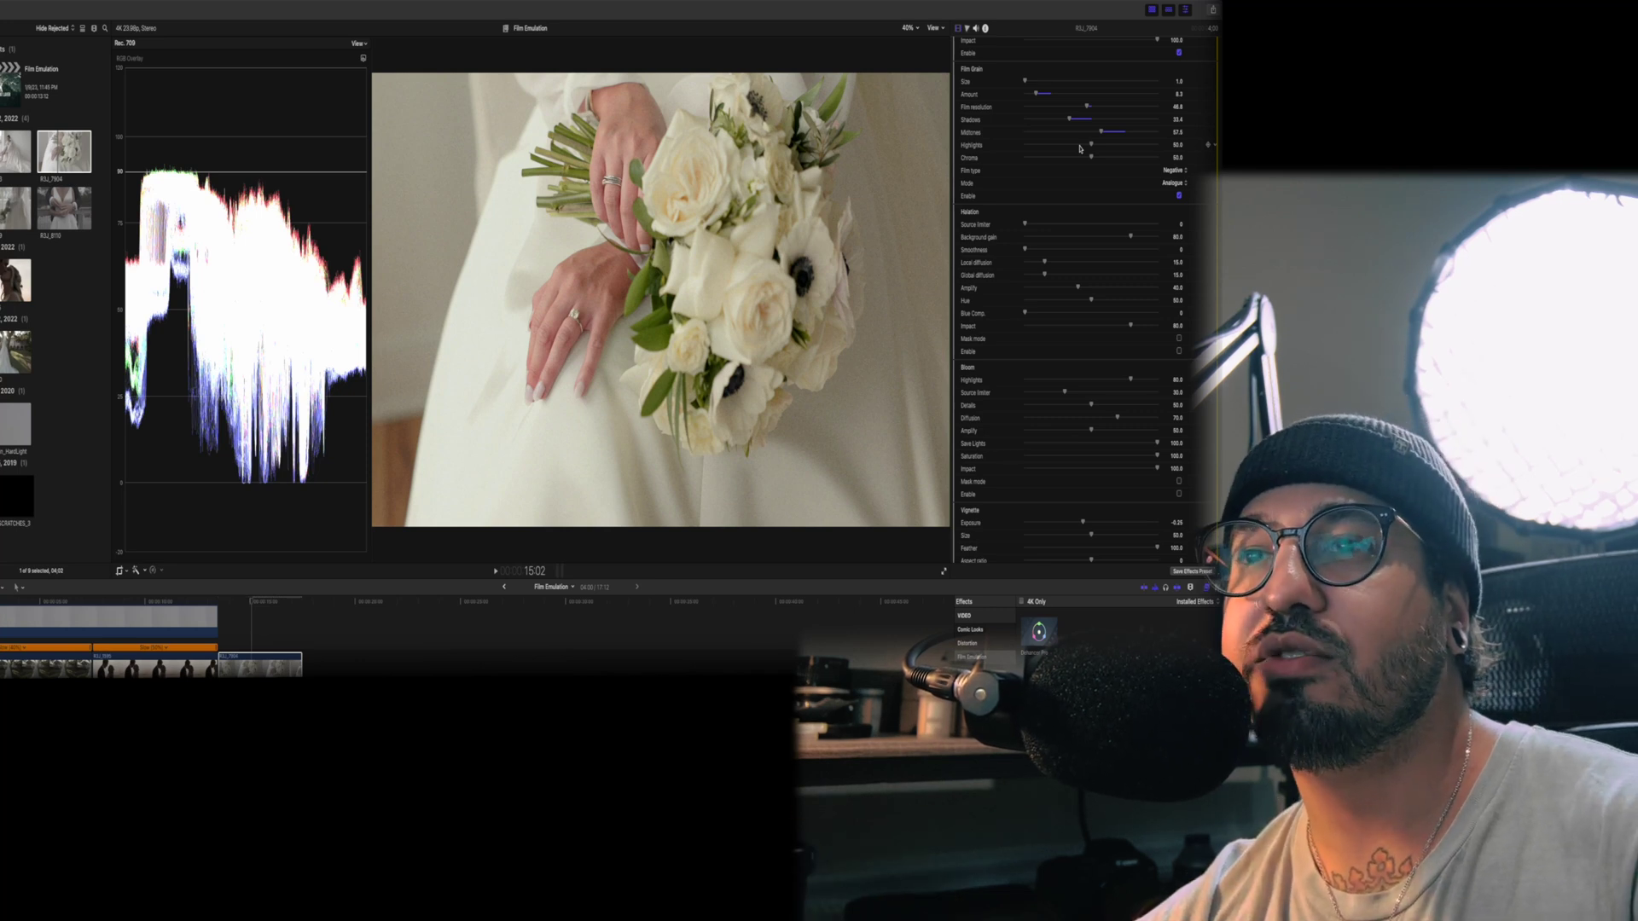
Step: Select the bouquet clip with Dehancer Pro again and reduce its Film Grain Highlights to about 39
left_click(195, 614)
left_click(198, 614)
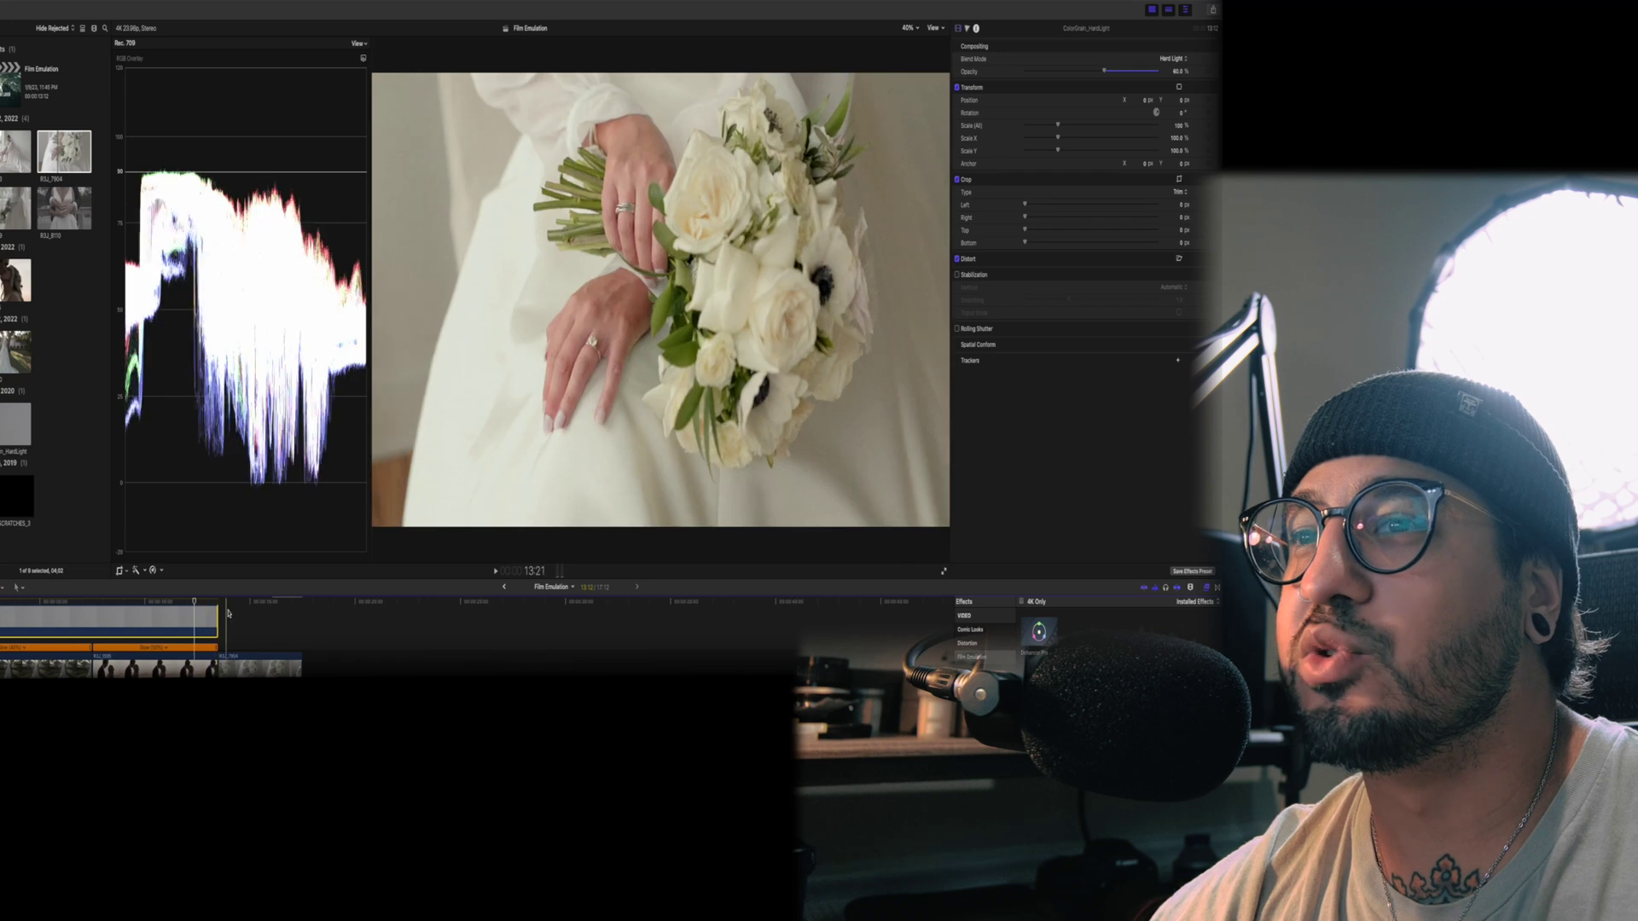
left_click(240, 665)
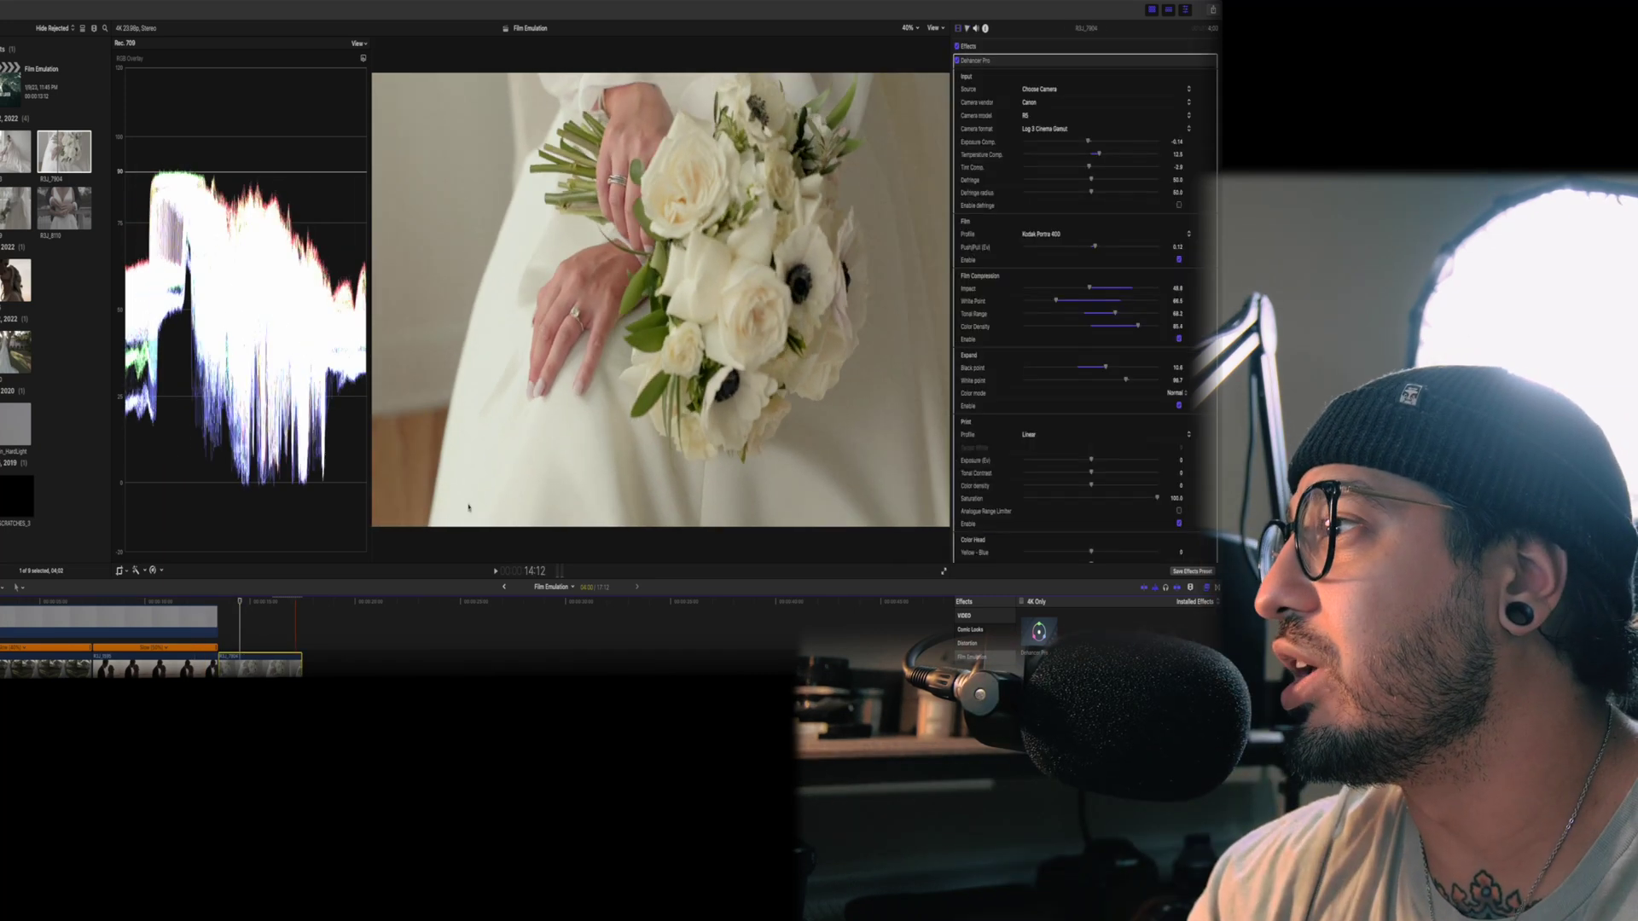
scroll(1160, 340, "down", 8)
scroll(1159, 341, "down", 6)
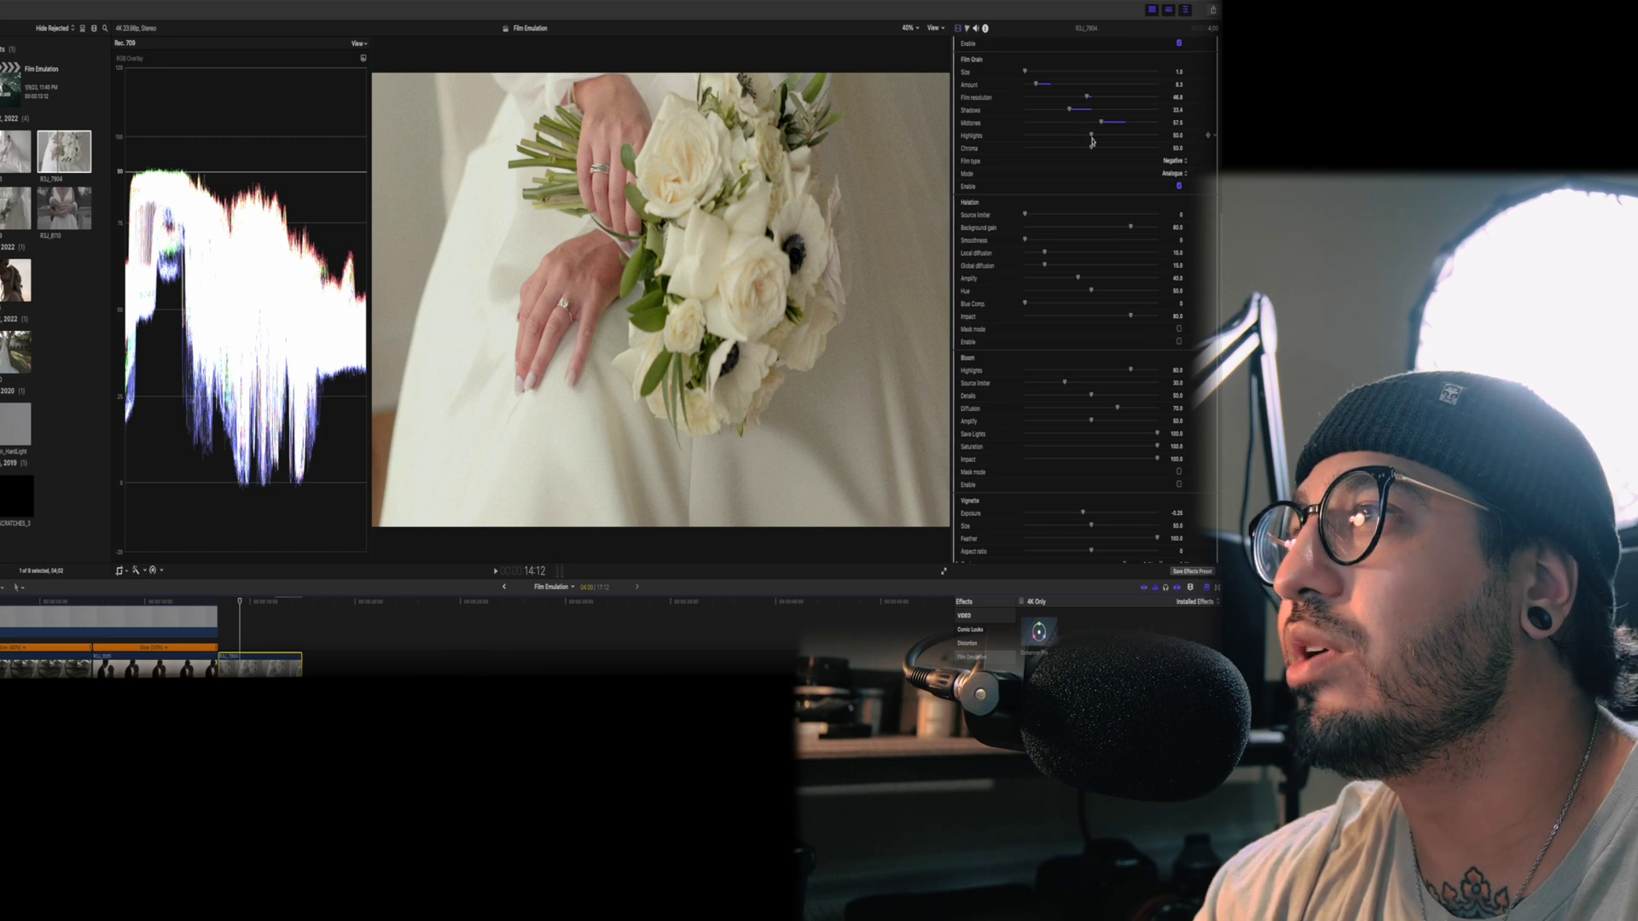
left_click_drag(1090, 139, 987, 138)
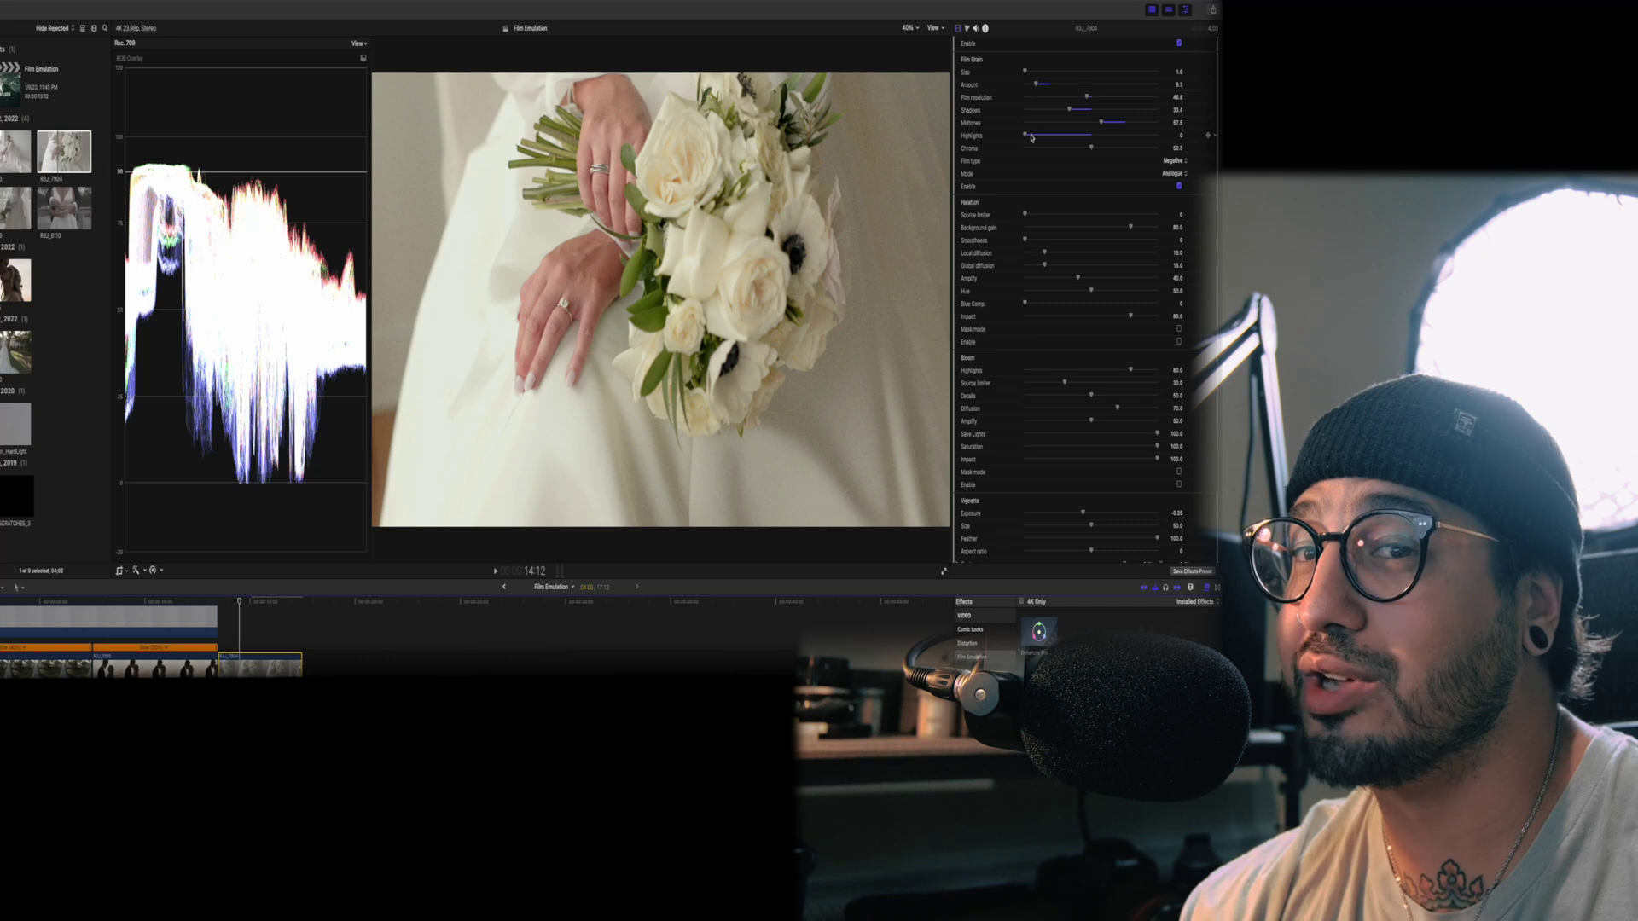
left_click_drag(1031, 137, 1077, 138)
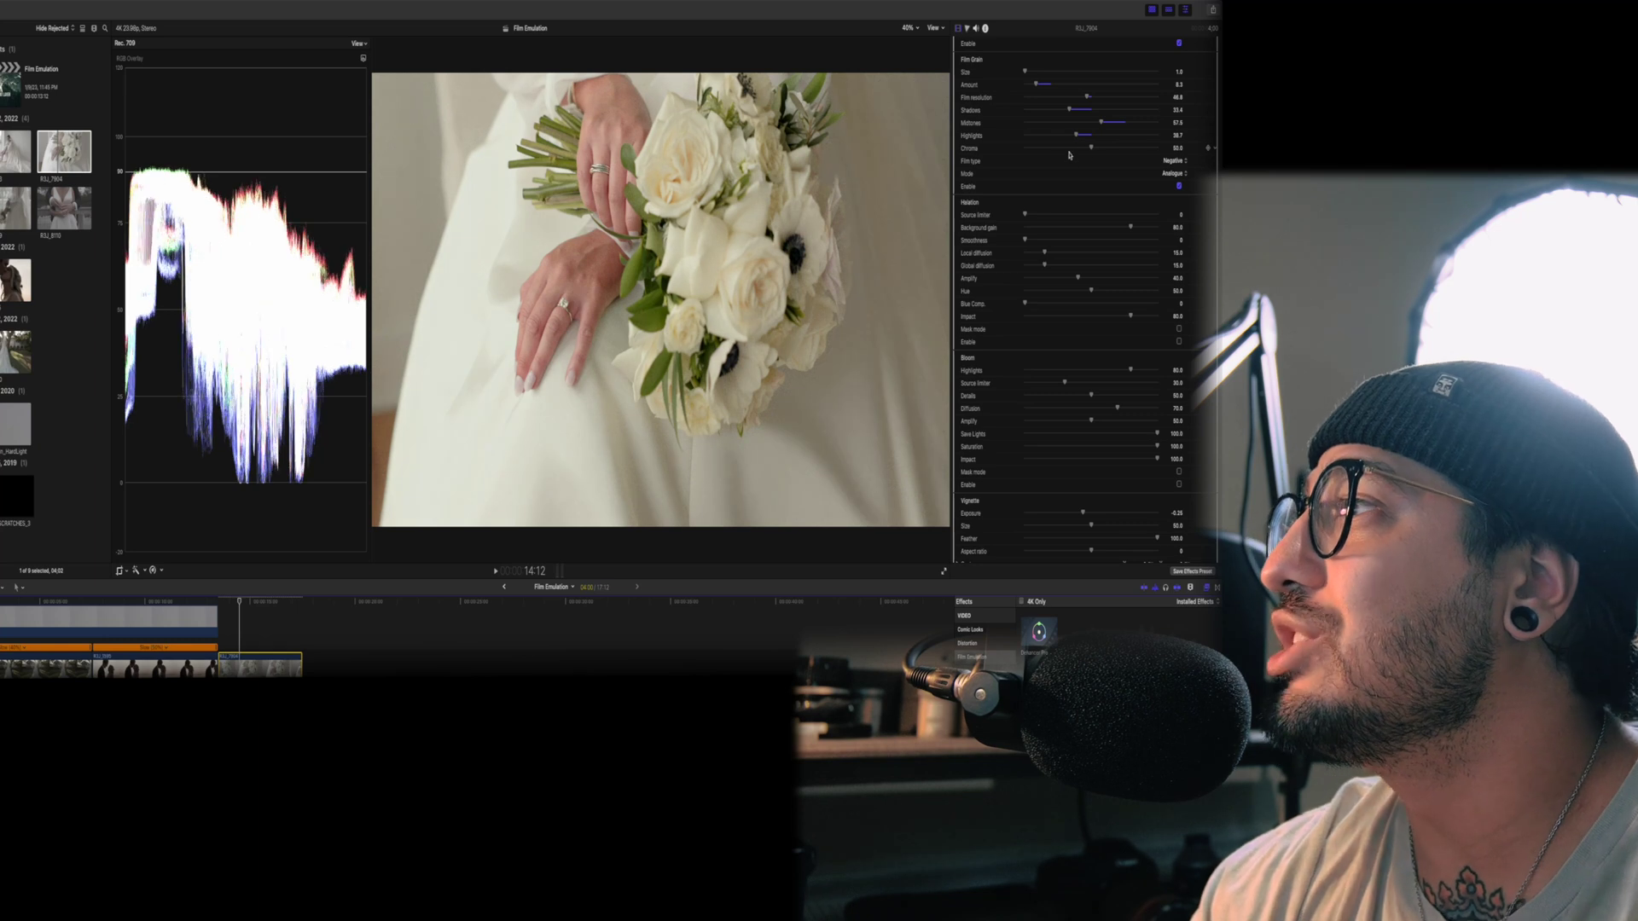
Step: Try the Positive film type for the grain and return to Negative
left_click(1174, 160)
left_click(1174, 173)
left_click(1175, 162)
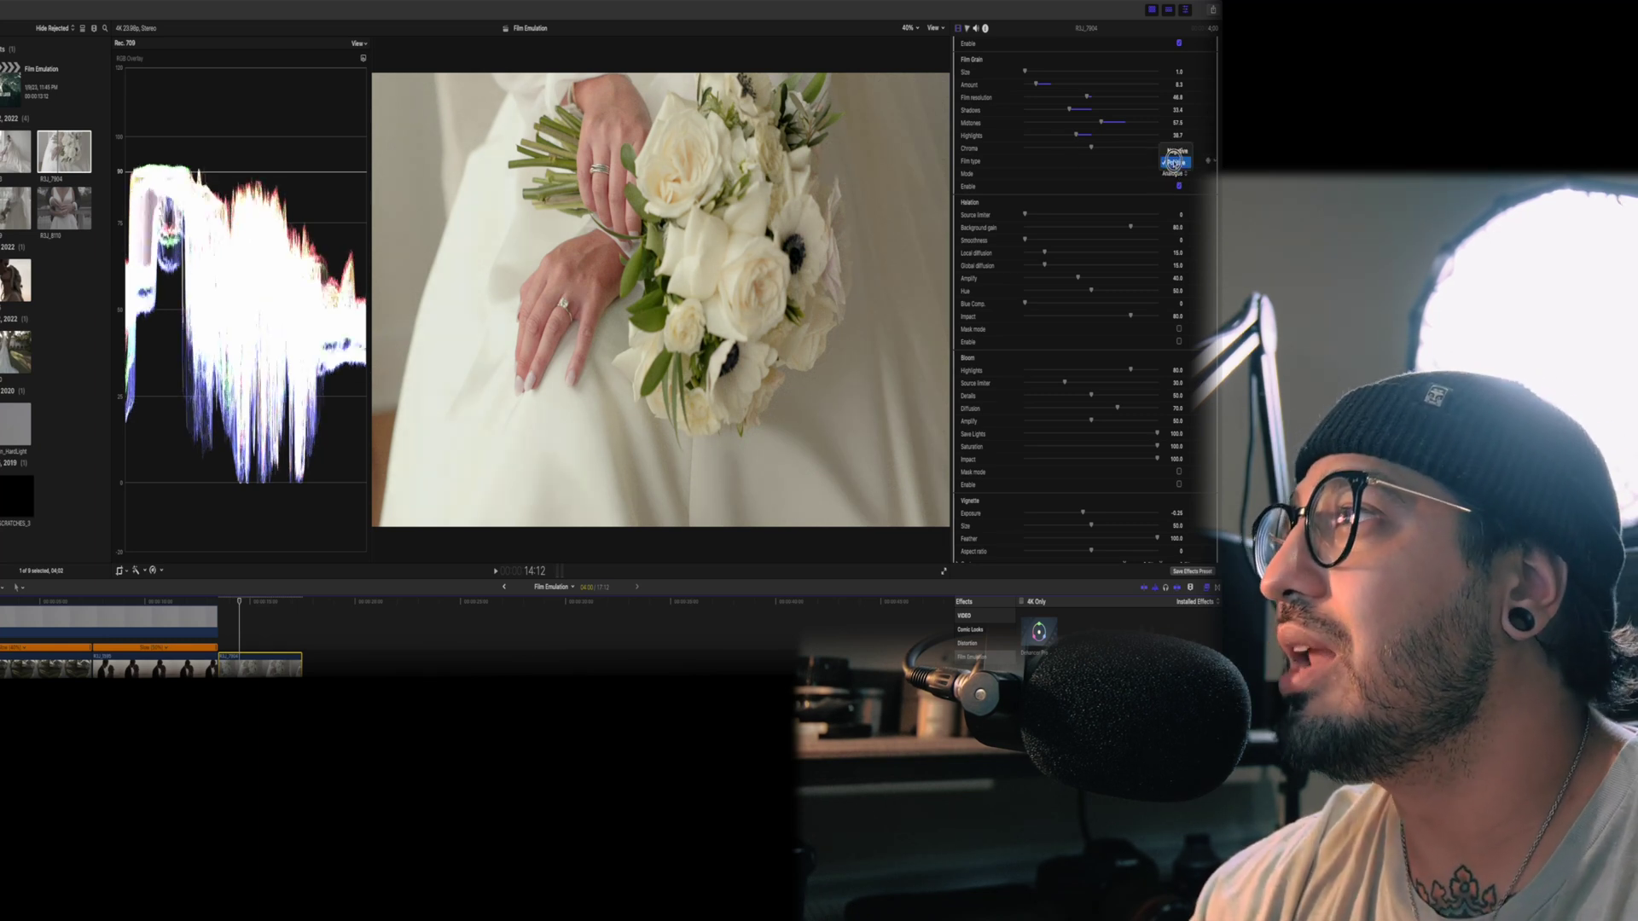
left_click(1177, 151)
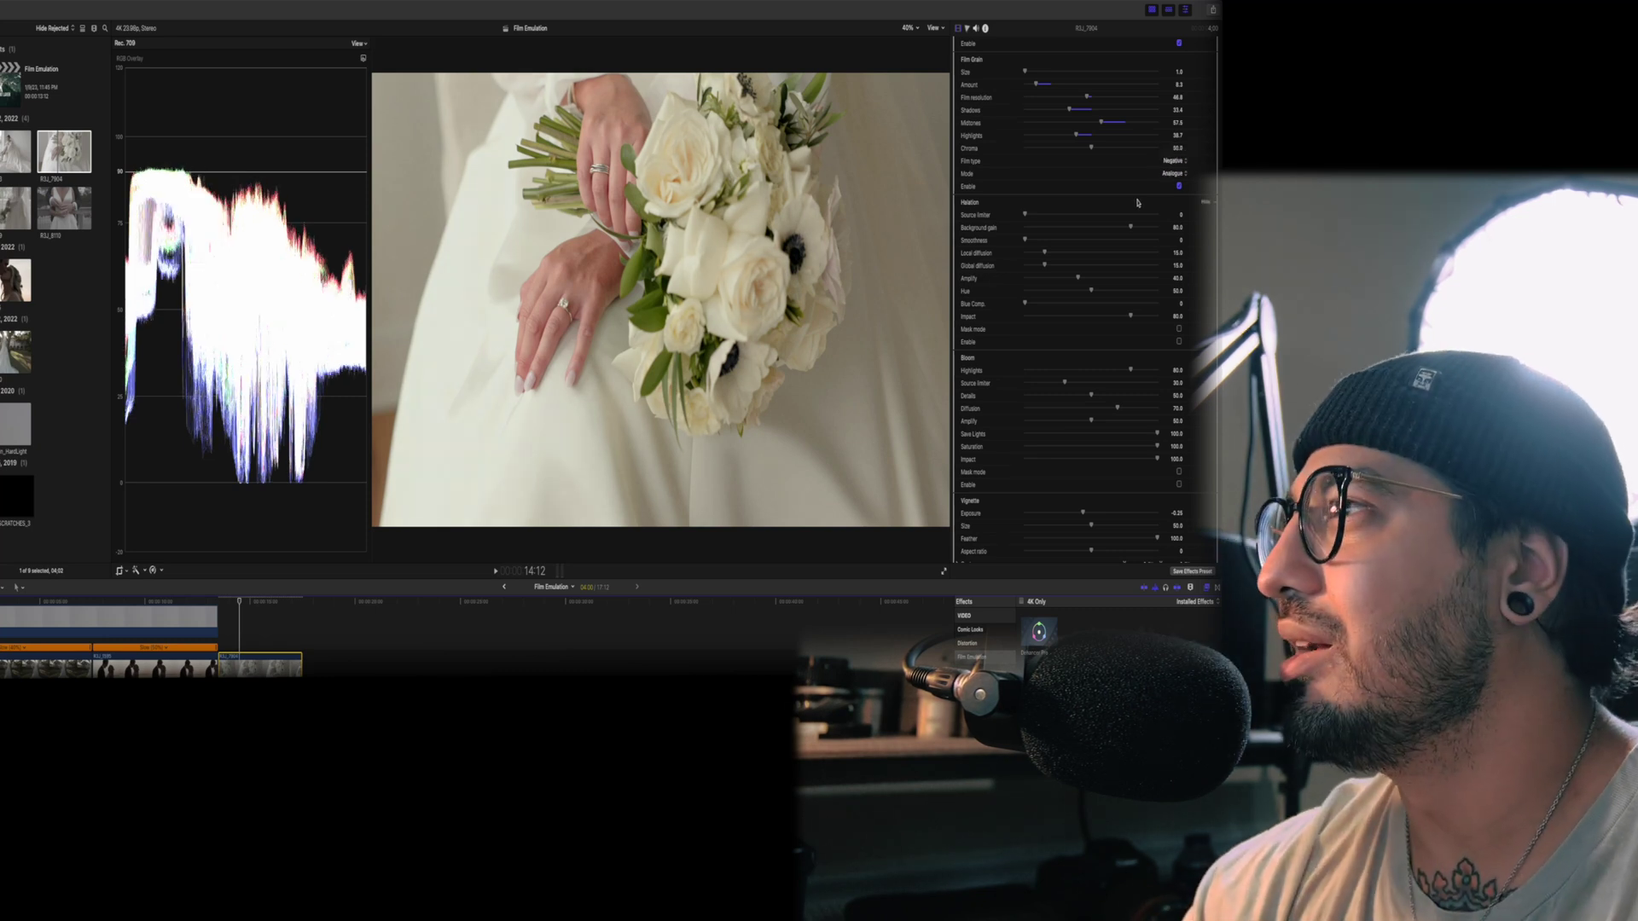
Step: Enable Halation and raise its Impact to about 84
scroll(1046, 246, "down", 3)
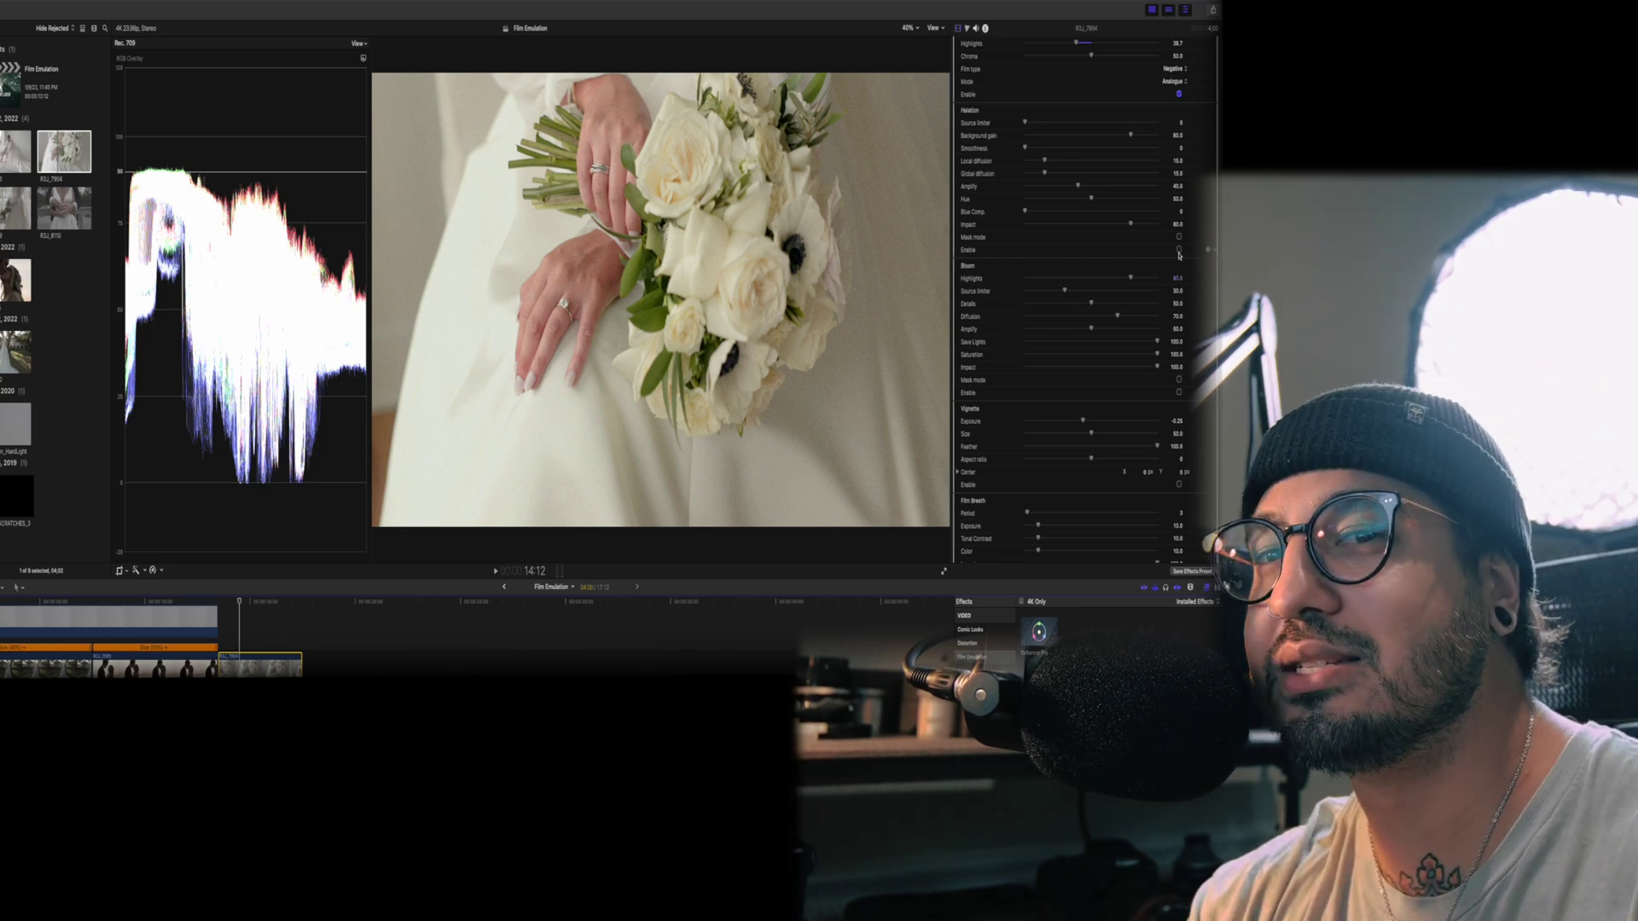
left_click(1179, 250)
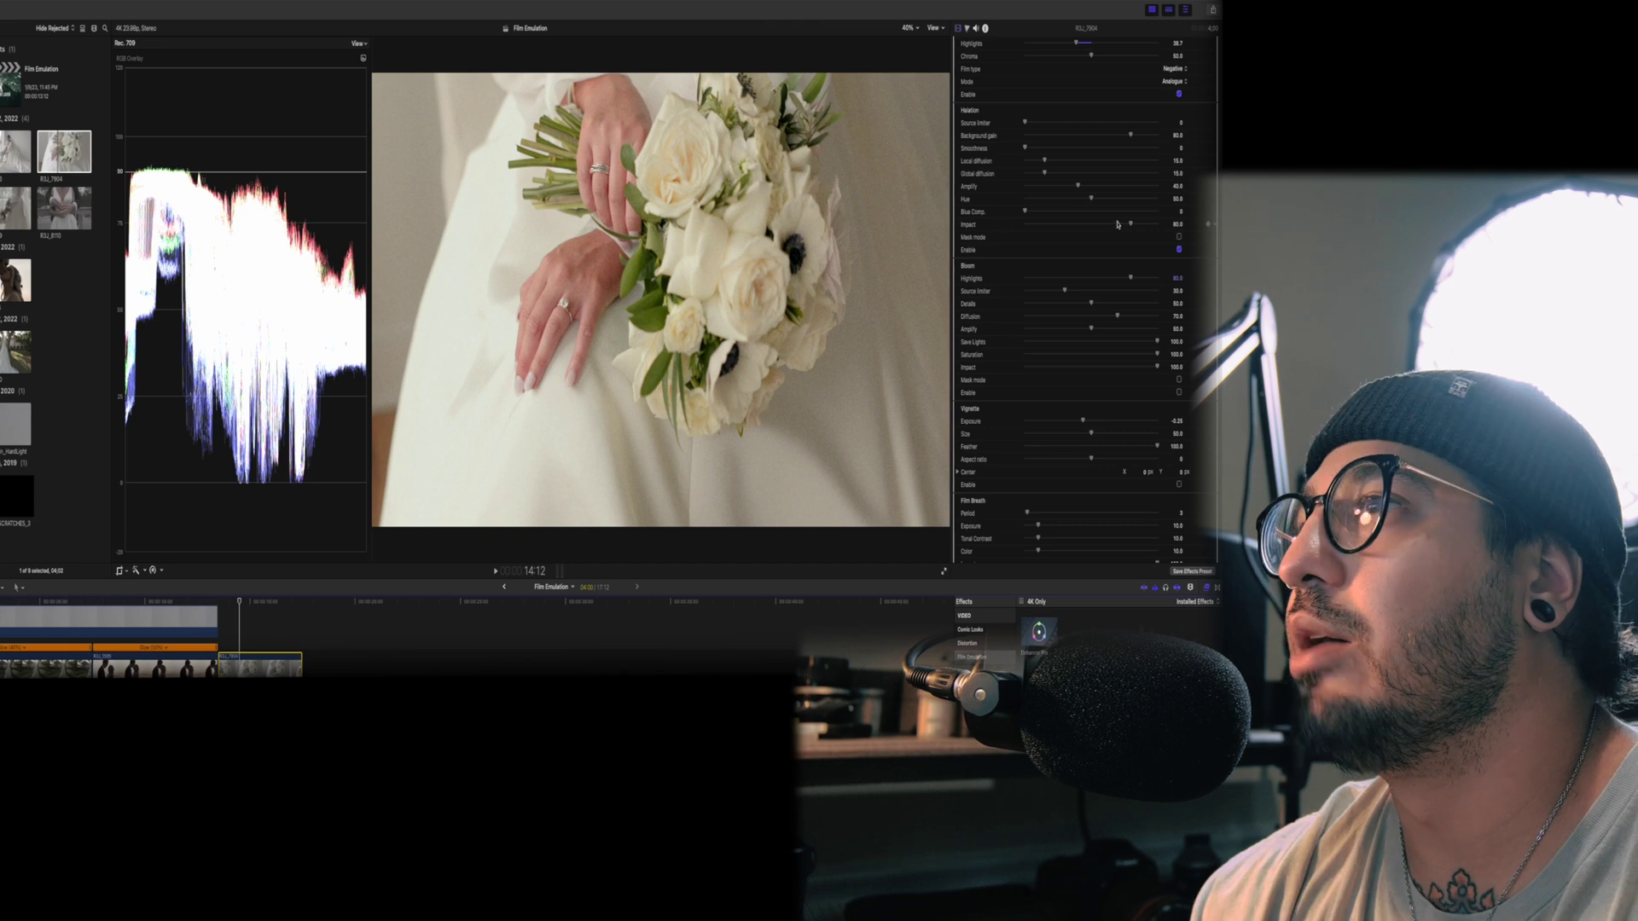
mouse_move(1130, 225)
left_mouse_down()
mouse_move(1153, 226)
mouse_move(987, 230)
mouse_move(1188, 238)
mouse_move(963, 235)
mouse_move(1147, 241)
mouse_move(1097, 238)
mouse_move(1170, 263)
mouse_move(1008, 260)
mouse_move(1136, 253)
left_mouse_up()
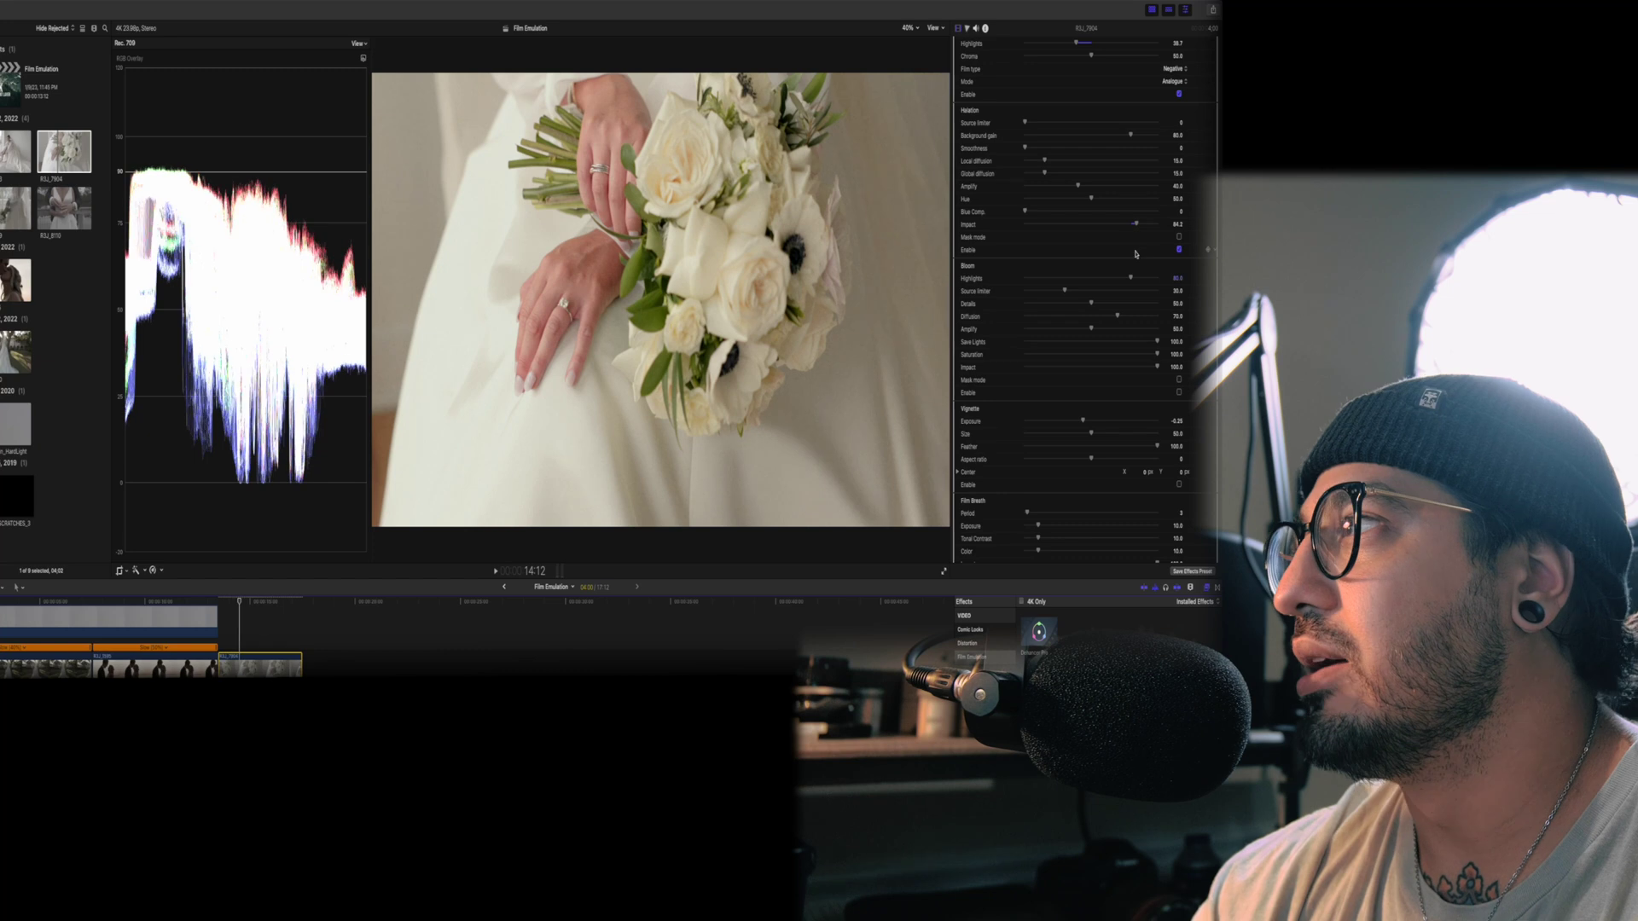
Step: Enable Bloom with its Impact reduced to about 75, and enable the Vignette
scroll(1136, 253, "down", 3)
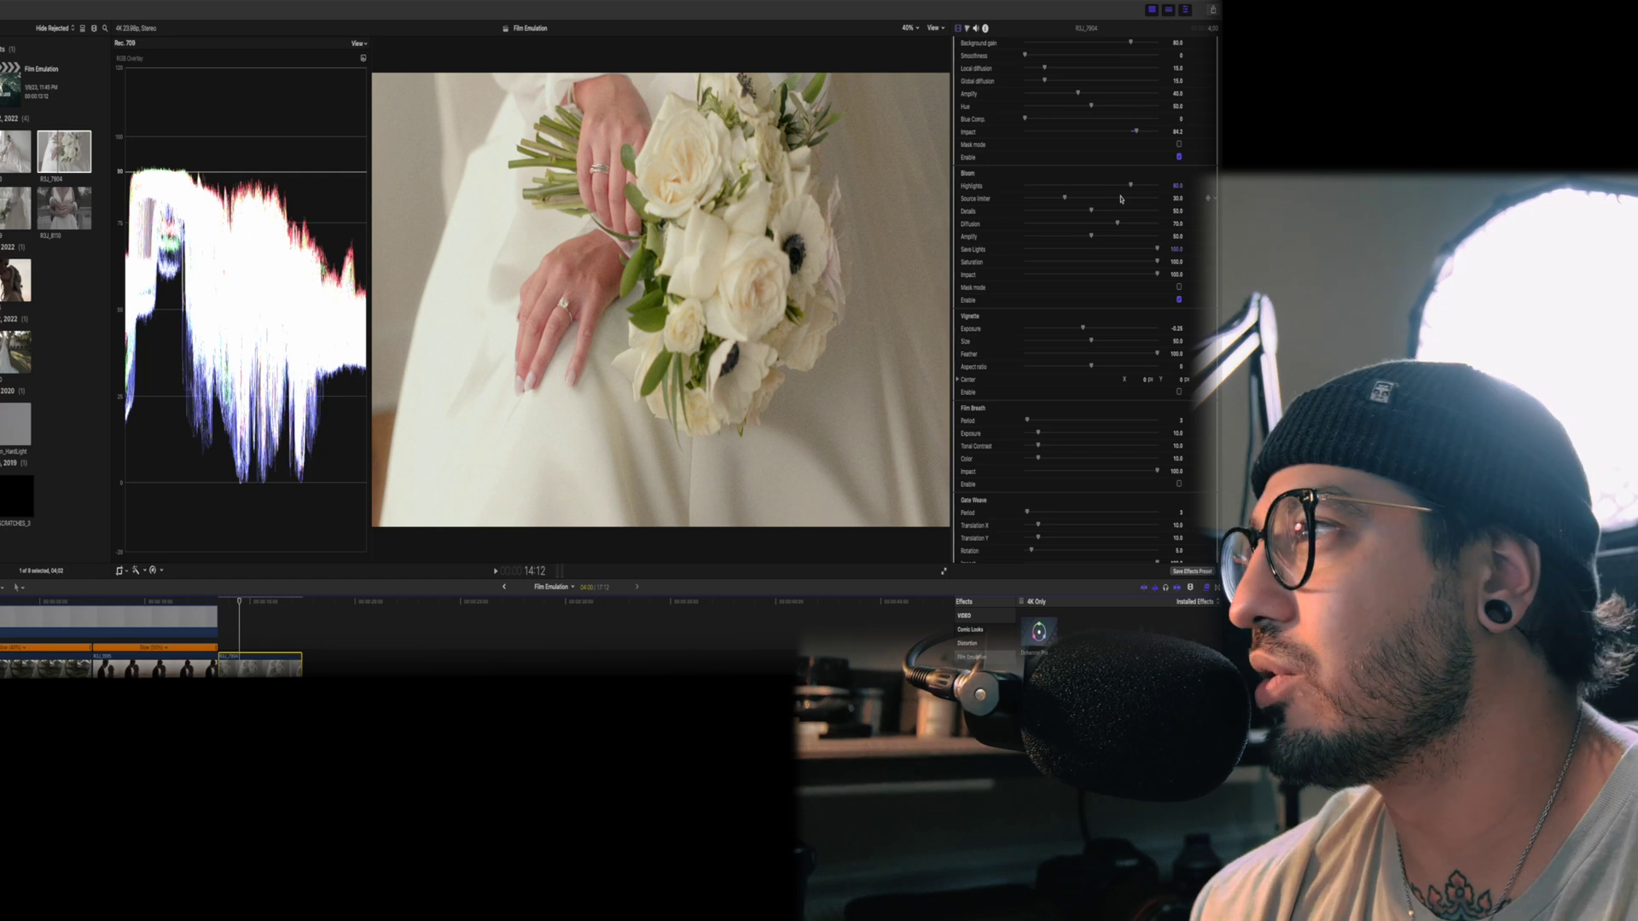
left_click_drag(1157, 278, 1125, 284)
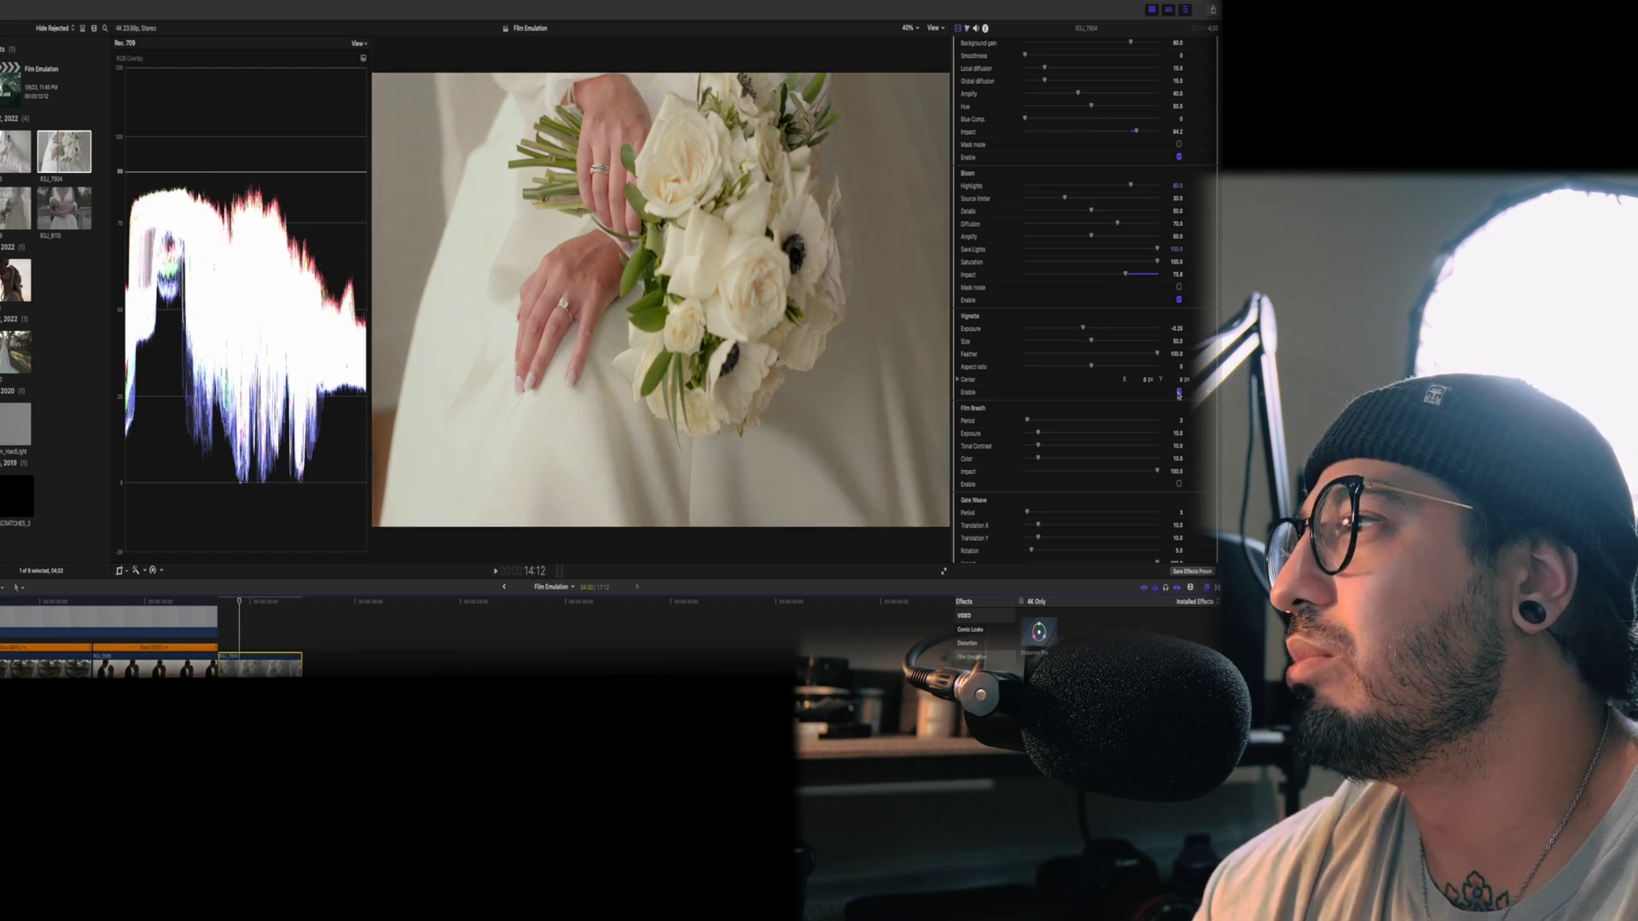
Step: Open the save dialog for exporting the look as a LUT and cancel it
scroll(1100, 358, "down", 5)
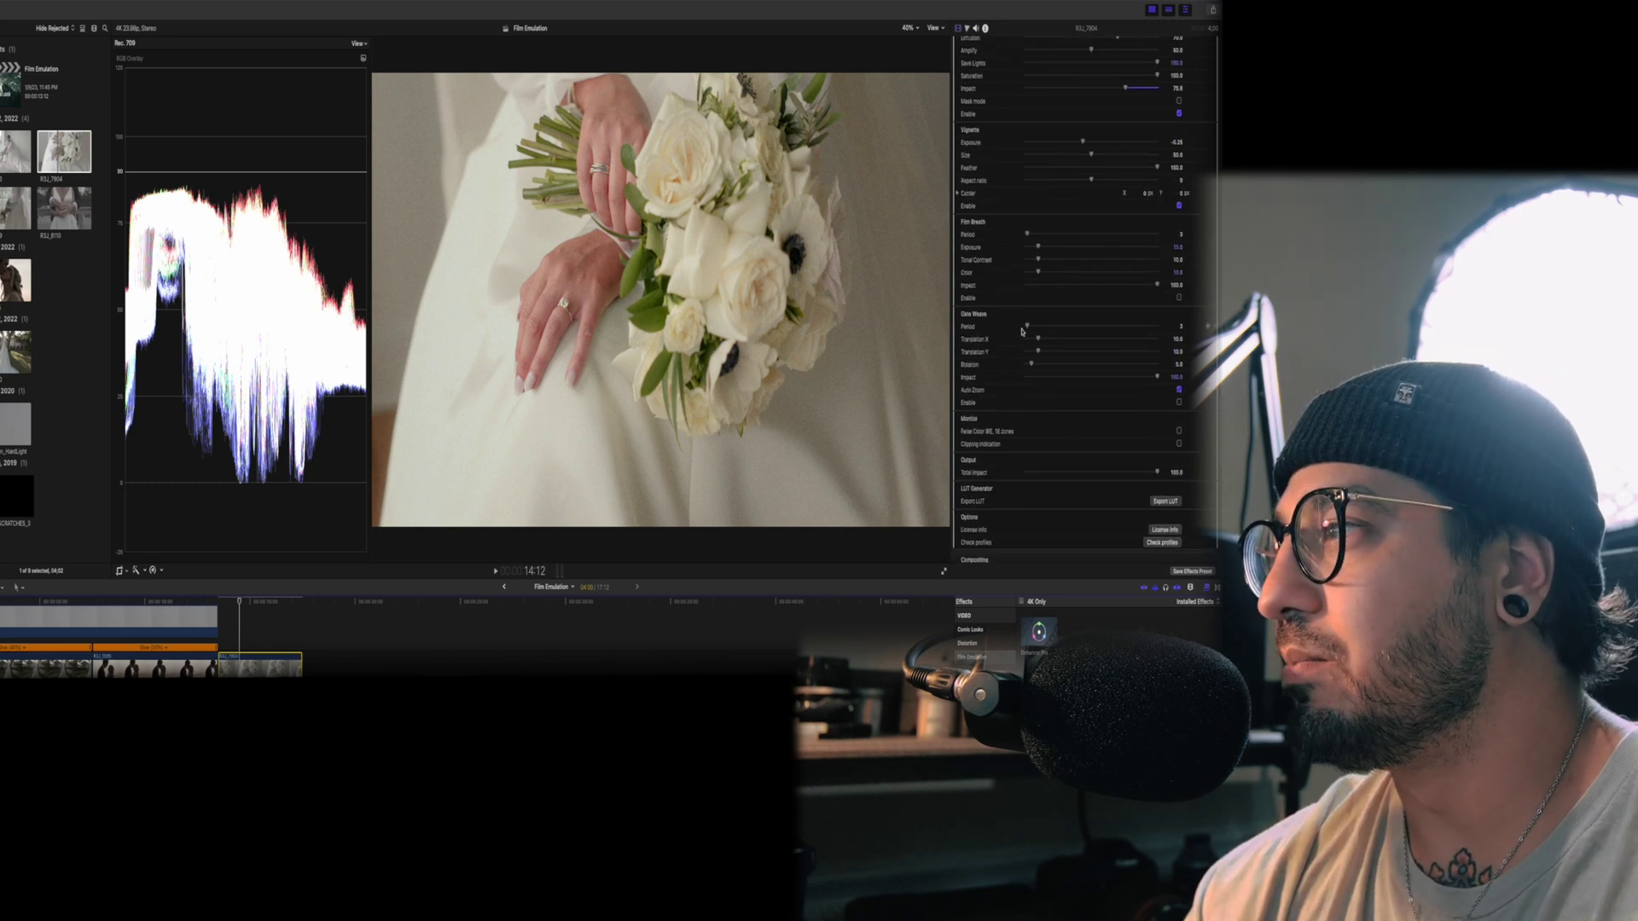
scroll(1022, 331, "down", 2)
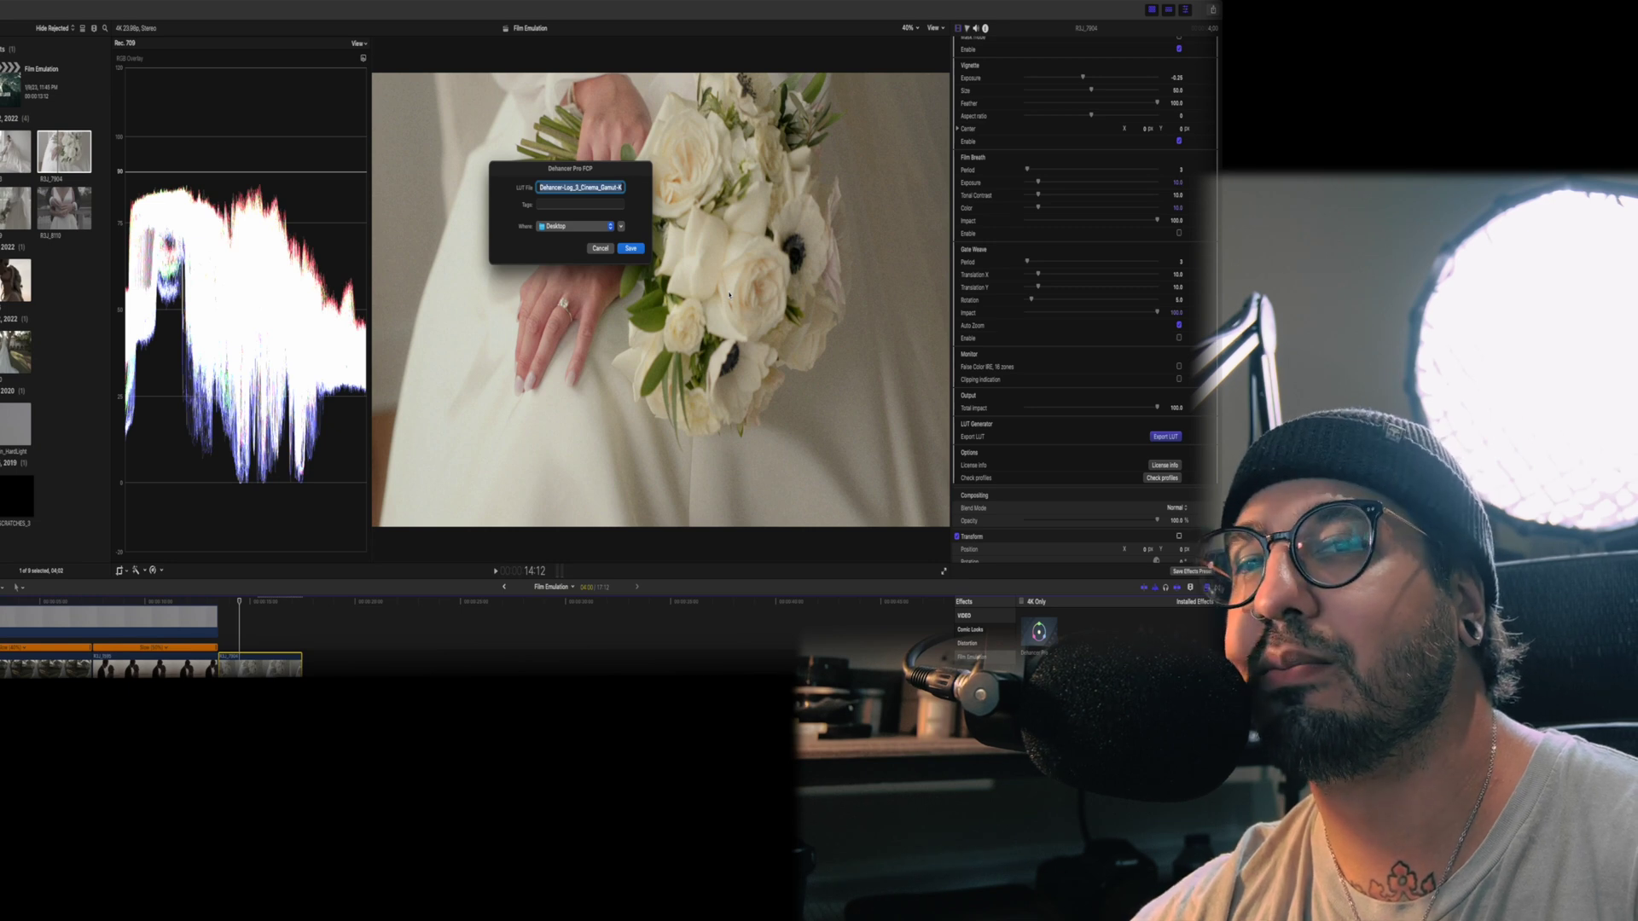
left_click(600, 248)
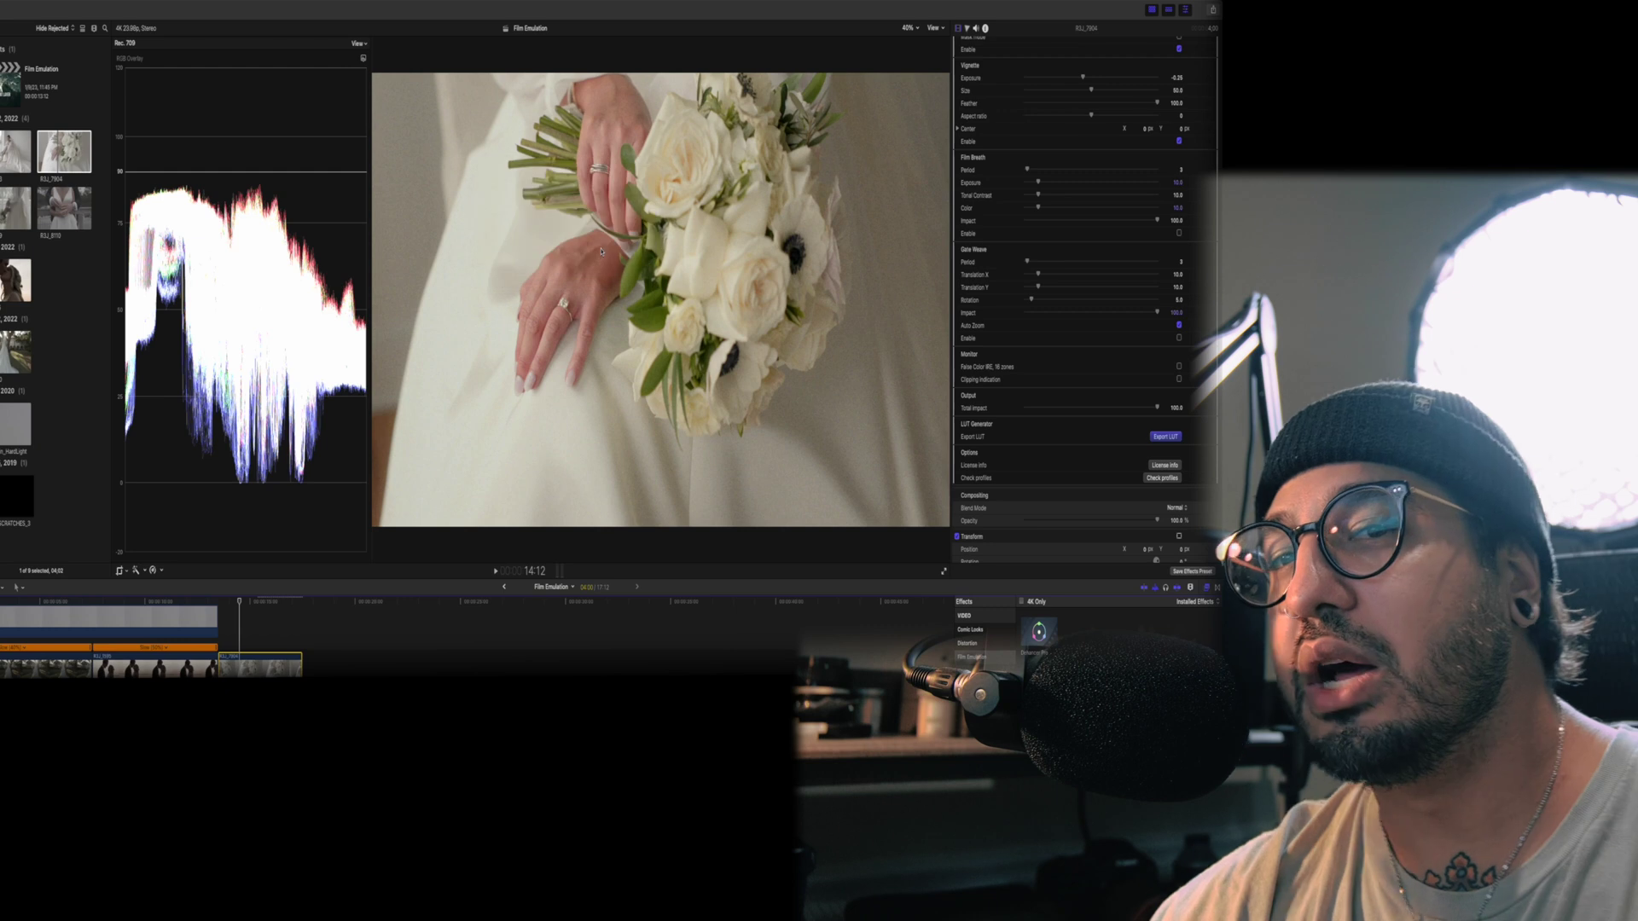
Step: Change the Film profile from Kodak Portra 400 to Kodak Gold 200
scroll(1119, 320, "up", 5)
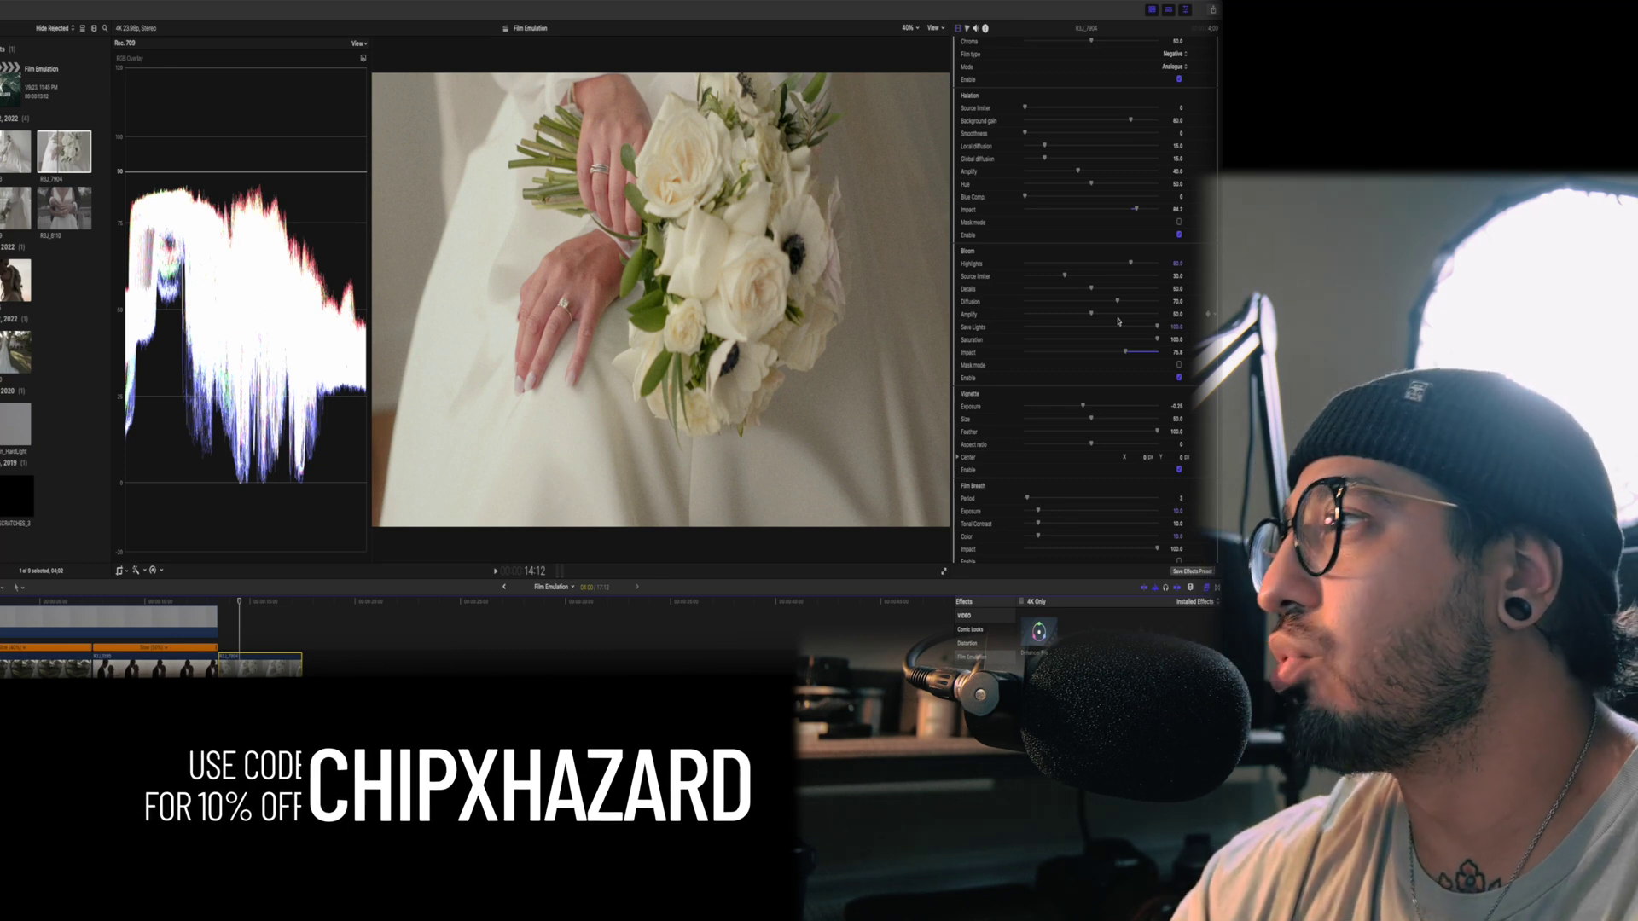
scroll(1069, 381, "up", 10)
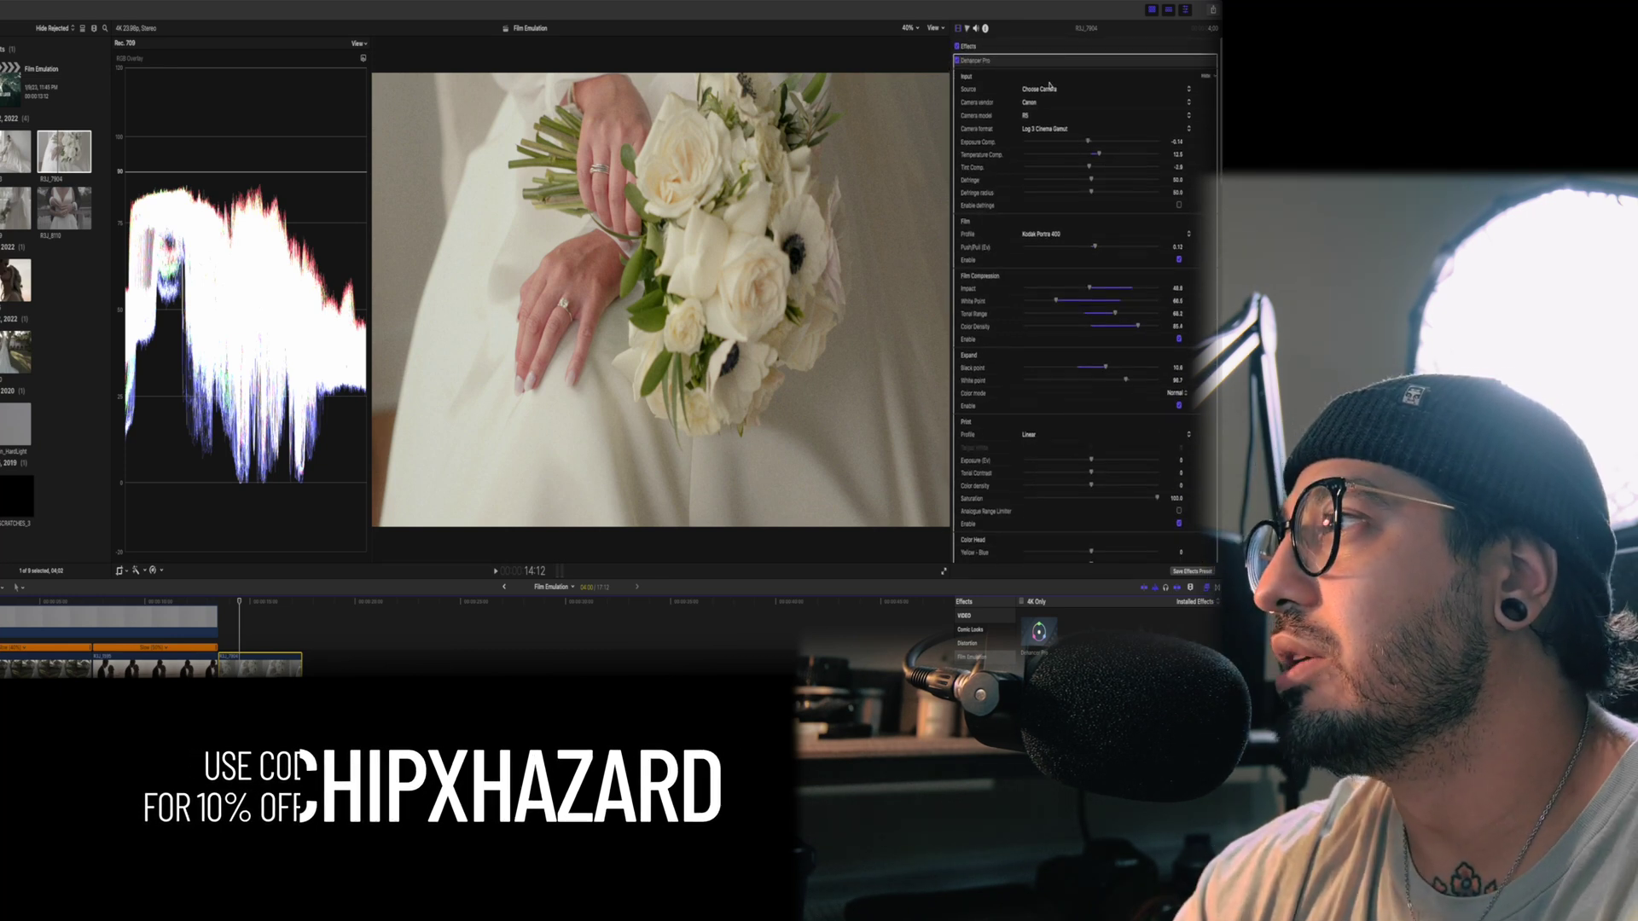
left_click(1045, 234)
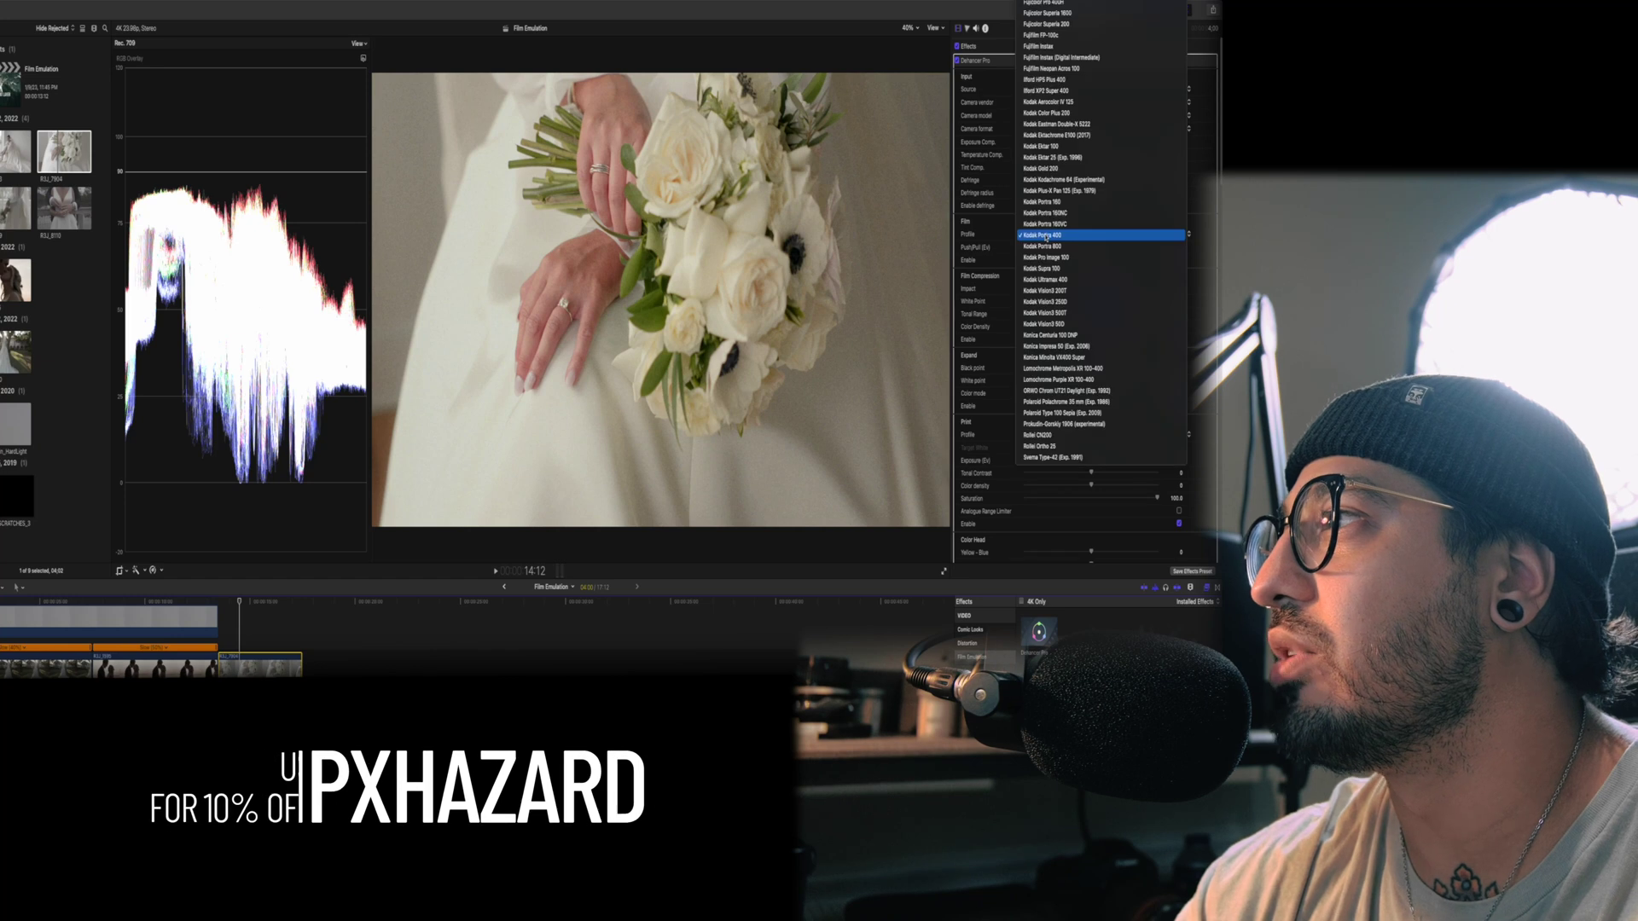
scroll(1062, 410, "up", 5)
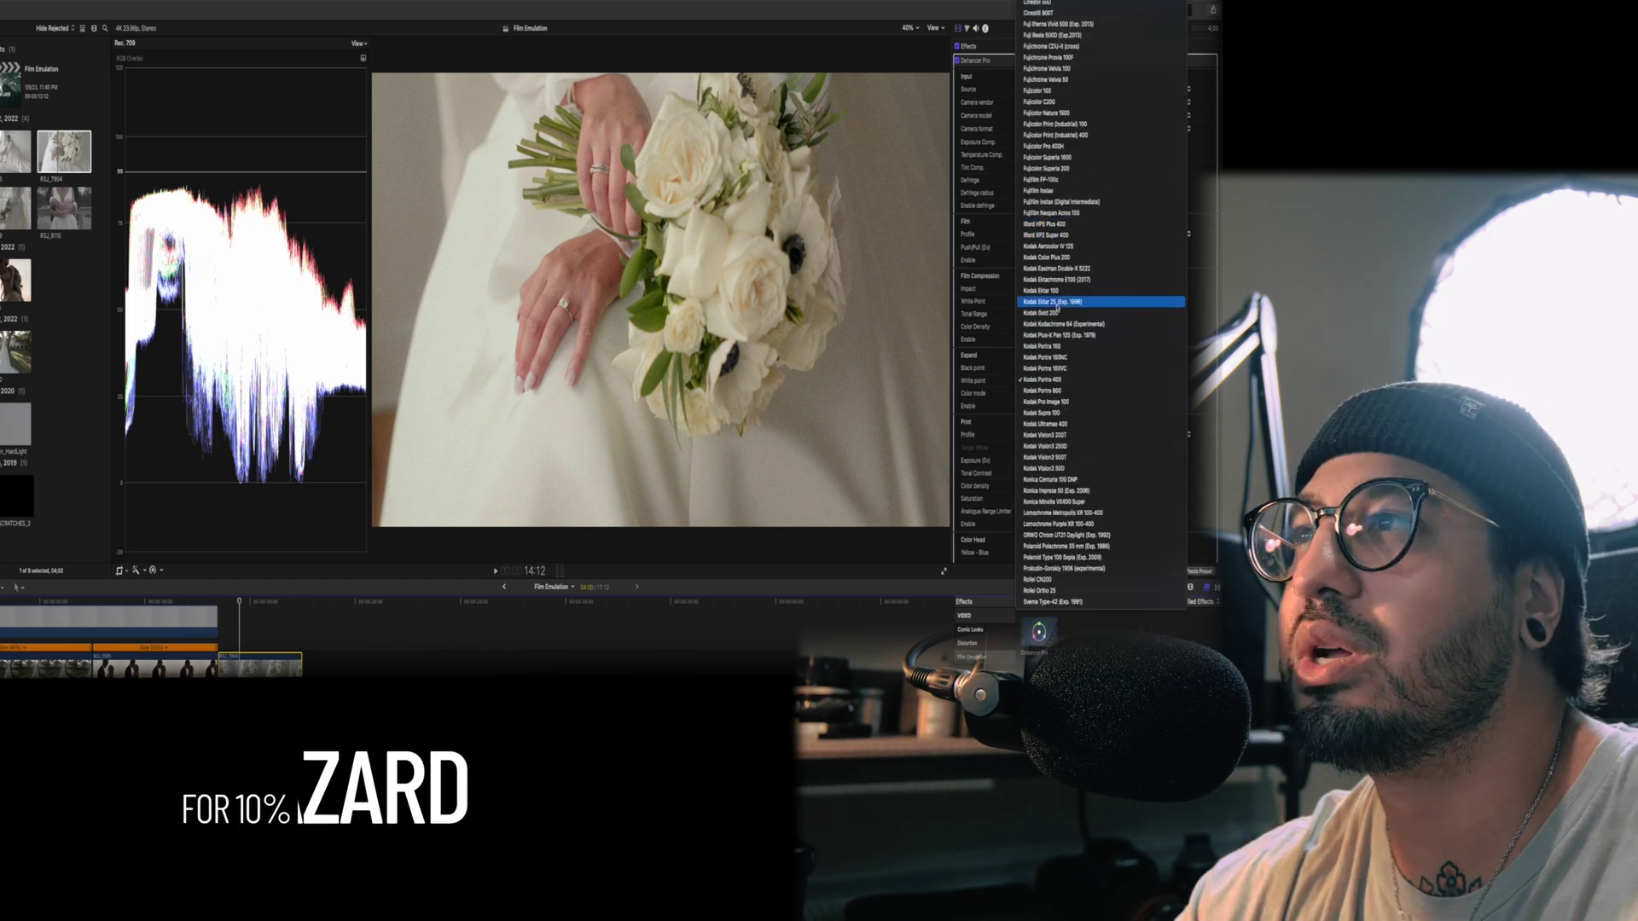
left_click(1056, 313)
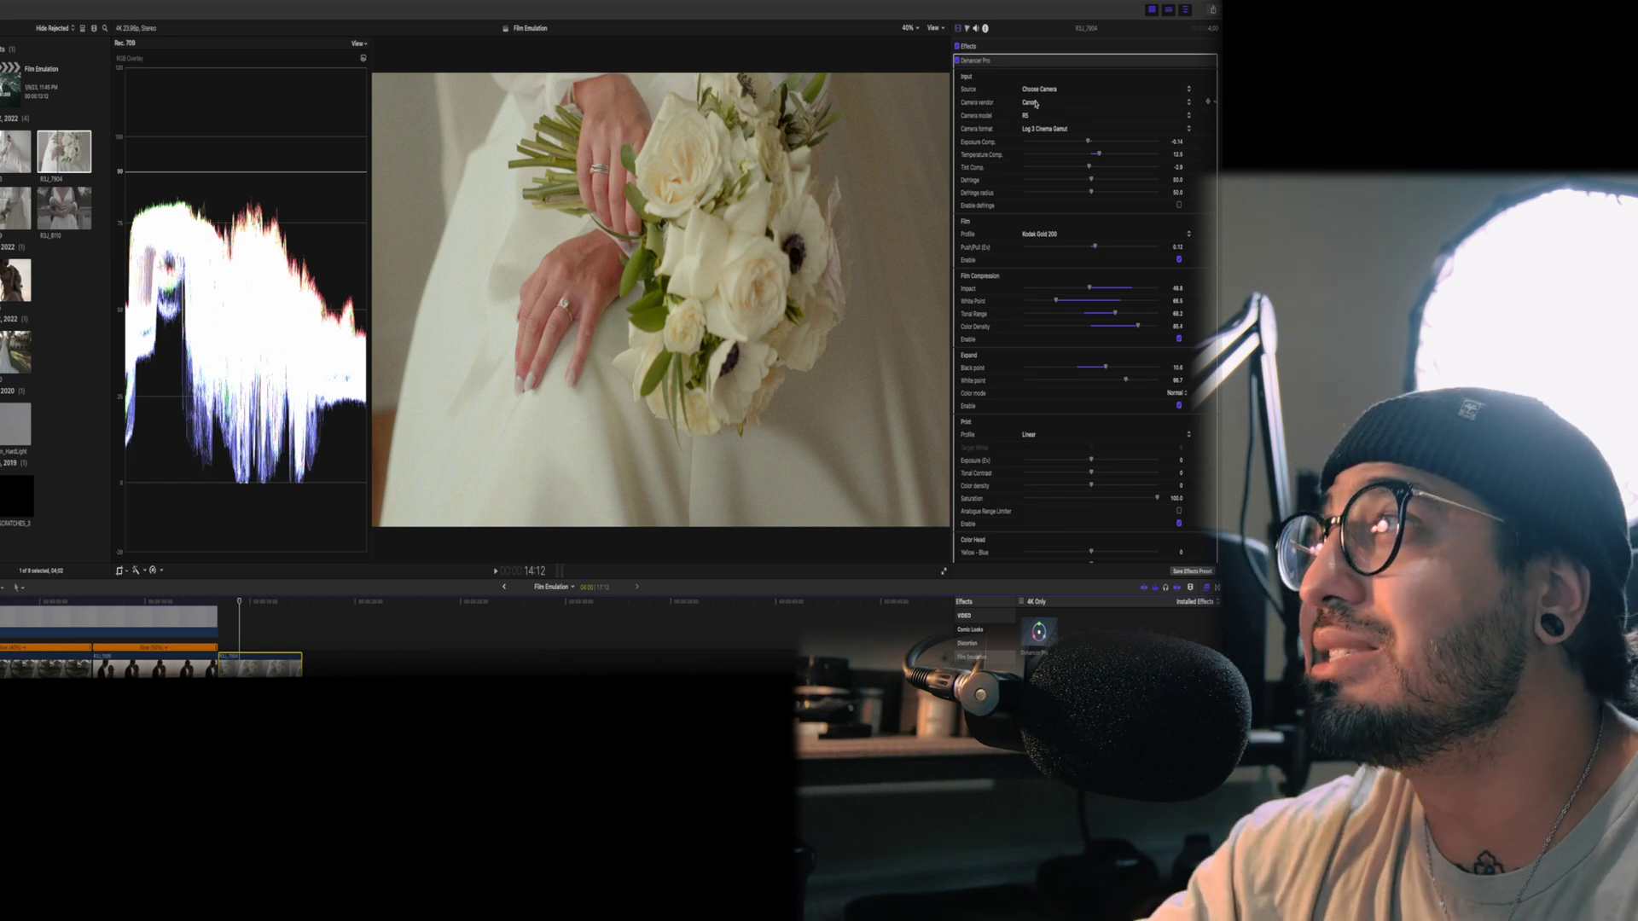
Step: Turn the Dehancer Pro effect off and on again to compare the bouquet clip before and after grading
left_click(956, 60)
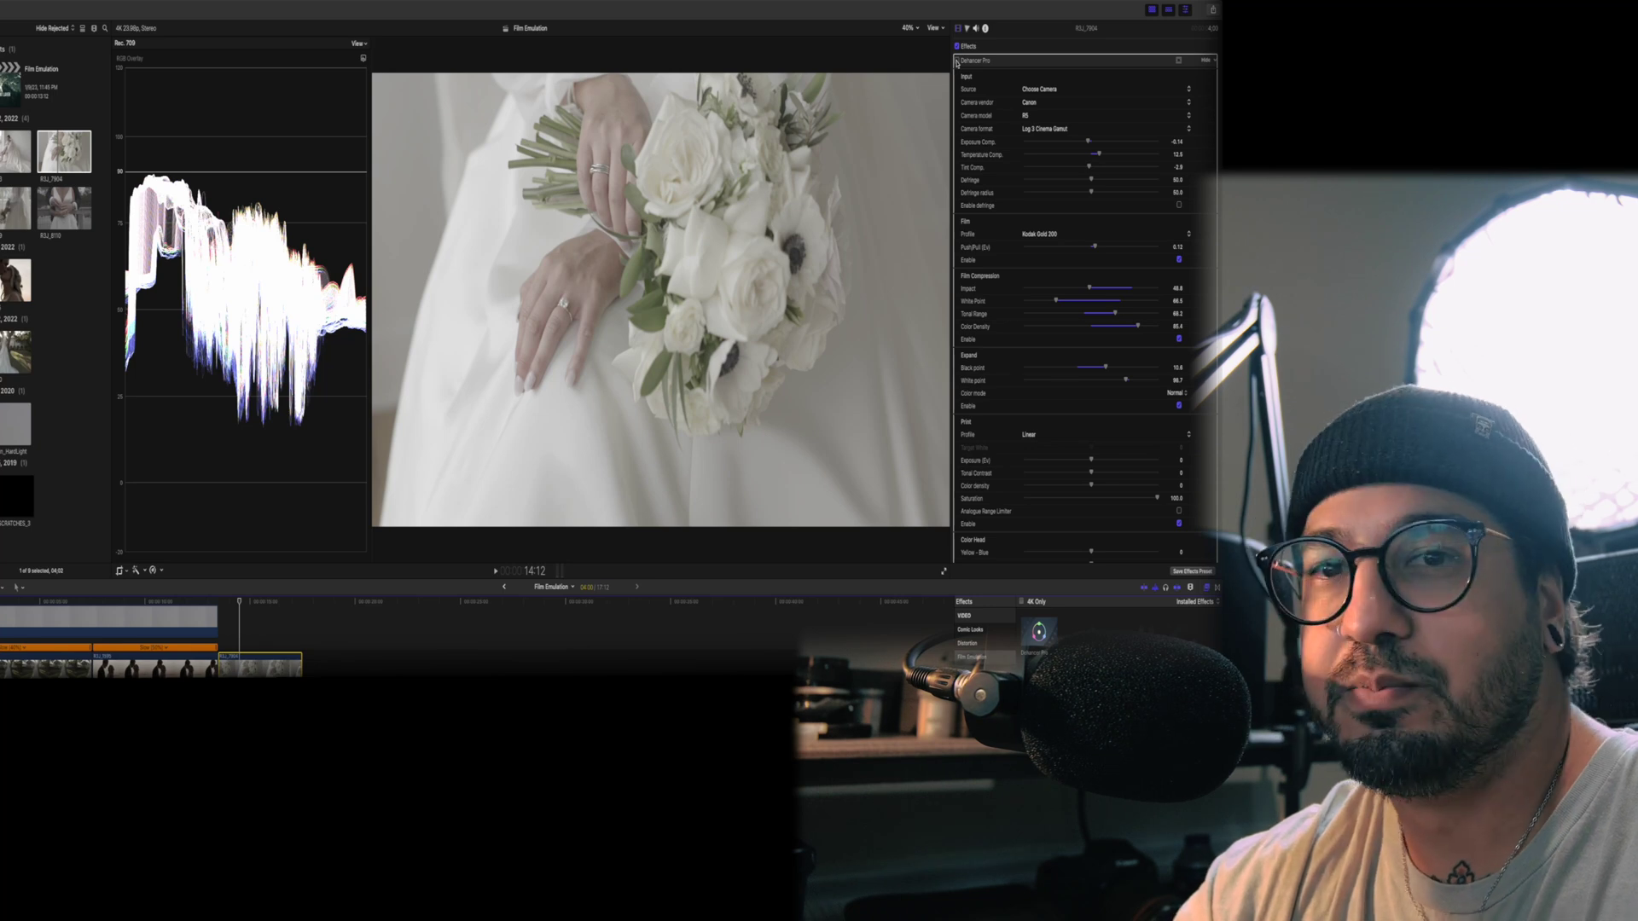
left_click(957, 61)
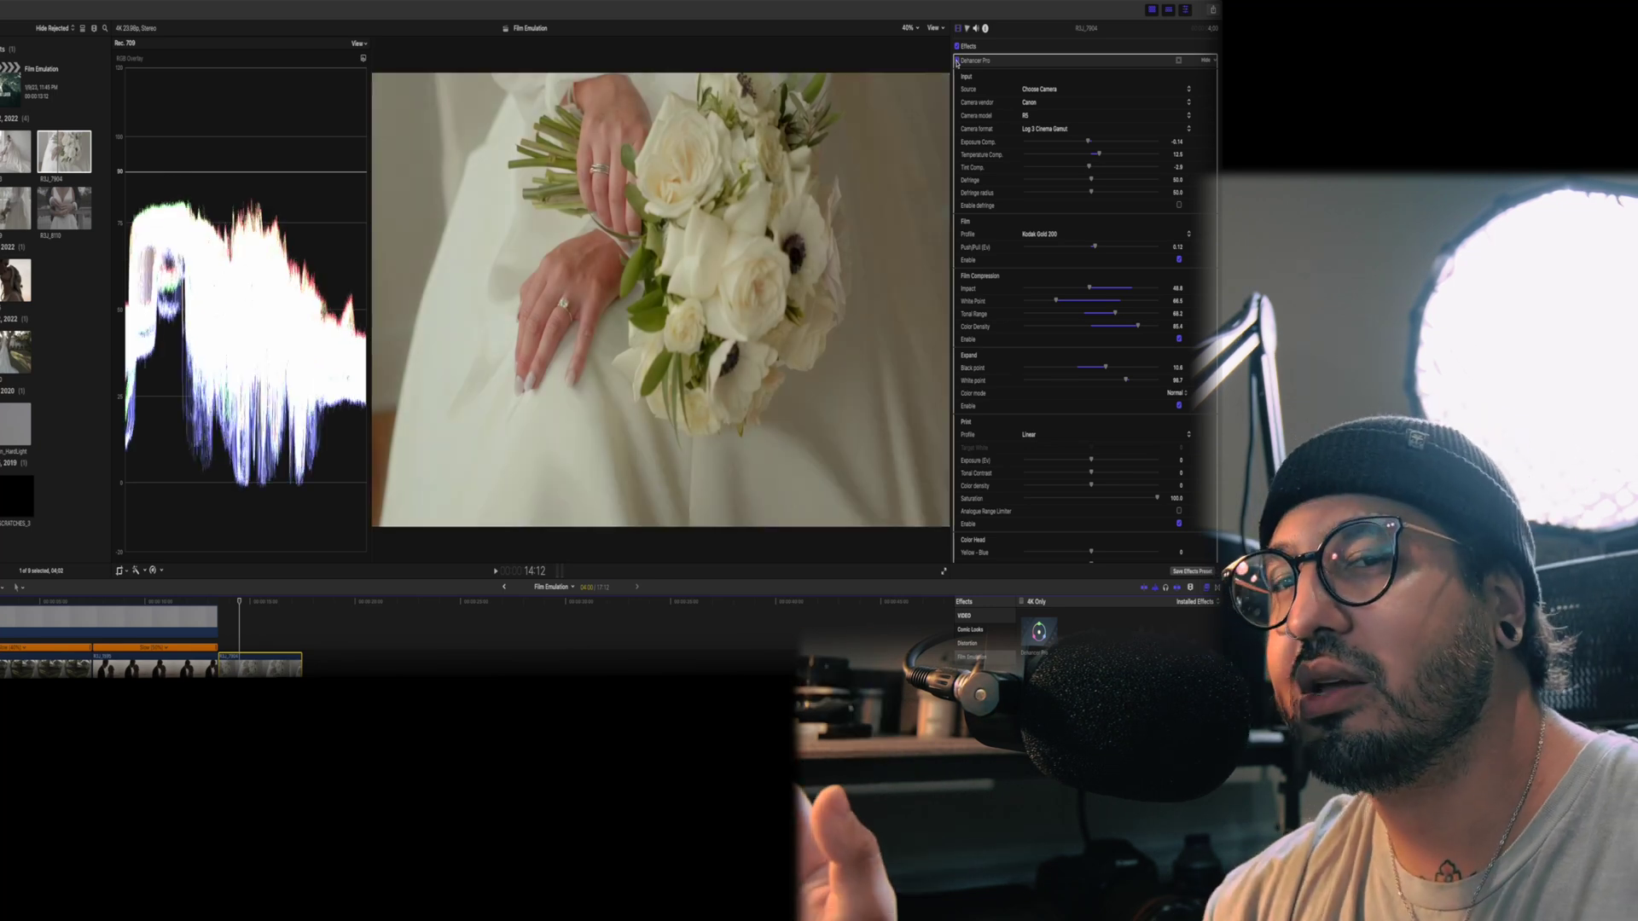